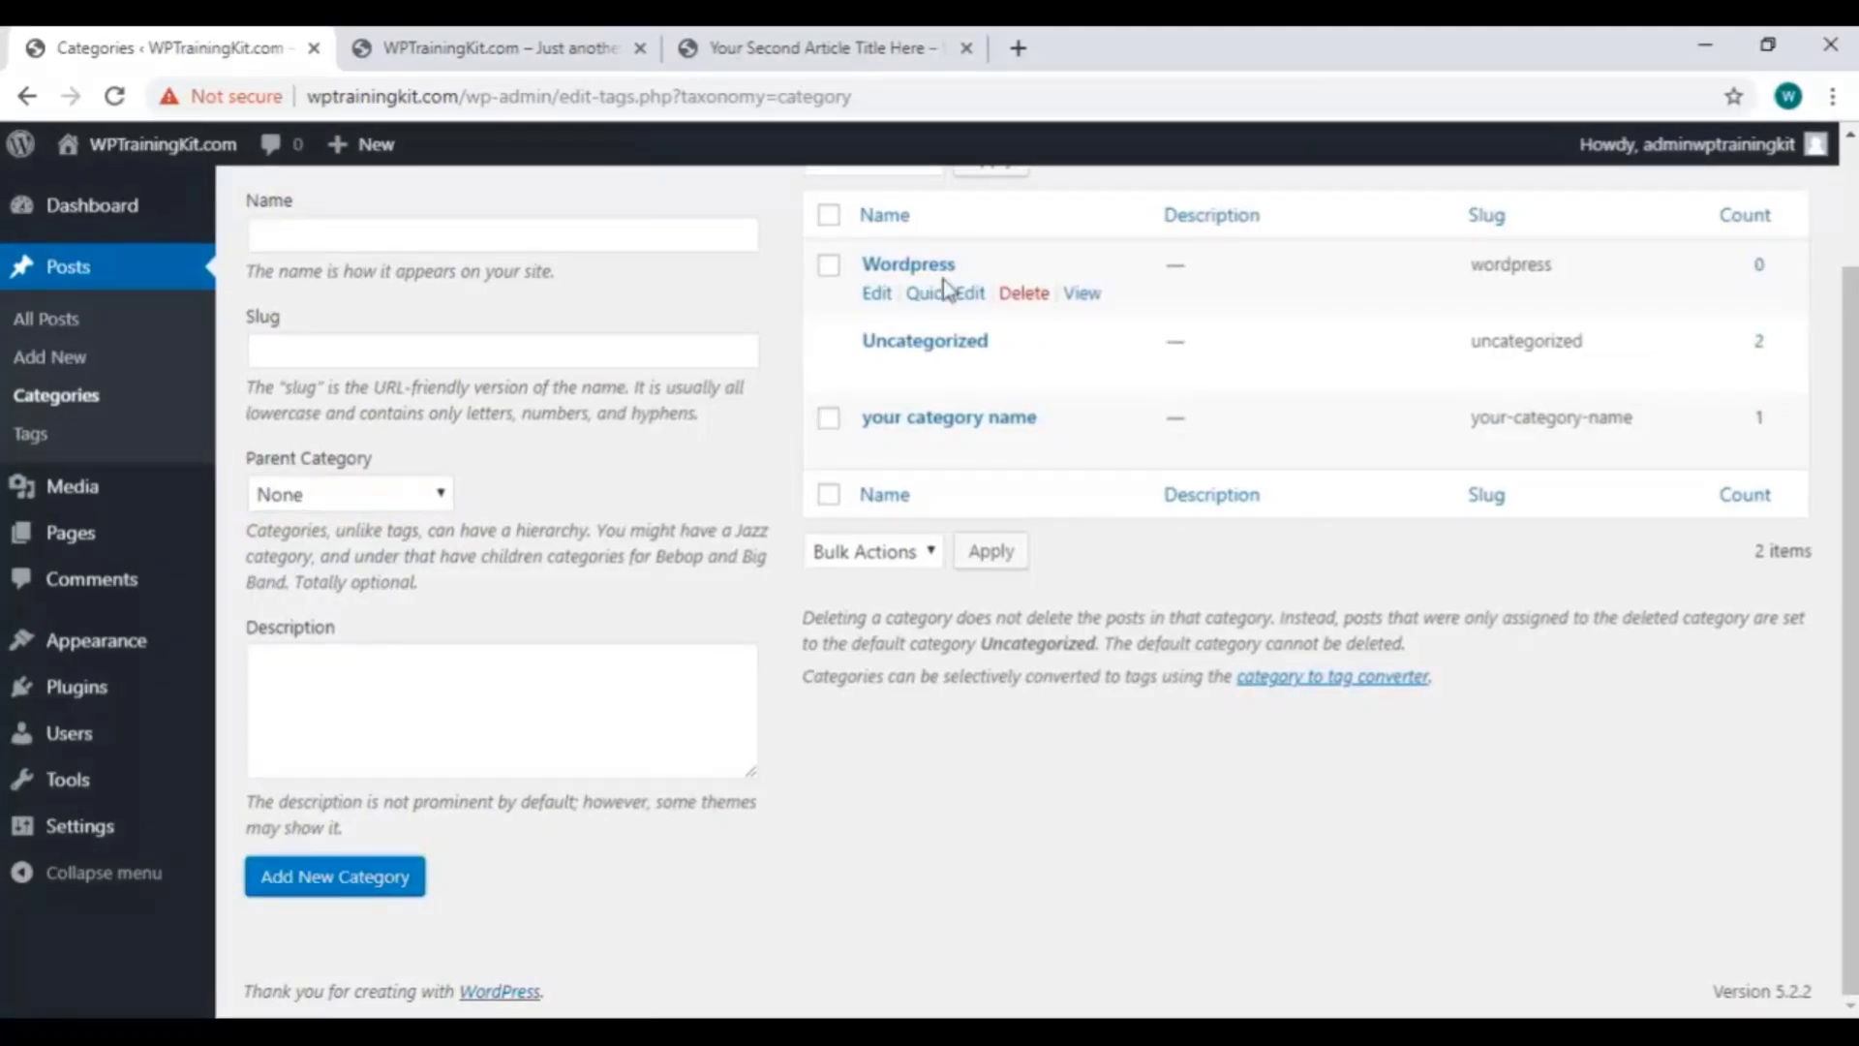
# Add a new category named Tutorial with Wordpress as its parent category.
pyautogui.click(540, 237)
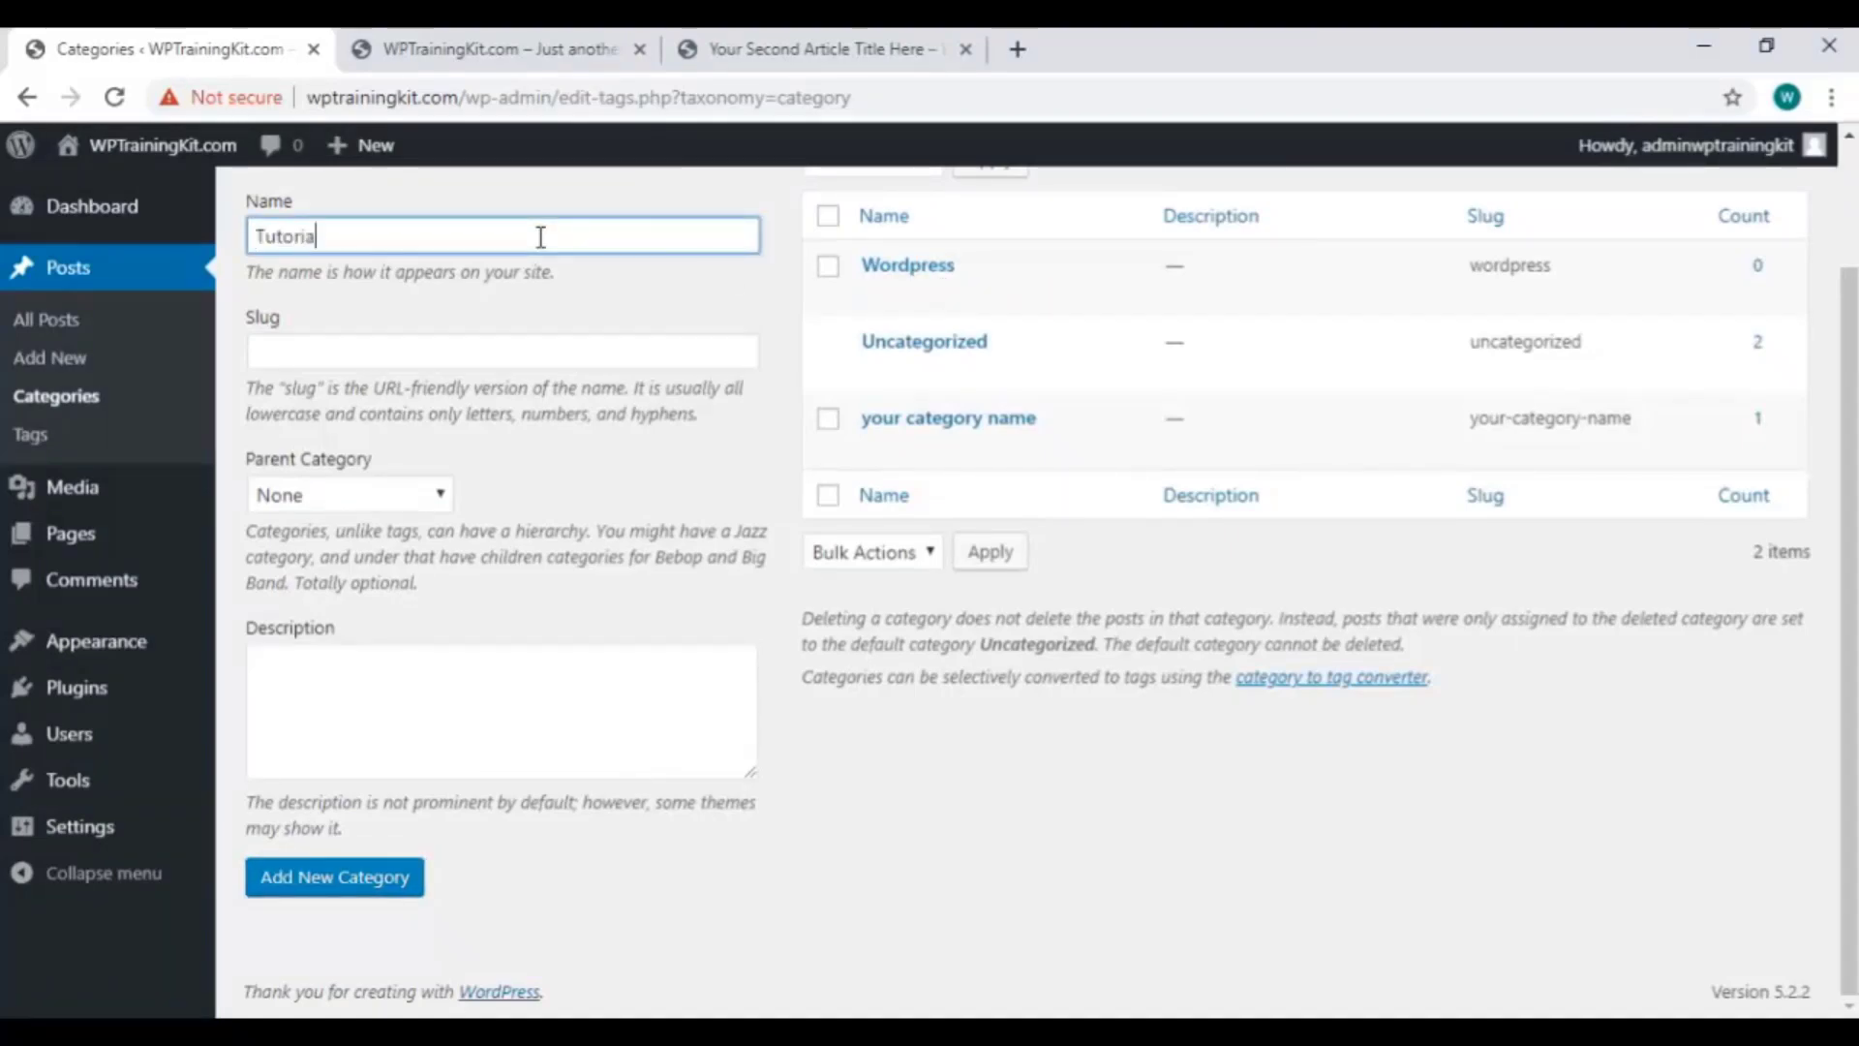
pyautogui.click(437, 495)
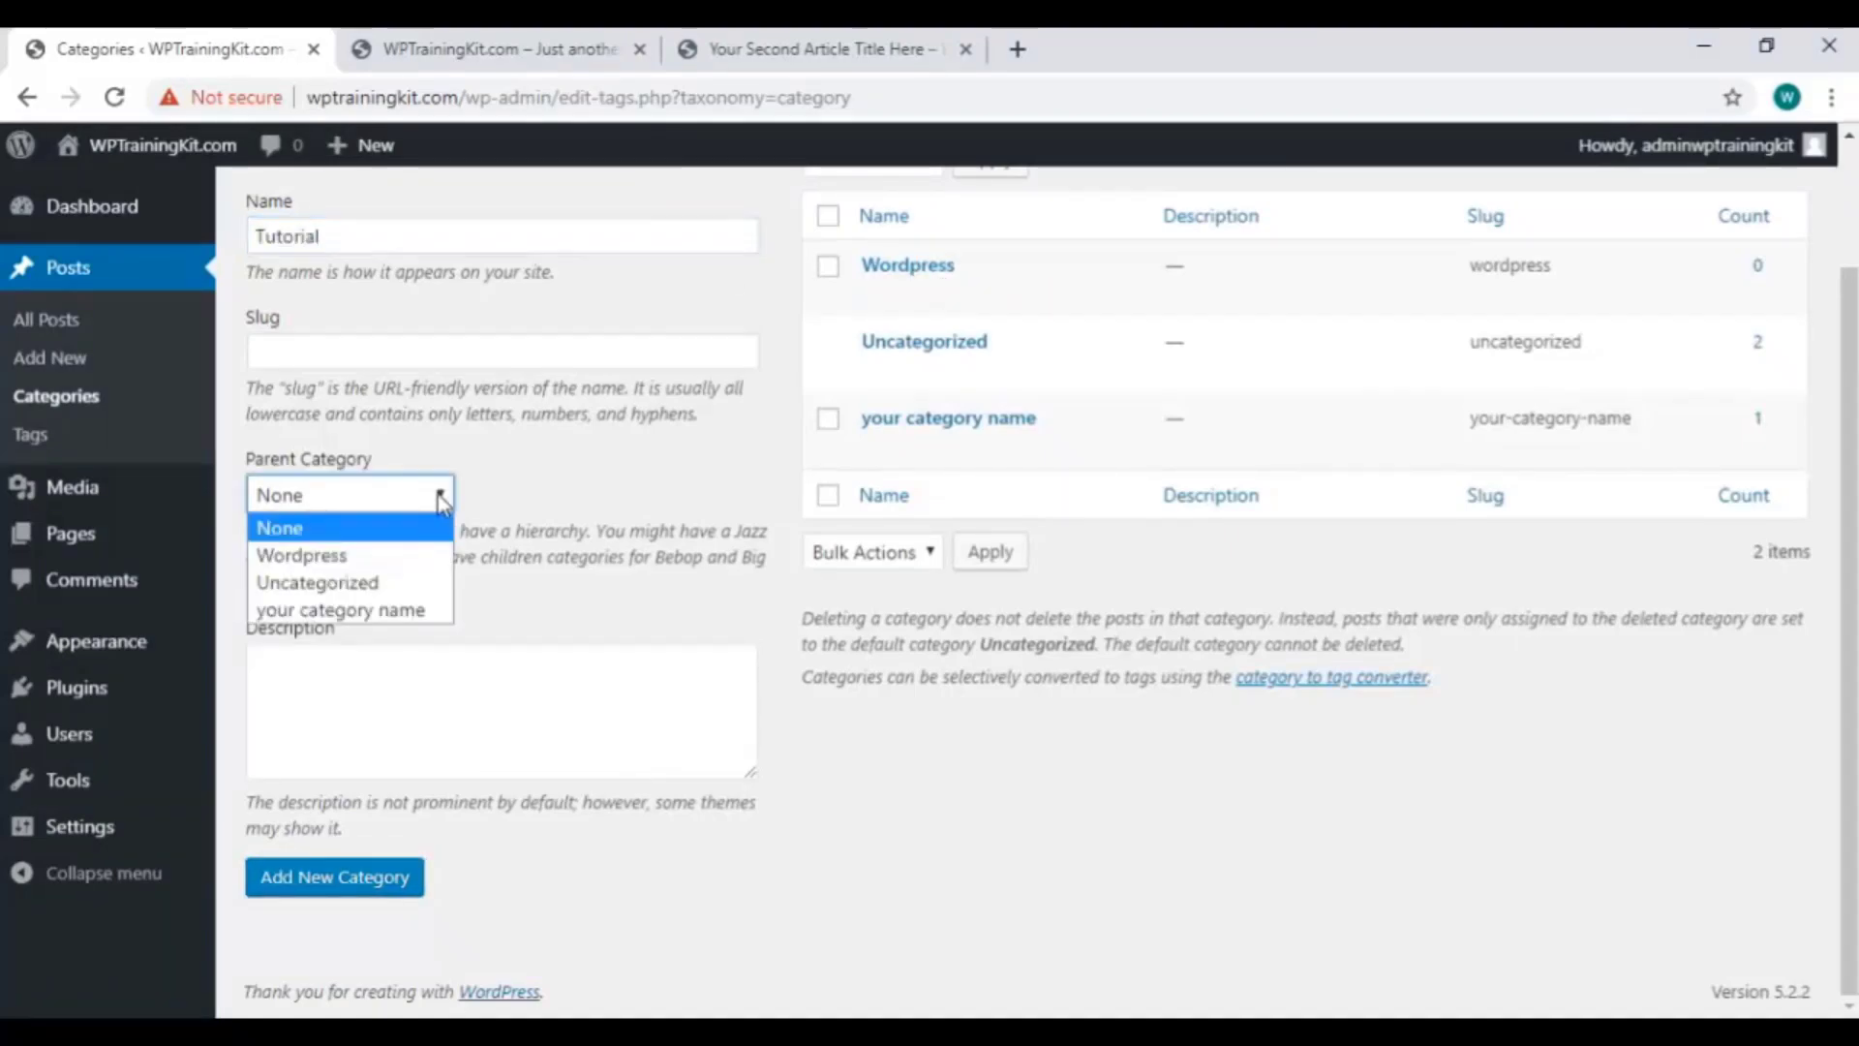
pyautogui.click(388, 565)
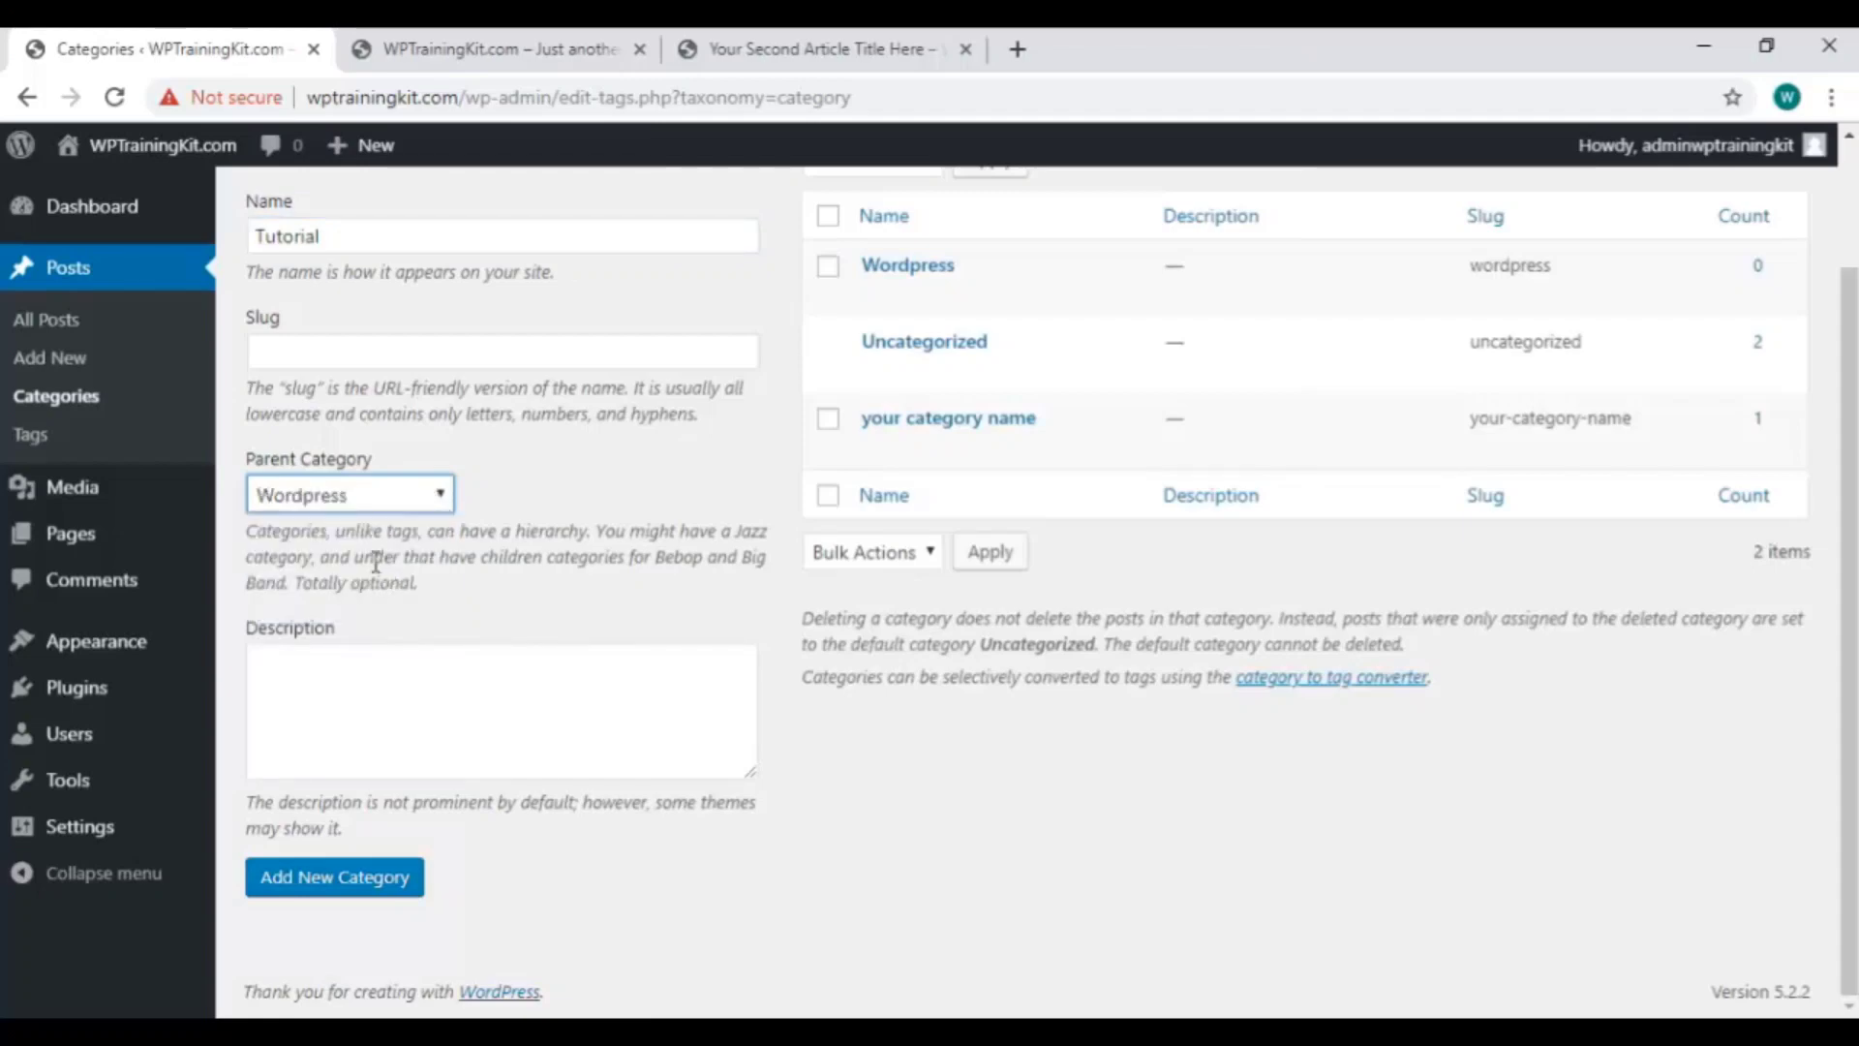
pyautogui.click(388, 891)
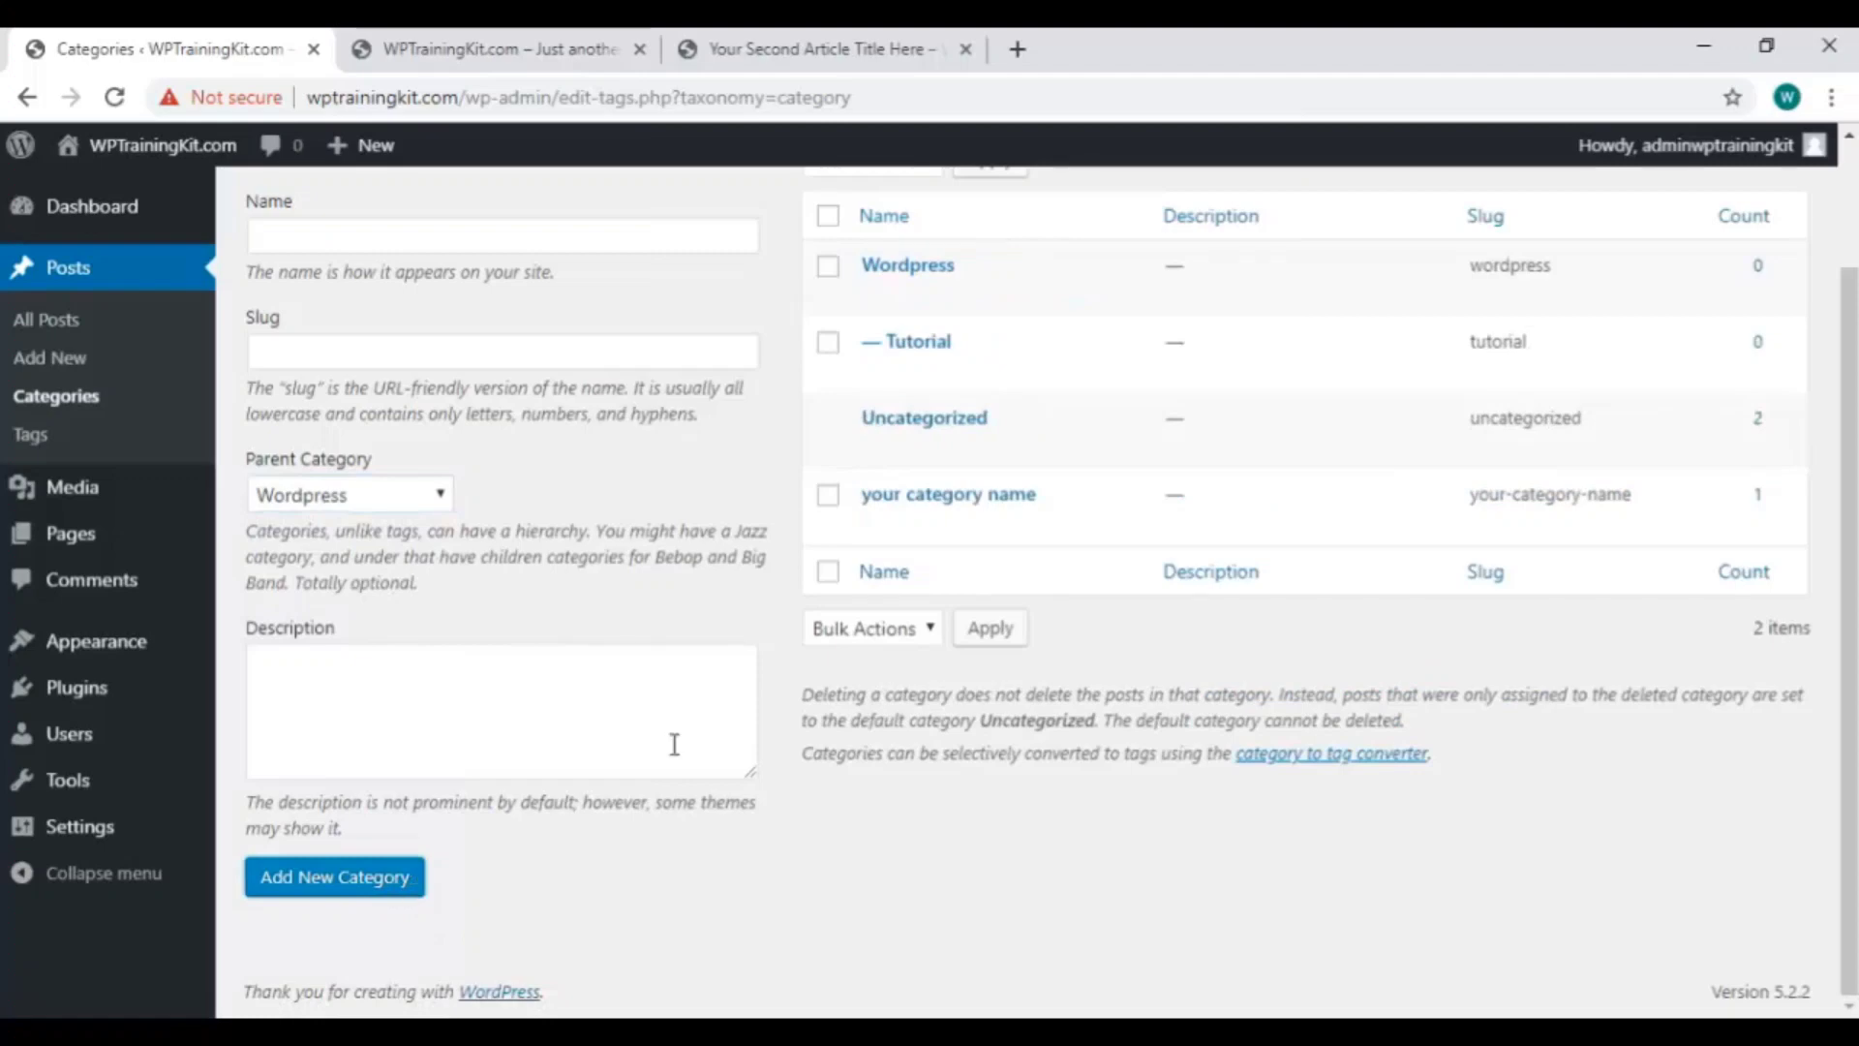
pyautogui.moveTo(984, 365)
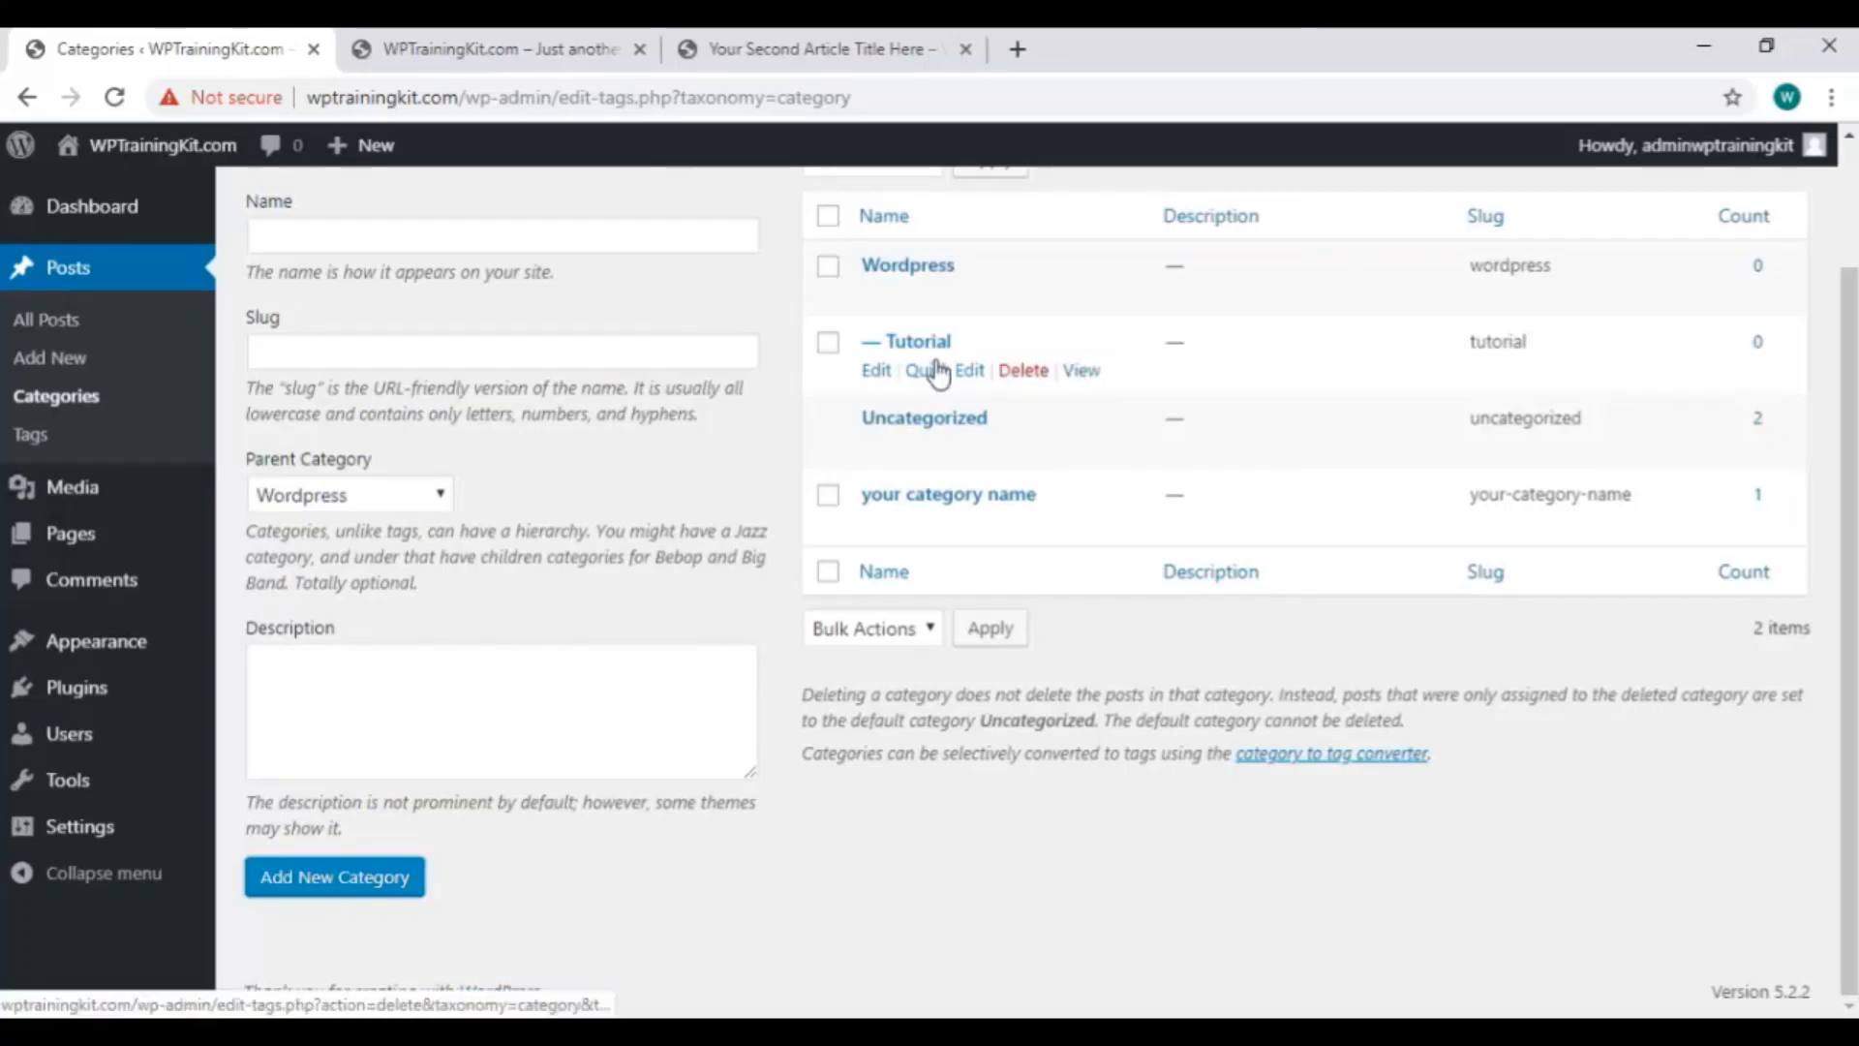
pyautogui.moveTo(917, 286)
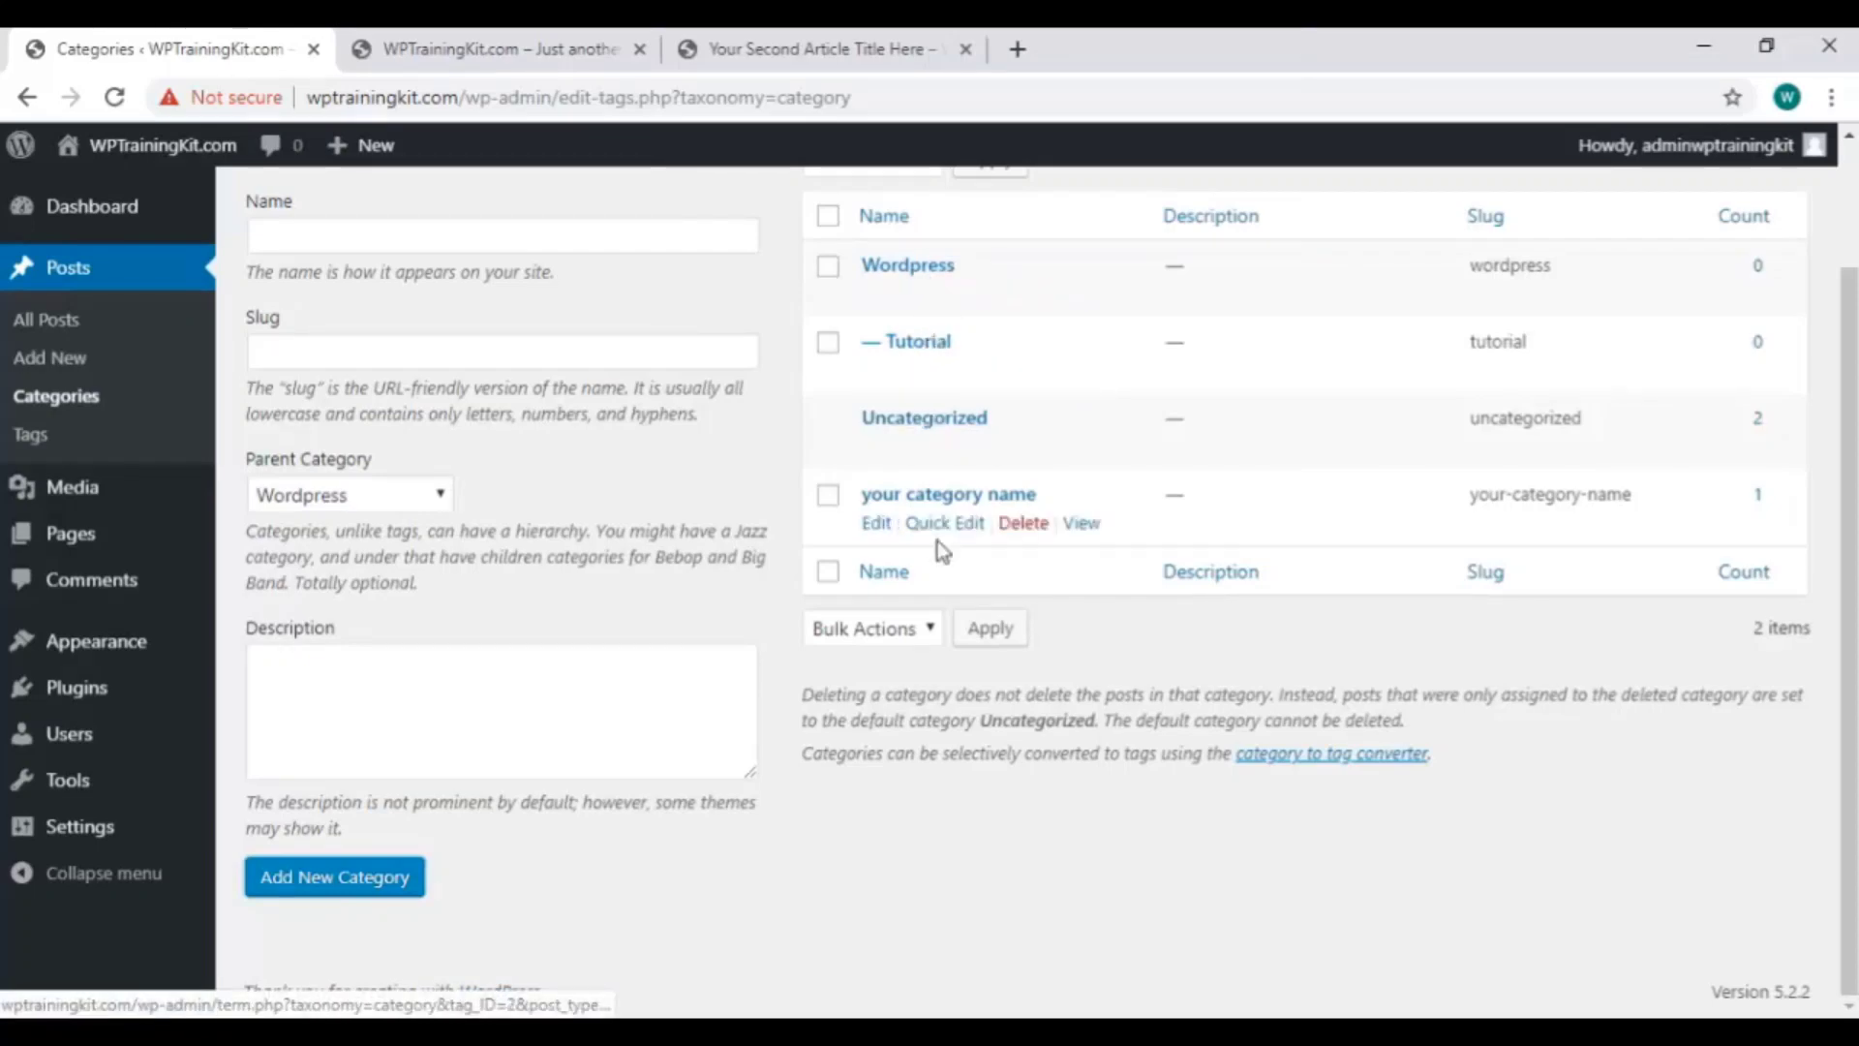
# Edit the post "Your Second Article Title Here" to replace "your category name" with the Wordpress category and update the post.
pyautogui.scroll(2, 939, 540)
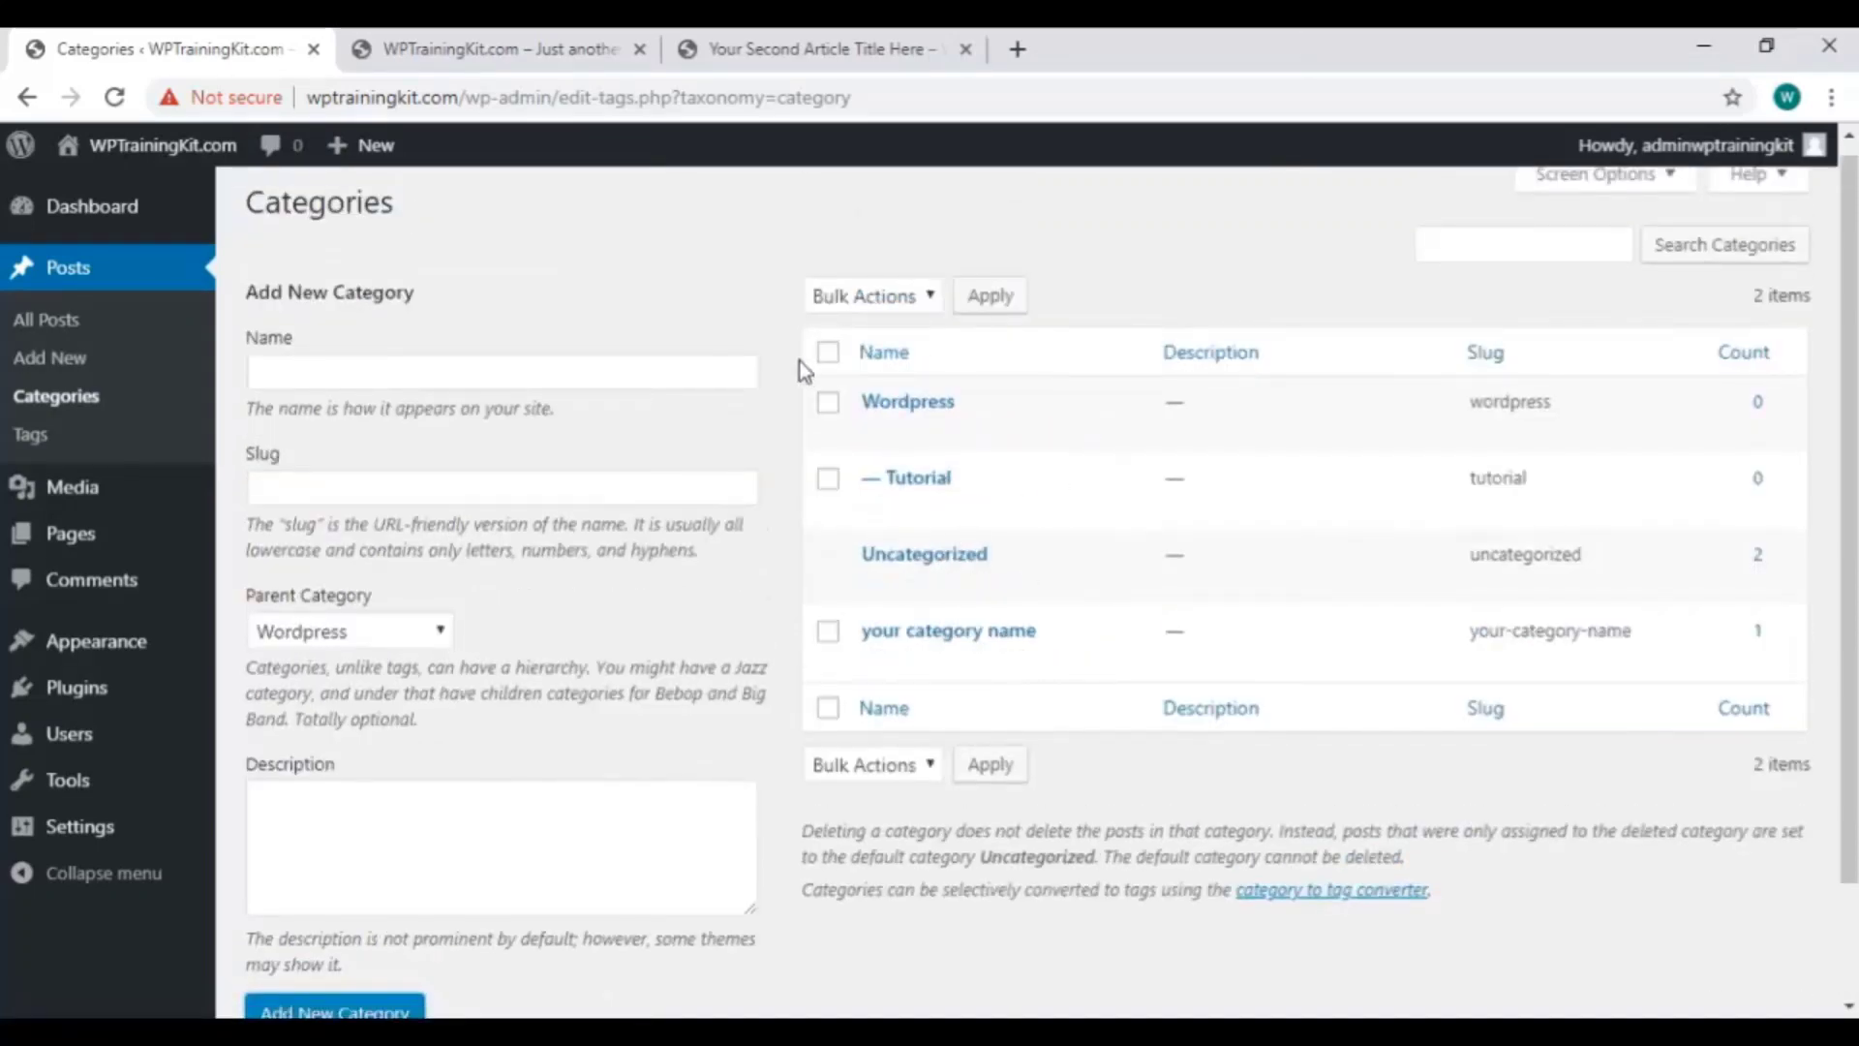
pyautogui.click(126, 327)
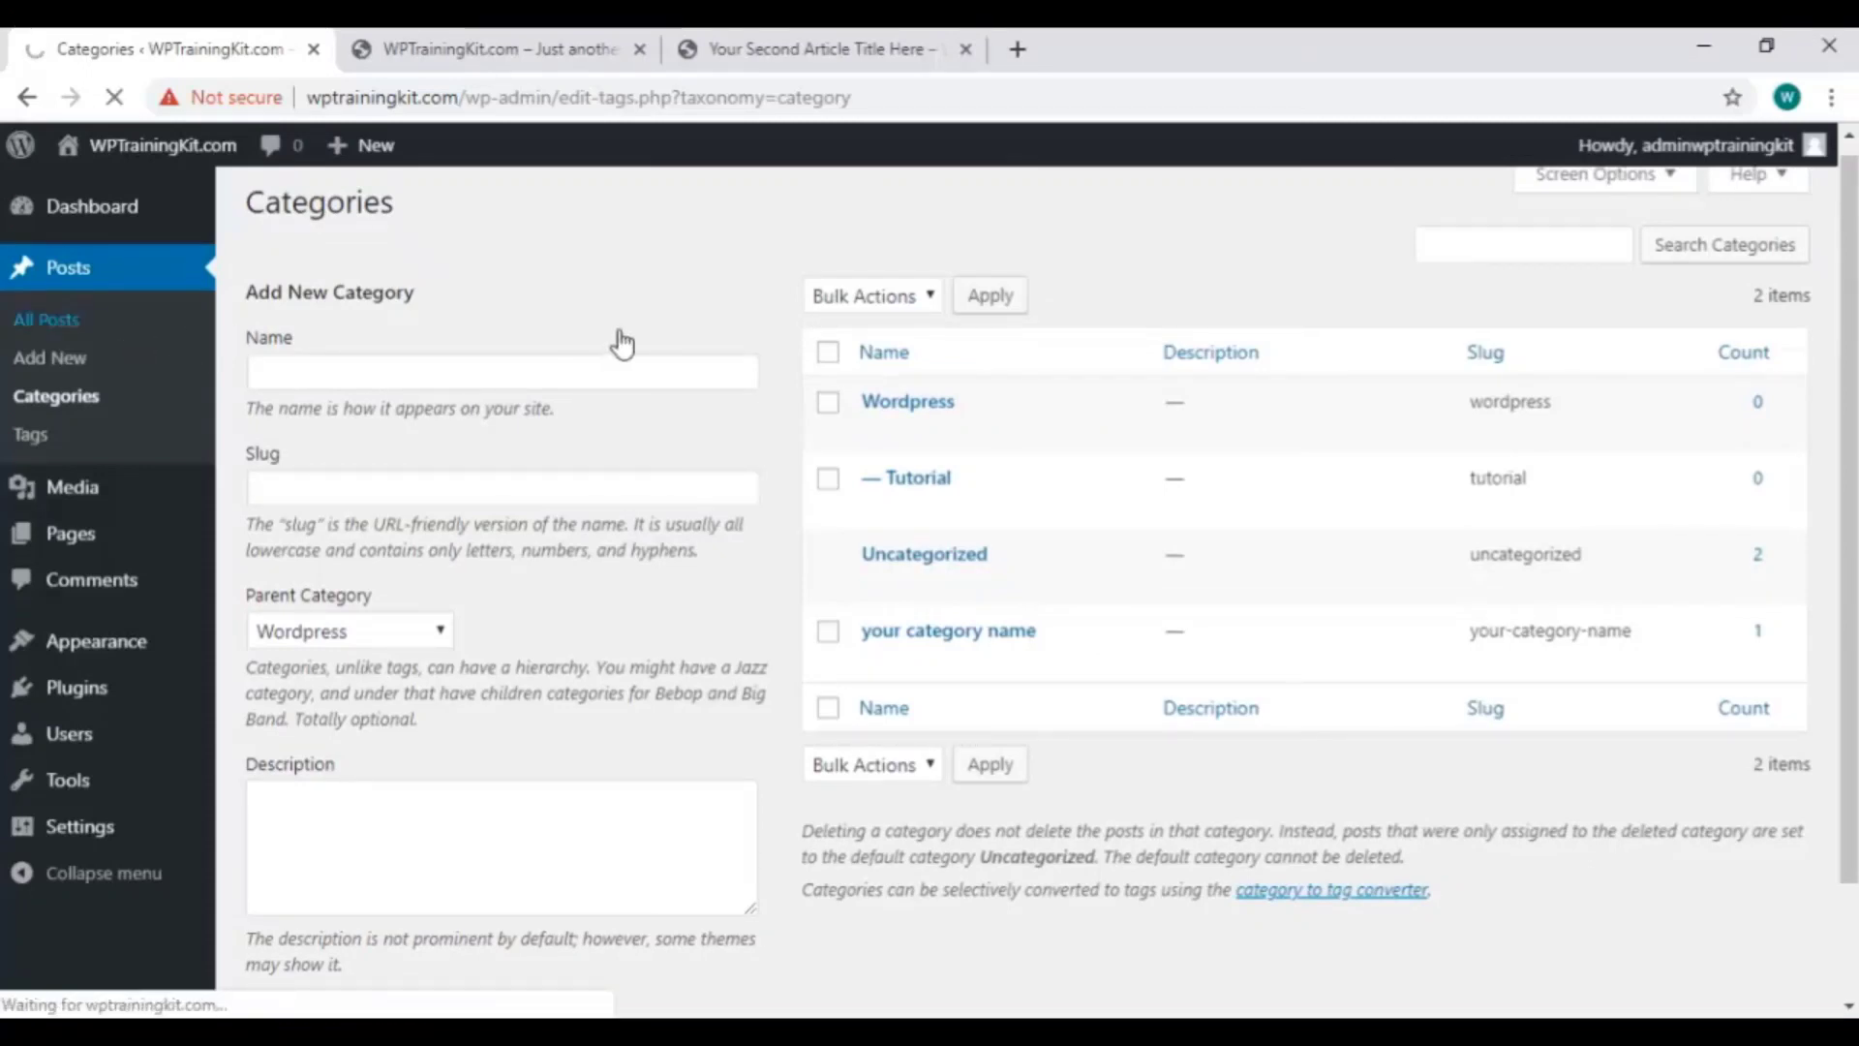
pyautogui.moveTo(332, 458)
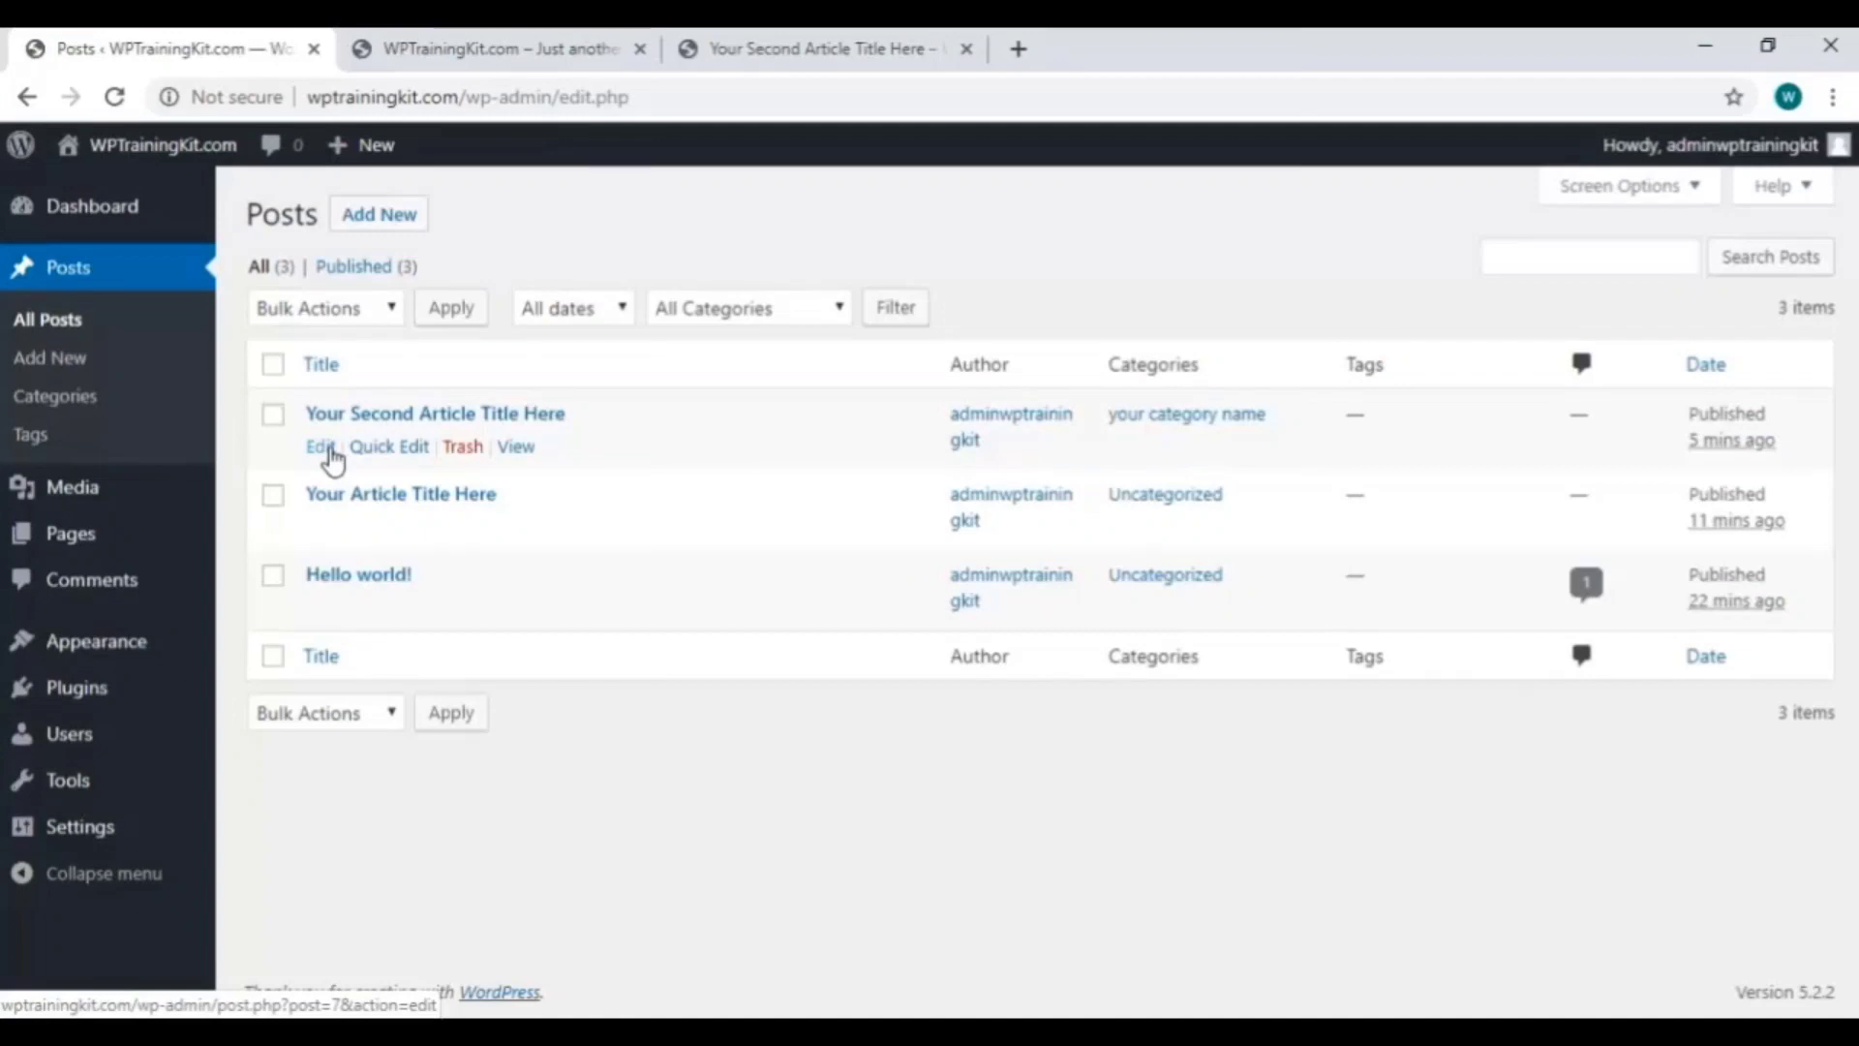
pyautogui.click(330, 455)
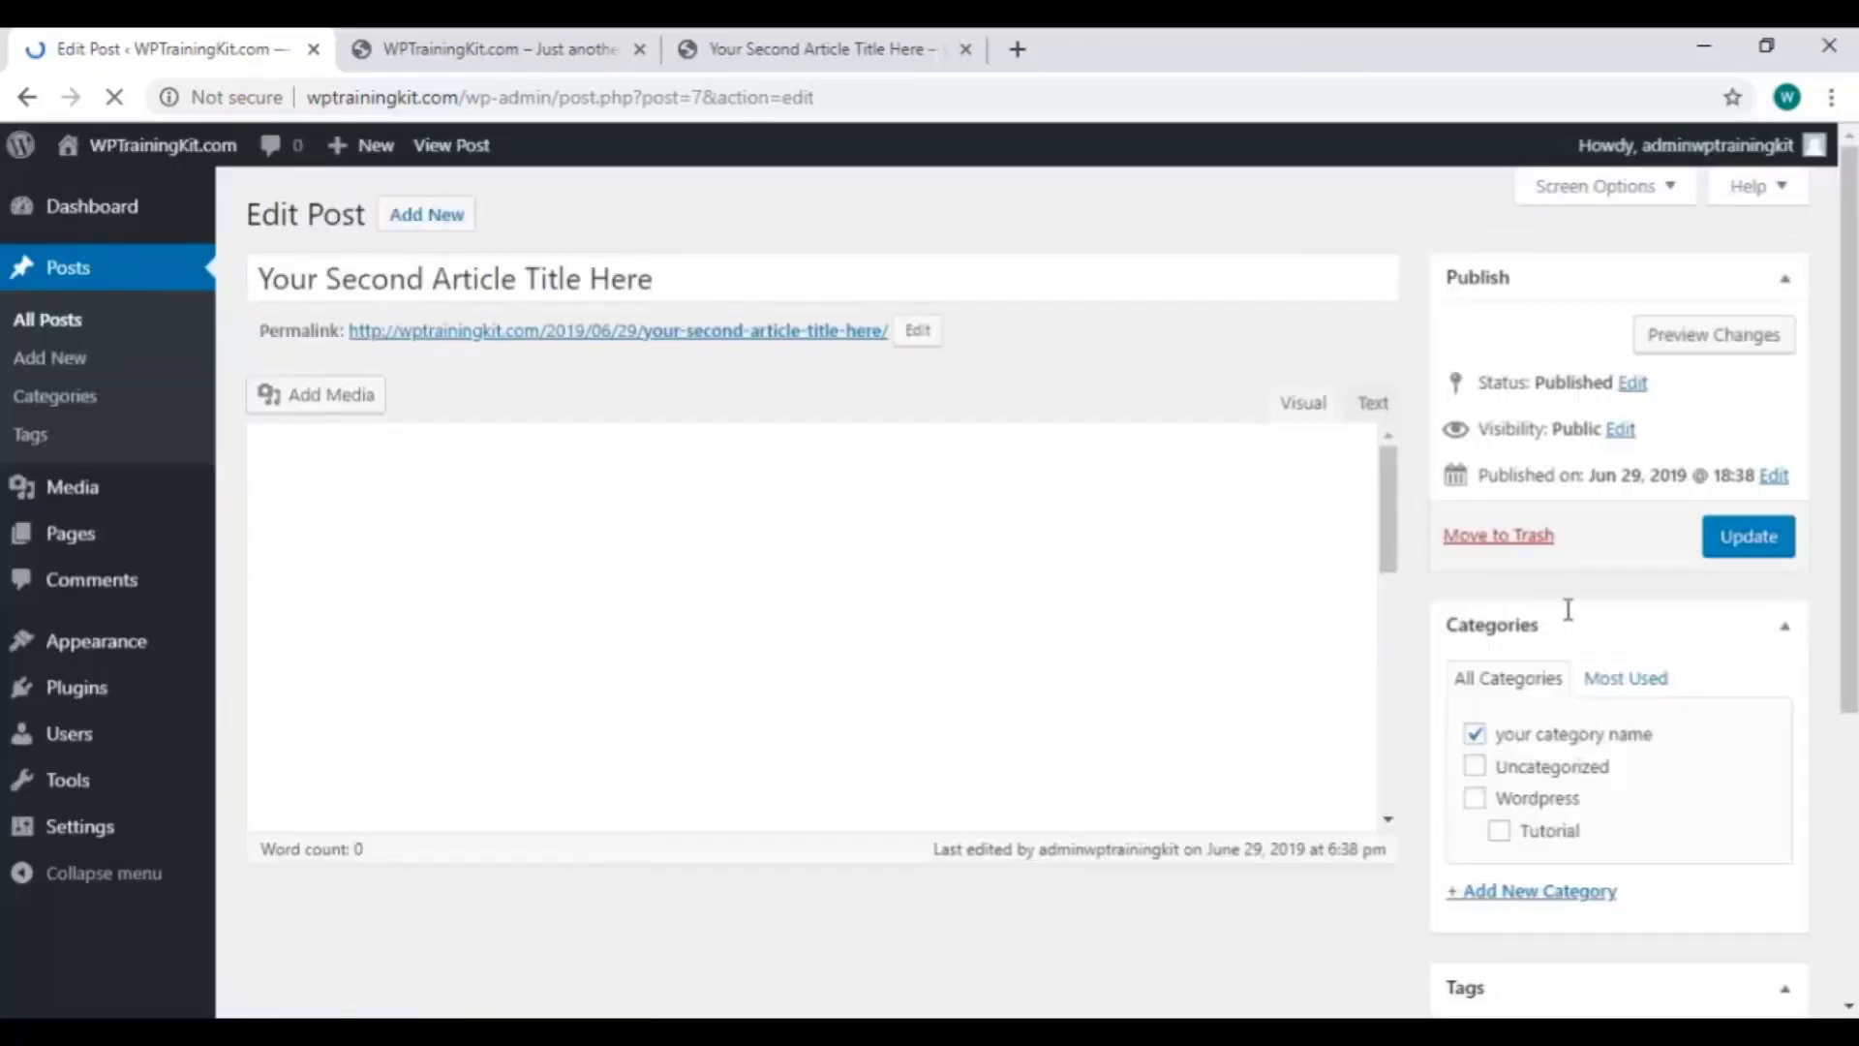
pyautogui.scroll(-1, 1775, 664)
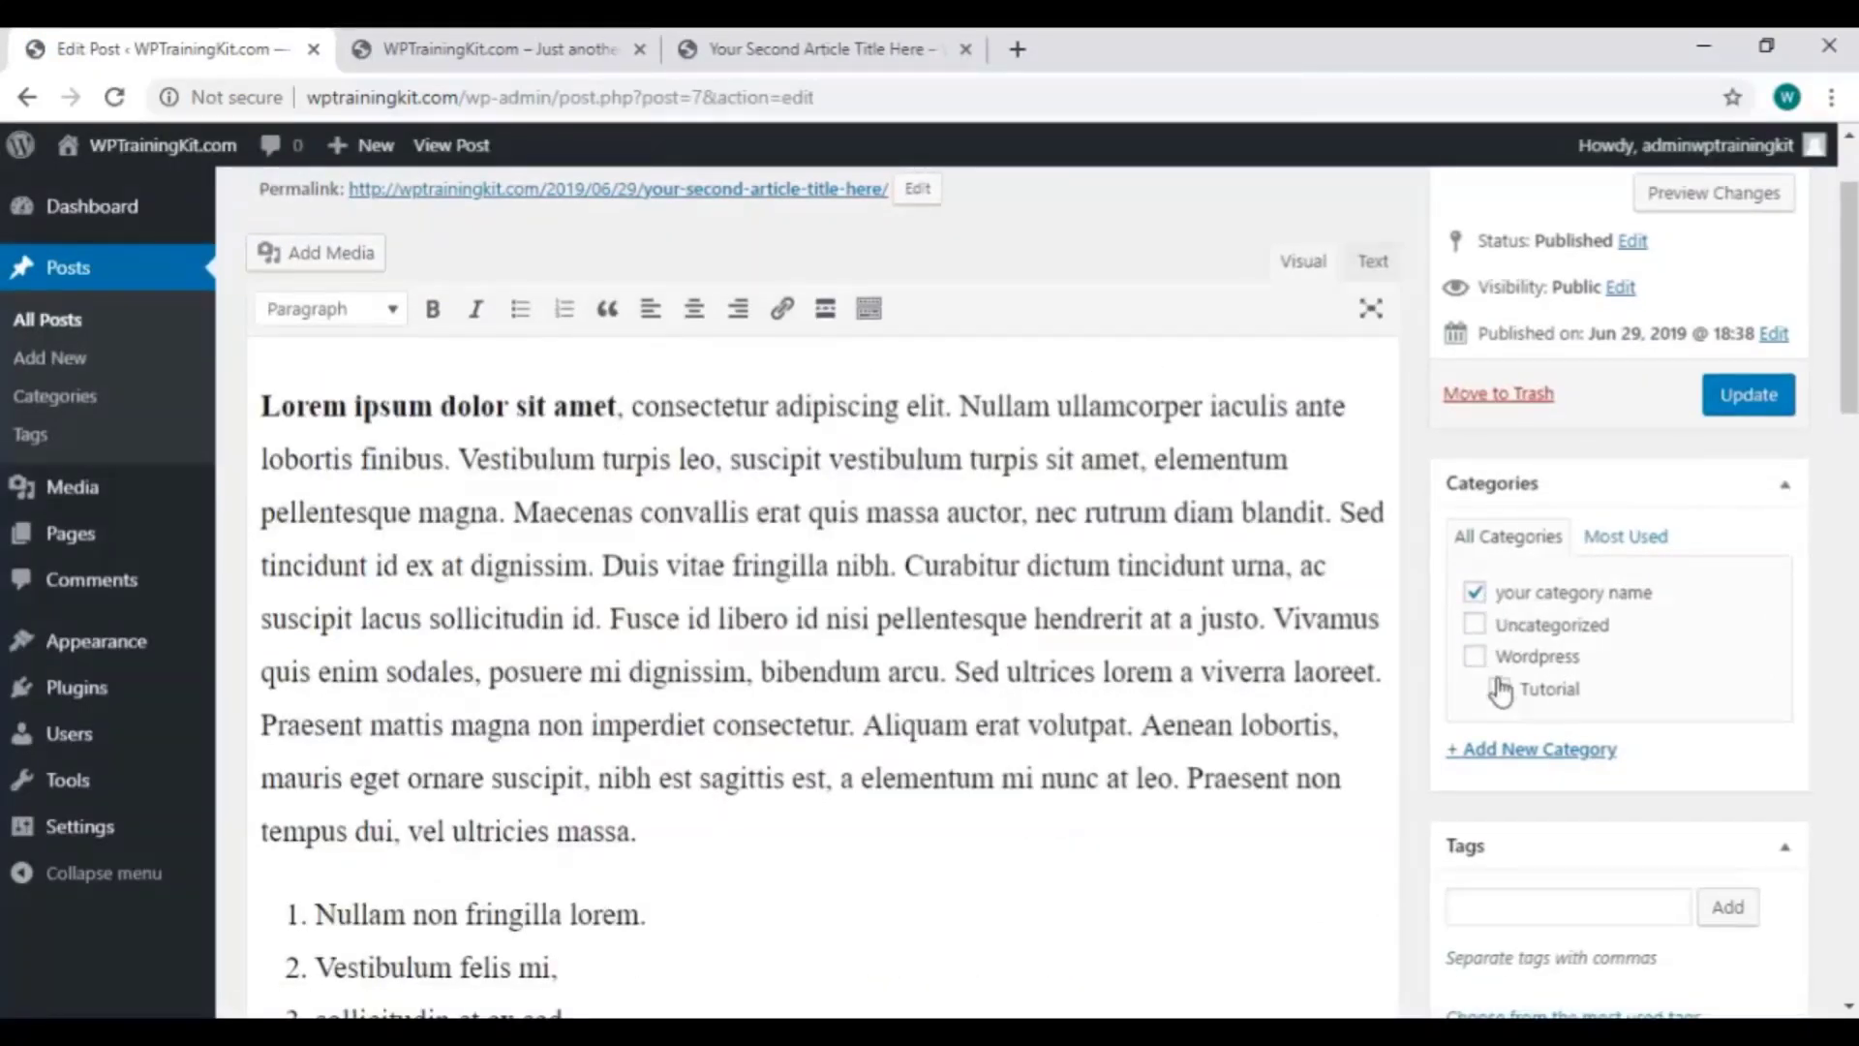
pyautogui.click(1474, 592)
pyautogui.click(1473, 657)
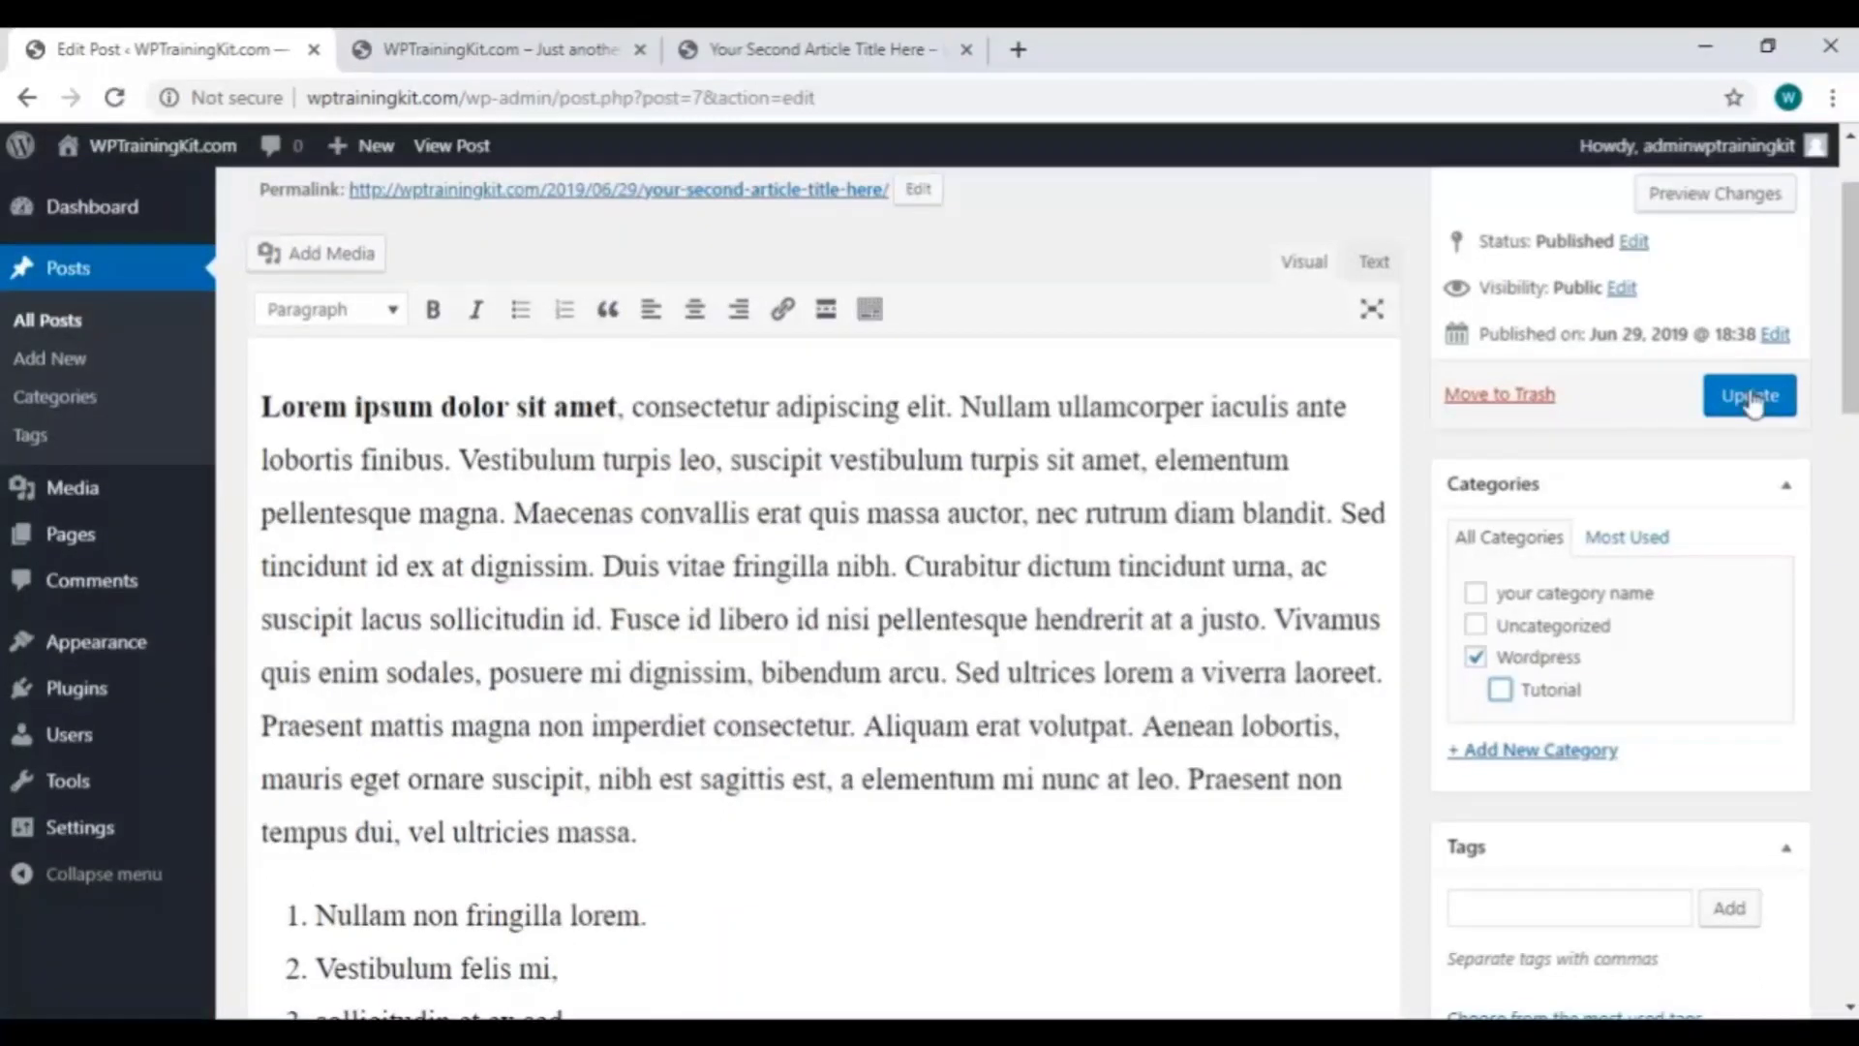
pyautogui.click(1750, 397)
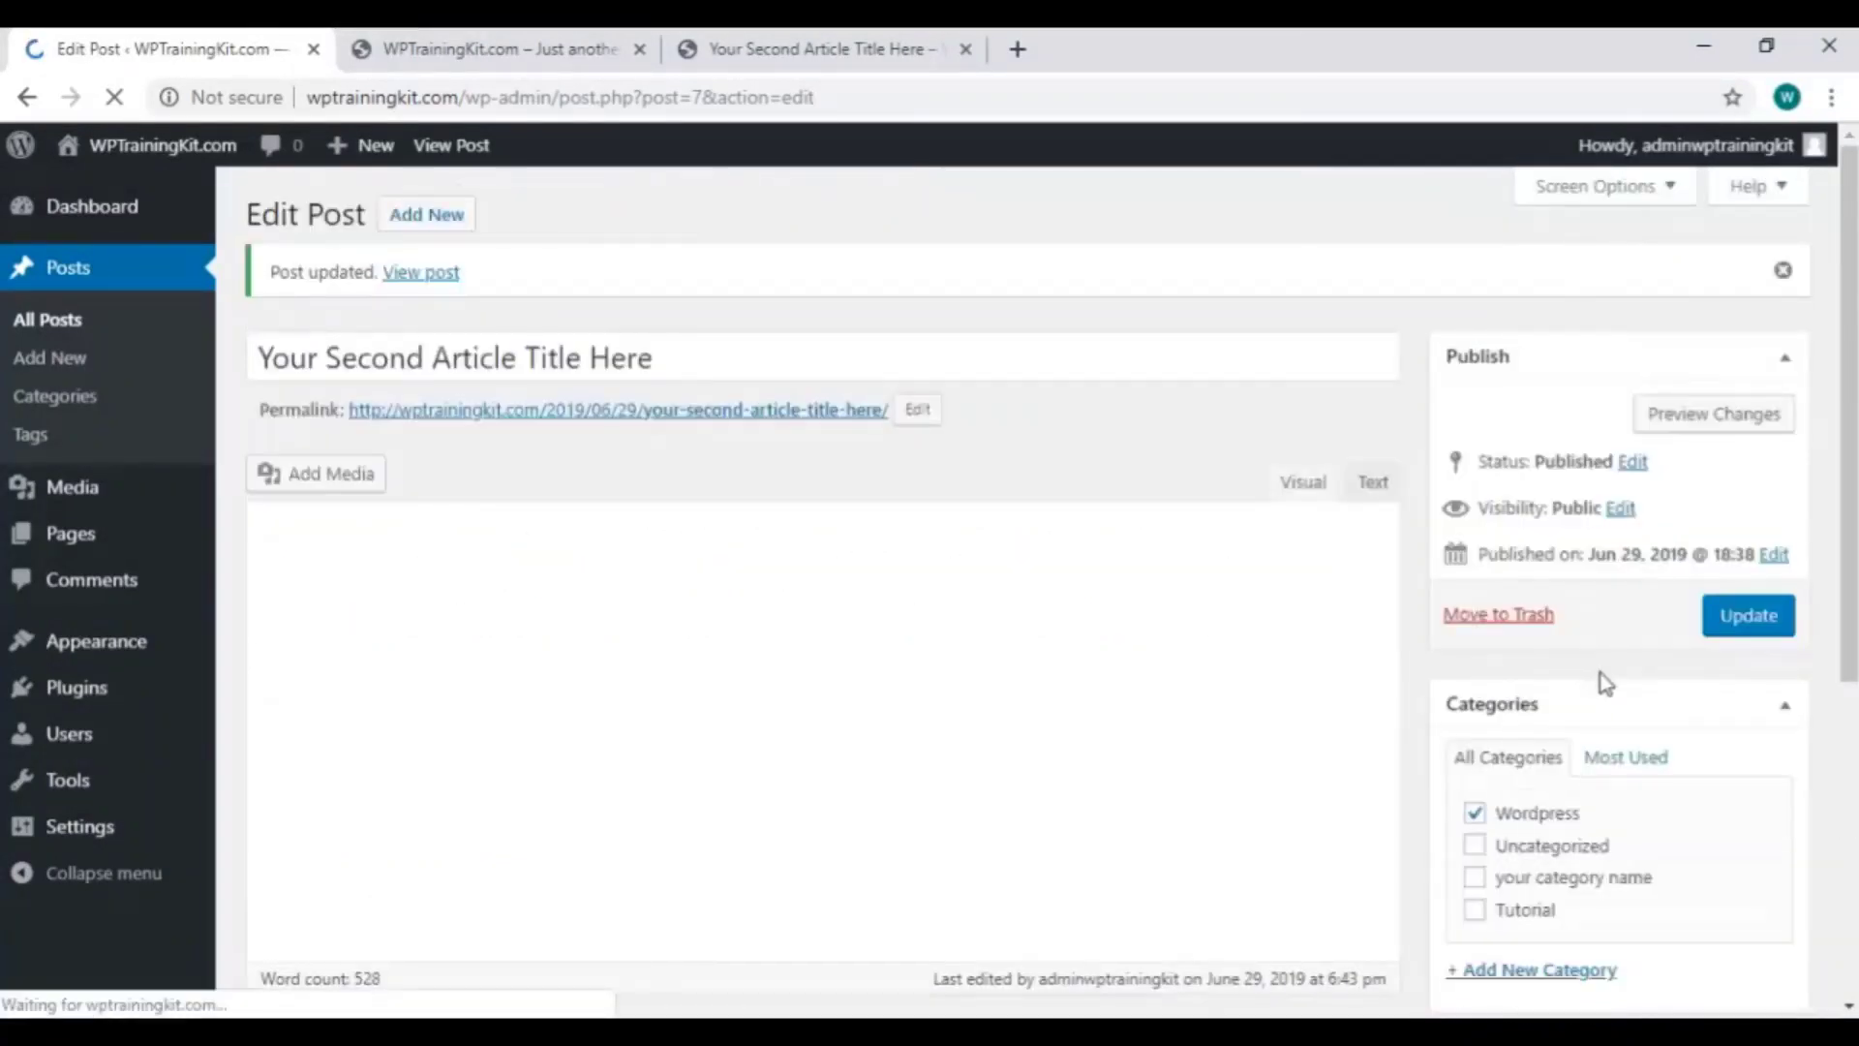
# Create the category Tips from the post editor, use it in place of Wordpress, update the post and open the category list.
pyautogui.scroll(-3, 1598, 676)
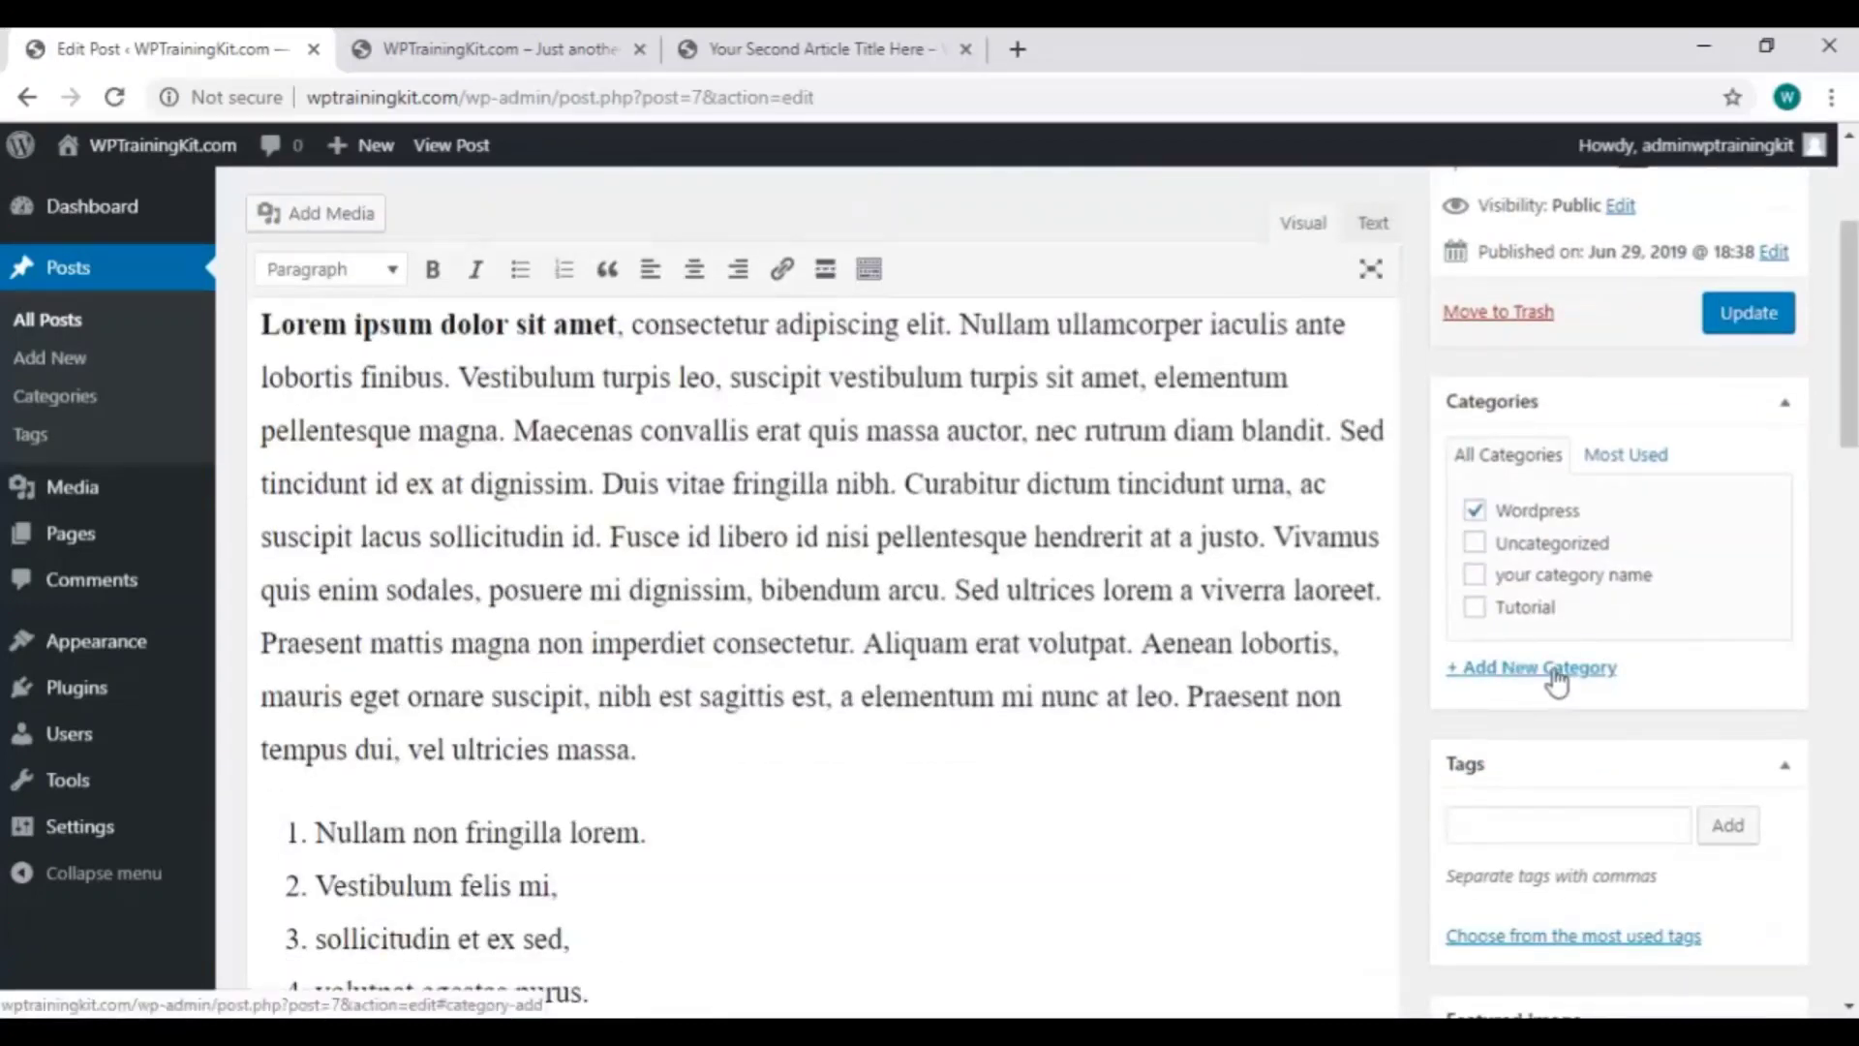
pyautogui.click(1540, 670)
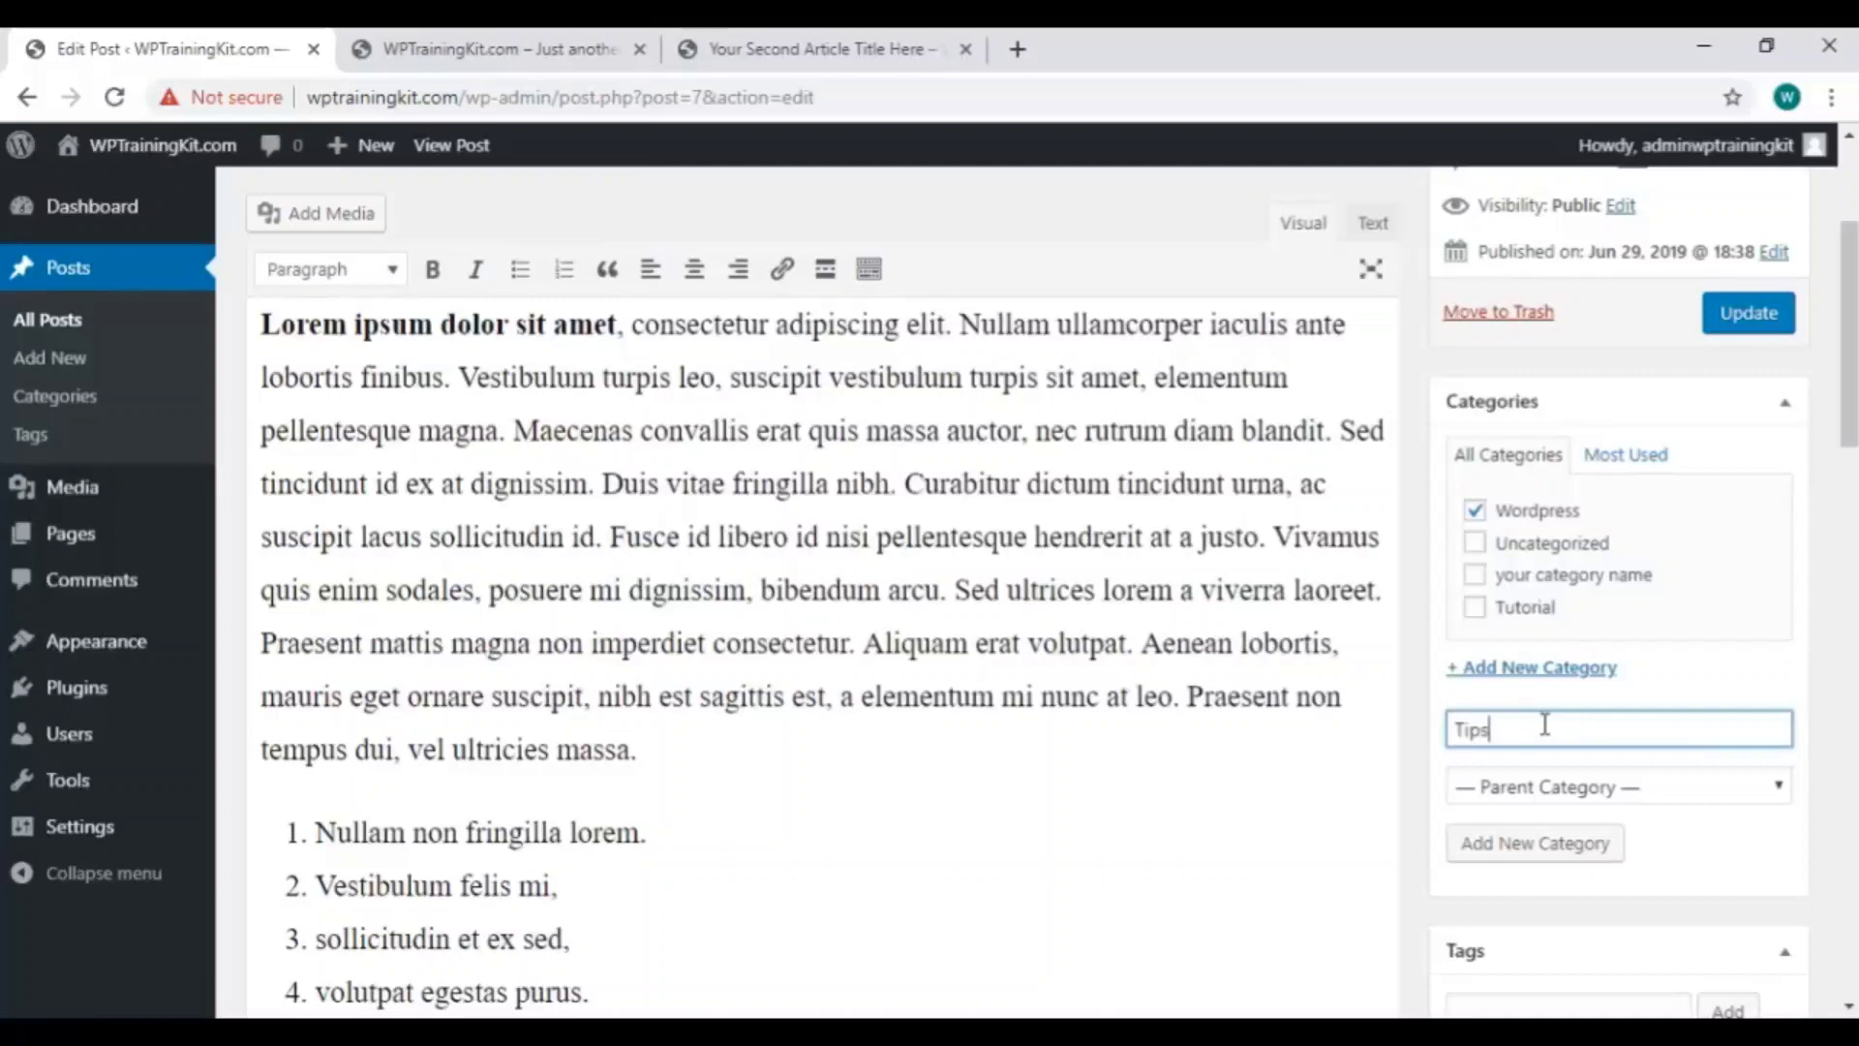
pyautogui.click(1573, 858)
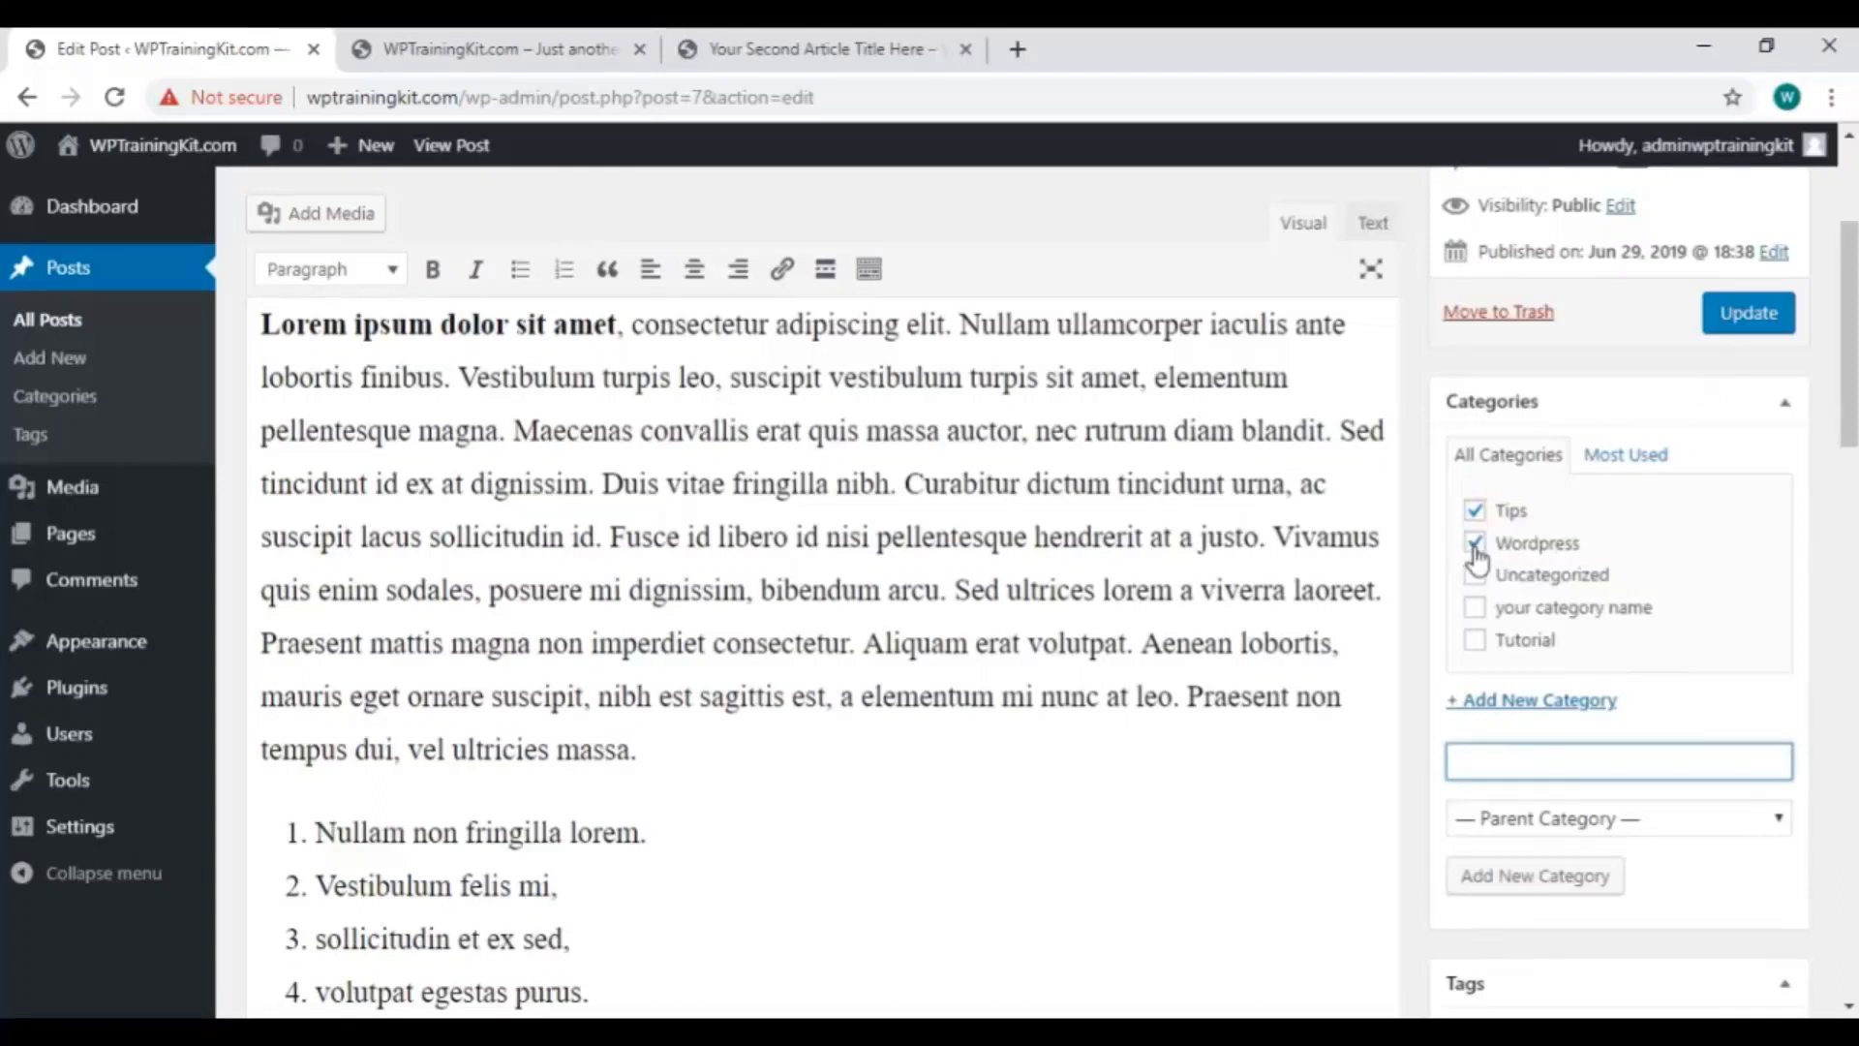
pyautogui.click(1475, 544)
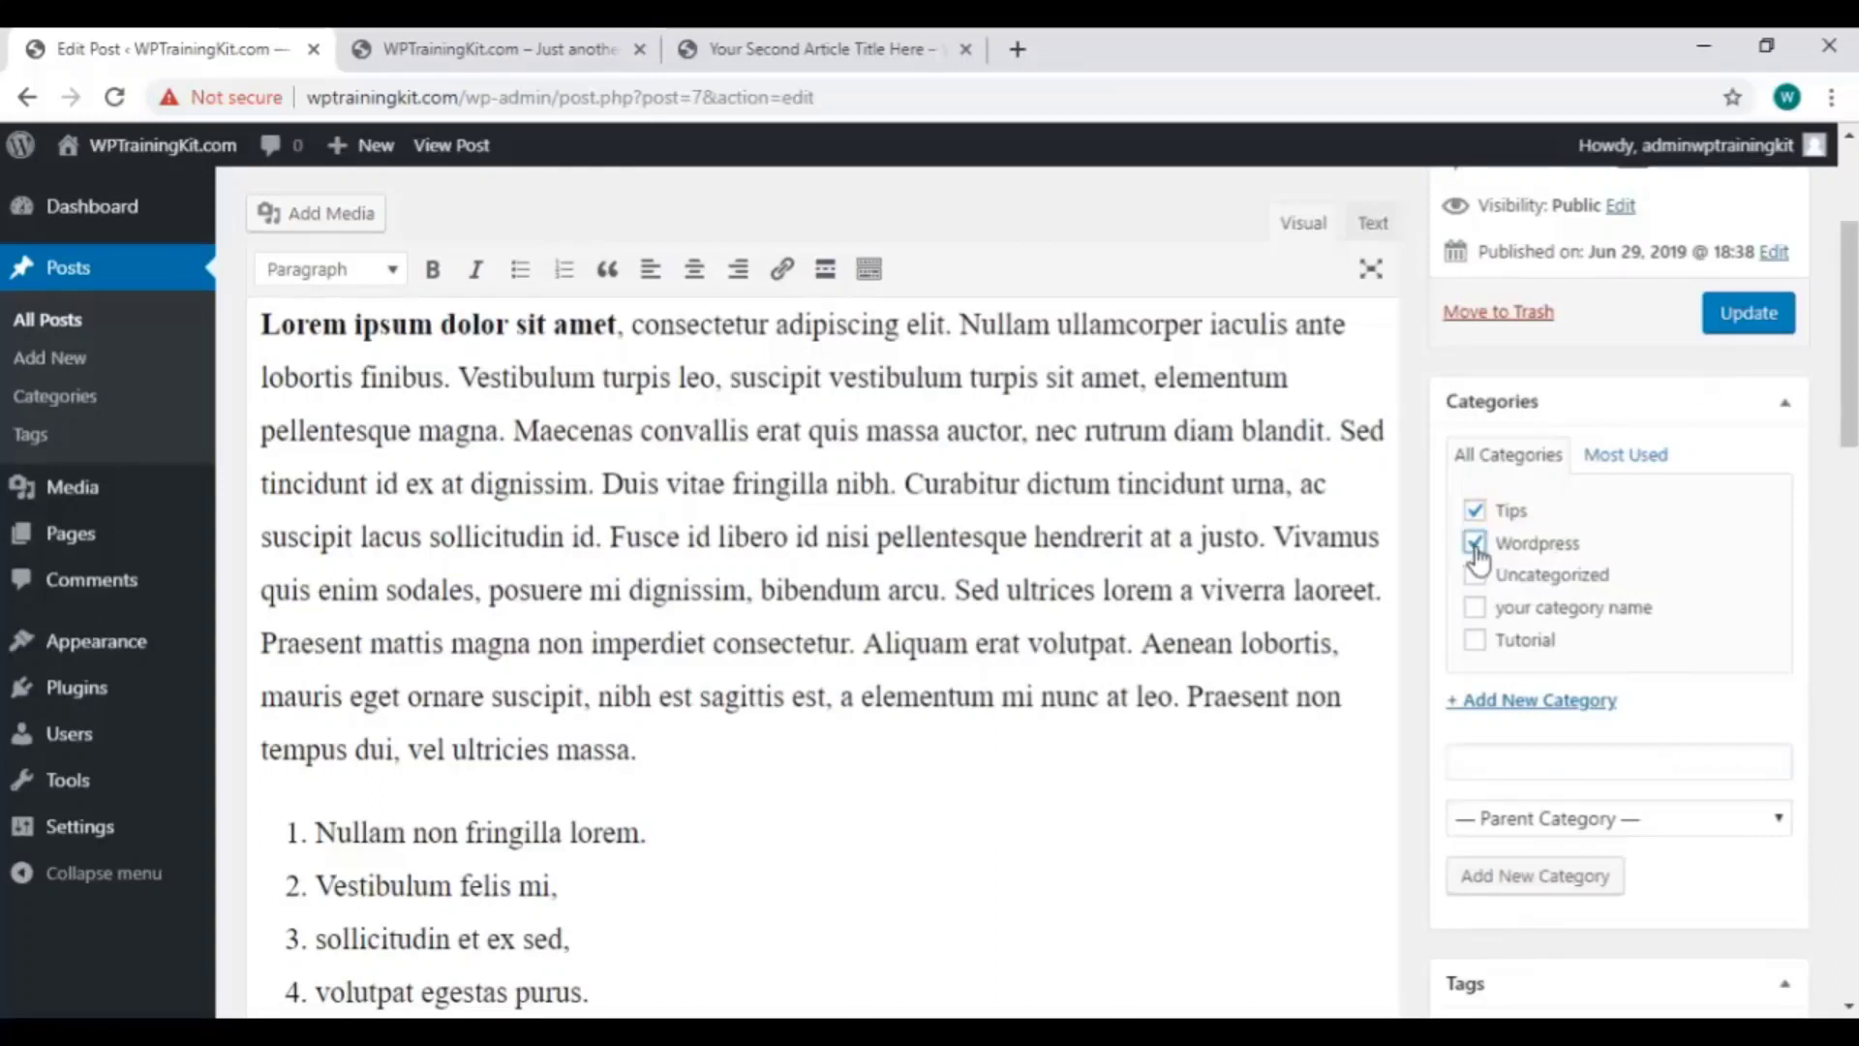
pyautogui.click(1748, 321)
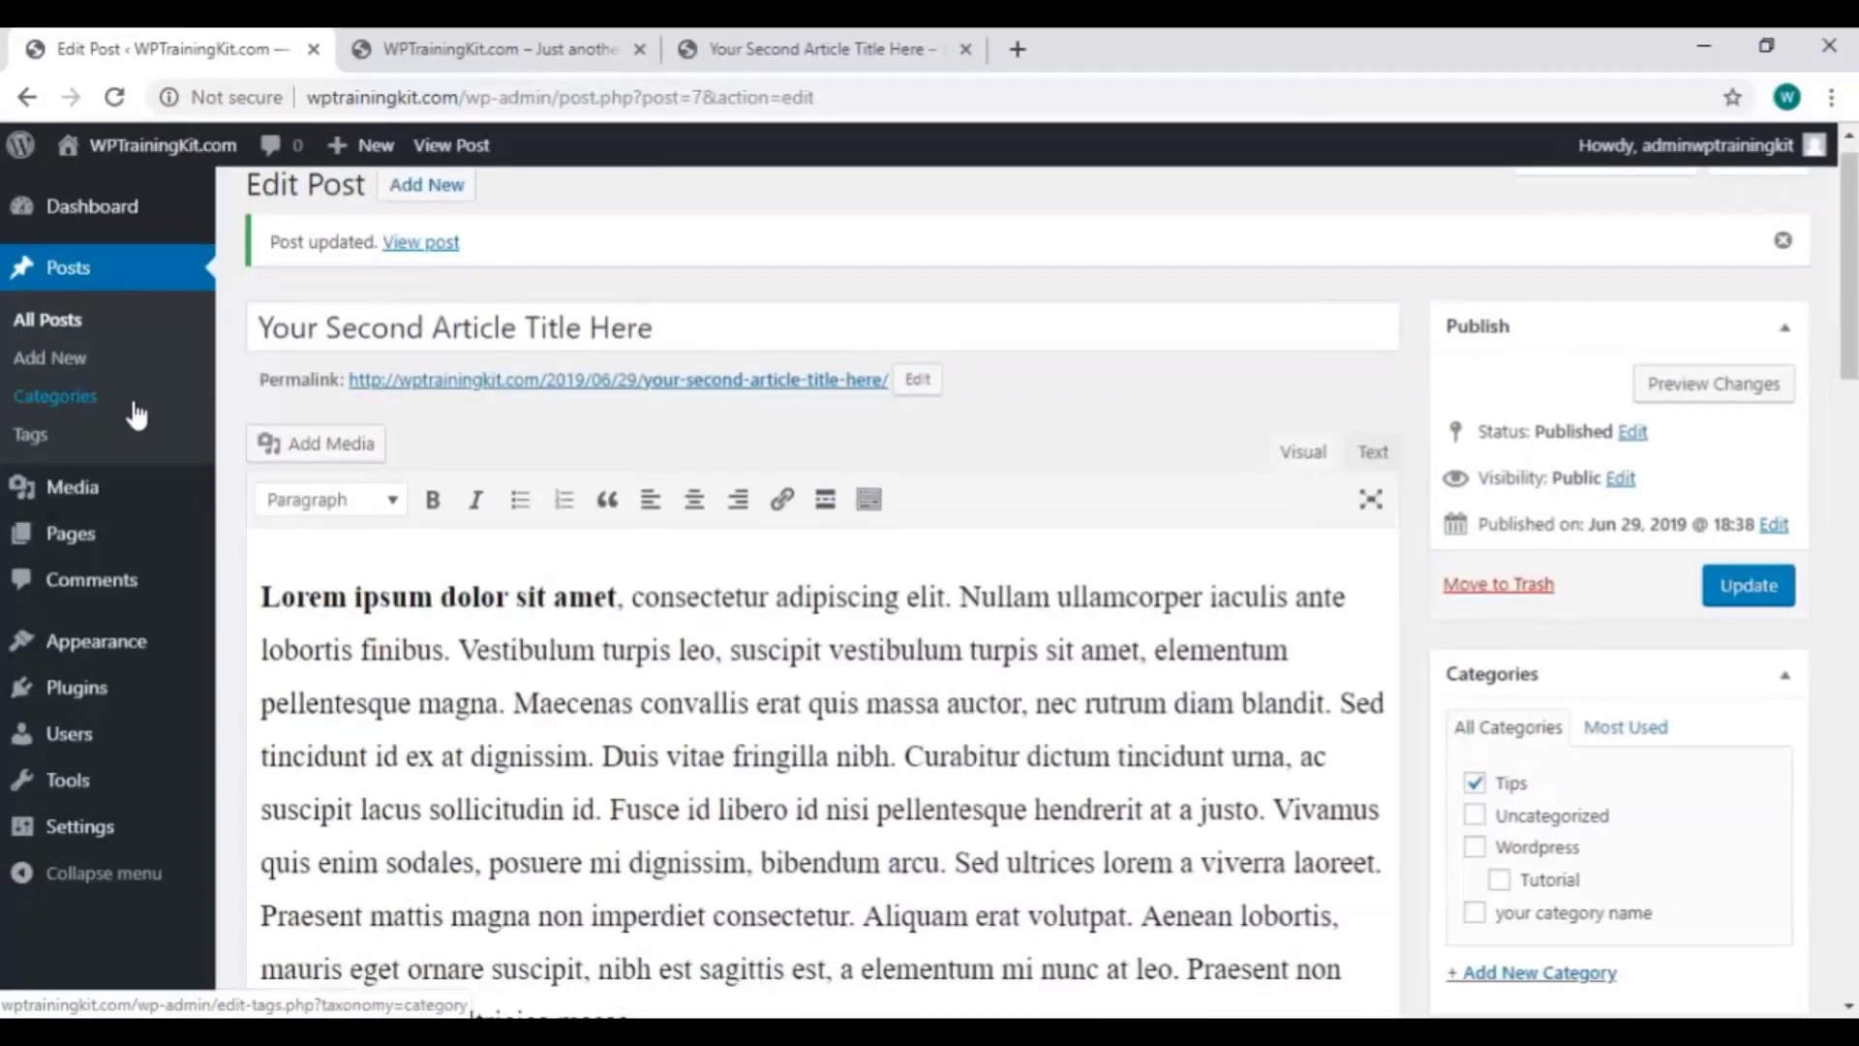
pyautogui.click(136, 407)
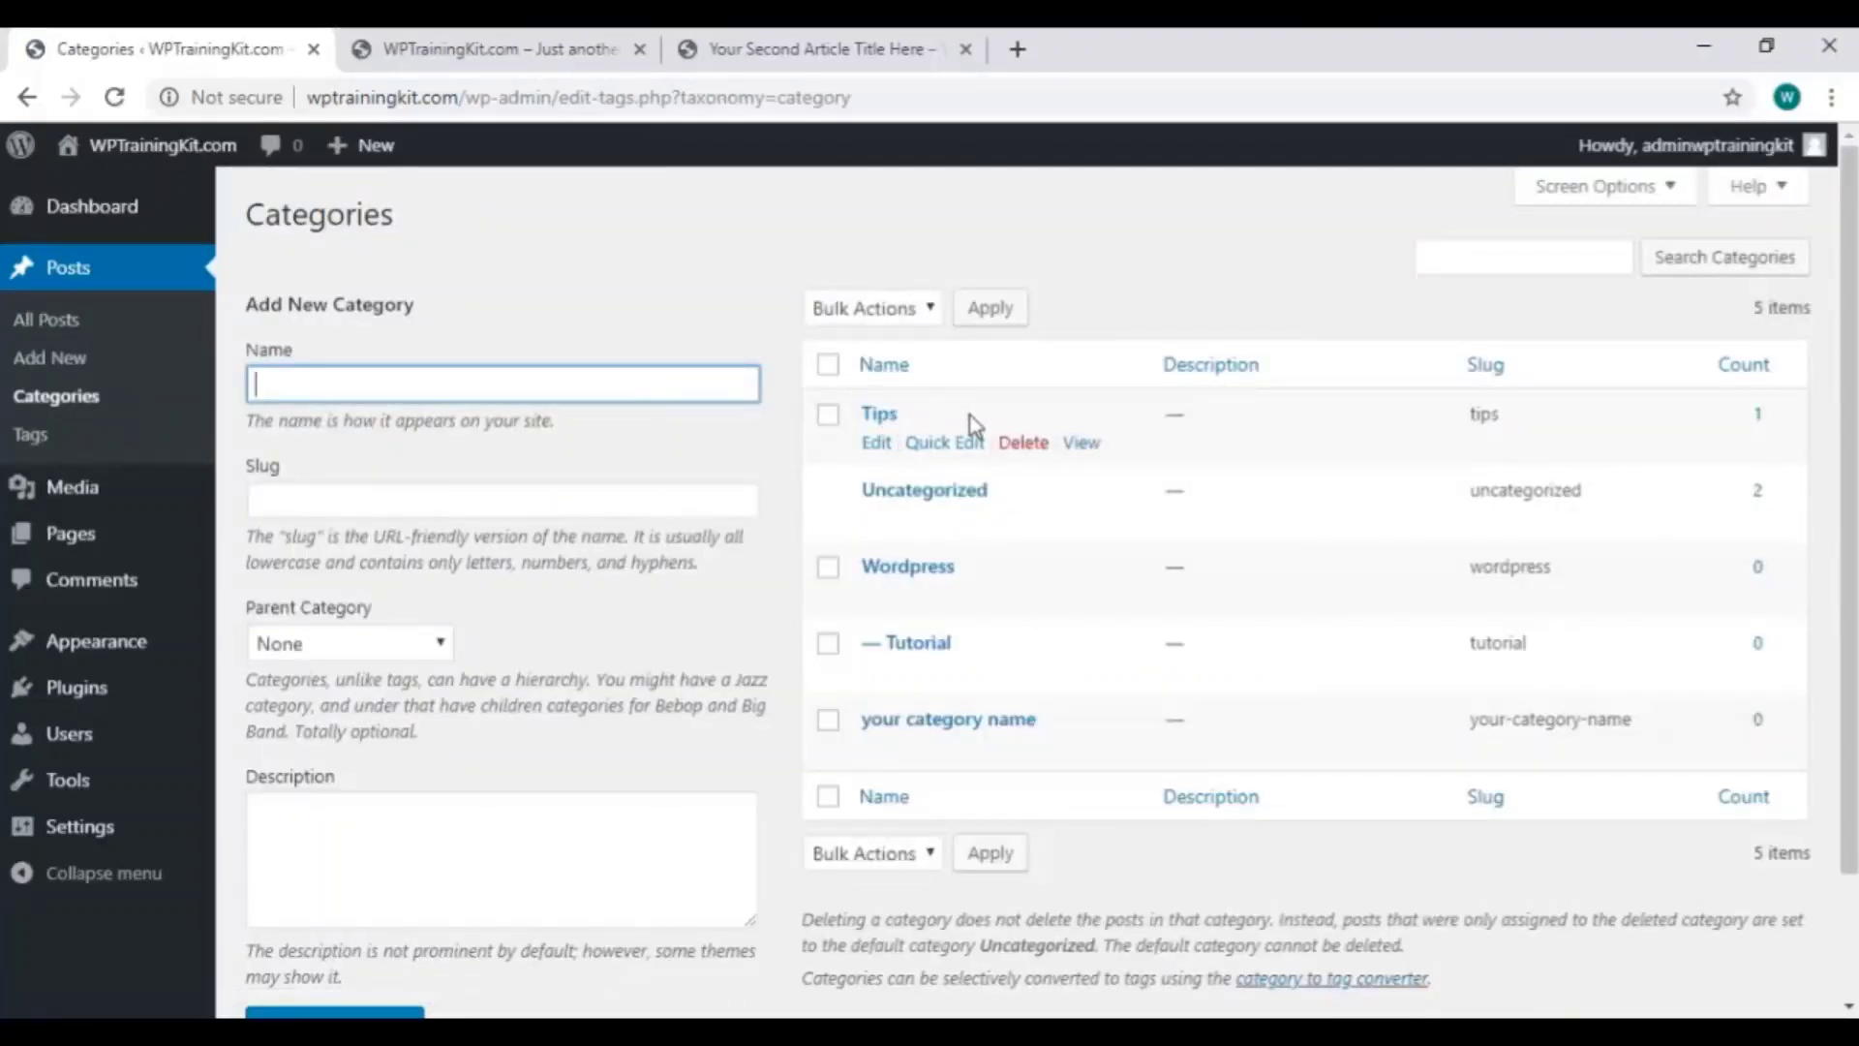
# Use Quick Edit on the post "Your Article Title Here" to replace Uncategorized with the Wordpress category and update it.
pyautogui.click(131, 331)
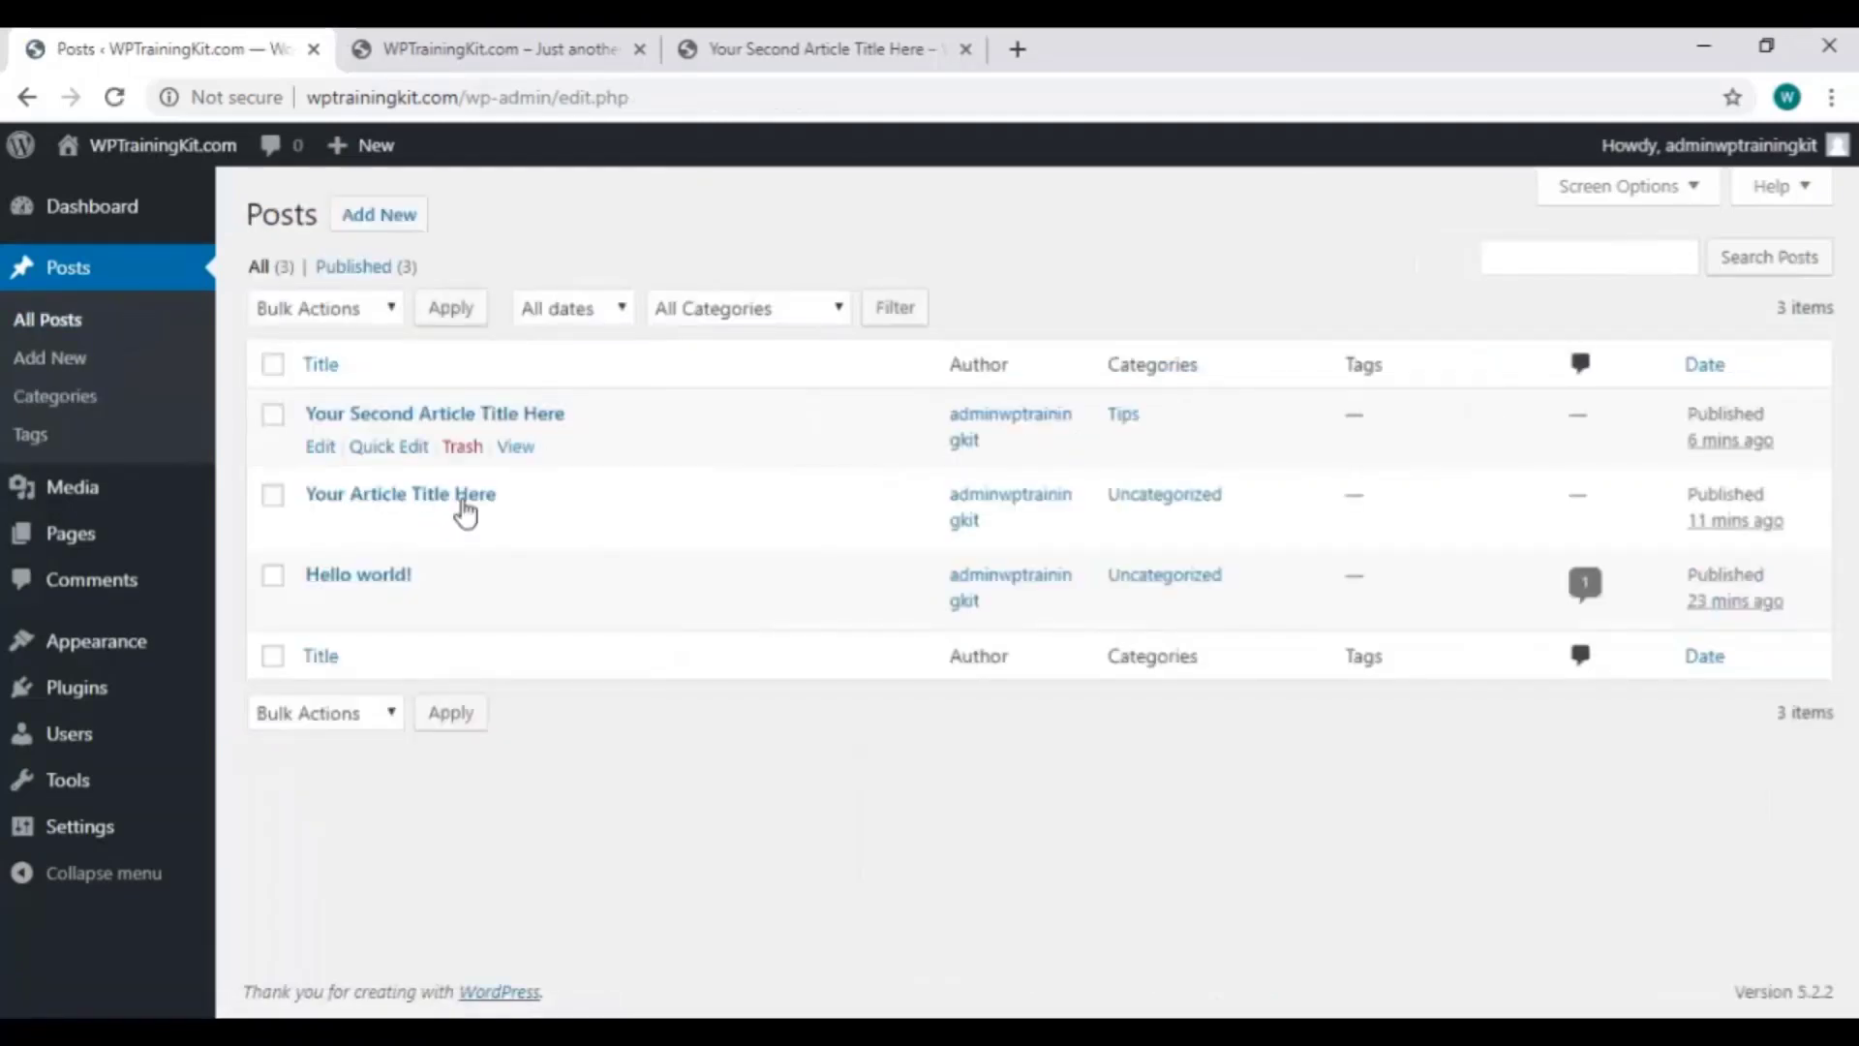
pyautogui.moveTo(448, 525)
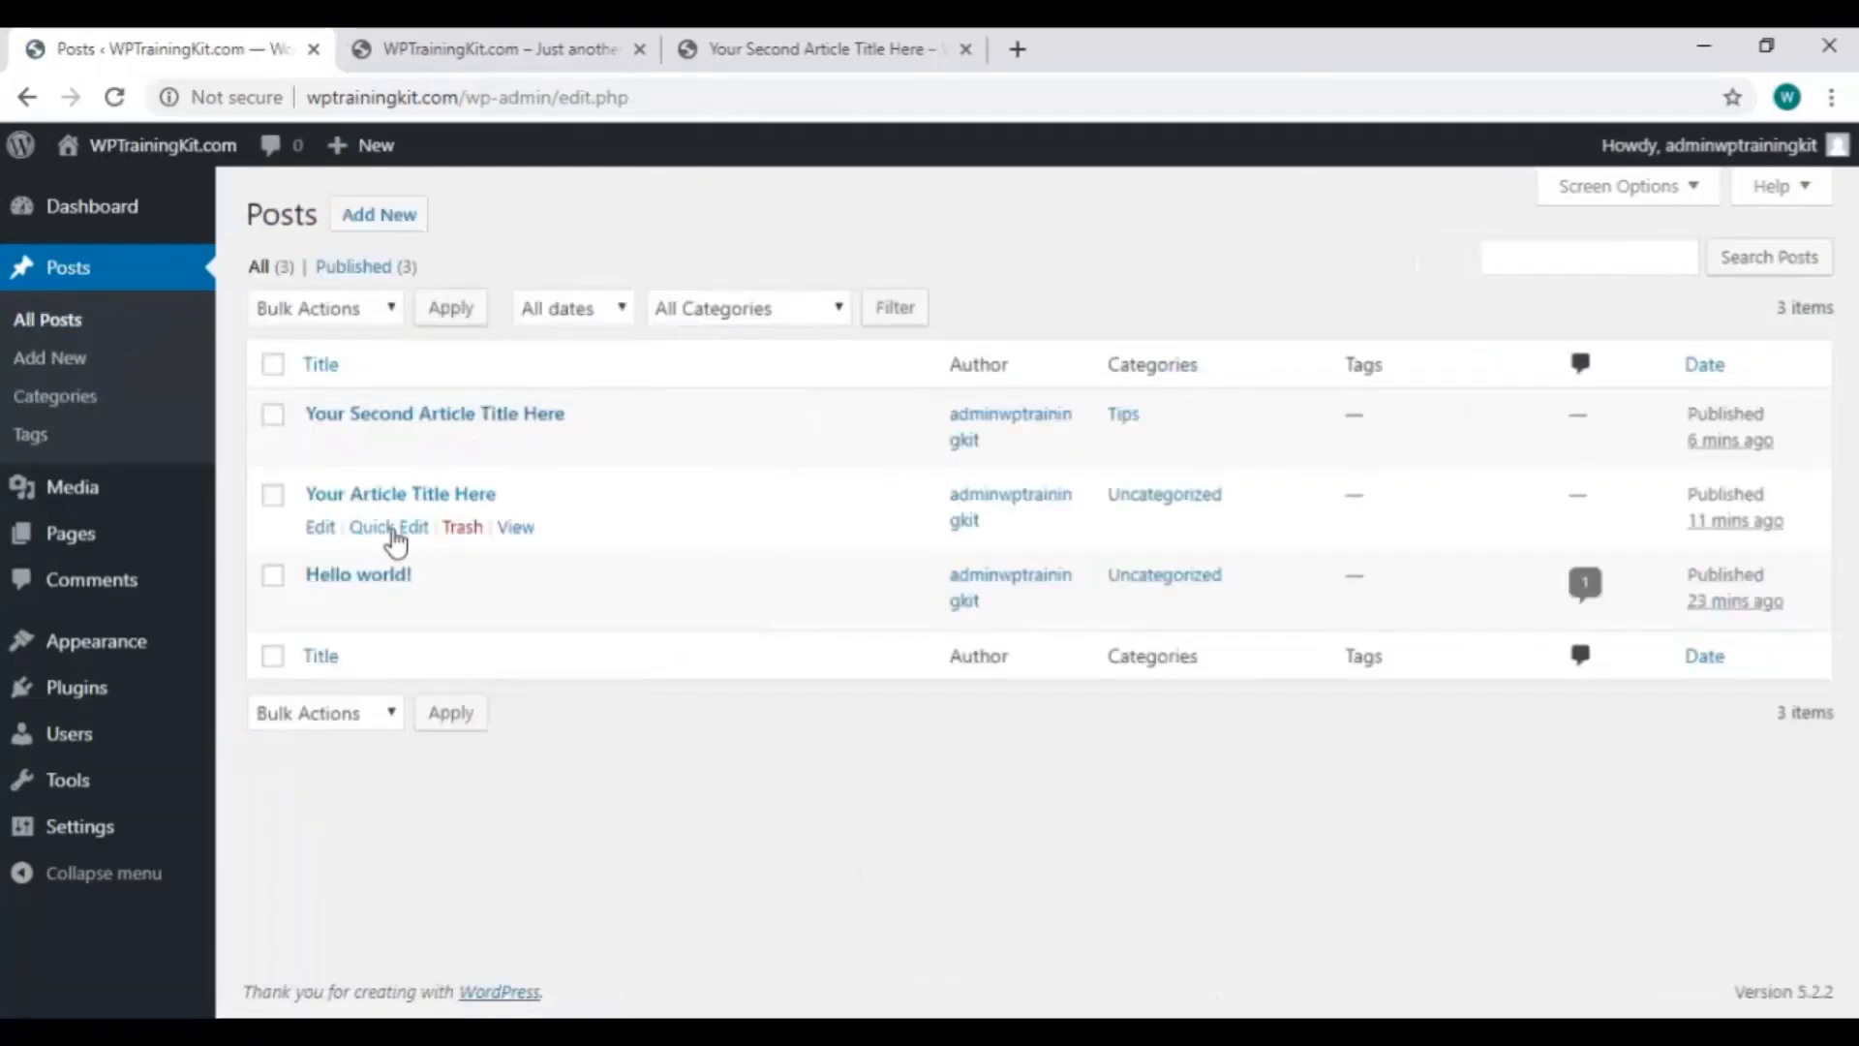
pyautogui.click(410, 528)
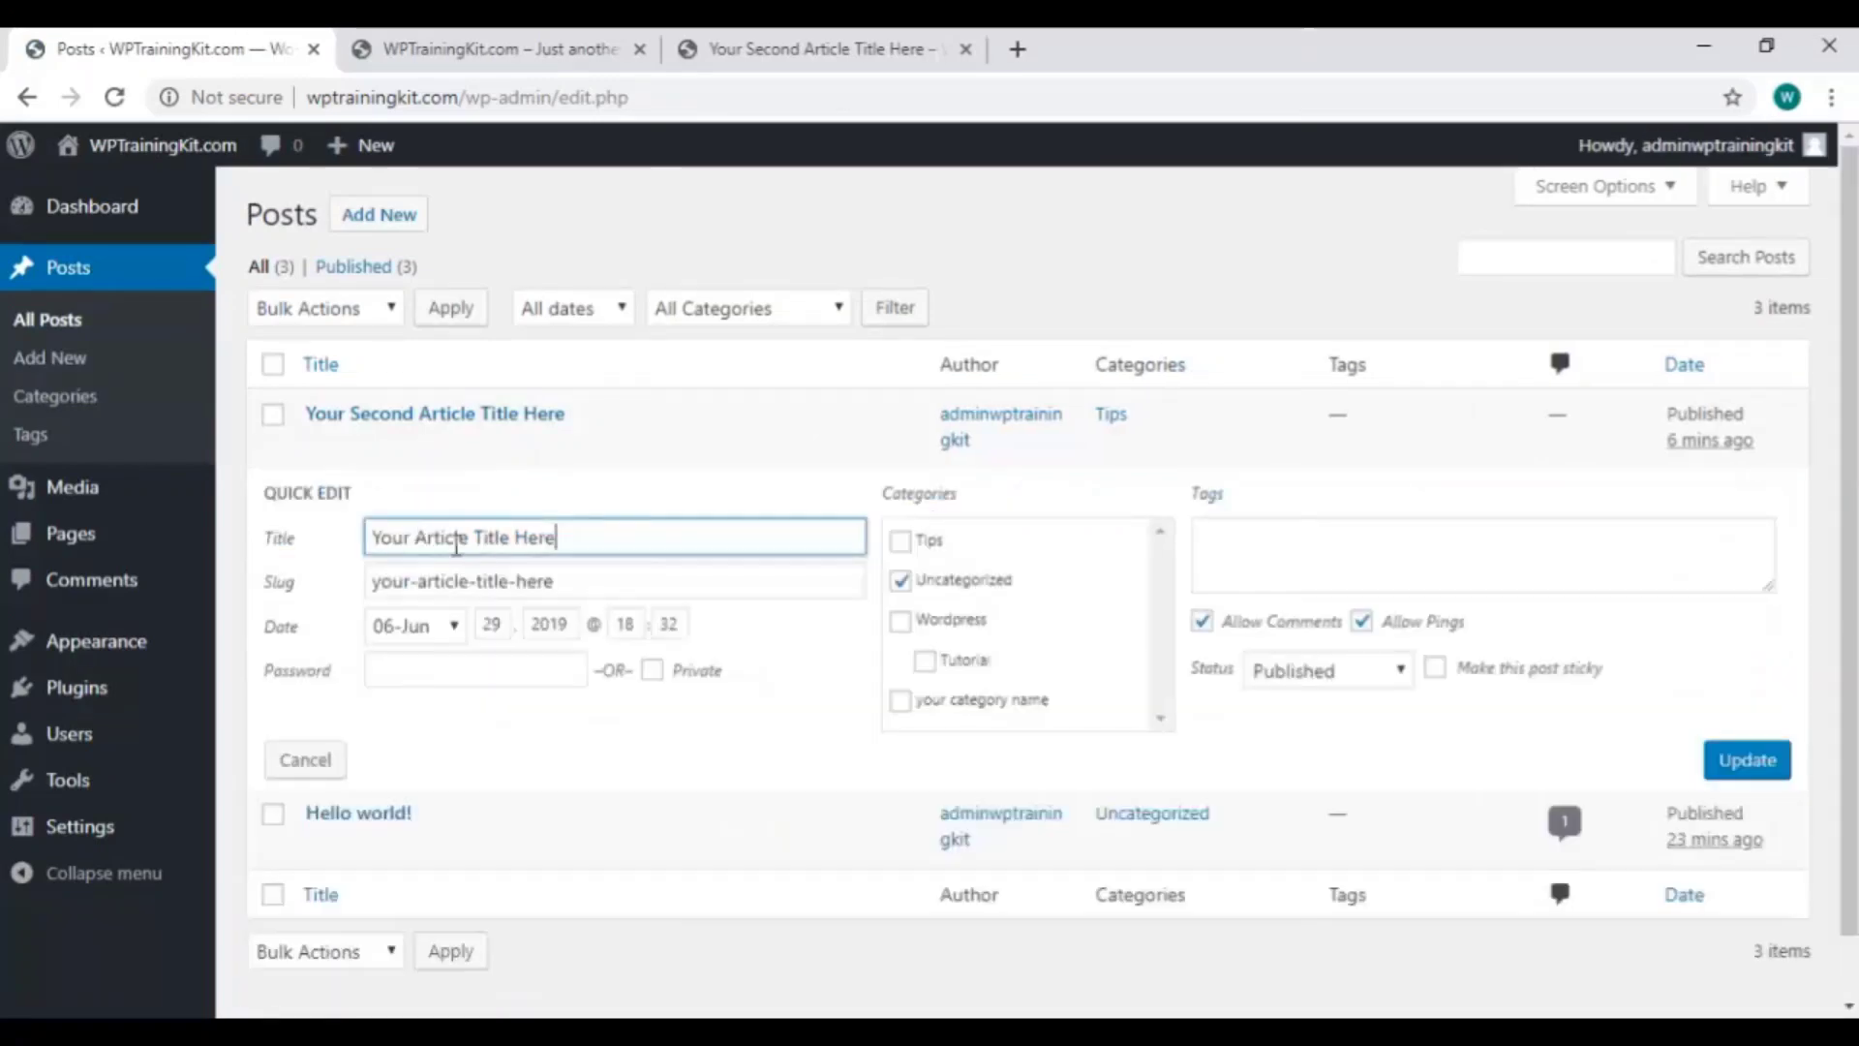
pyautogui.click(901, 580)
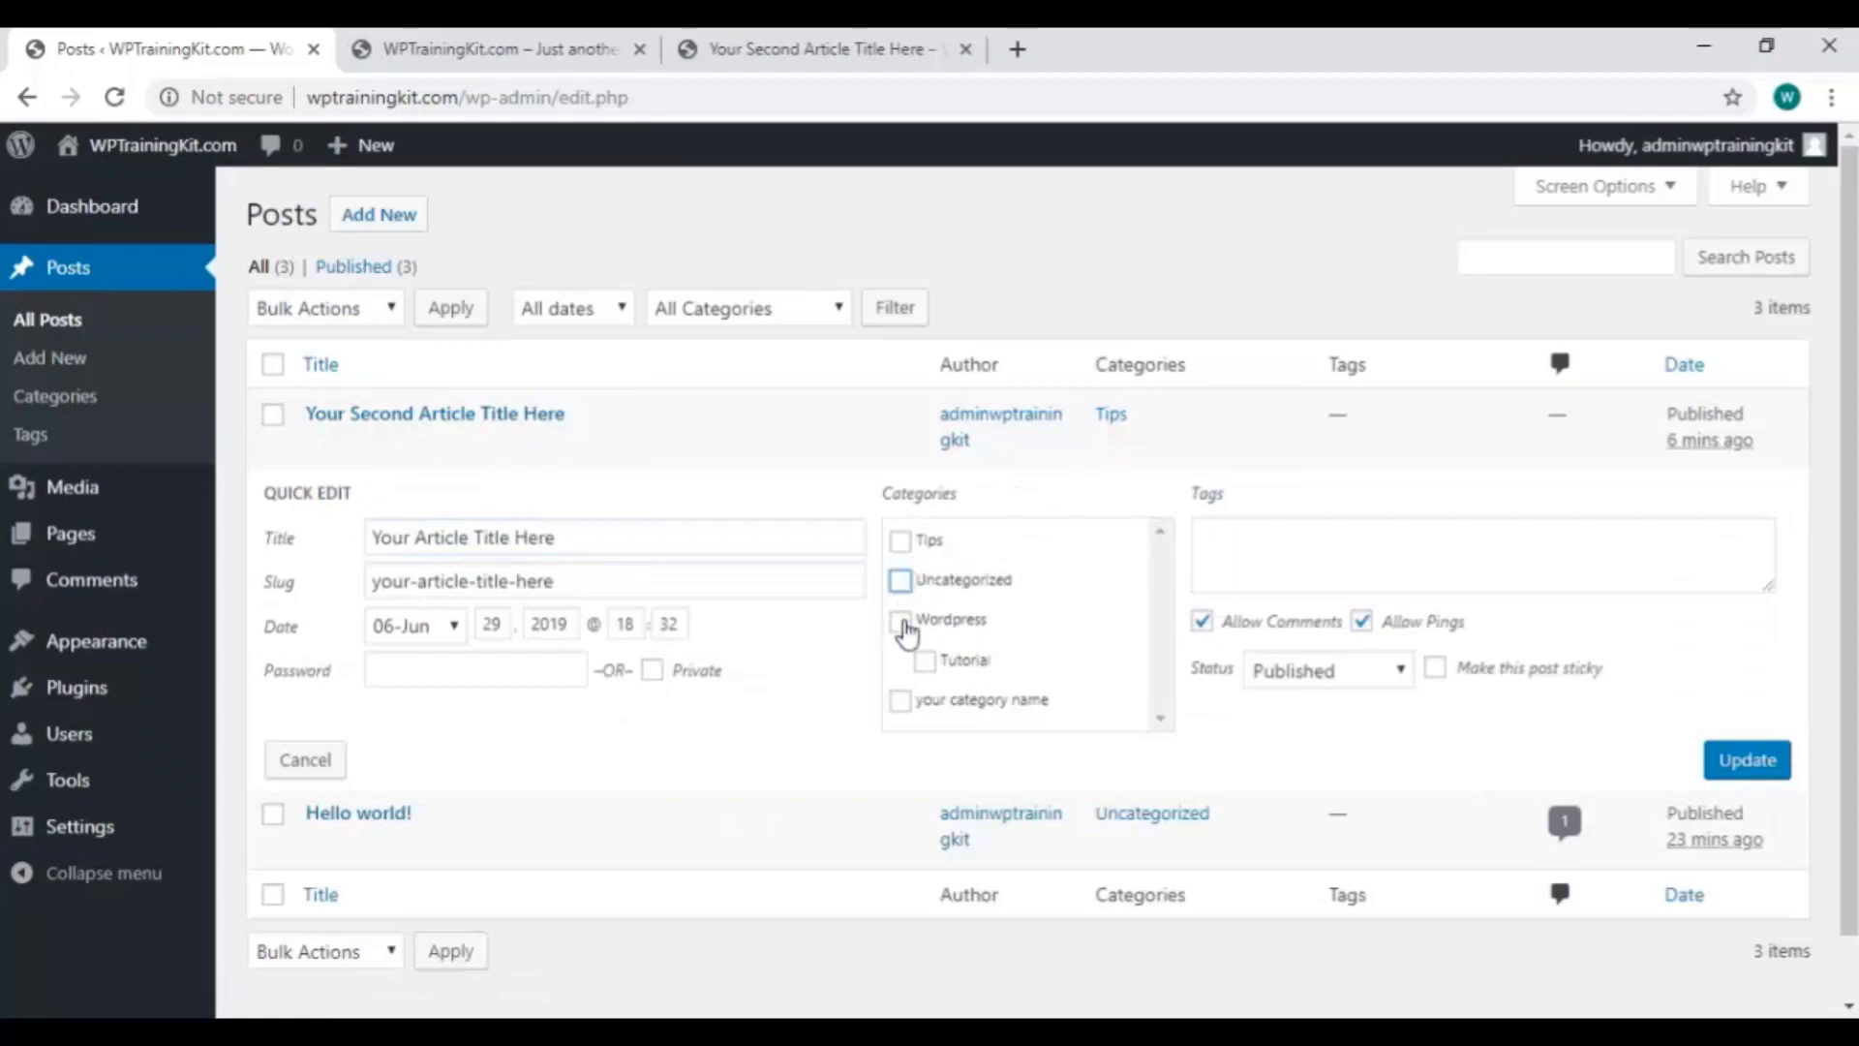
pyautogui.click(900, 621)
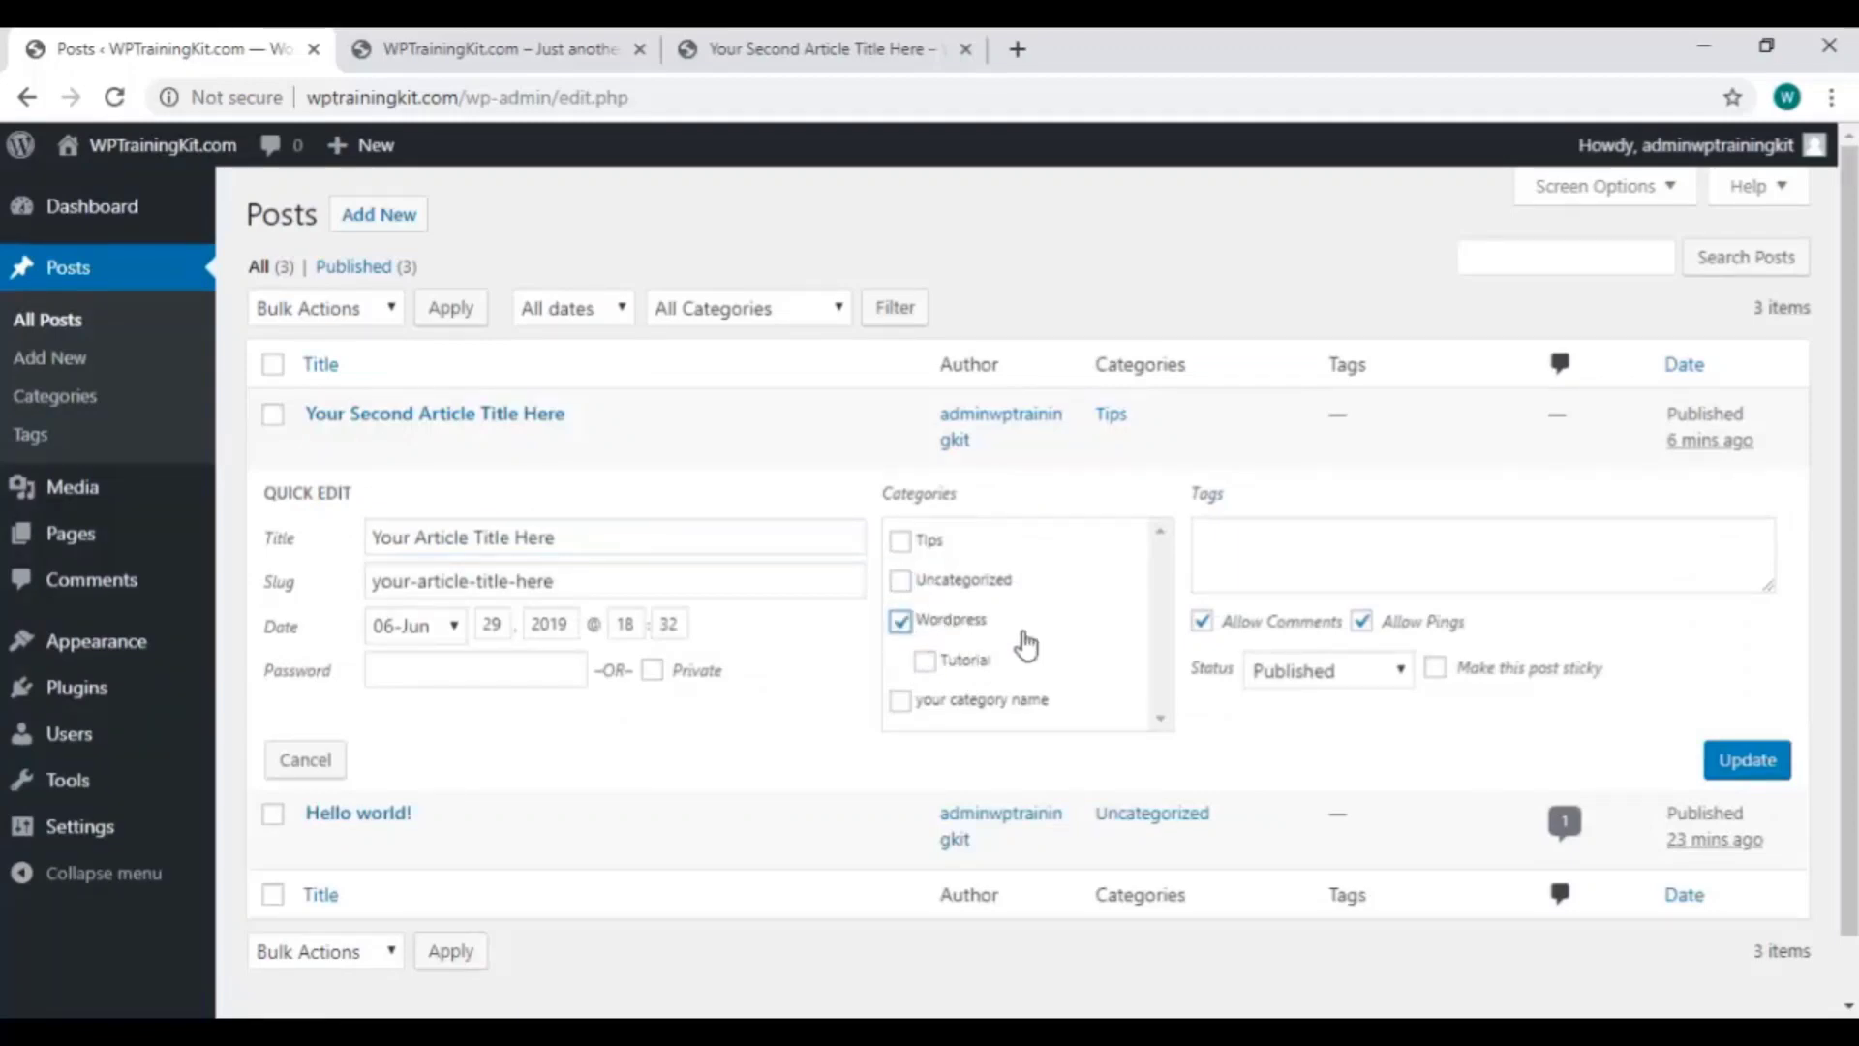
pyautogui.click(1751, 764)
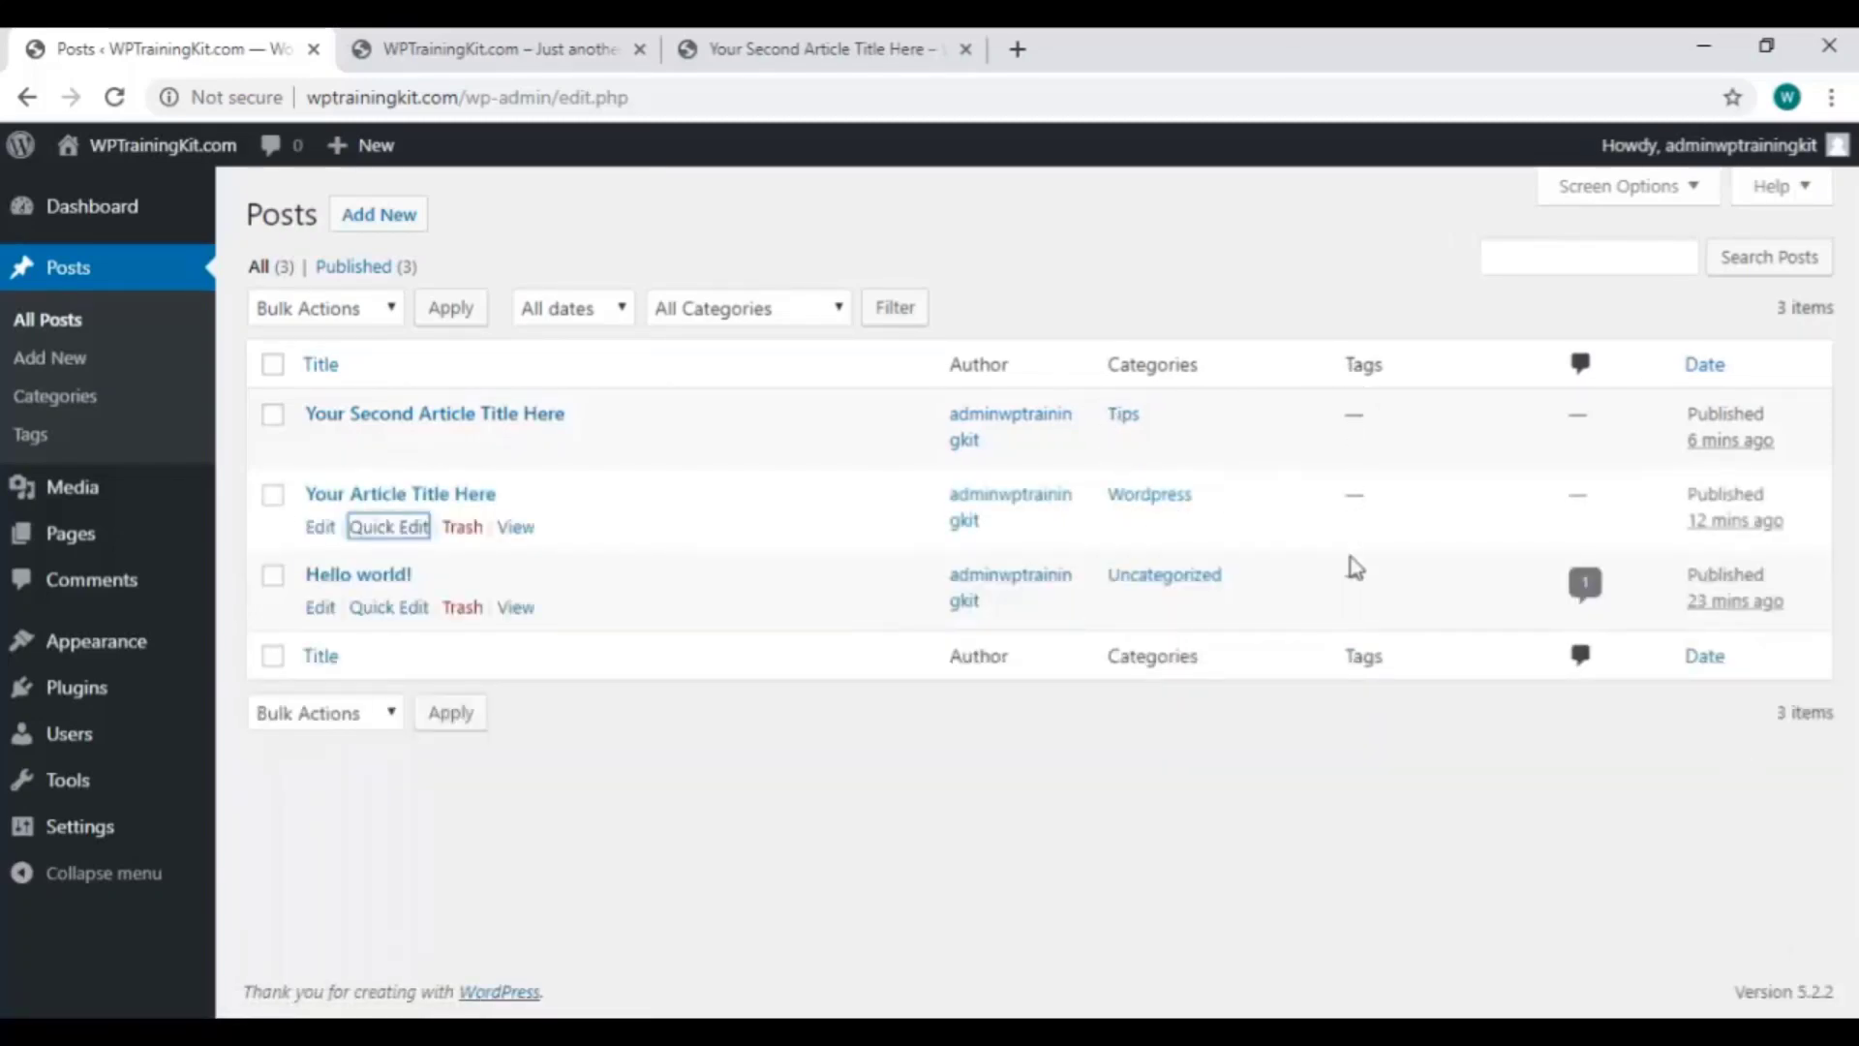
# Add the tags wordpress, tutorial and training to the post "Your Article Title Here" and update the post.
pyautogui.click(320, 529)
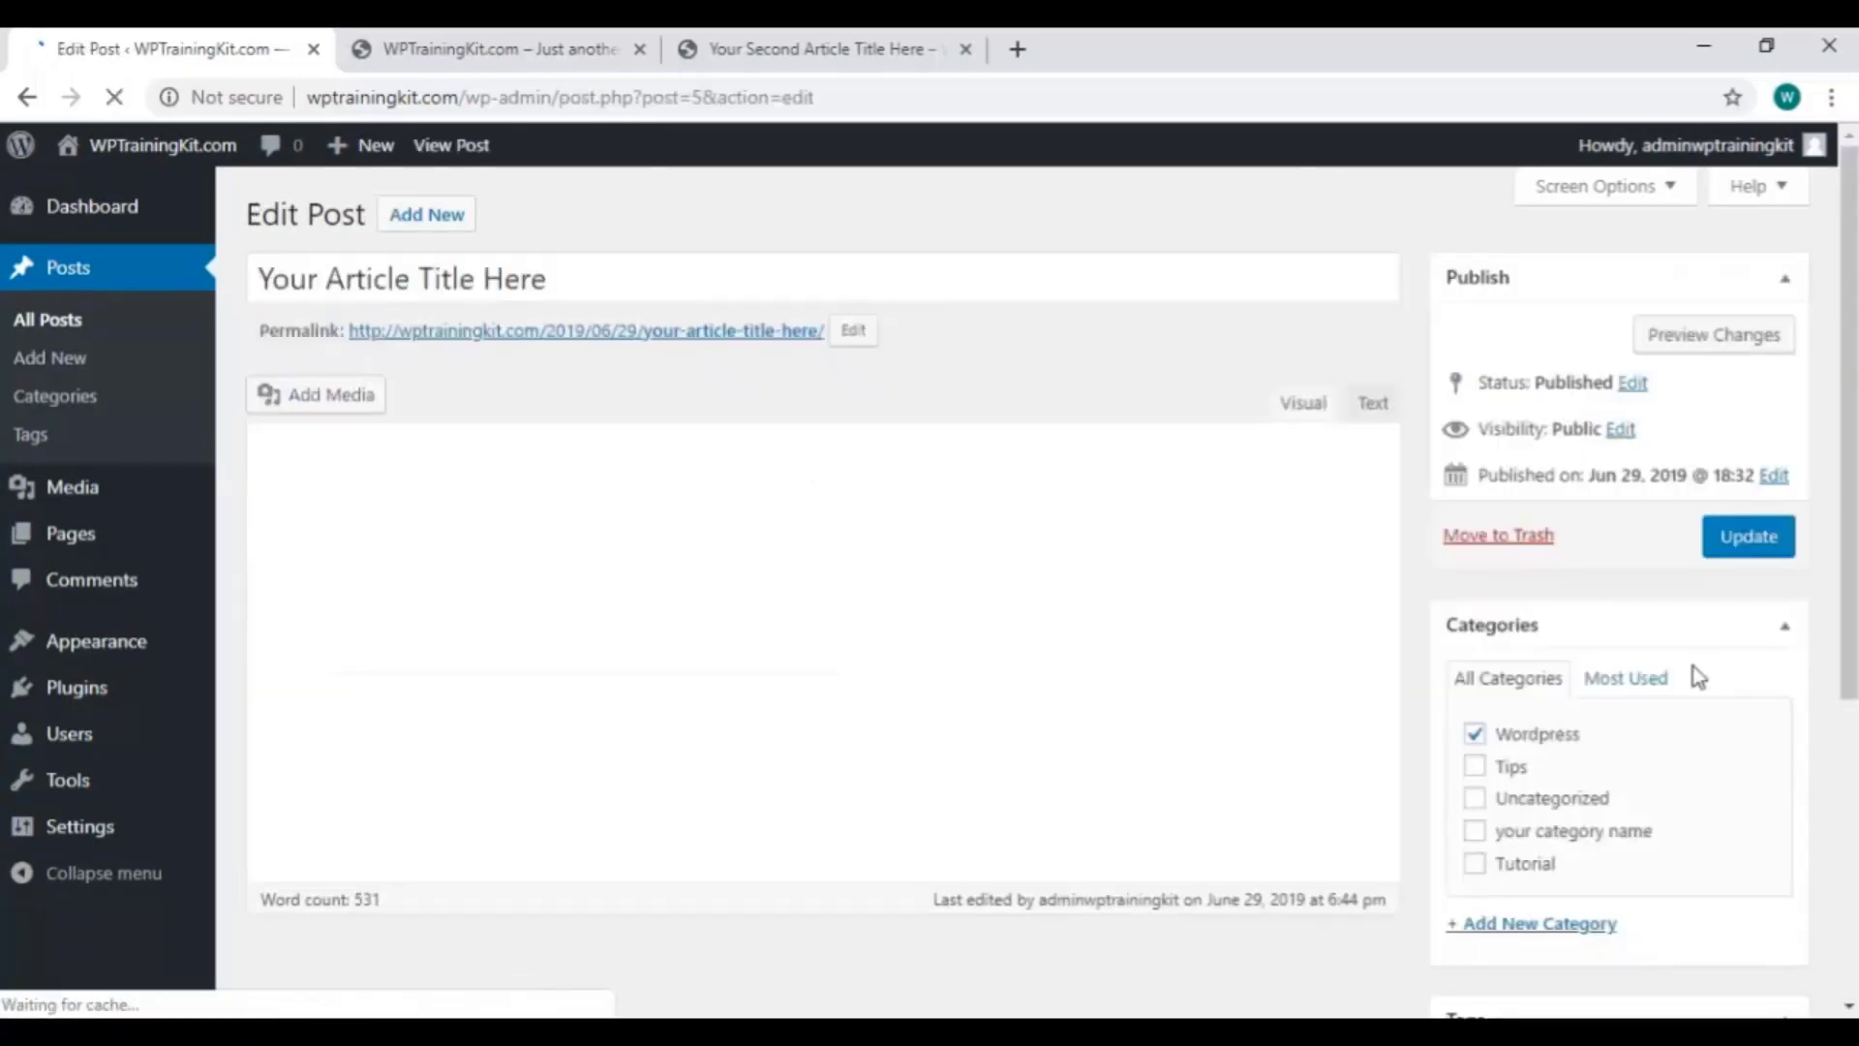
pyautogui.scroll(-4, 1666, 668)
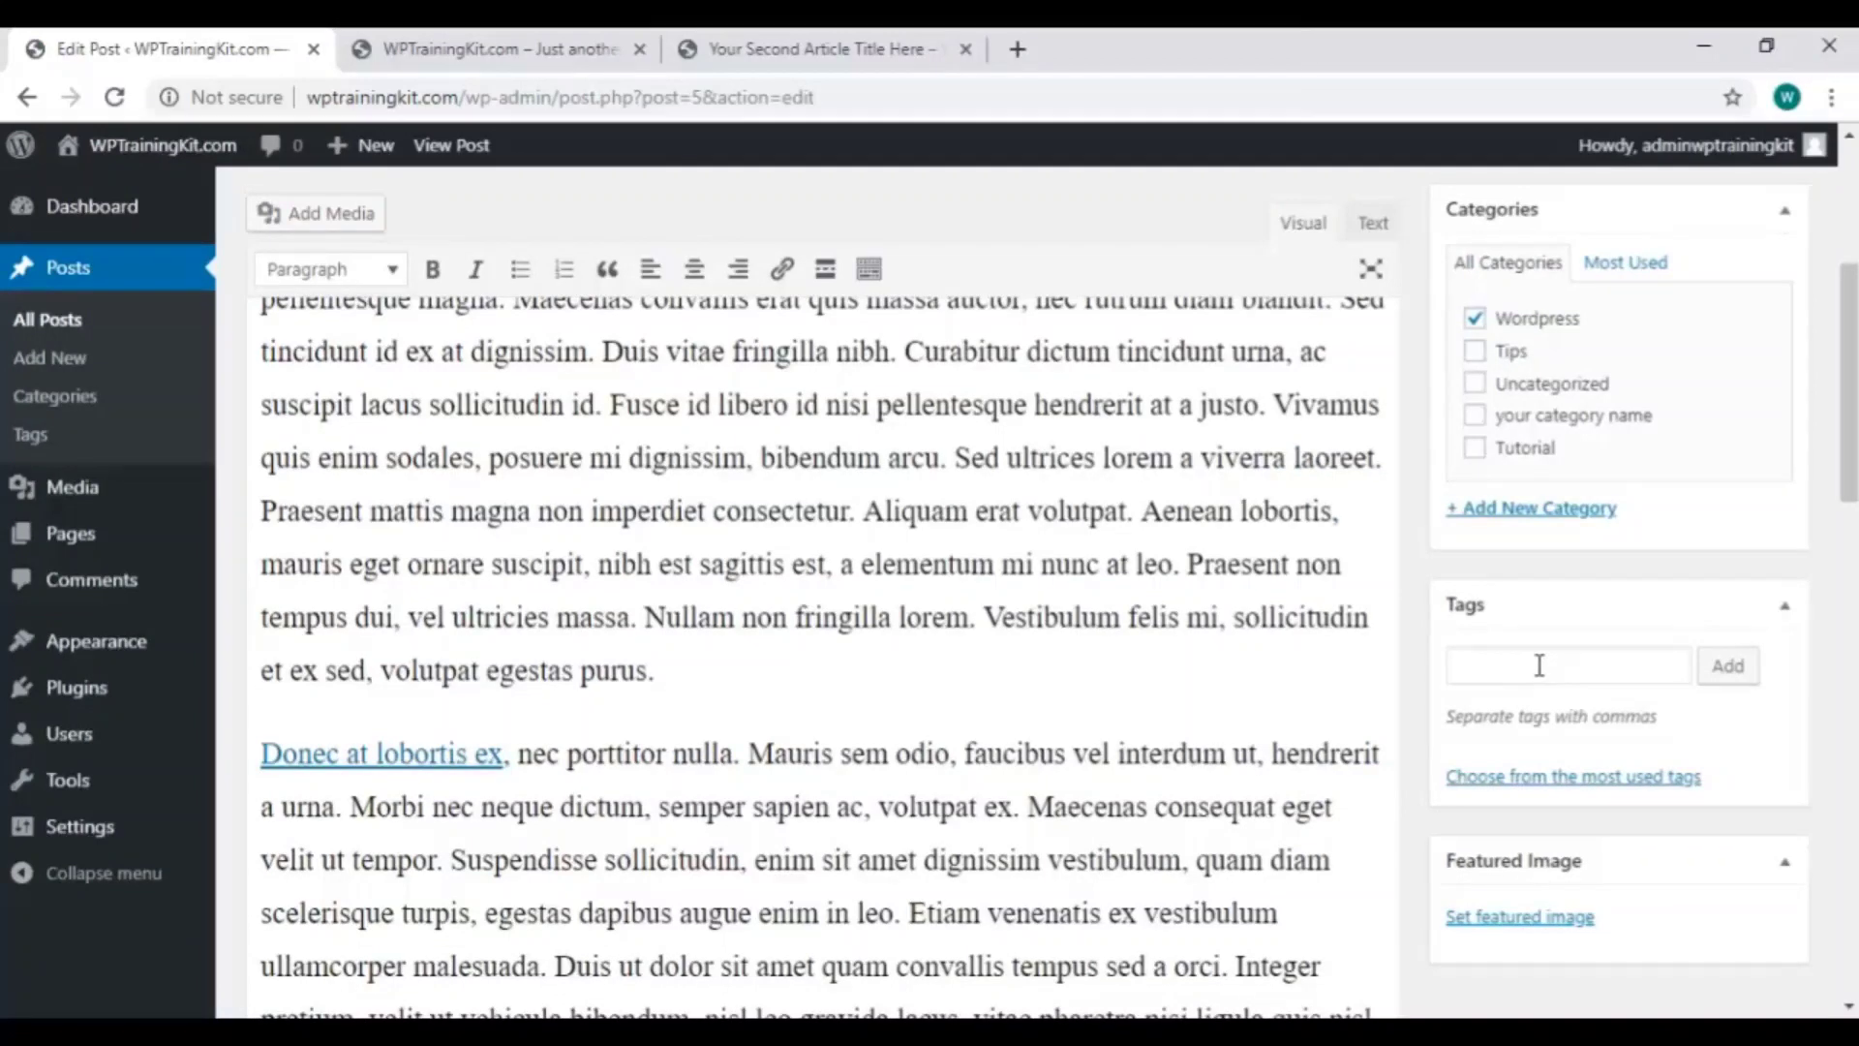
pyautogui.click(1539, 665)
pyautogui.write('wordpress, tutorial, tr')
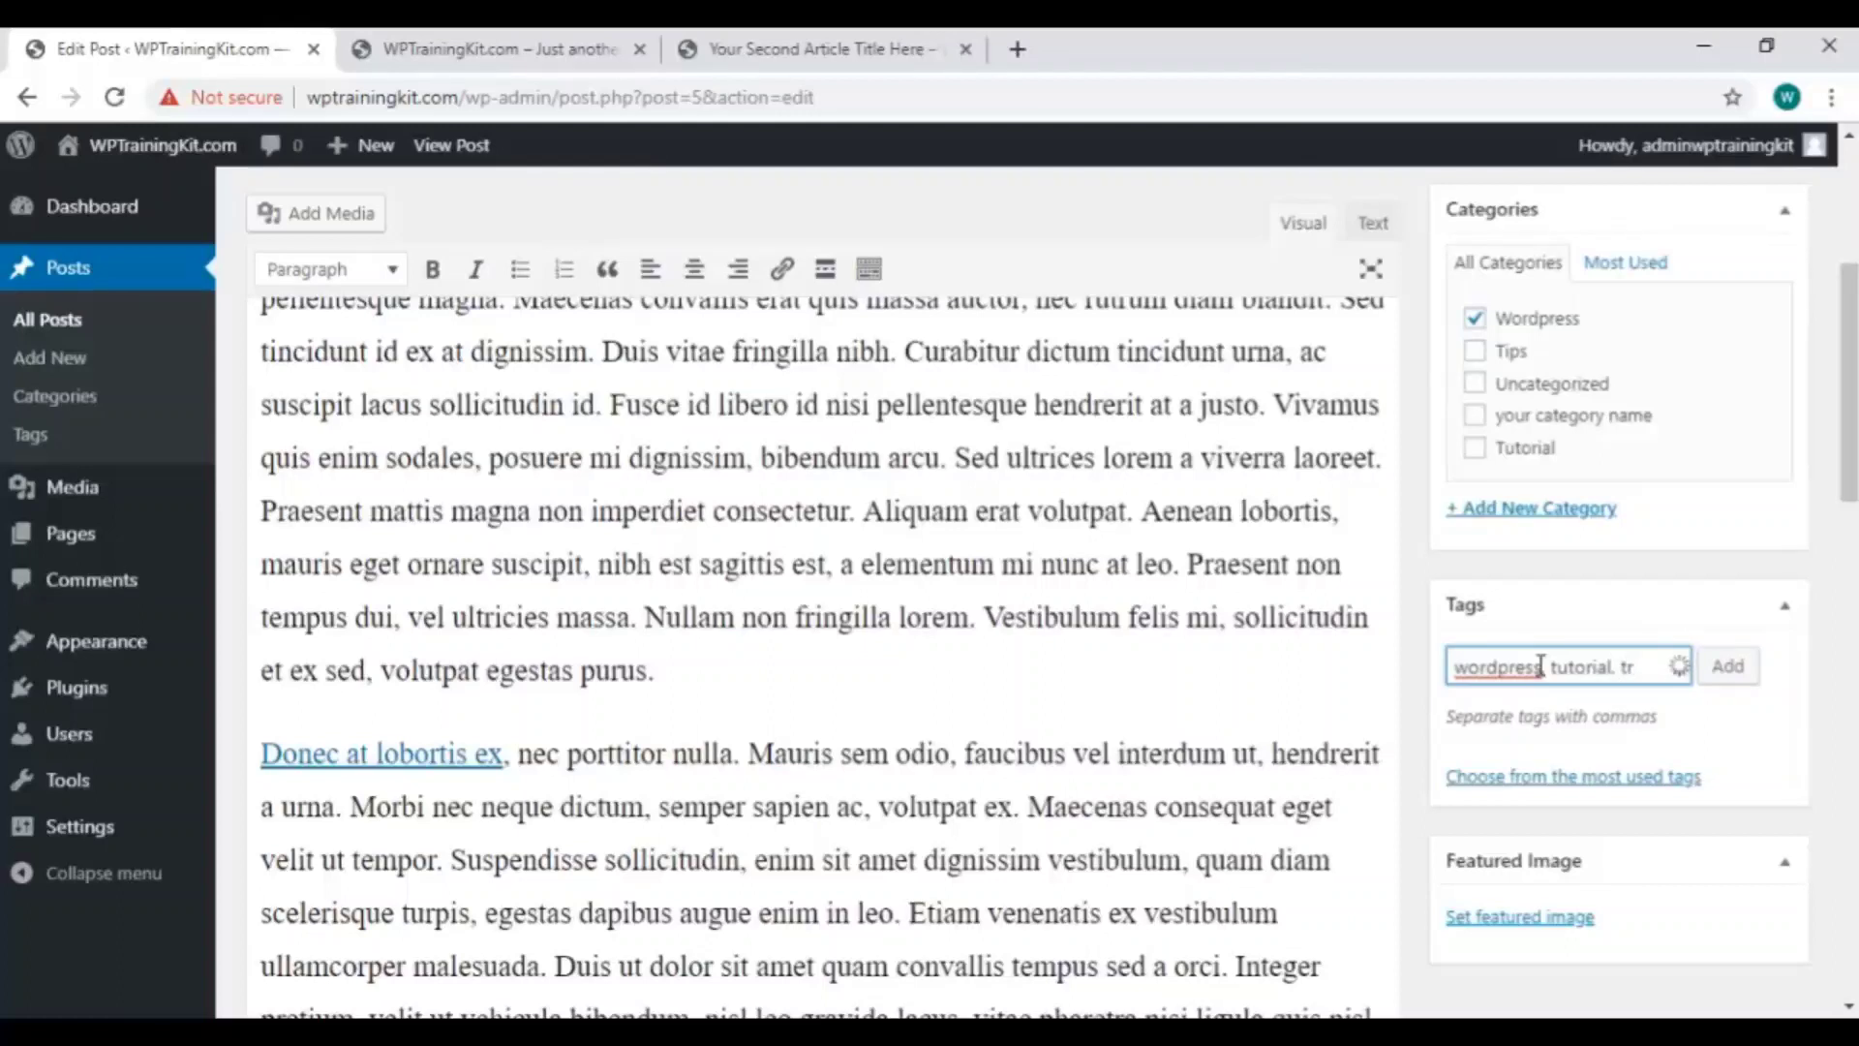
pyautogui.write('aining')
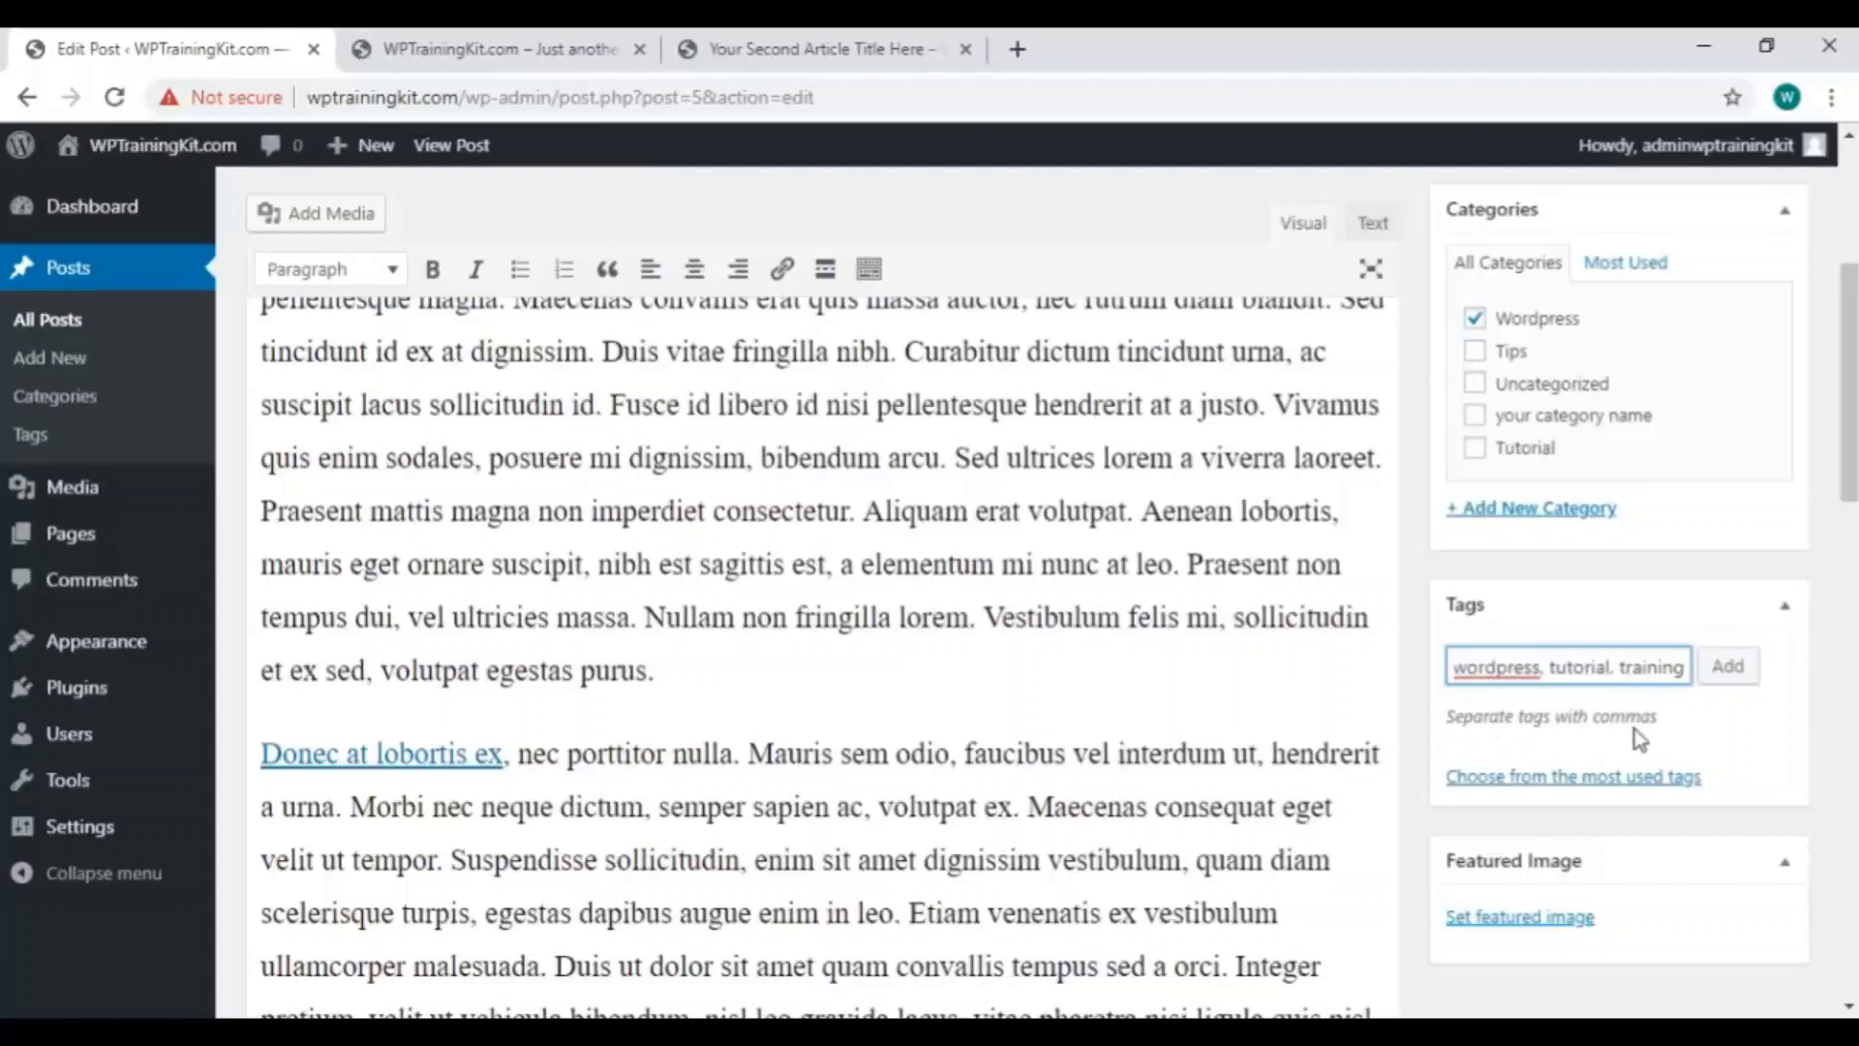
pyautogui.click(1727, 666)
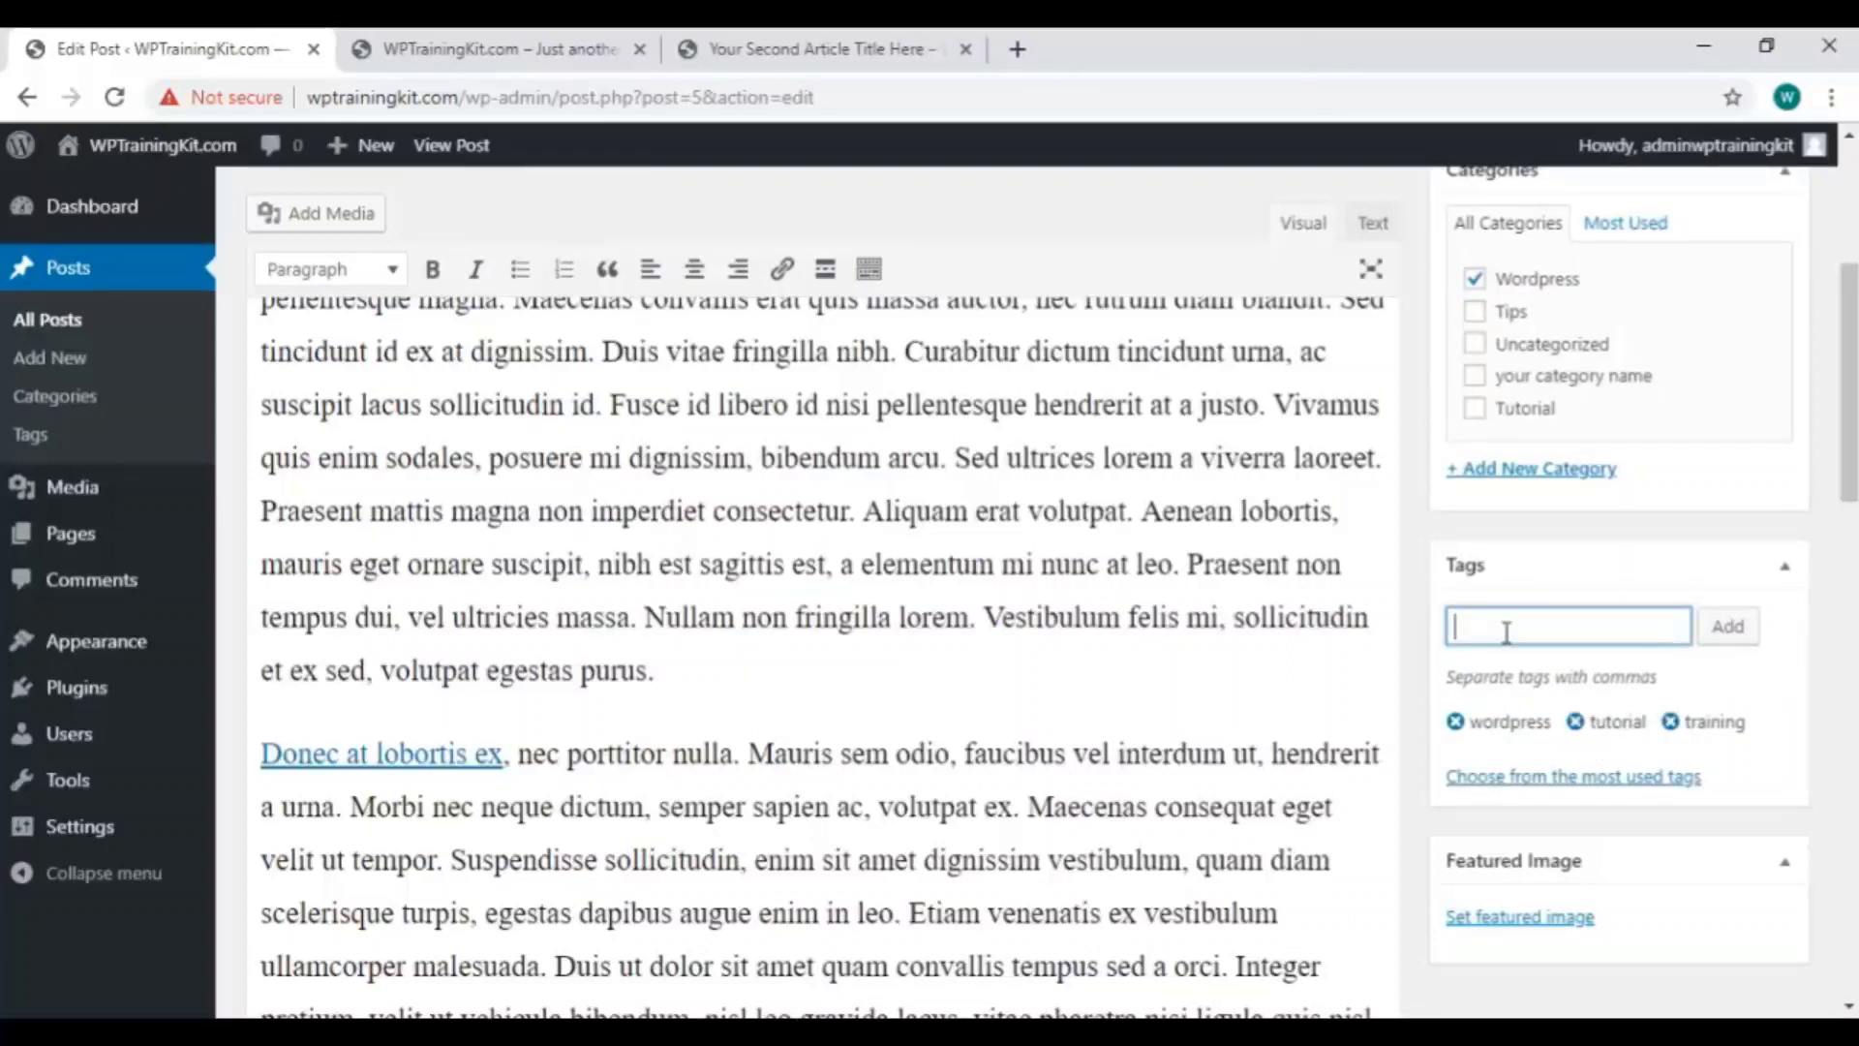
pyautogui.scroll(5, 1792, 697)
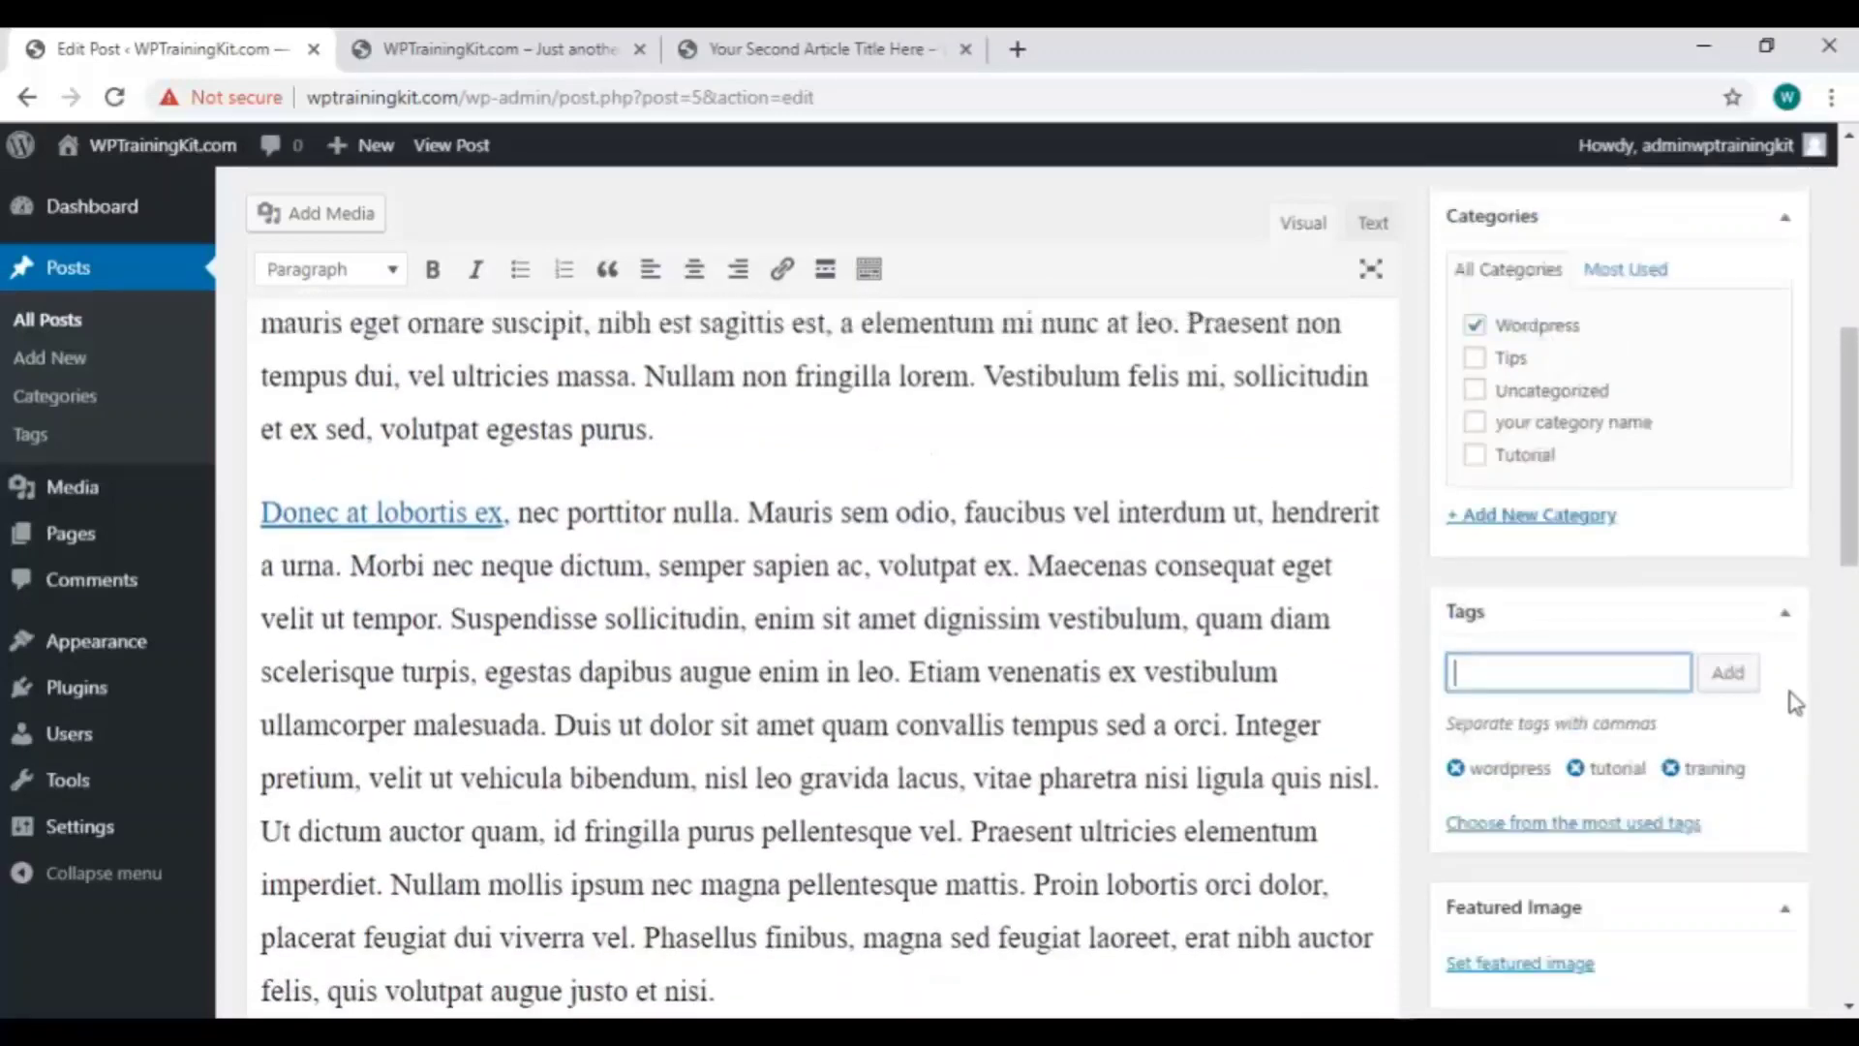
pyautogui.click(1757, 492)
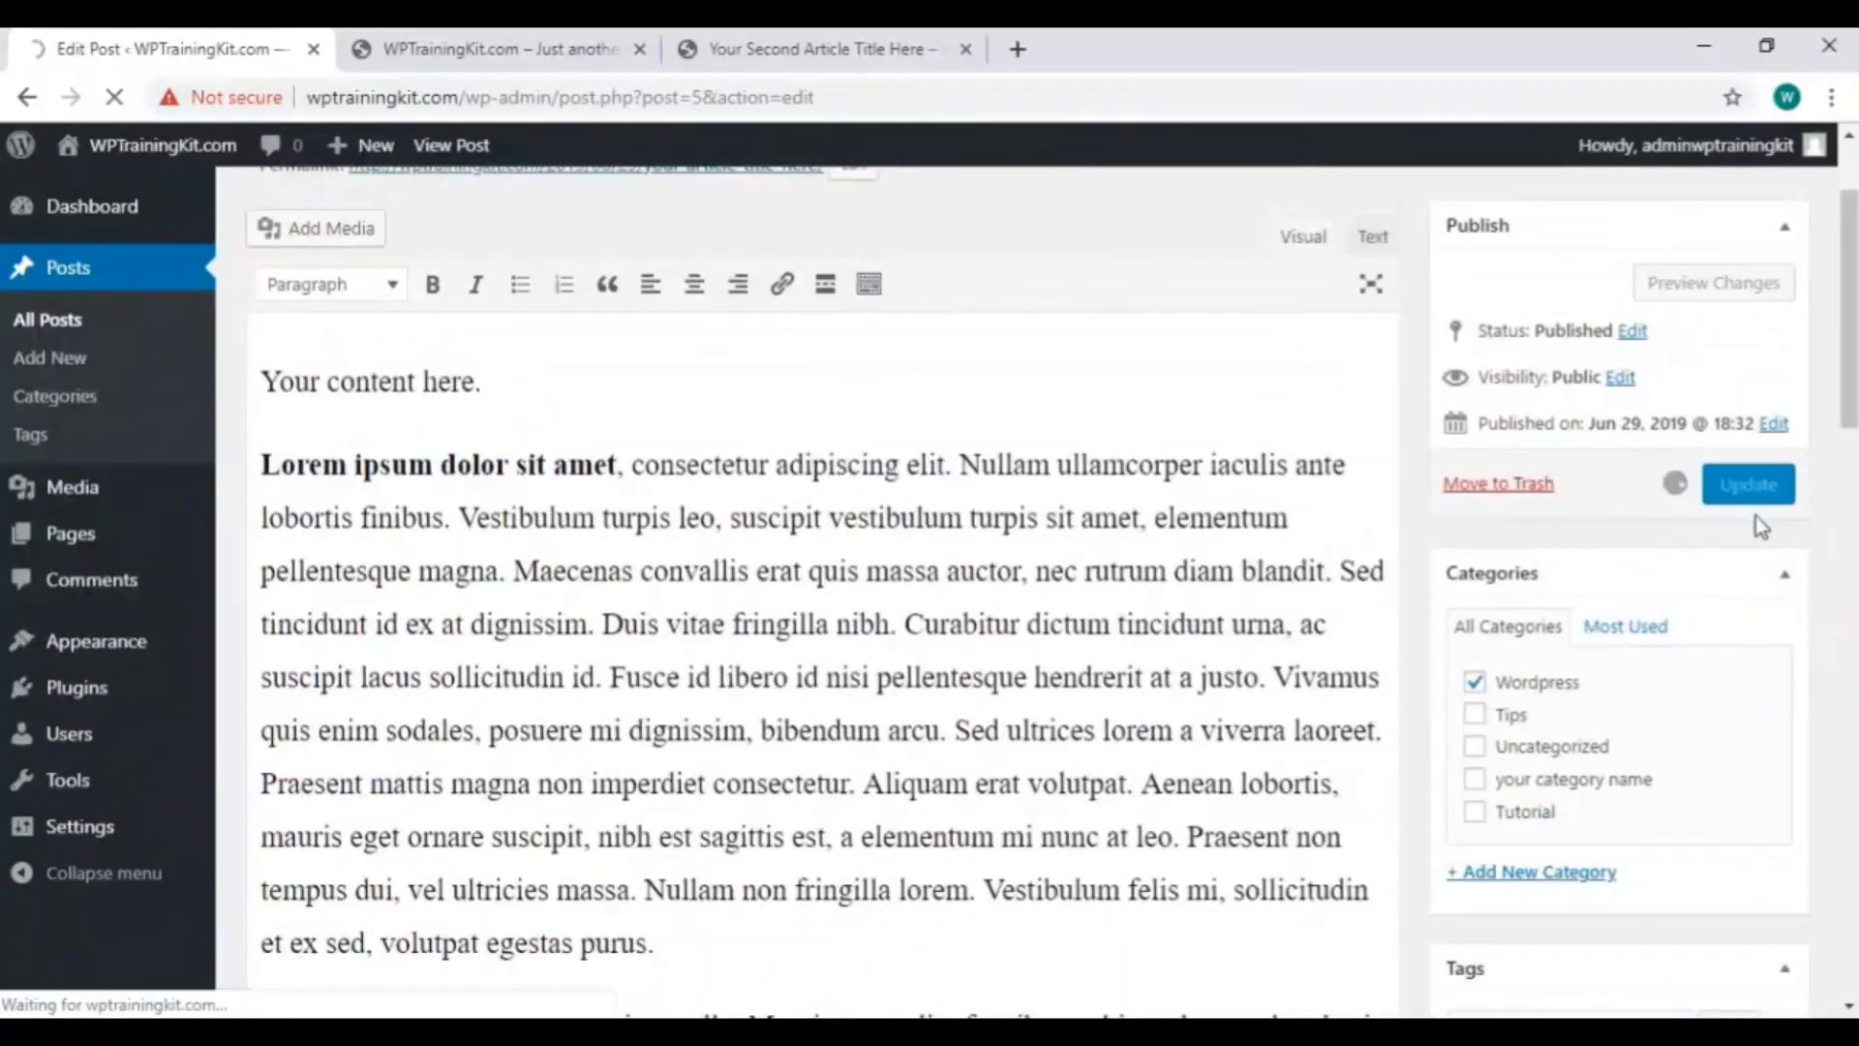
pyautogui.scroll(4, 593, 543)
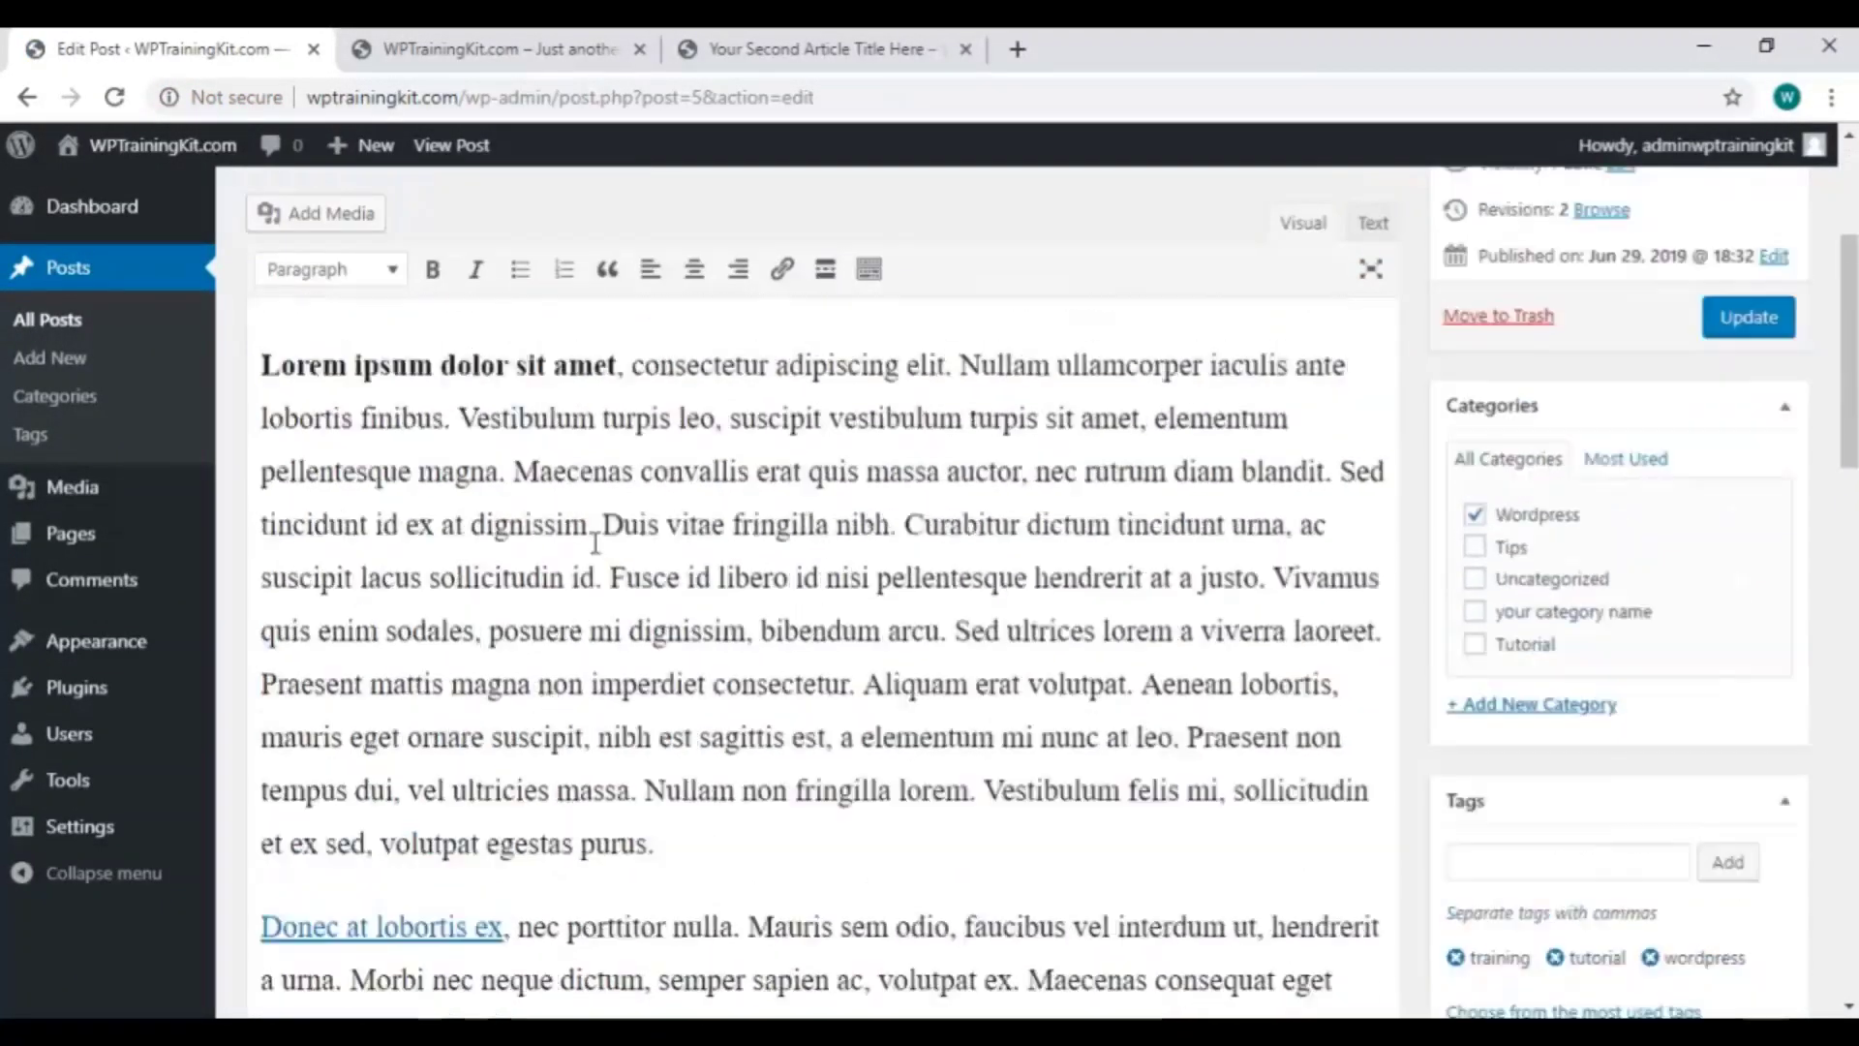
# Add a new tag named video to the site's tag list.
pyautogui.click(56, 444)
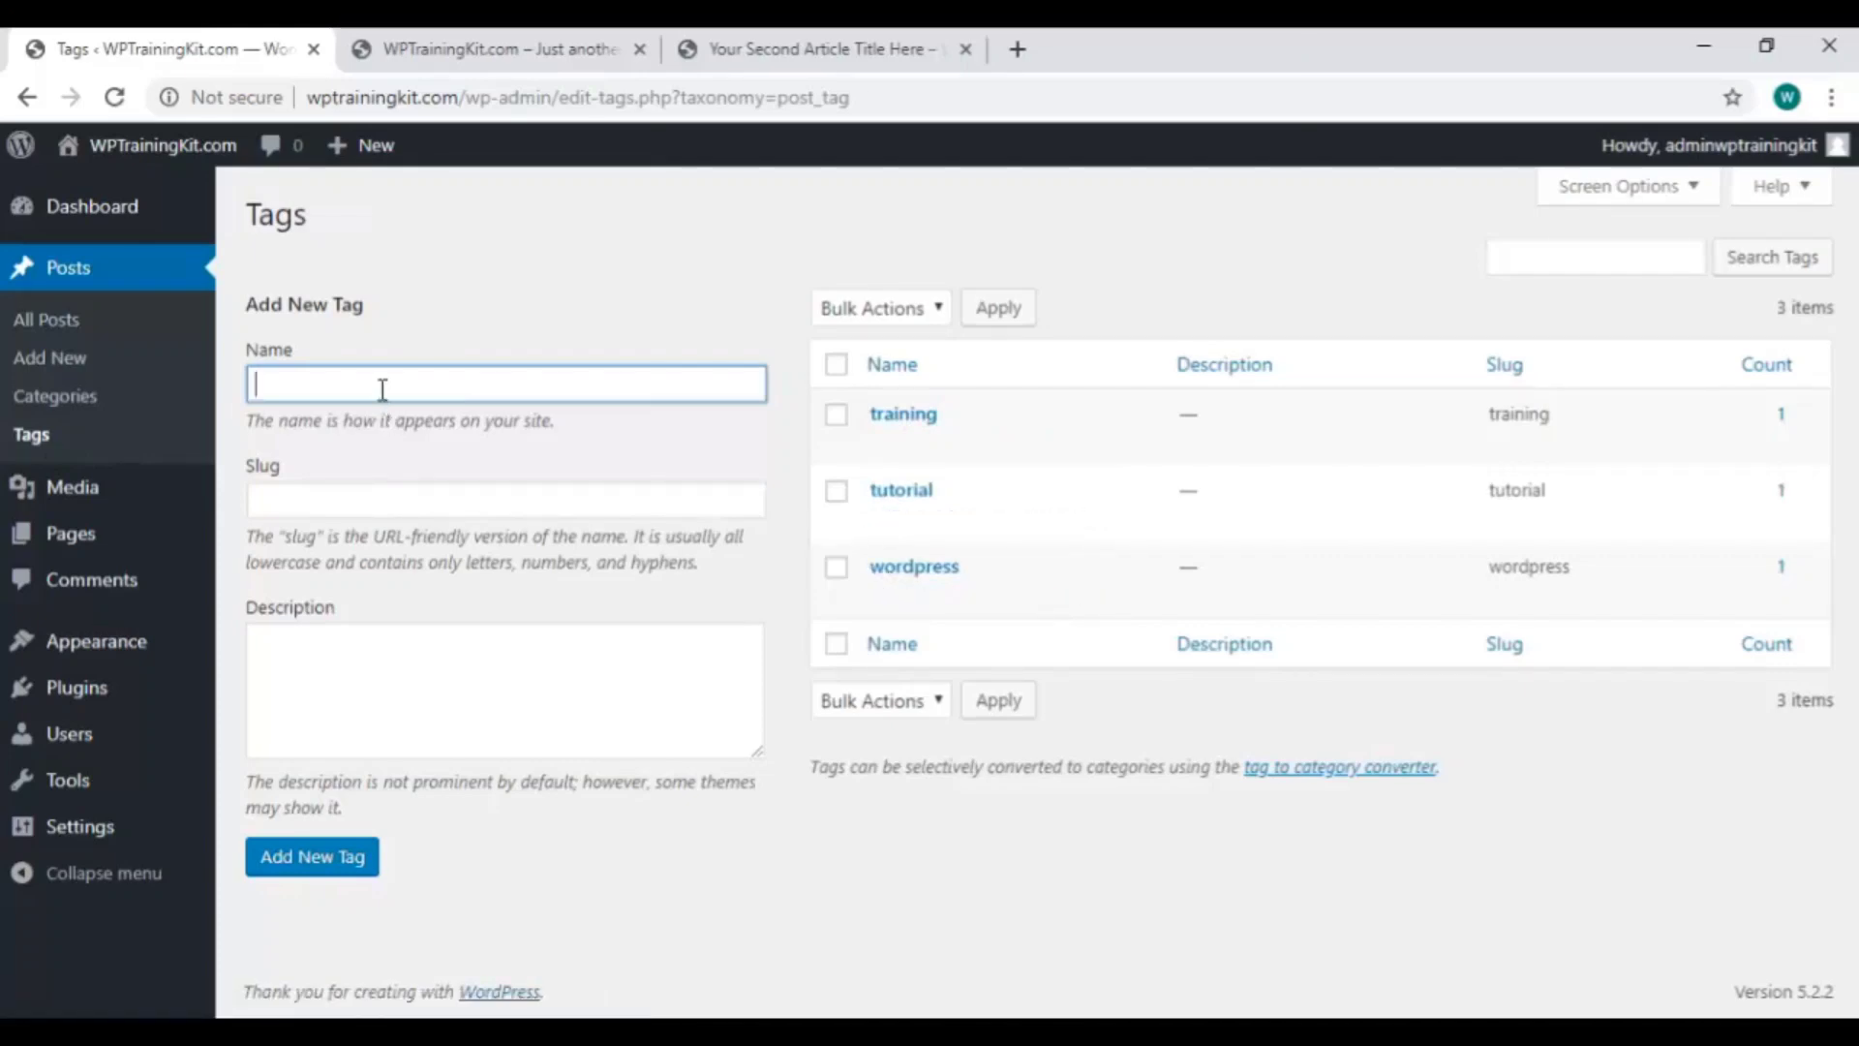
pyautogui.write('video')
pyautogui.click(352, 872)
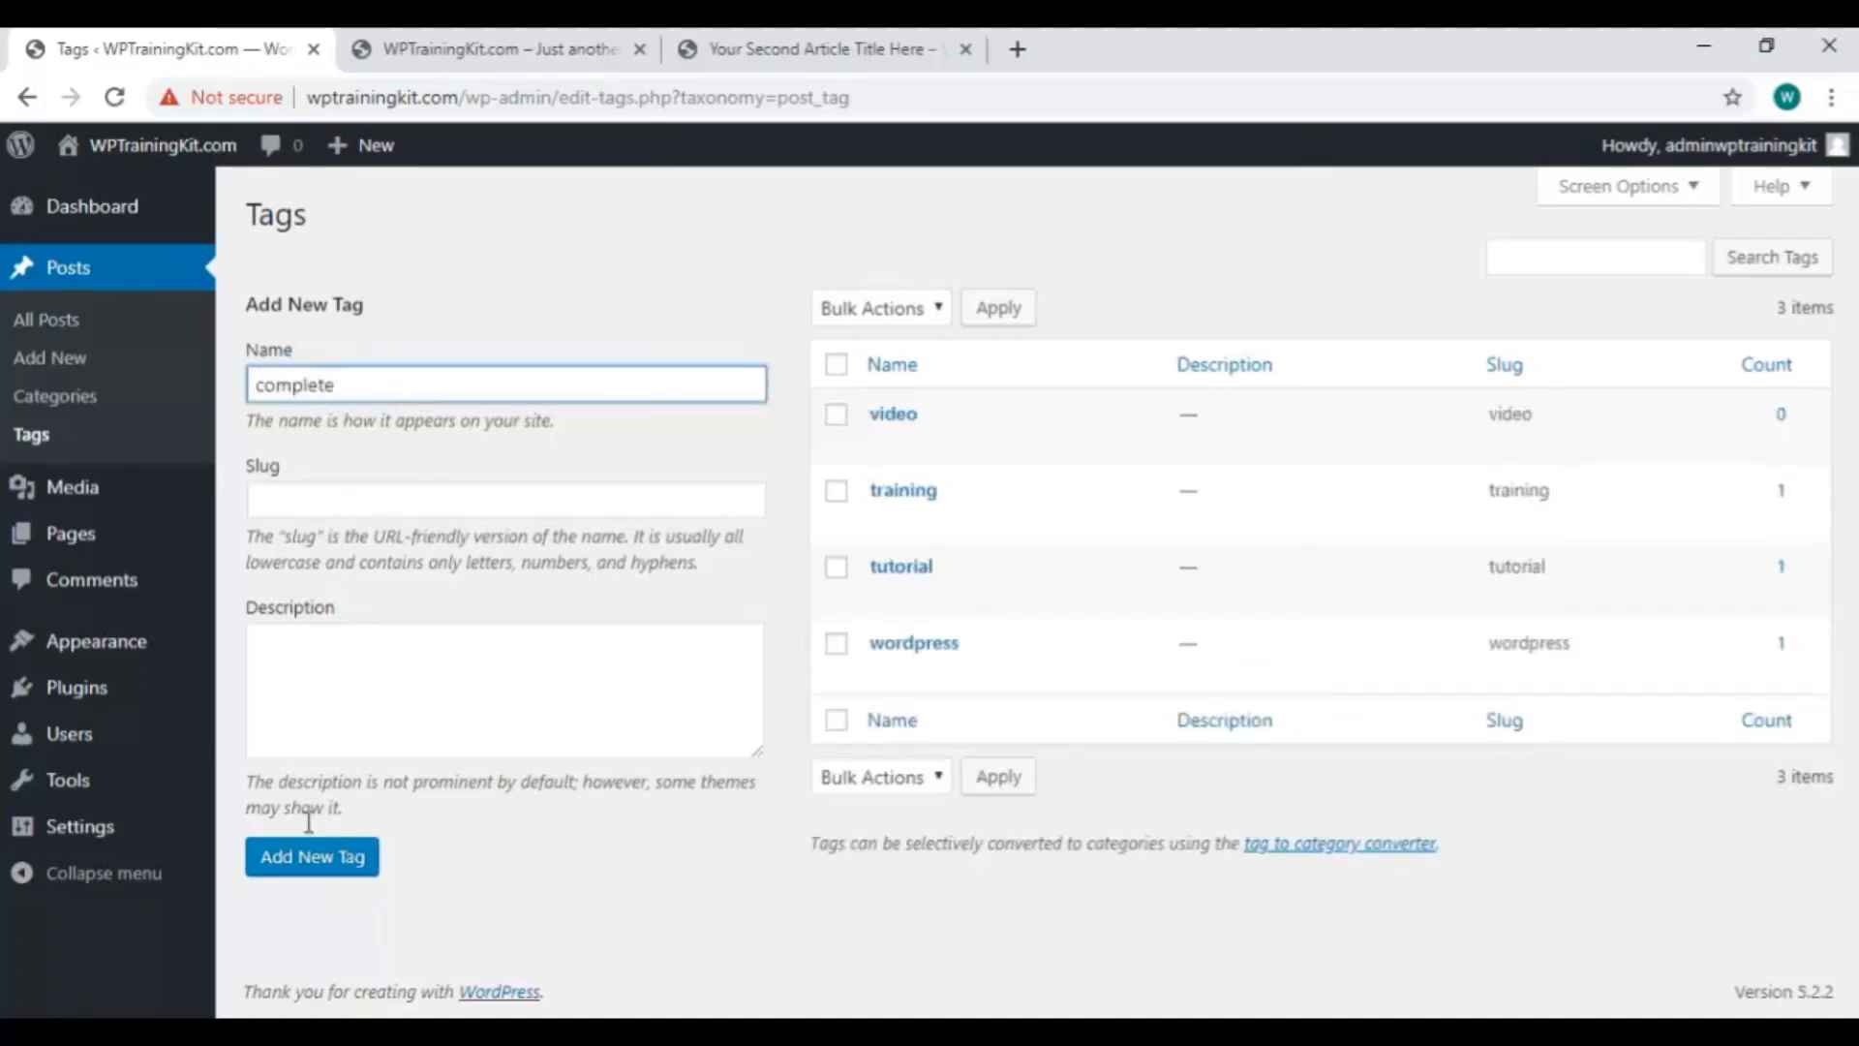
# Add the tag complete to the site's tag list and open the post "Your Second Article Title Here" for editing.
pyautogui.click(361, 862)
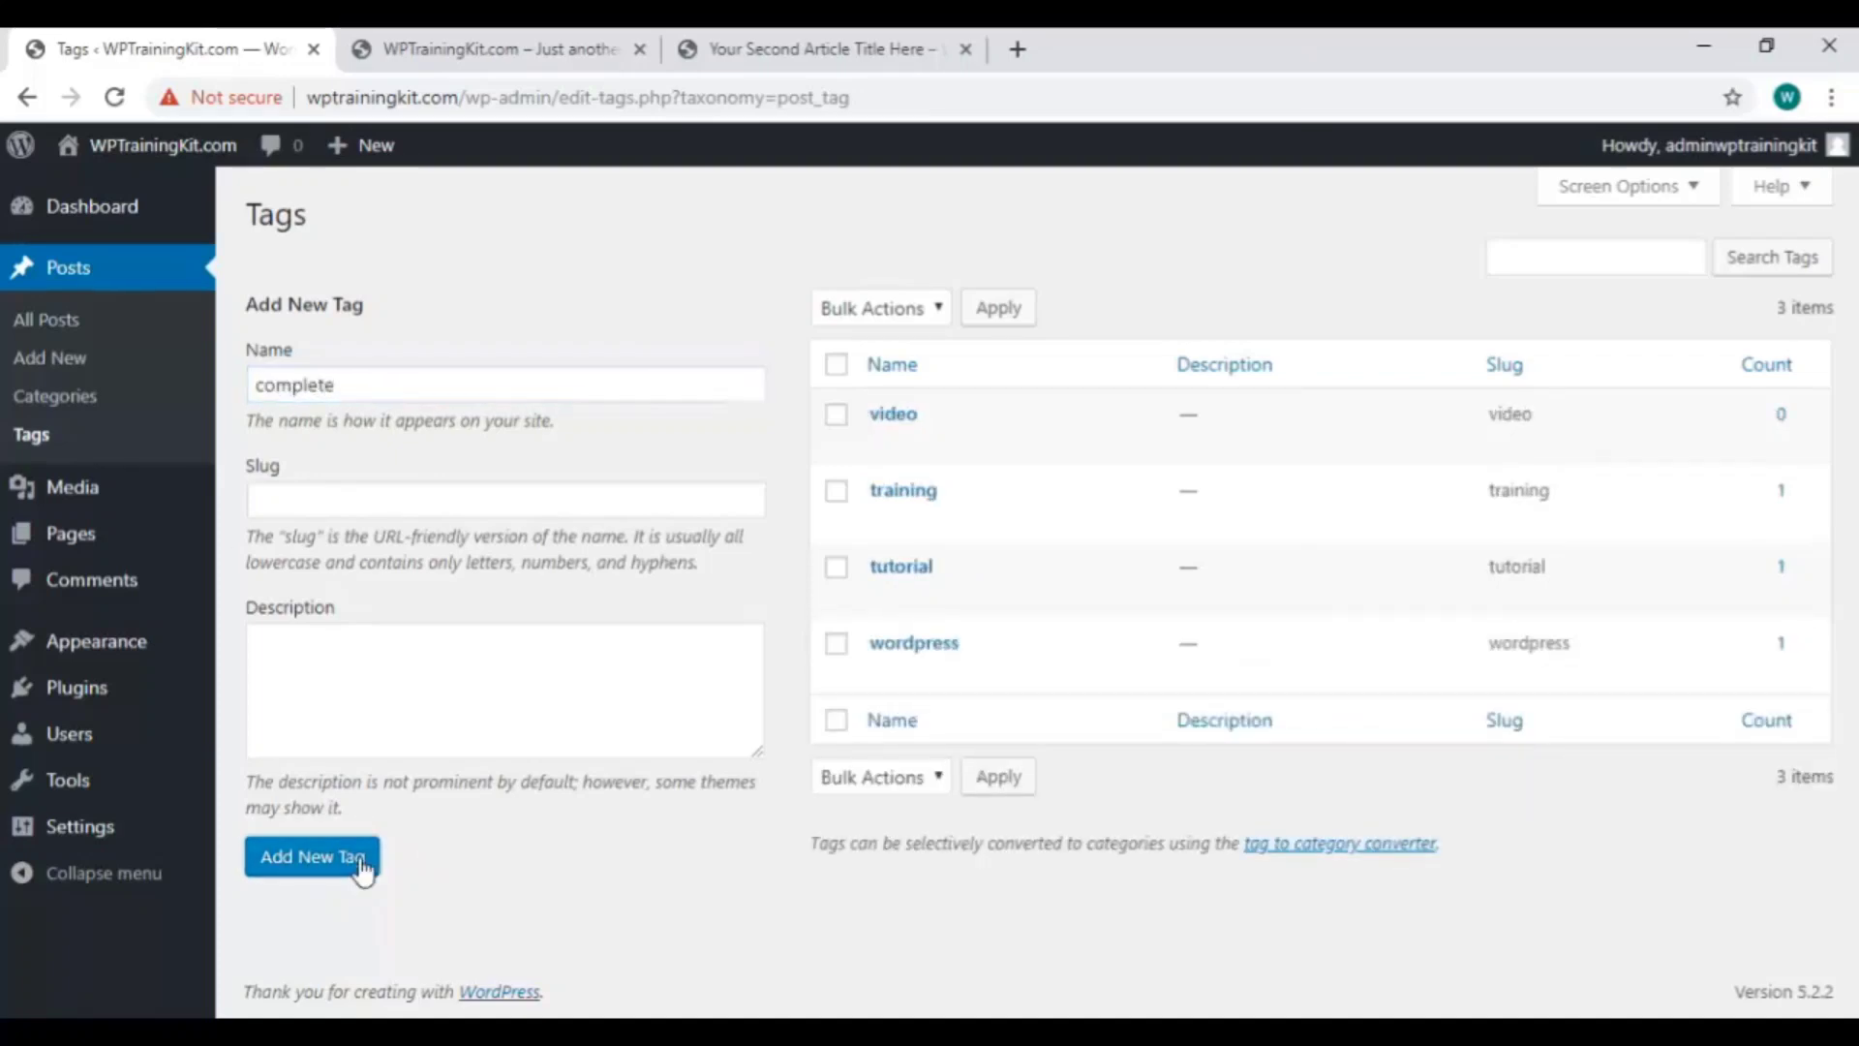
pyautogui.click(68, 327)
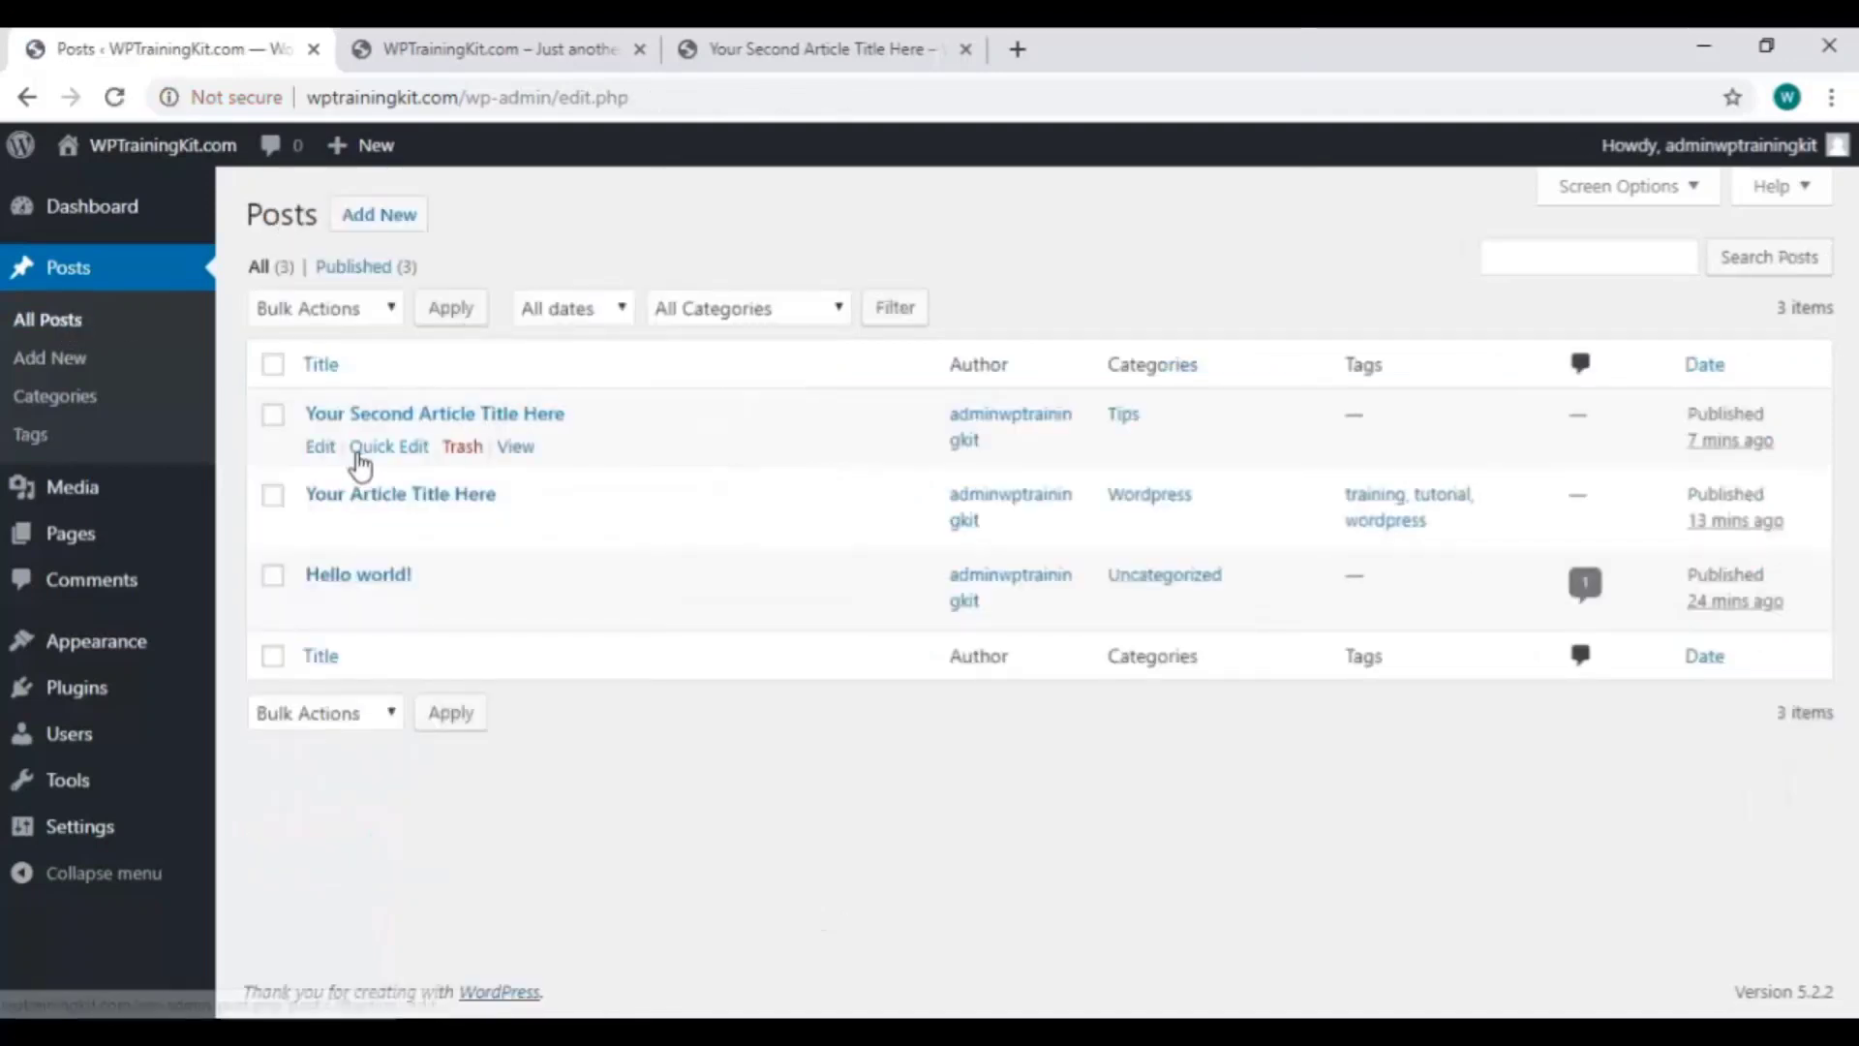
pyautogui.click(323, 450)
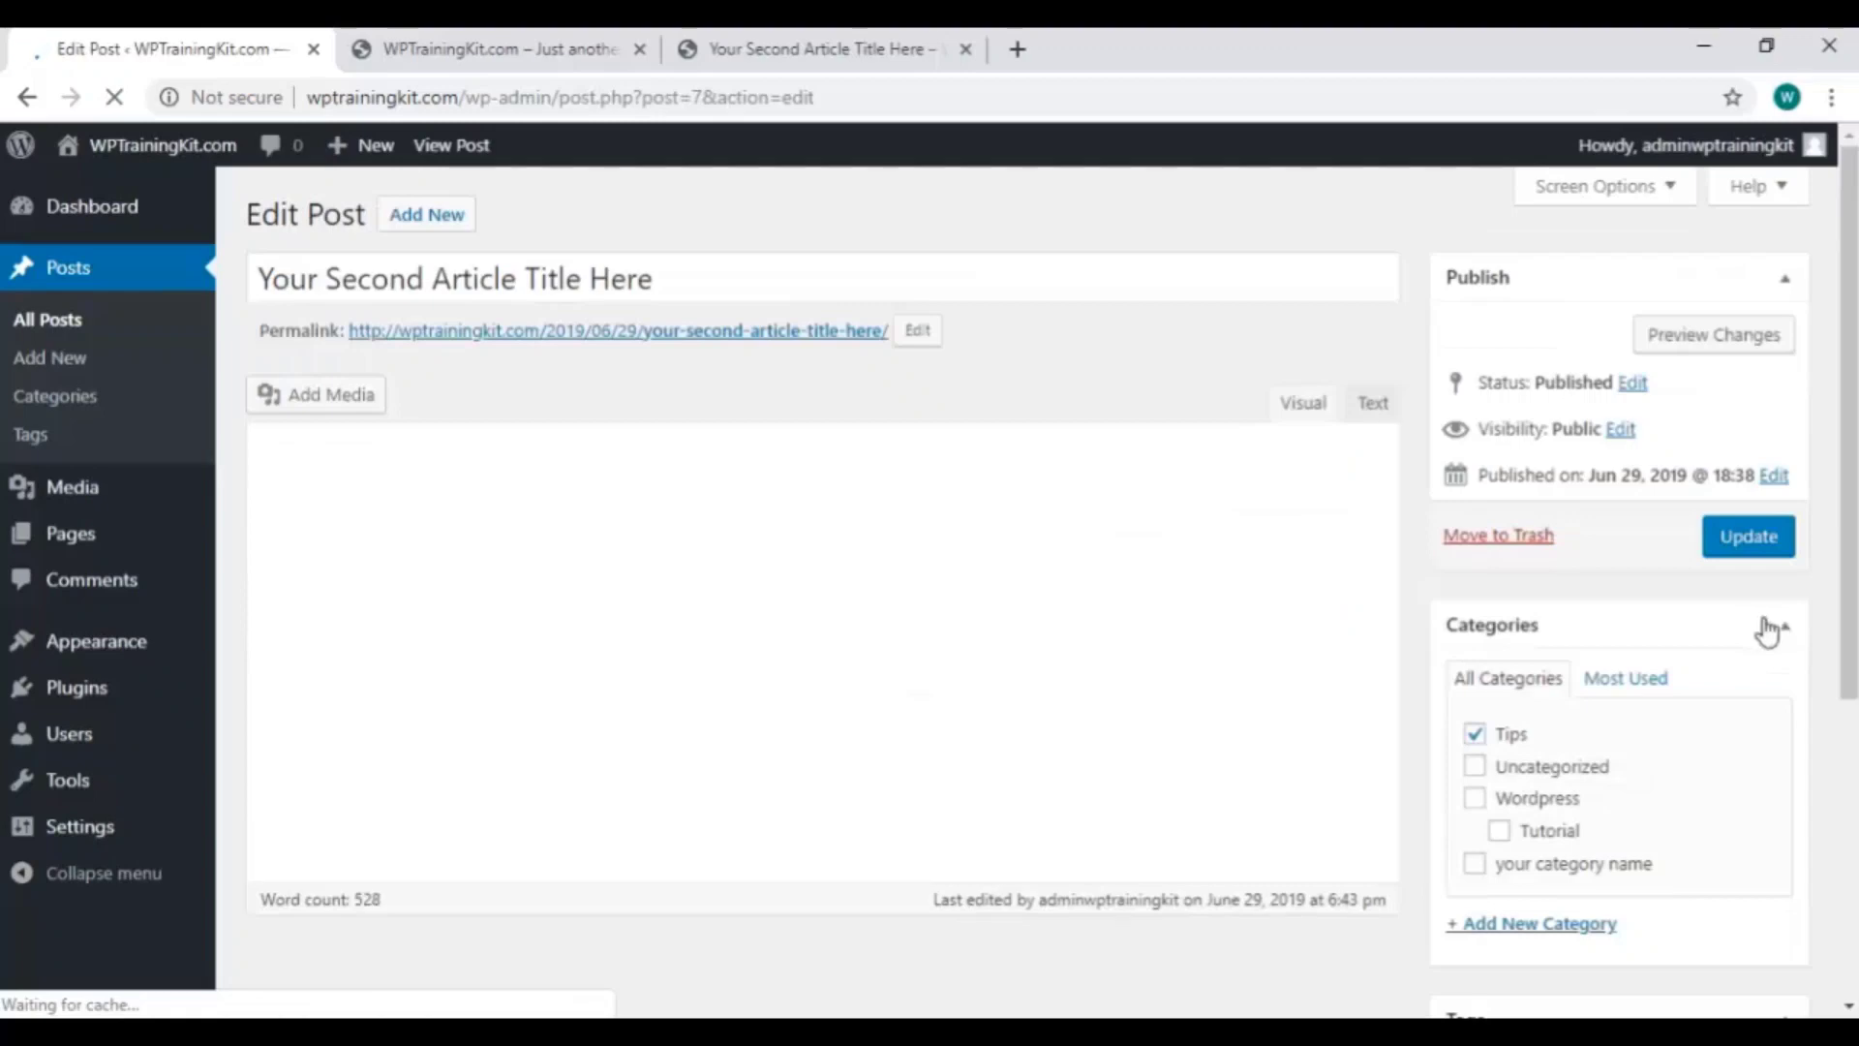
# Add the existing tags complete, video and tutorial to the post "Your Second Article Title Here" and update it.
pyautogui.scroll(-4, 1825, 644)
pyautogui.click(1537, 663)
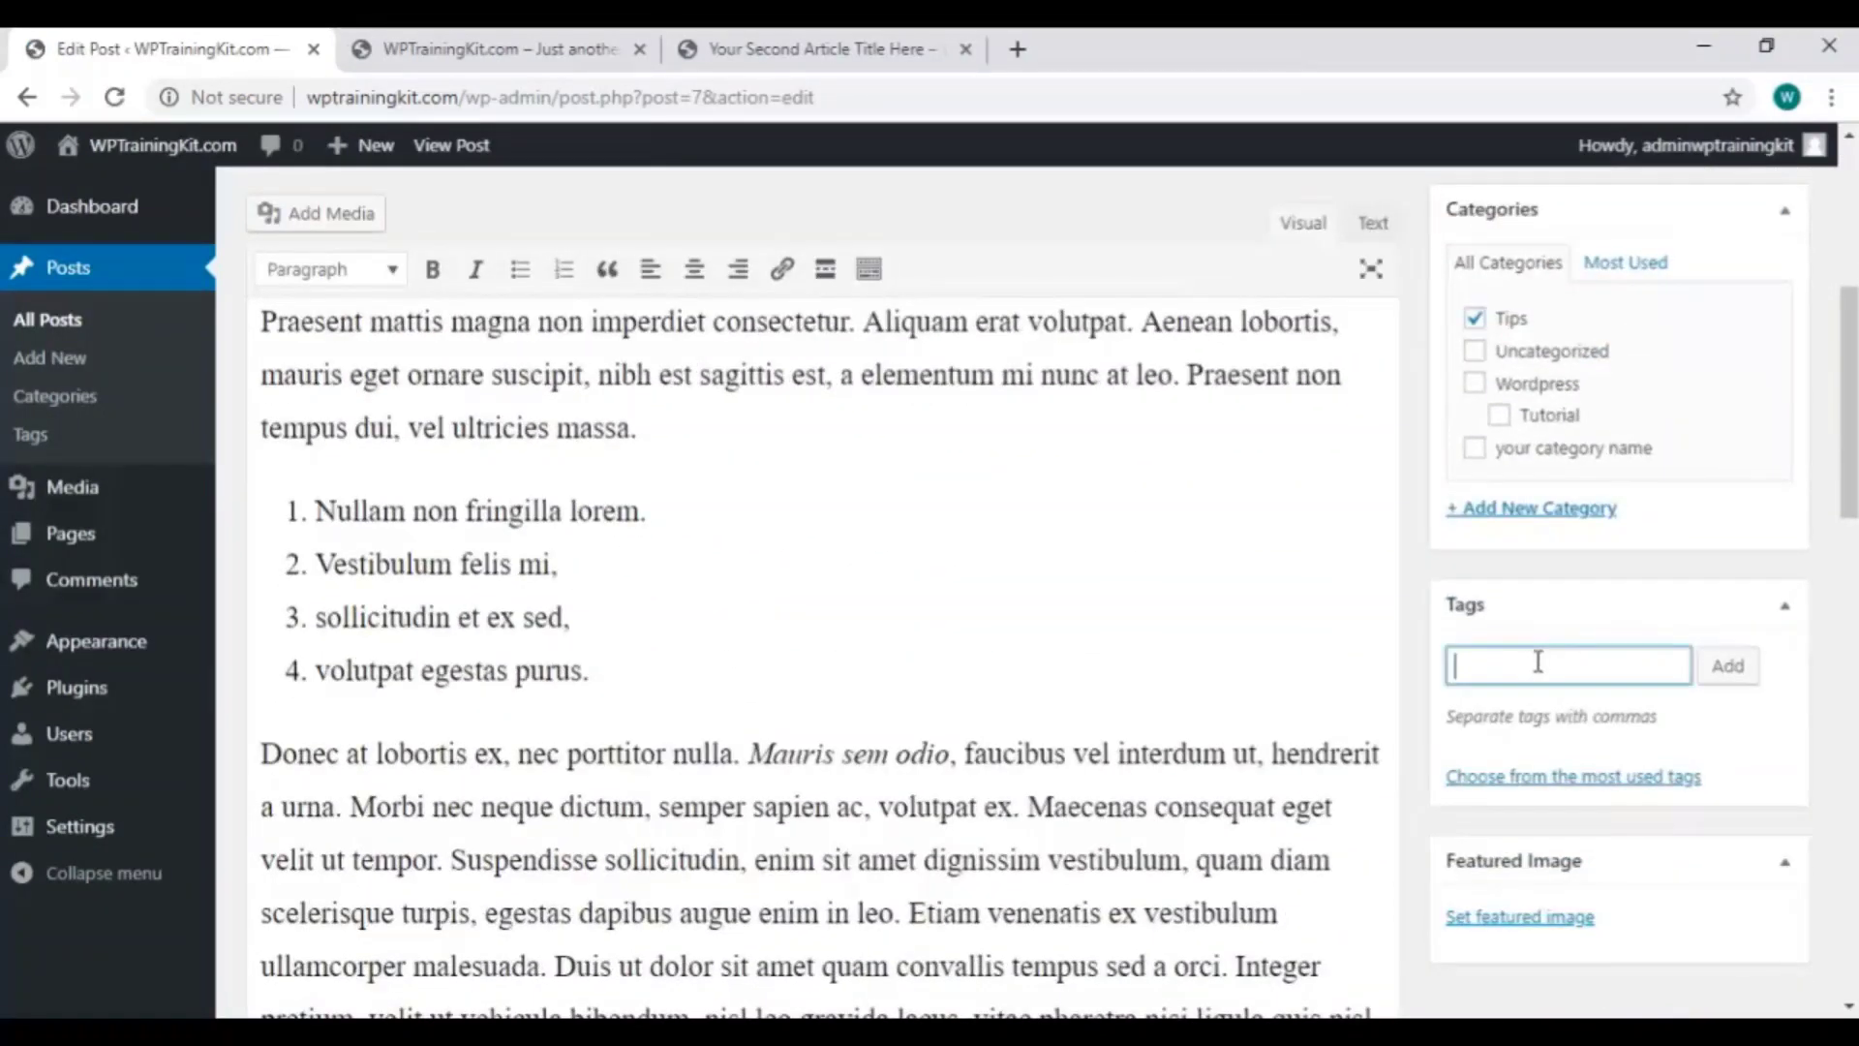
pyautogui.write('com')
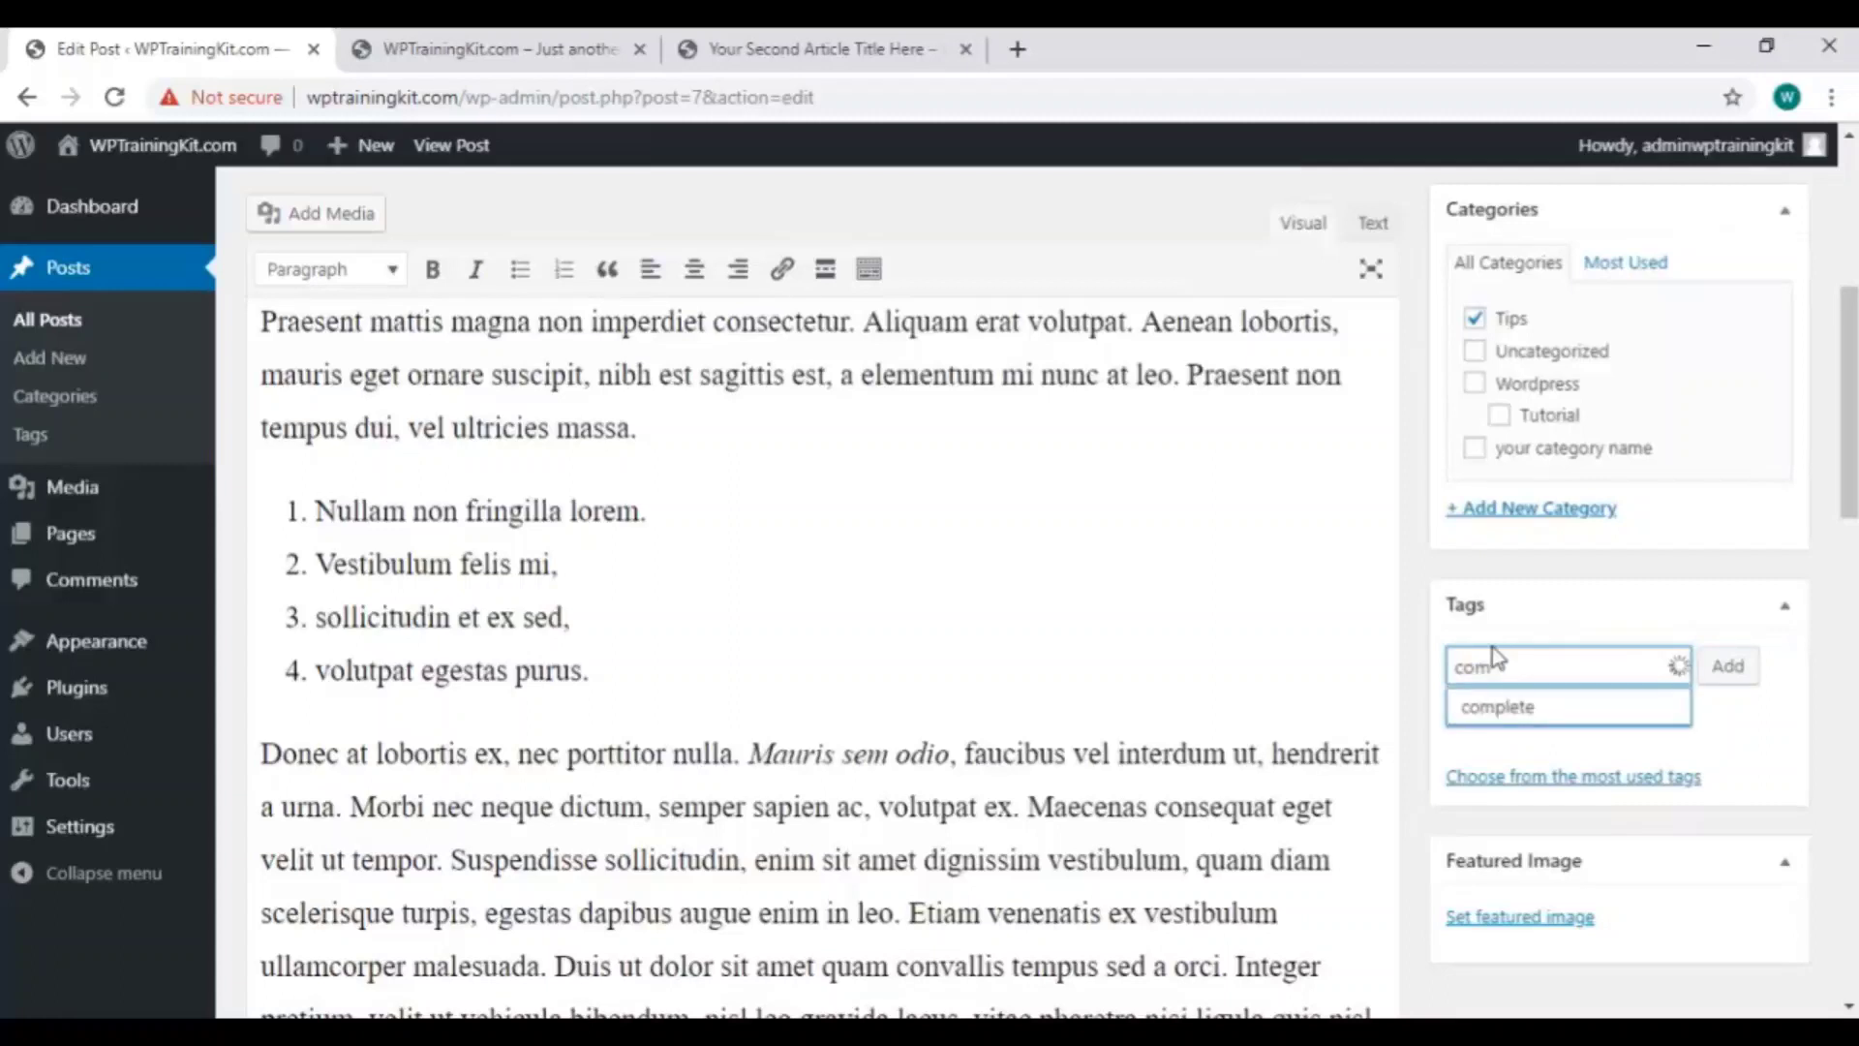
pyautogui.click(1530, 707)
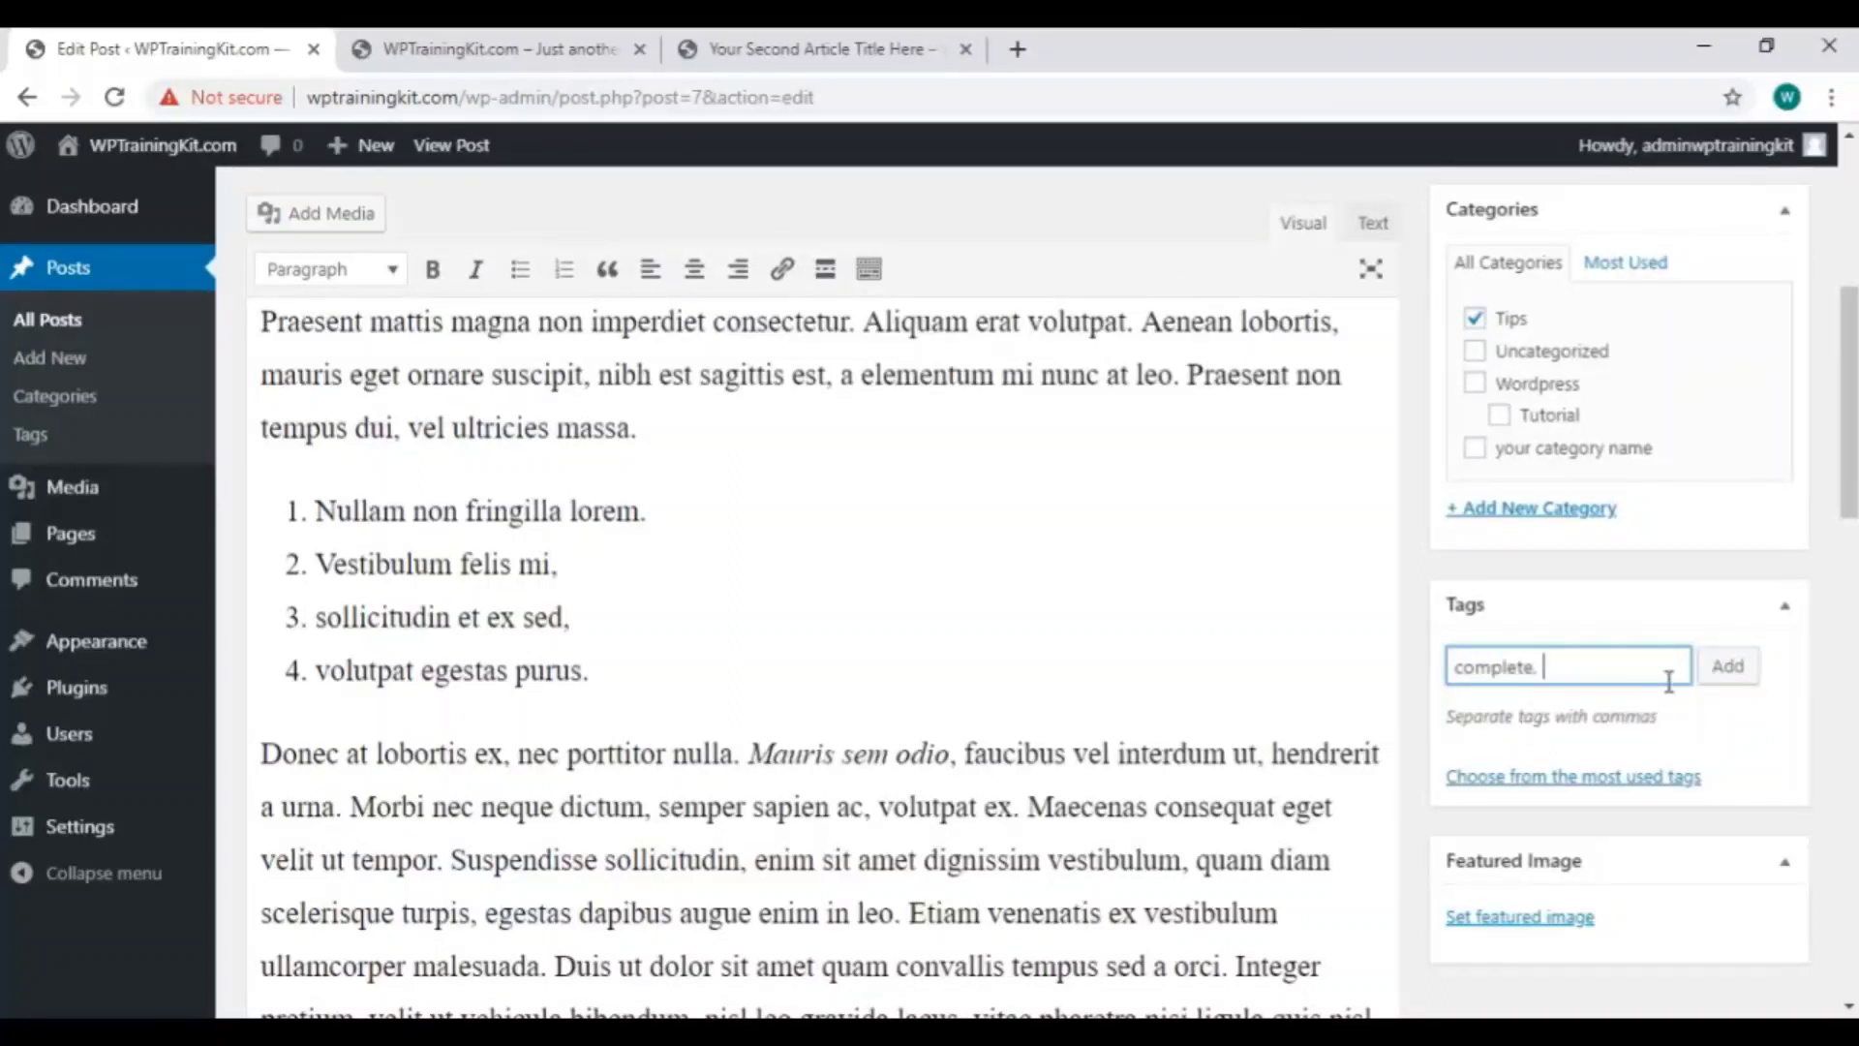
pyautogui.write('vid')
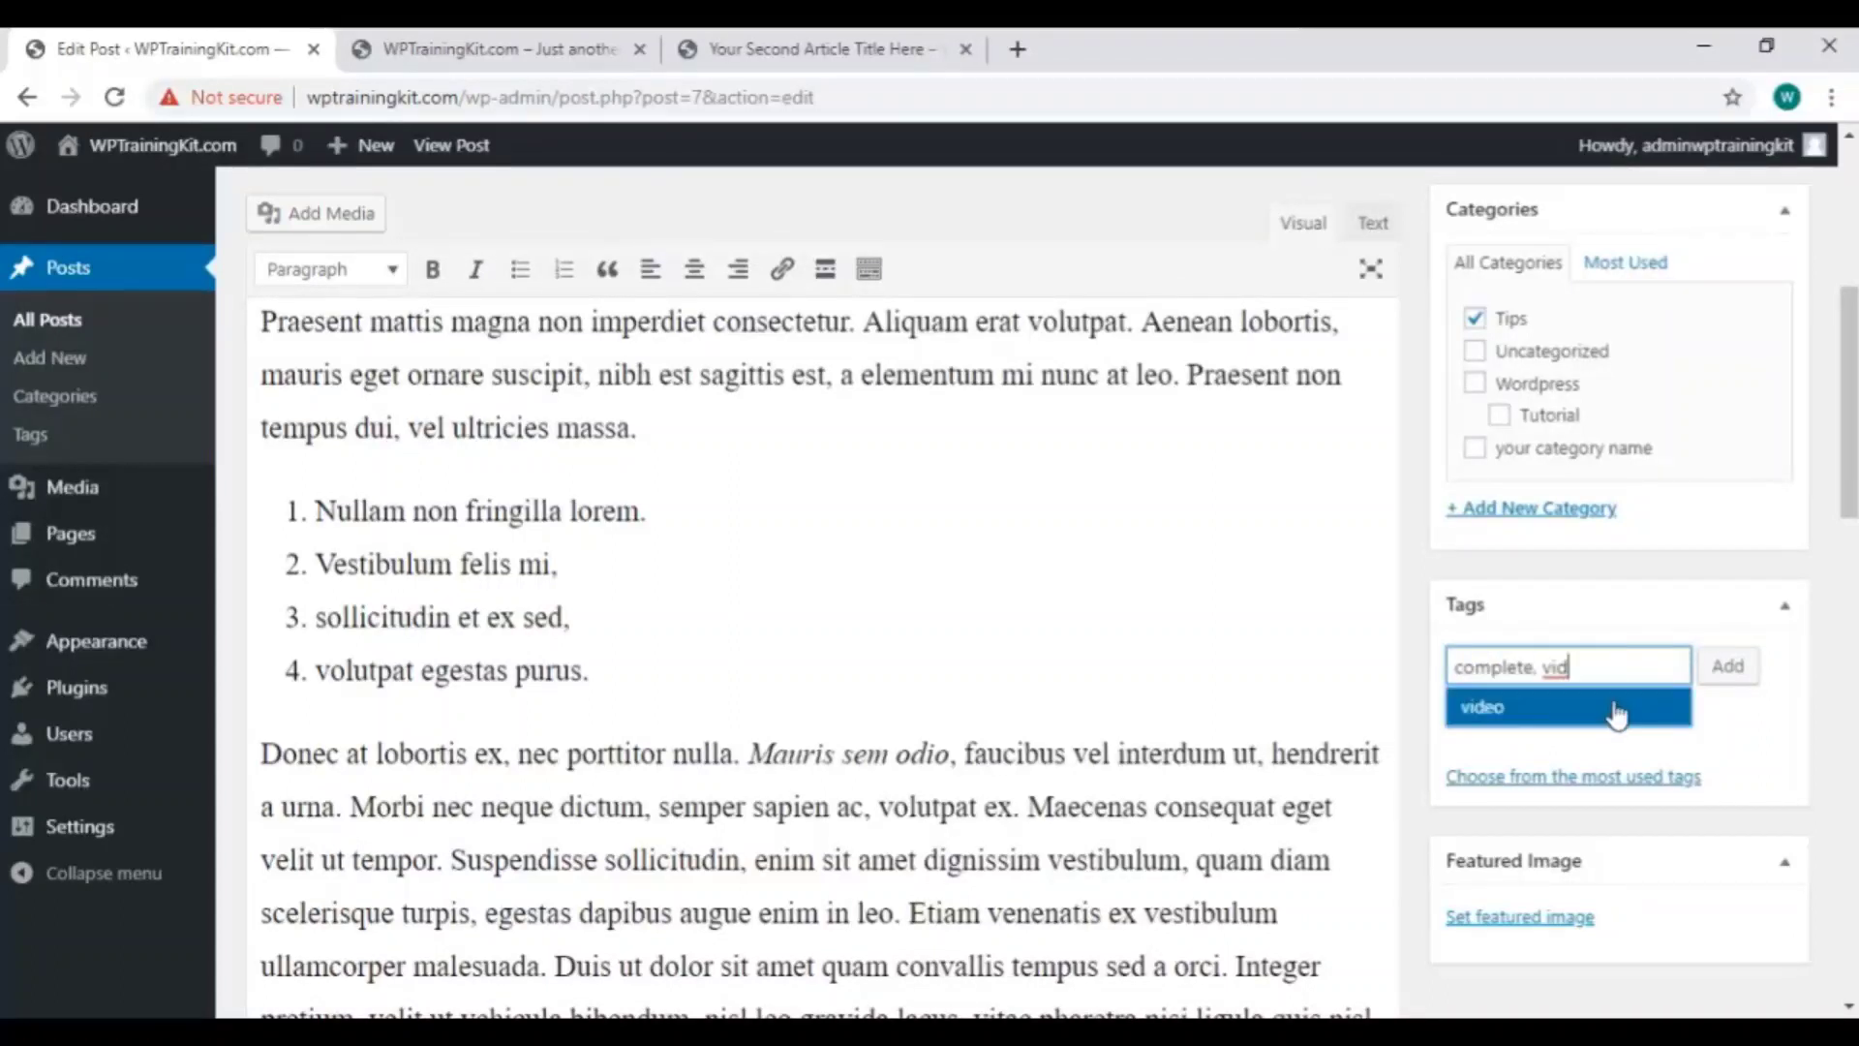
pyautogui.click(1615, 708)
pyautogui.write('tut')
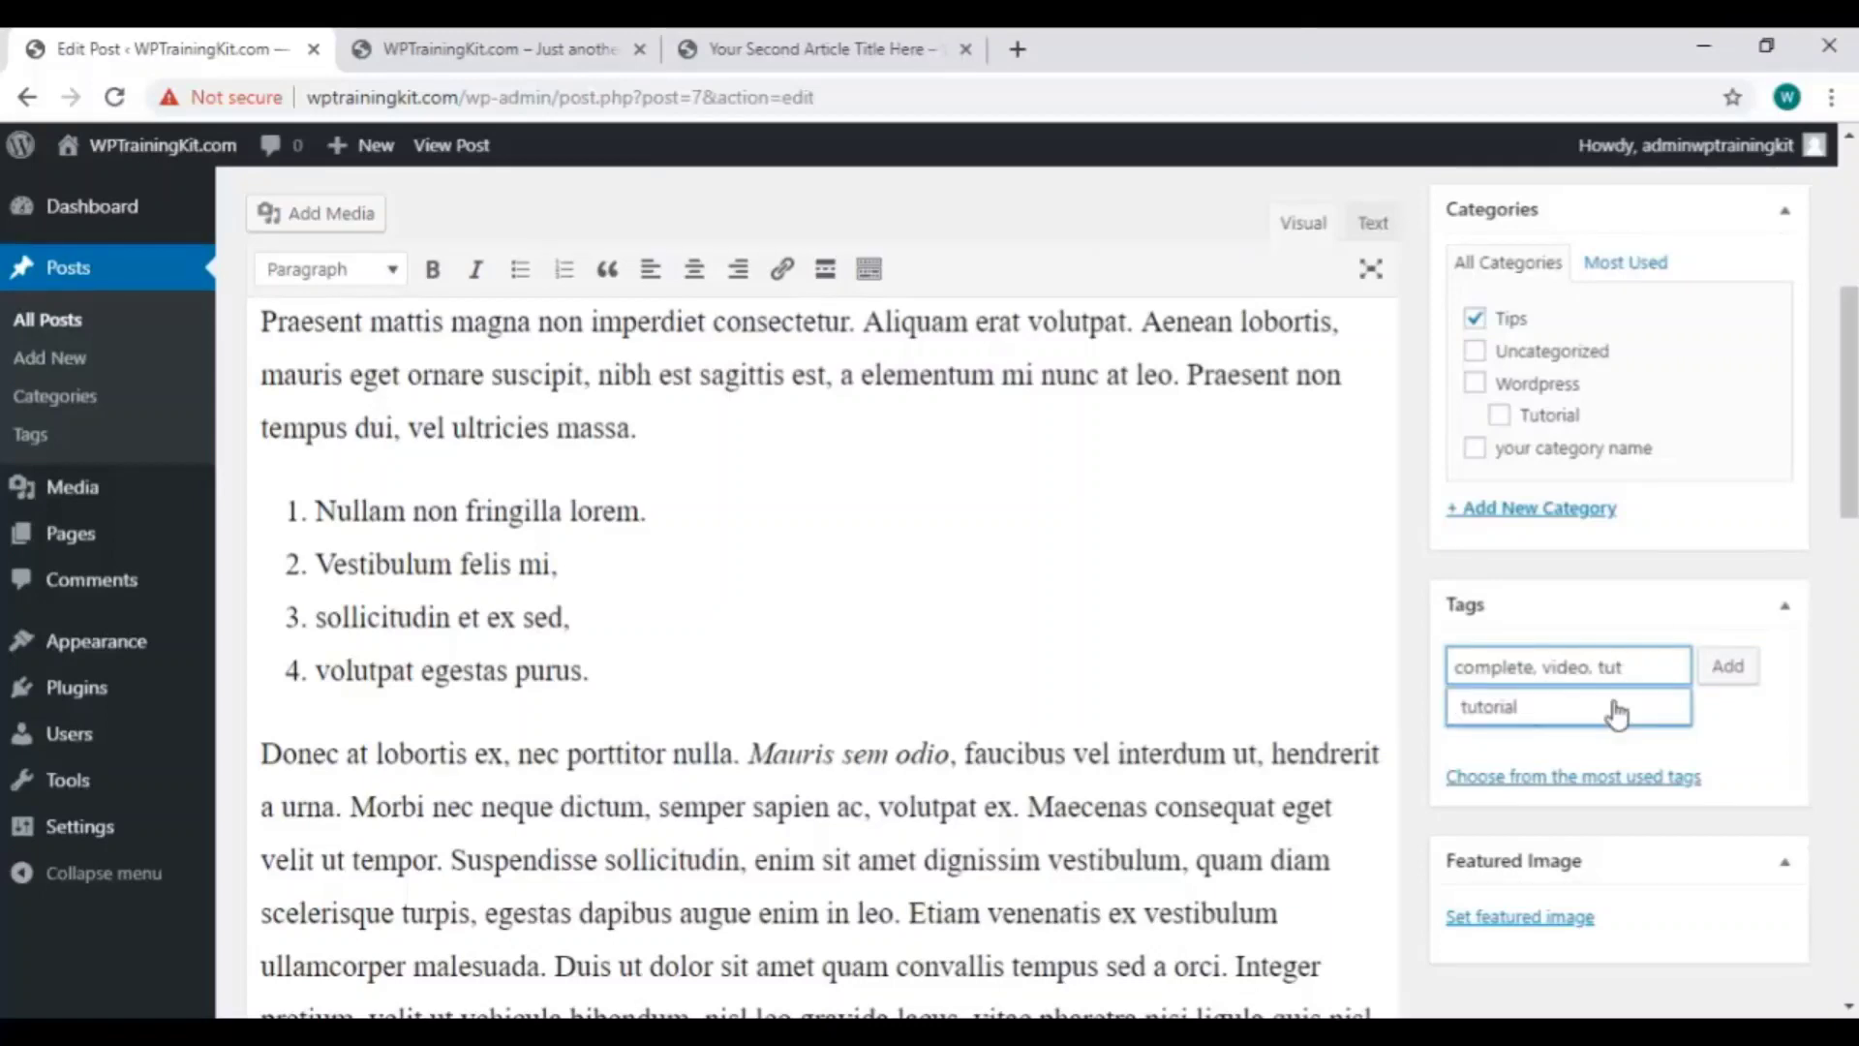
pyautogui.click(1615, 709)
pyautogui.click(1740, 677)
pyautogui.scroll(5, 1745, 678)
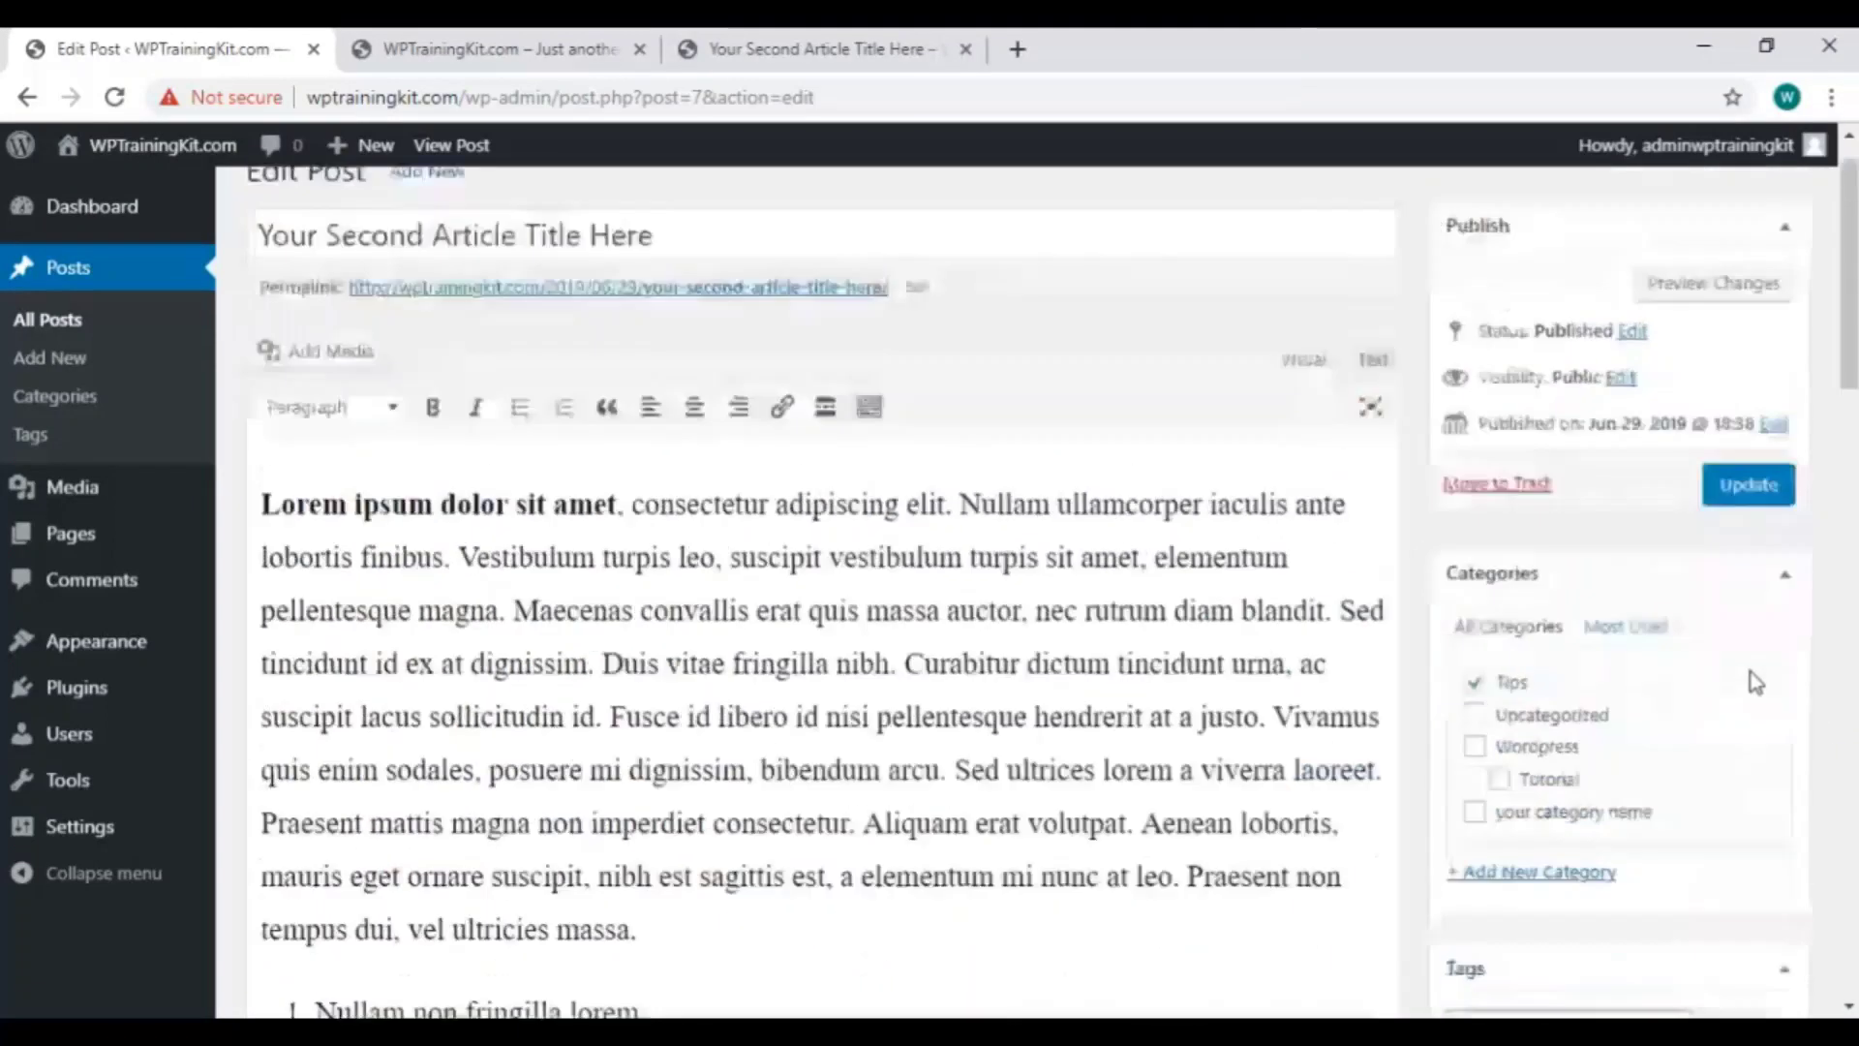
pyautogui.click(1751, 525)
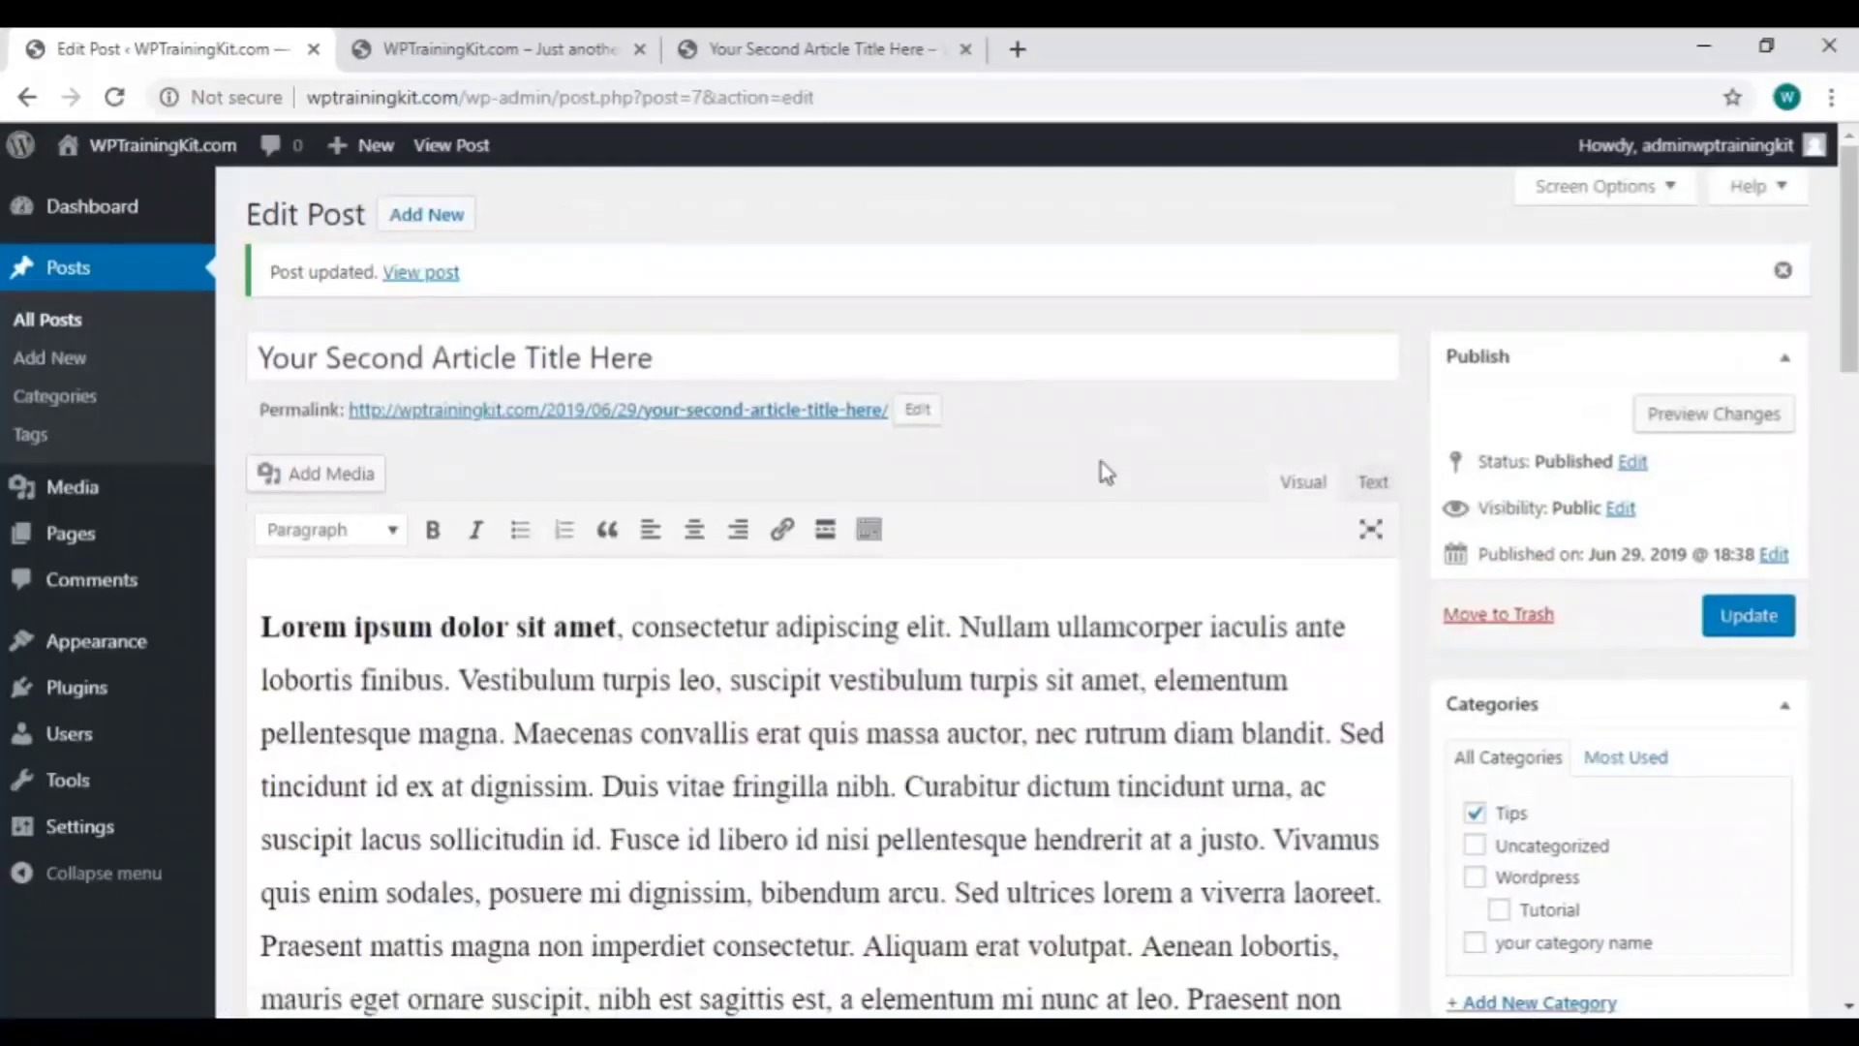
# Use Quick Edit in the post list to add "new tags 1" and "new tags 2" to "Your Article Title Here" and update it.
pyautogui.click(90, 320)
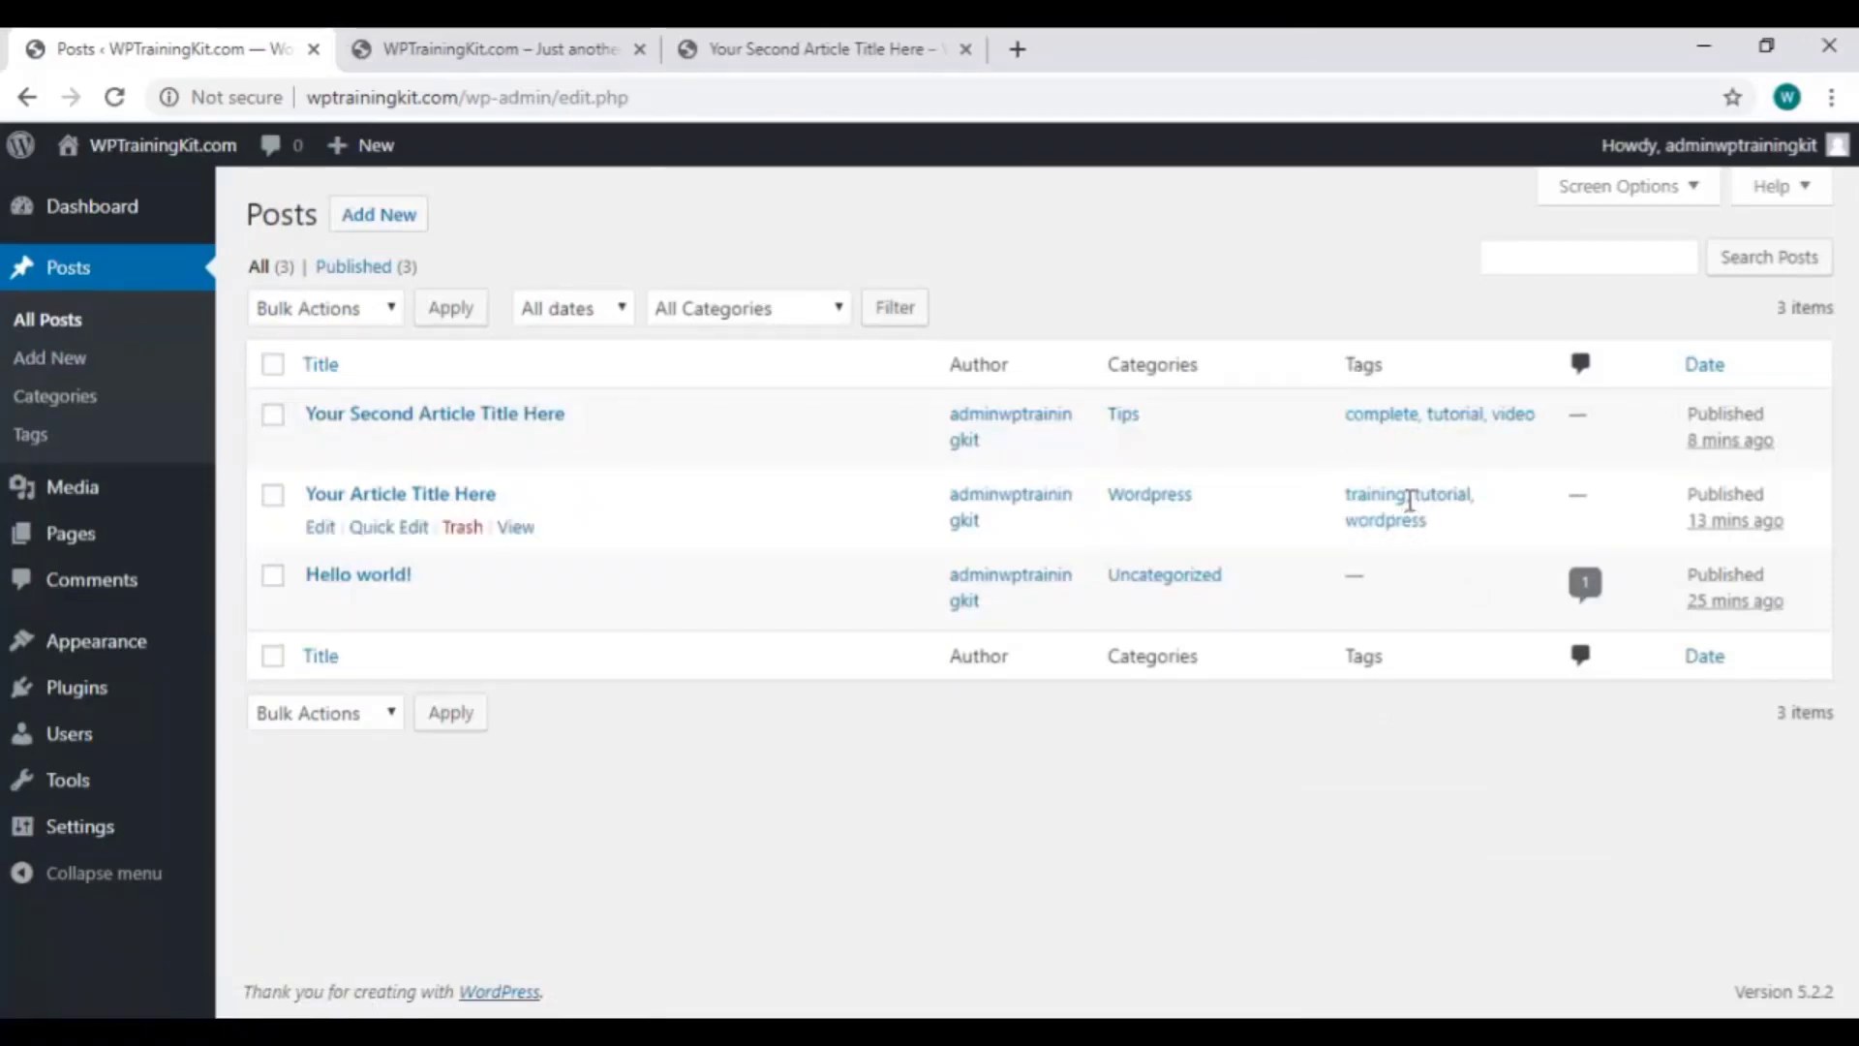
pyautogui.click(391, 528)
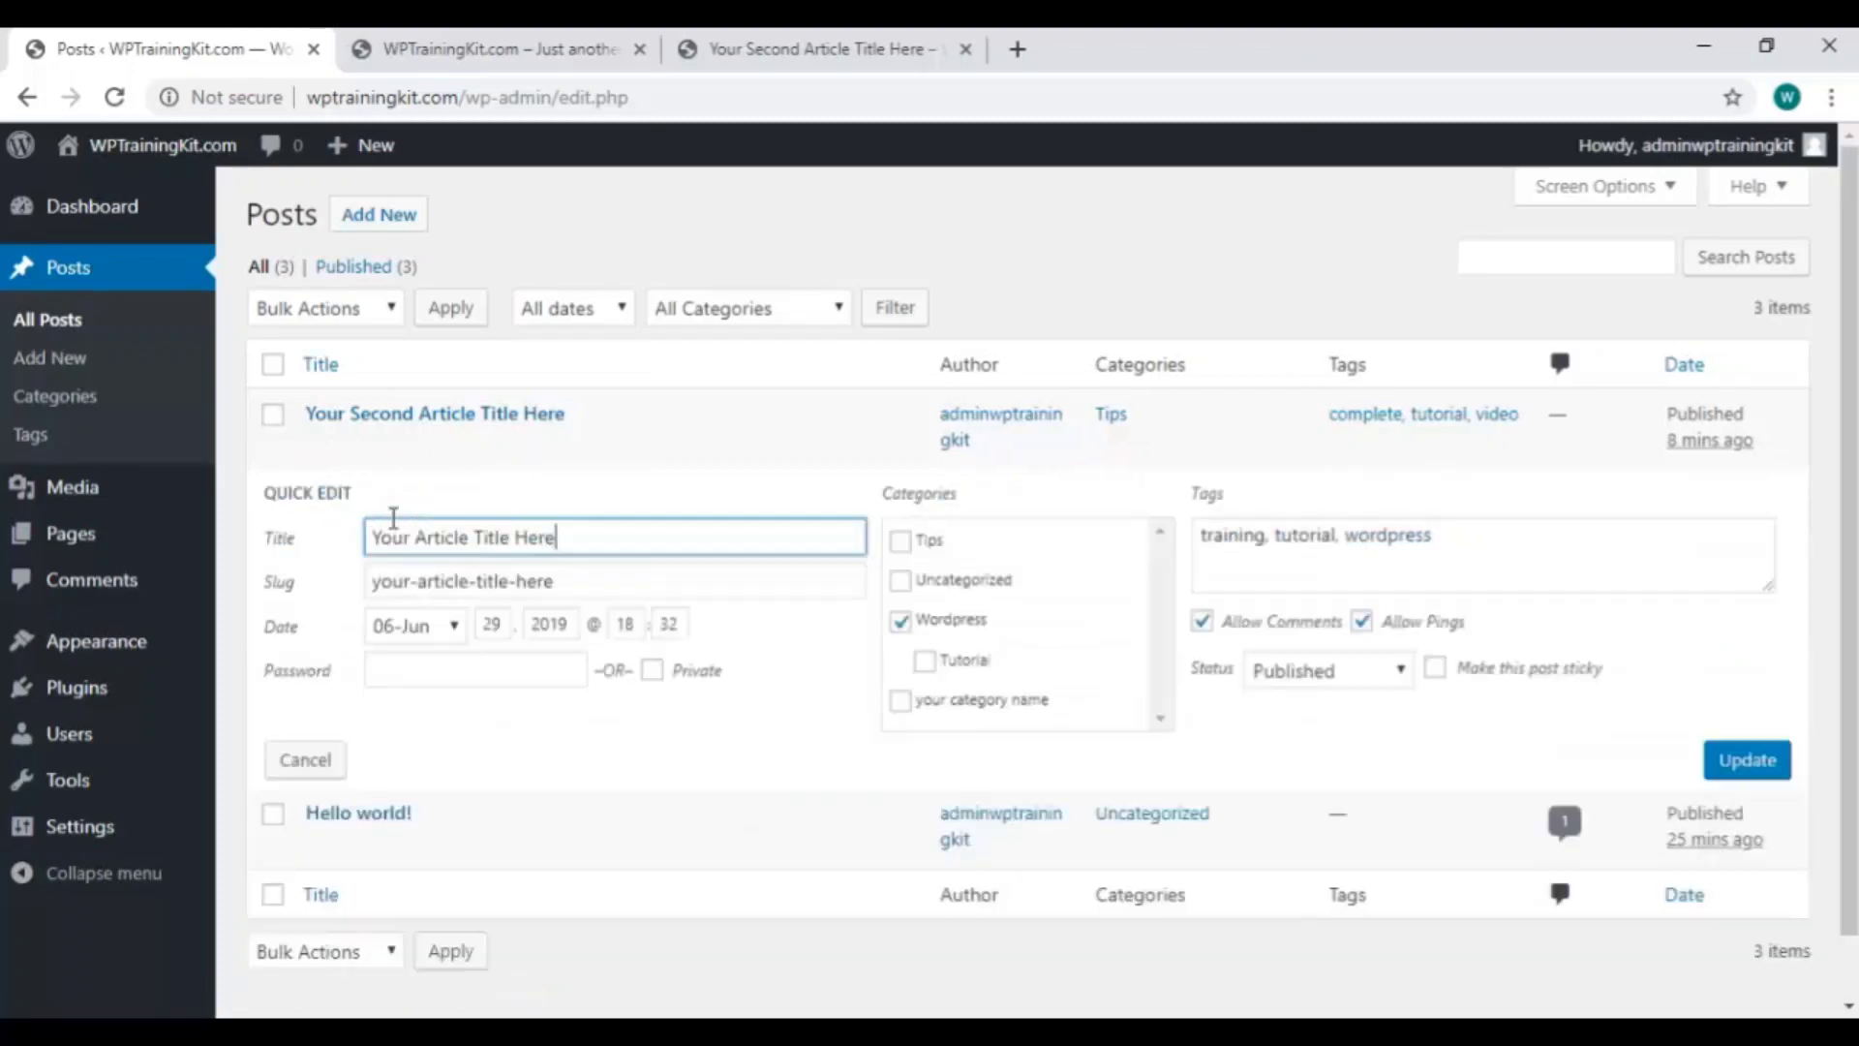
pyautogui.click(1503, 538)
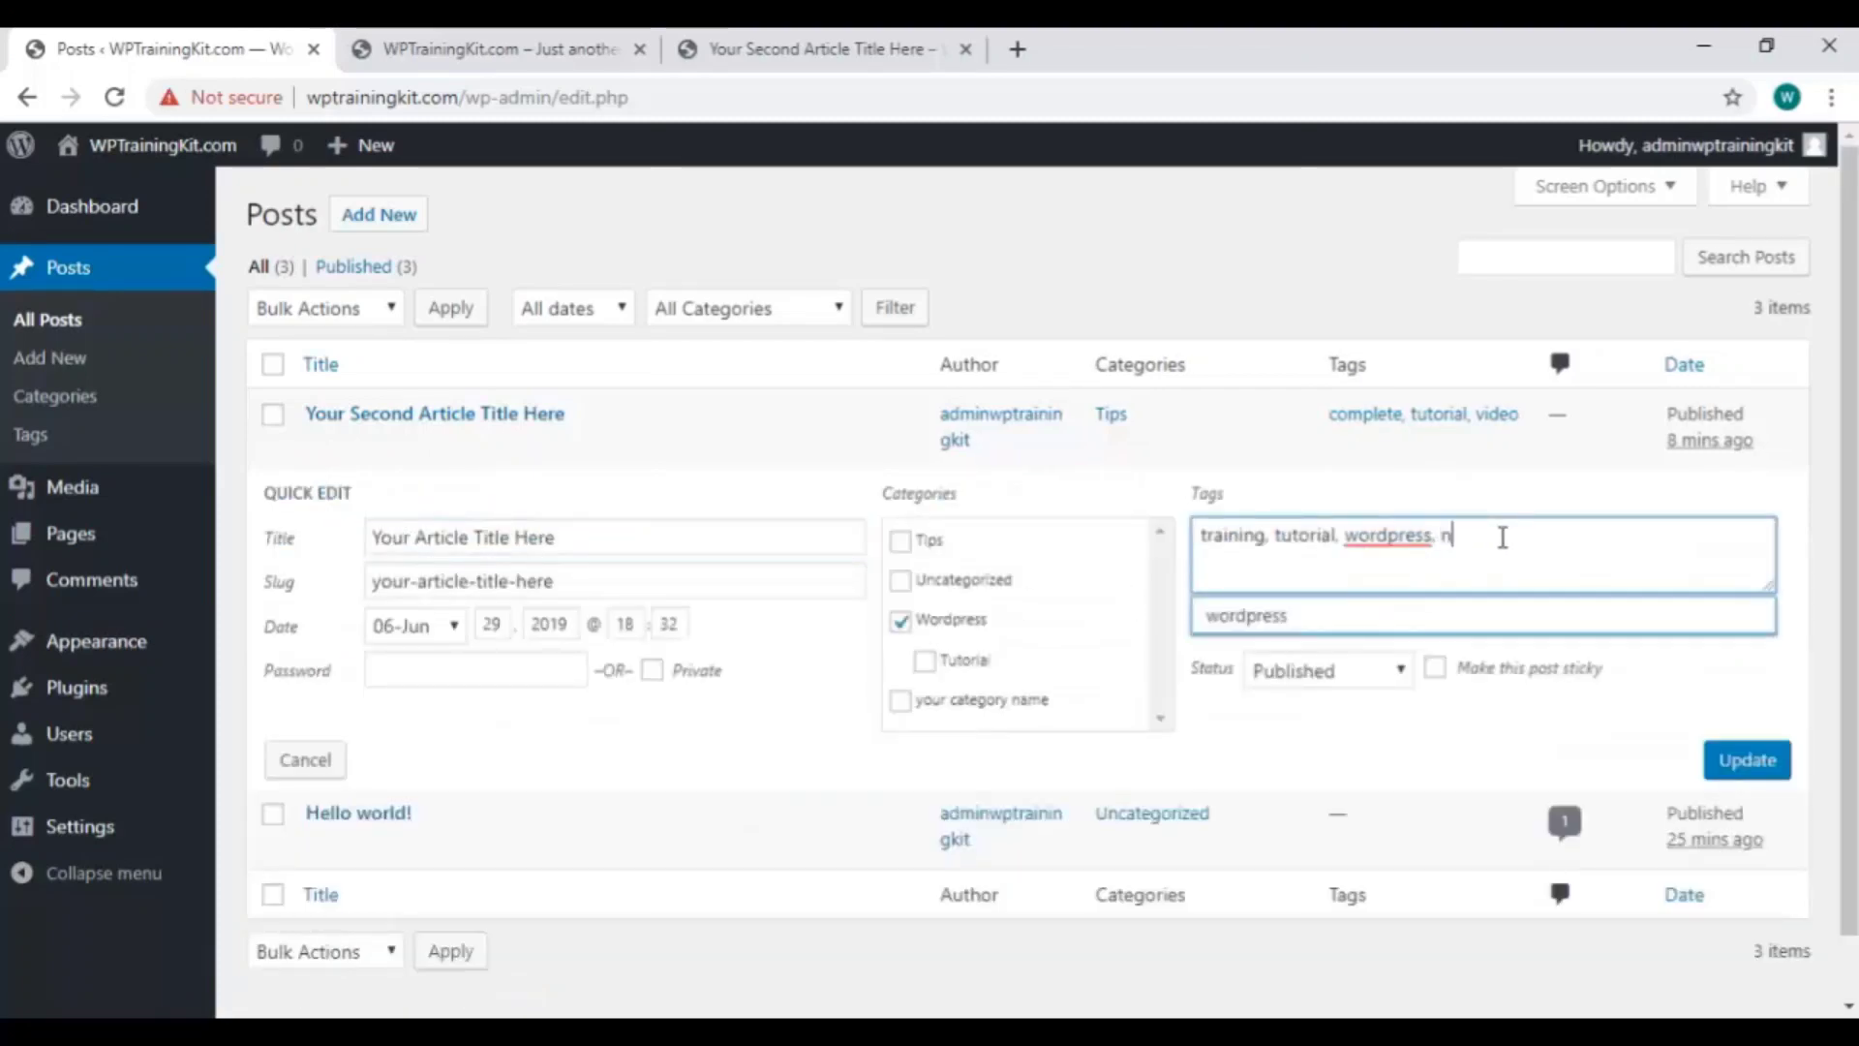
pyautogui.write('gs 1, new tags 2')
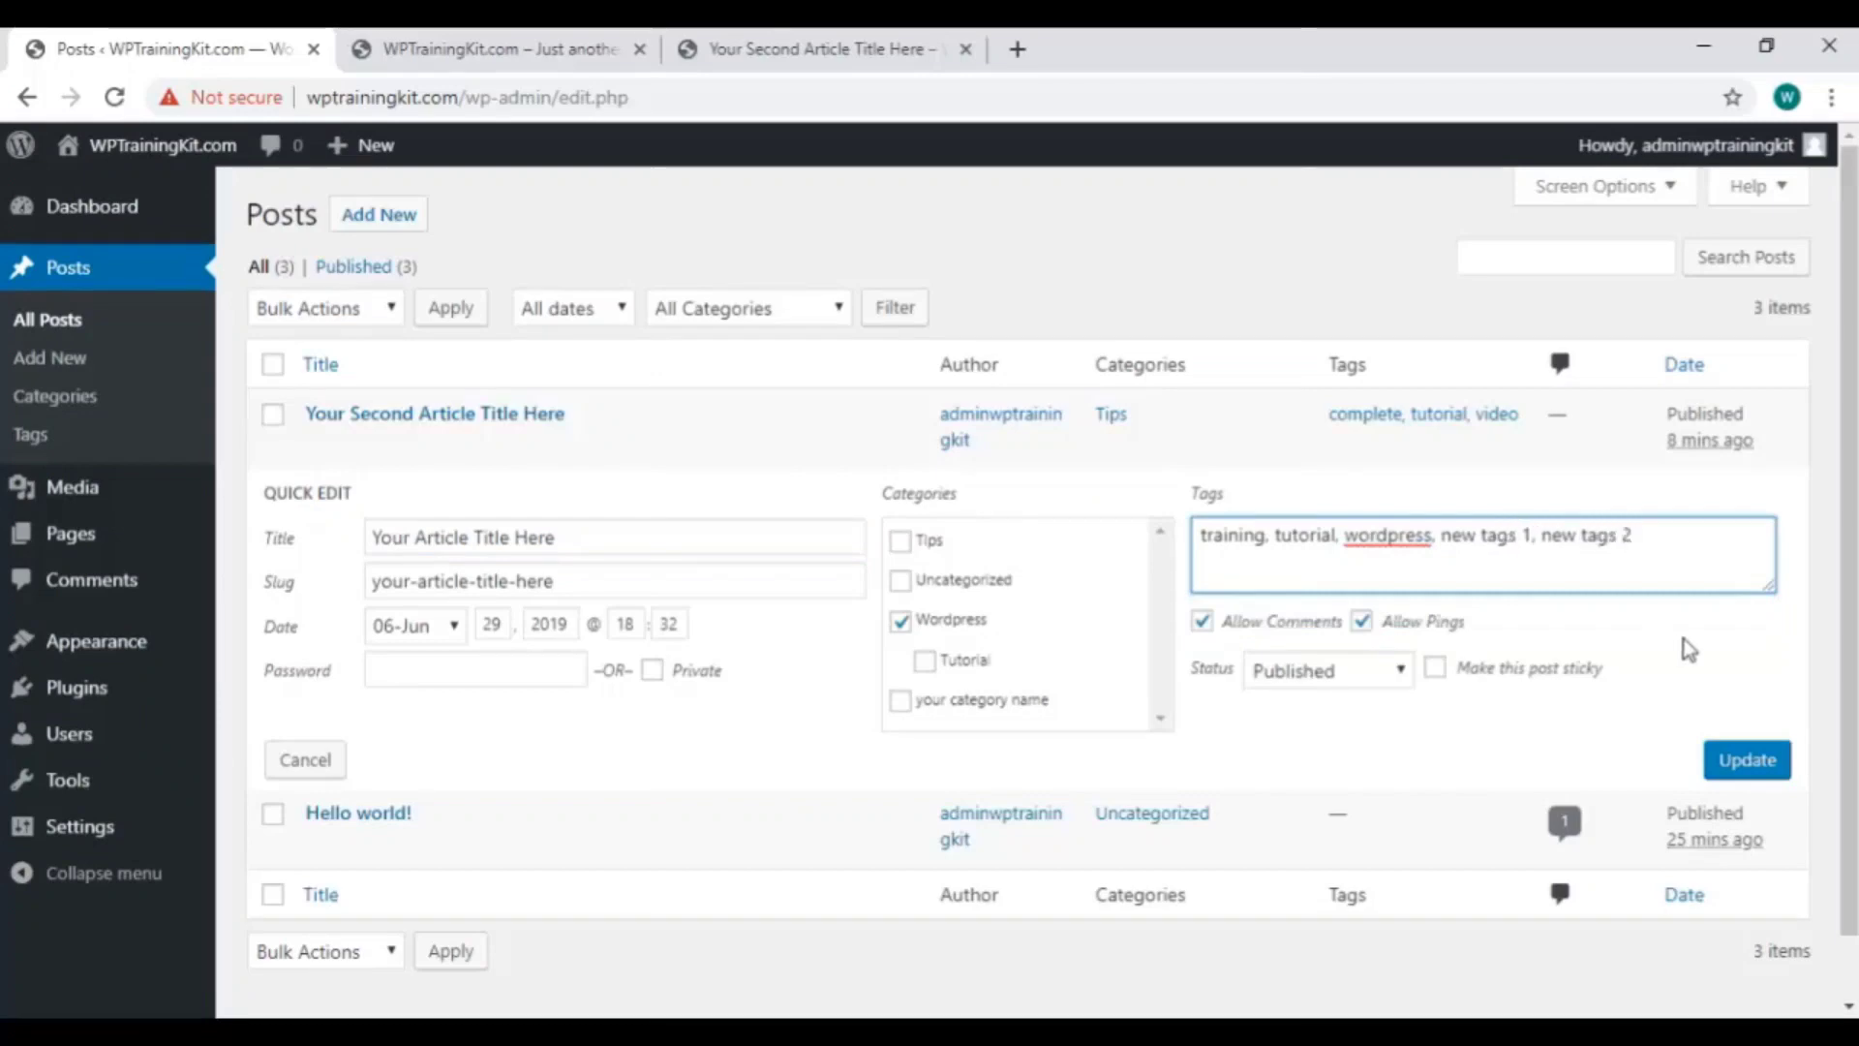
pyautogui.click(1743, 762)
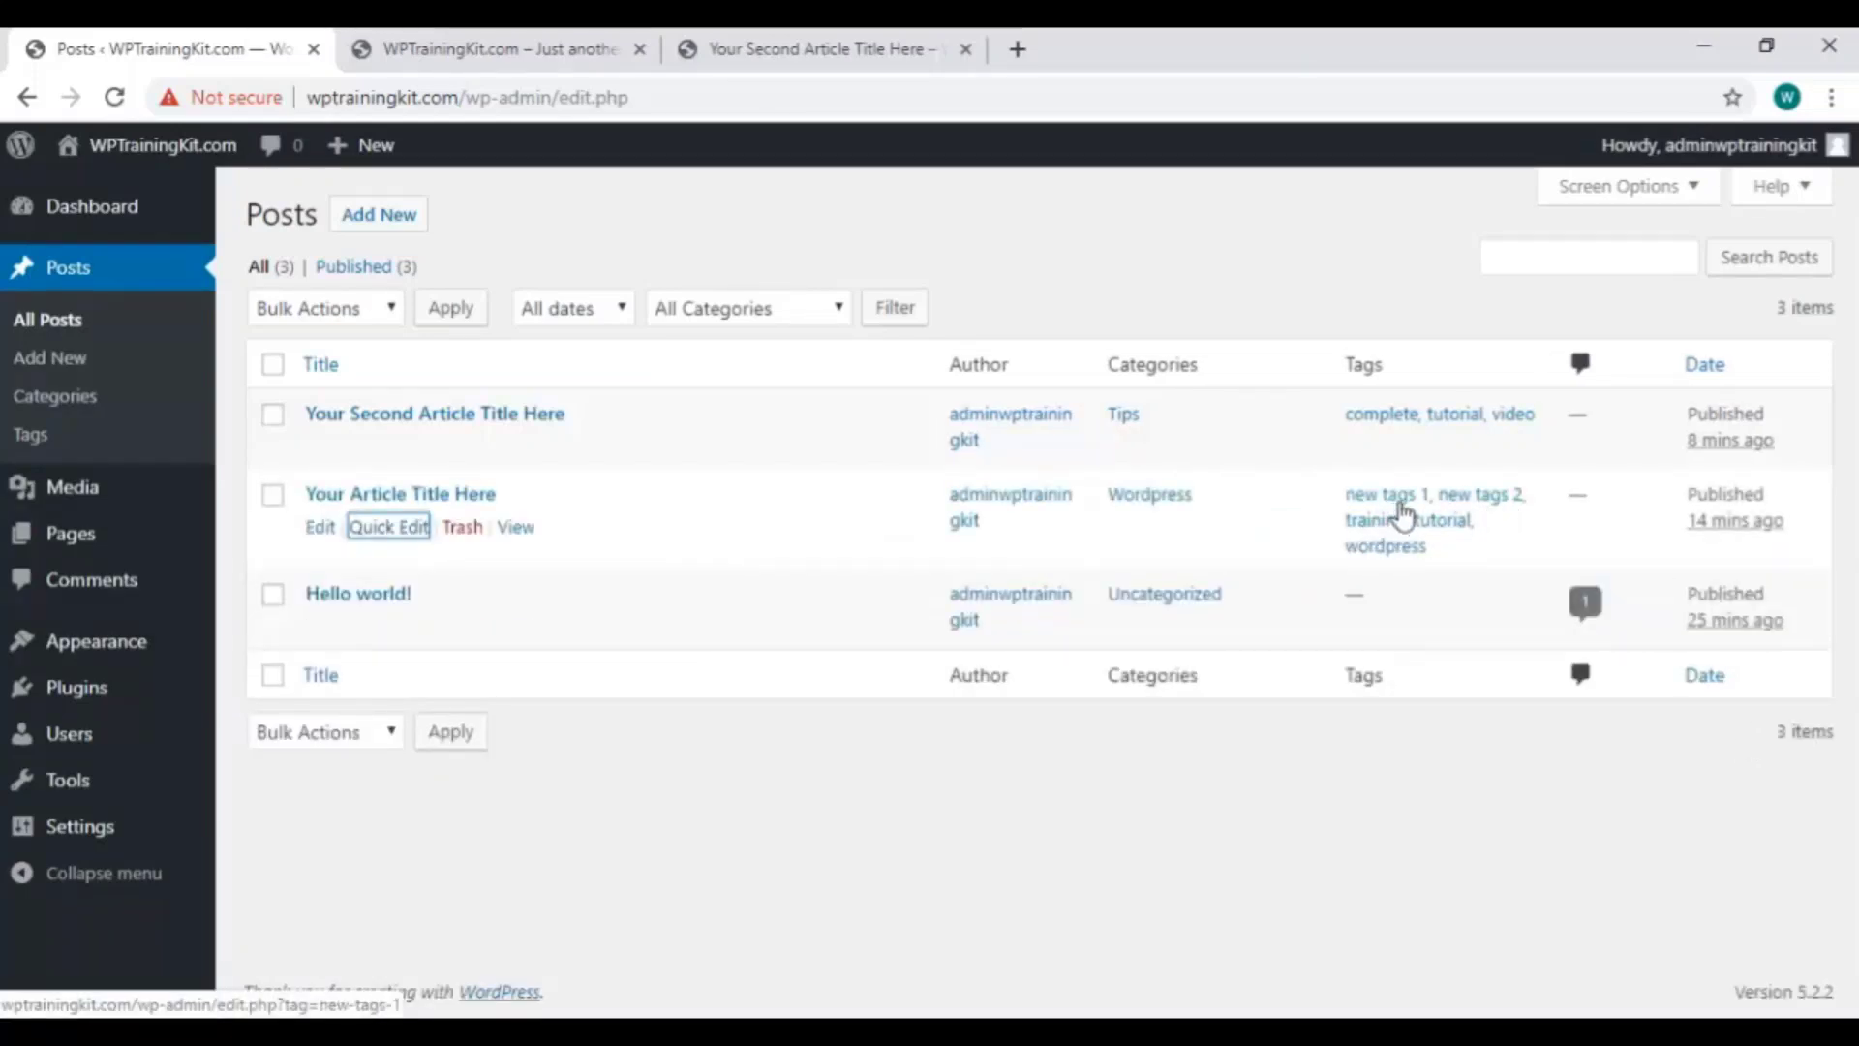
# Permanently delete the tags "new tags 1" and "new tags 2" from the site's tag list.
pyautogui.click(40, 447)
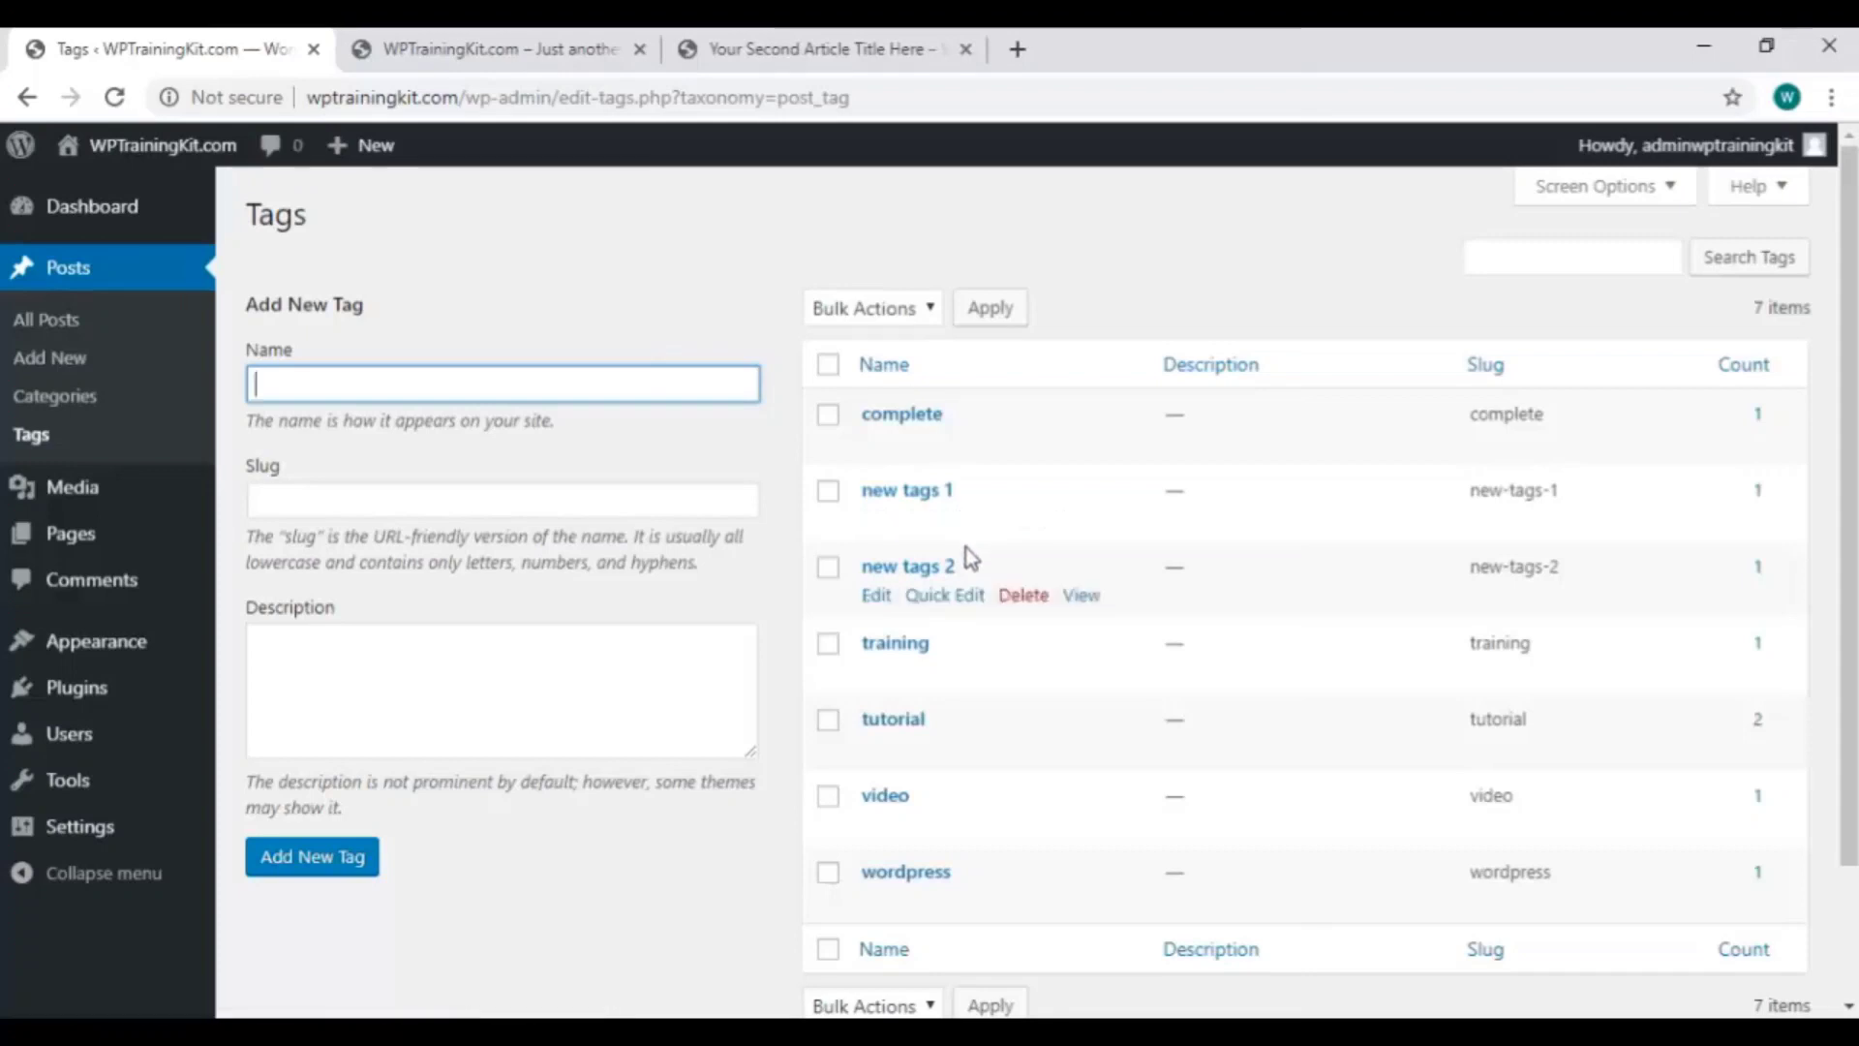
pyautogui.click(1028, 521)
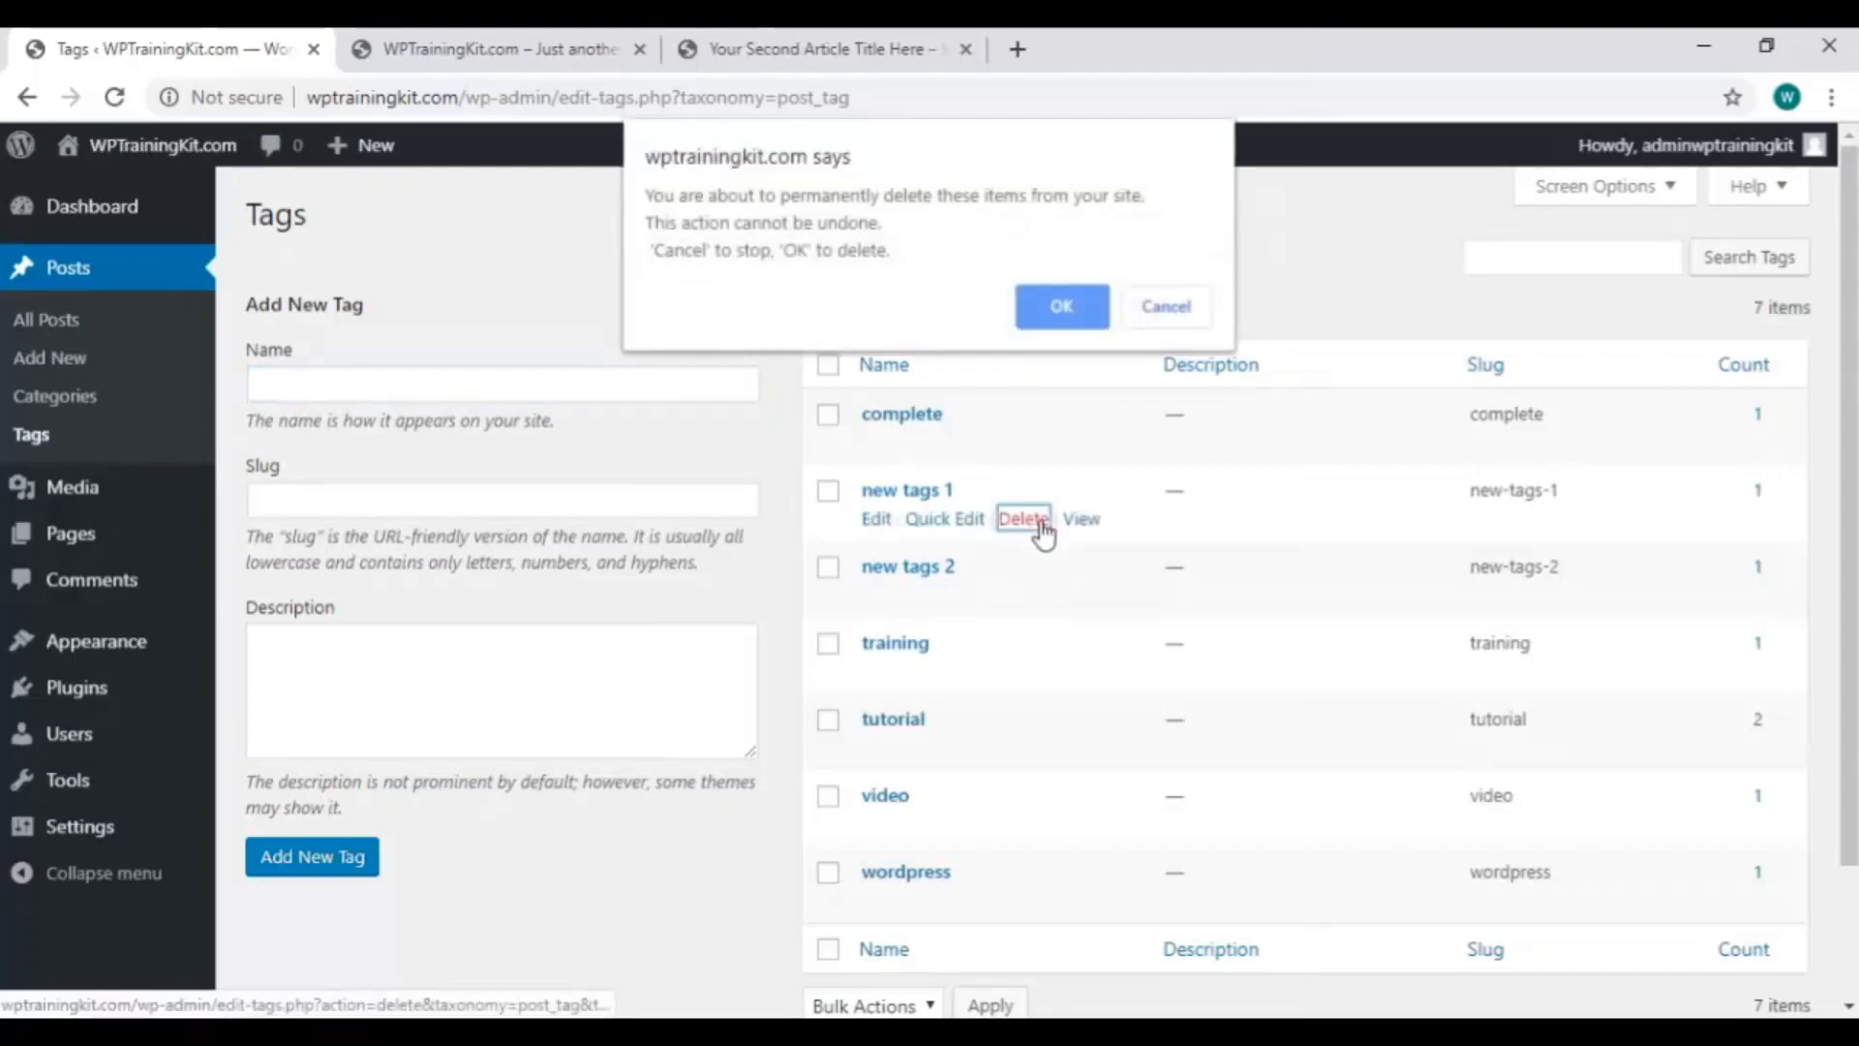
pyautogui.click(1071, 319)
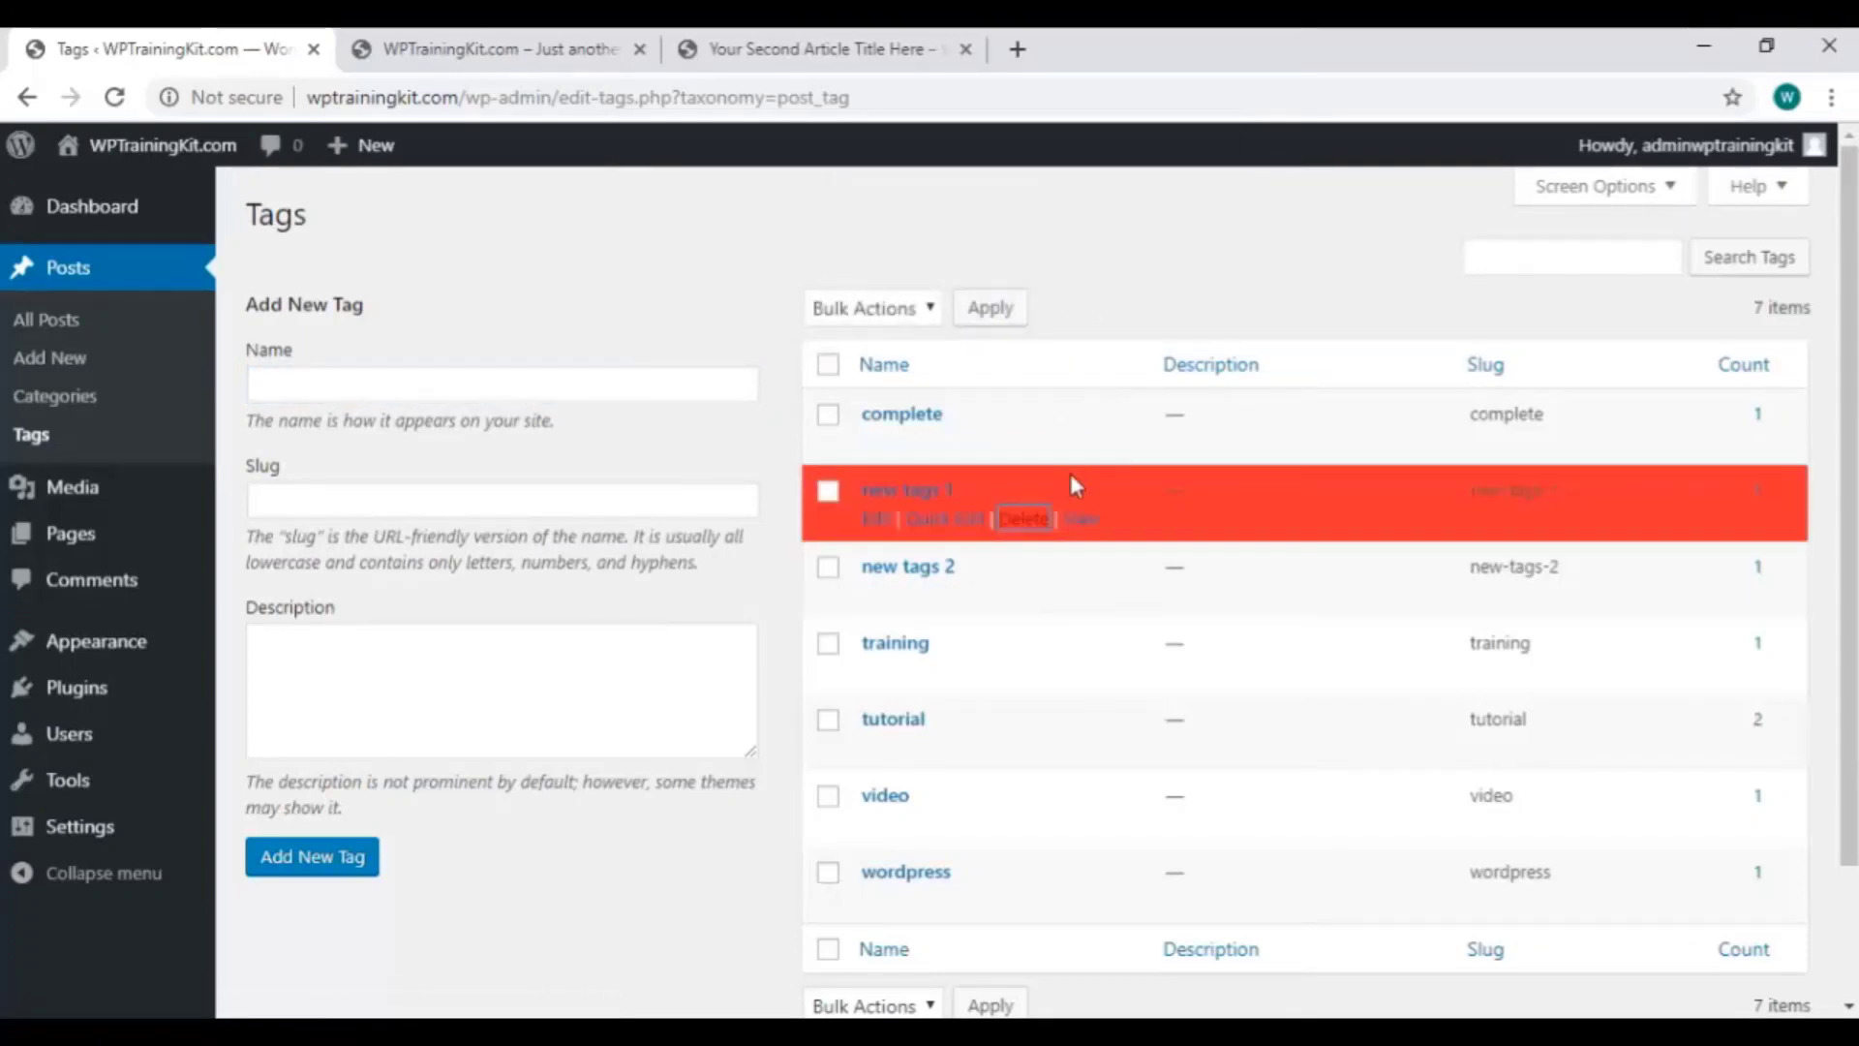
pyautogui.click(1022, 519)
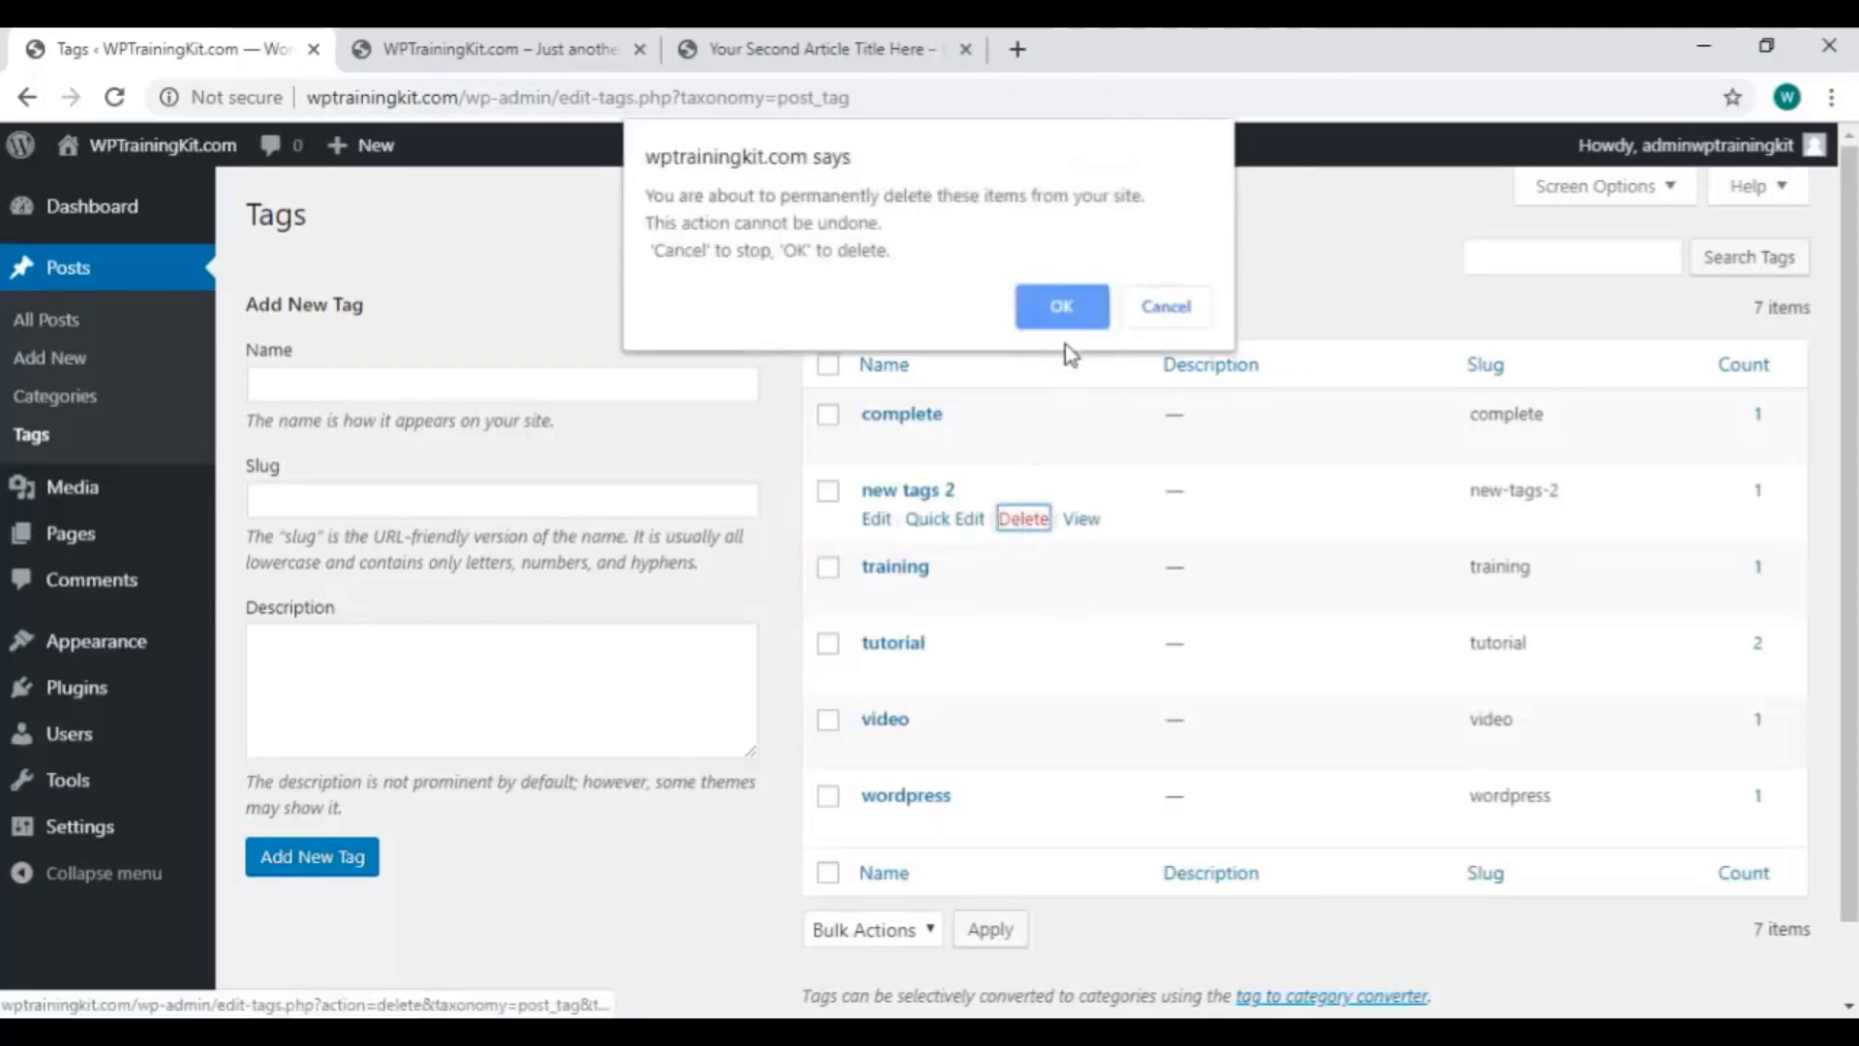
pyautogui.click(1065, 310)
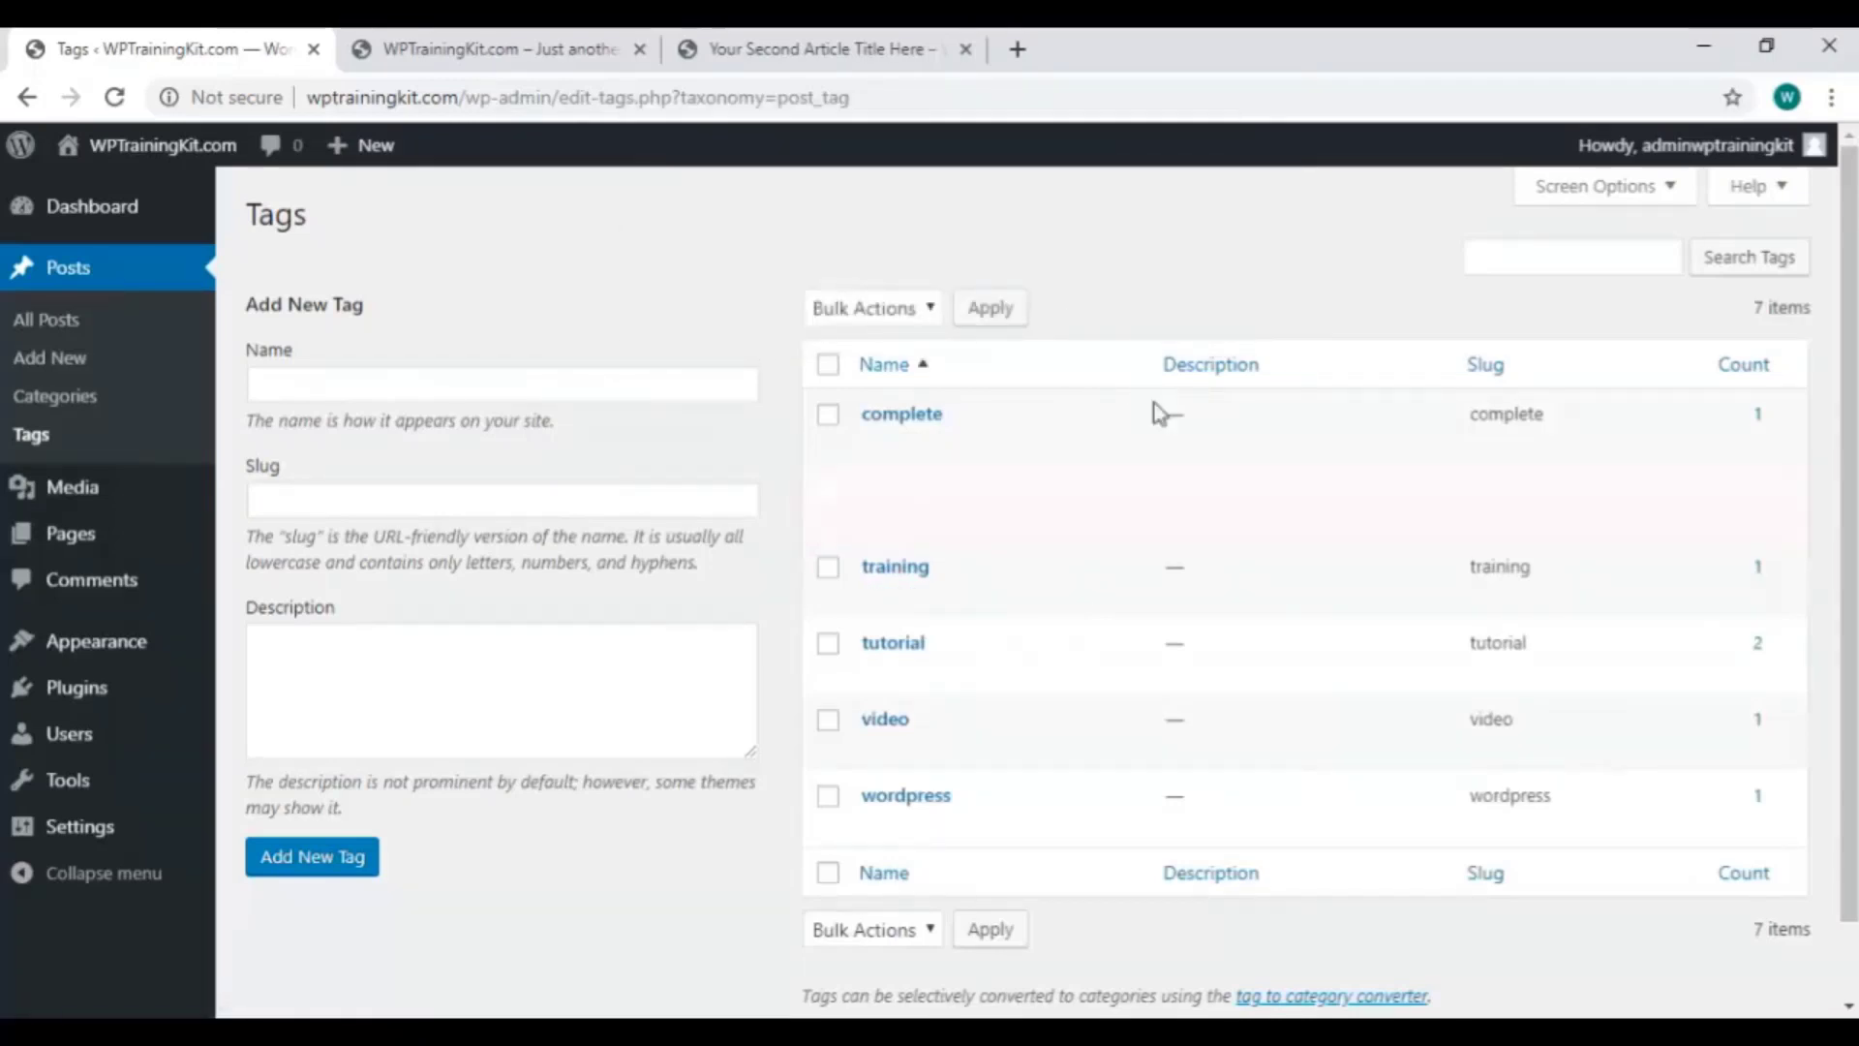
# Open the media library and go to its page for uploading new media.
pyautogui.click(97, 332)
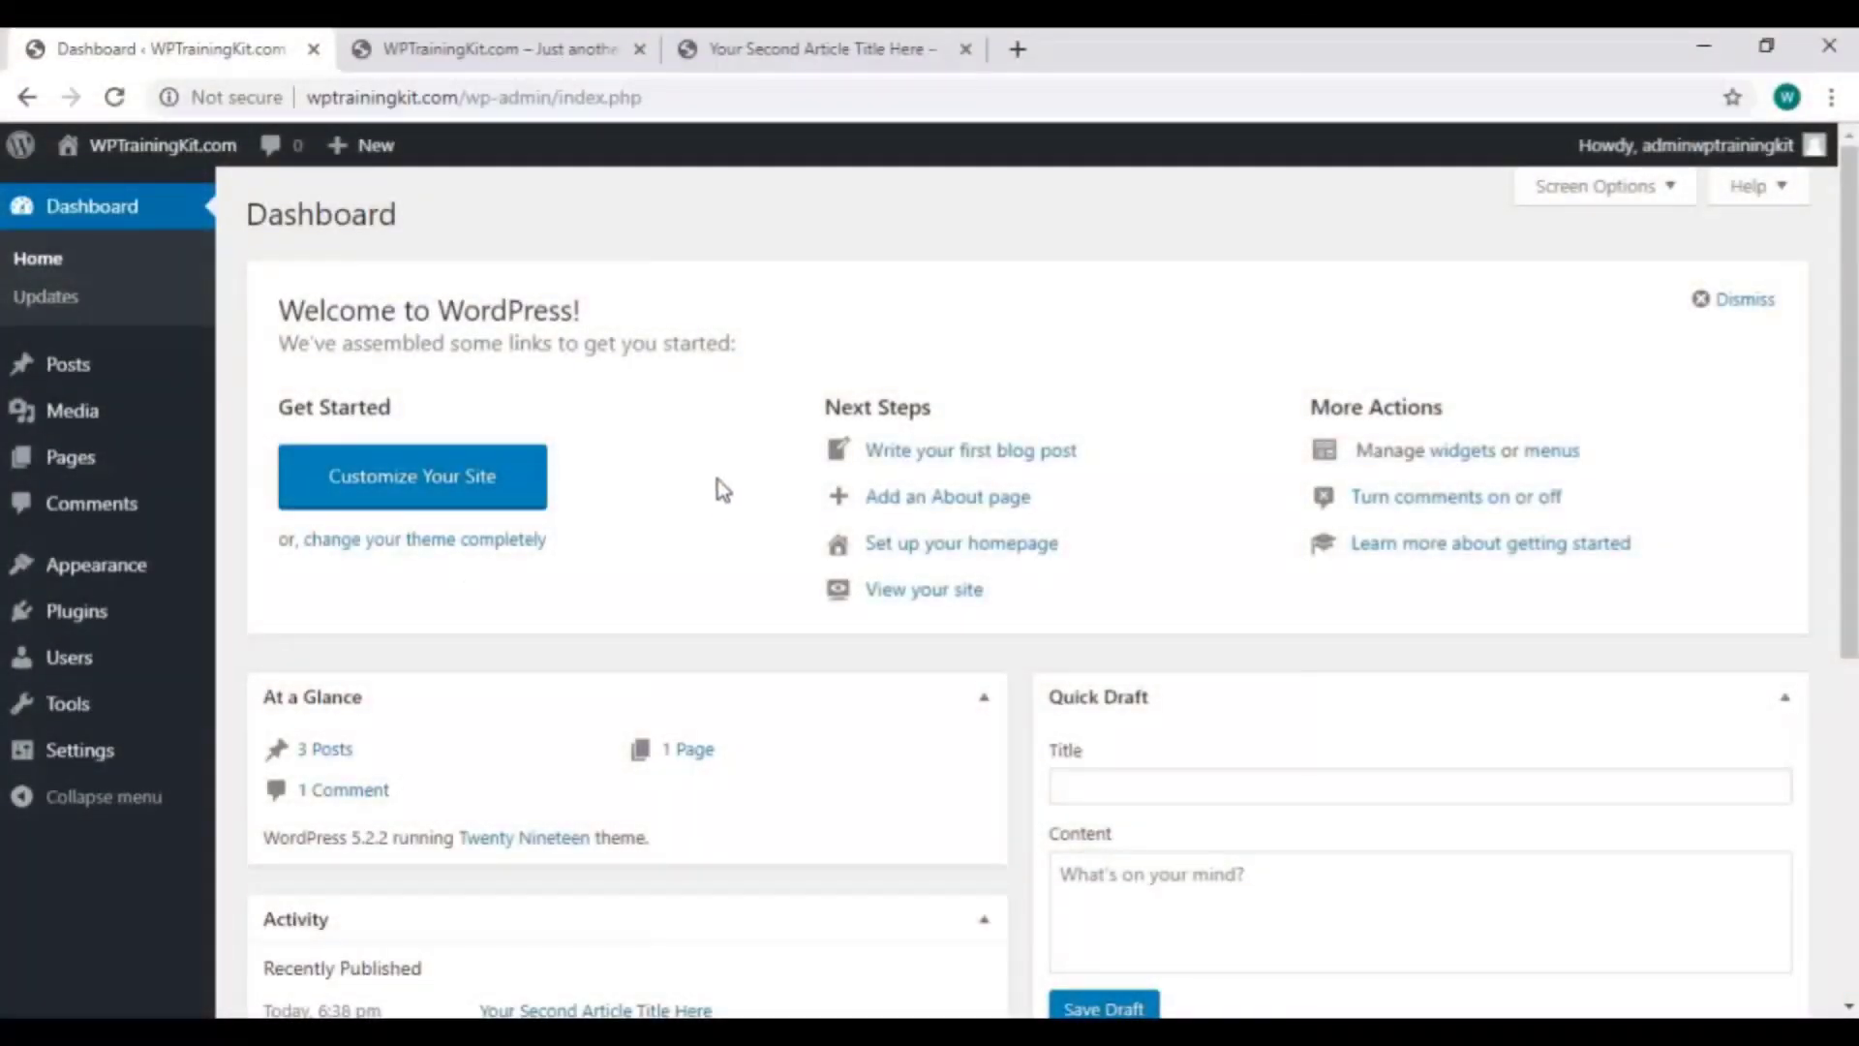
pyautogui.click(99, 412)
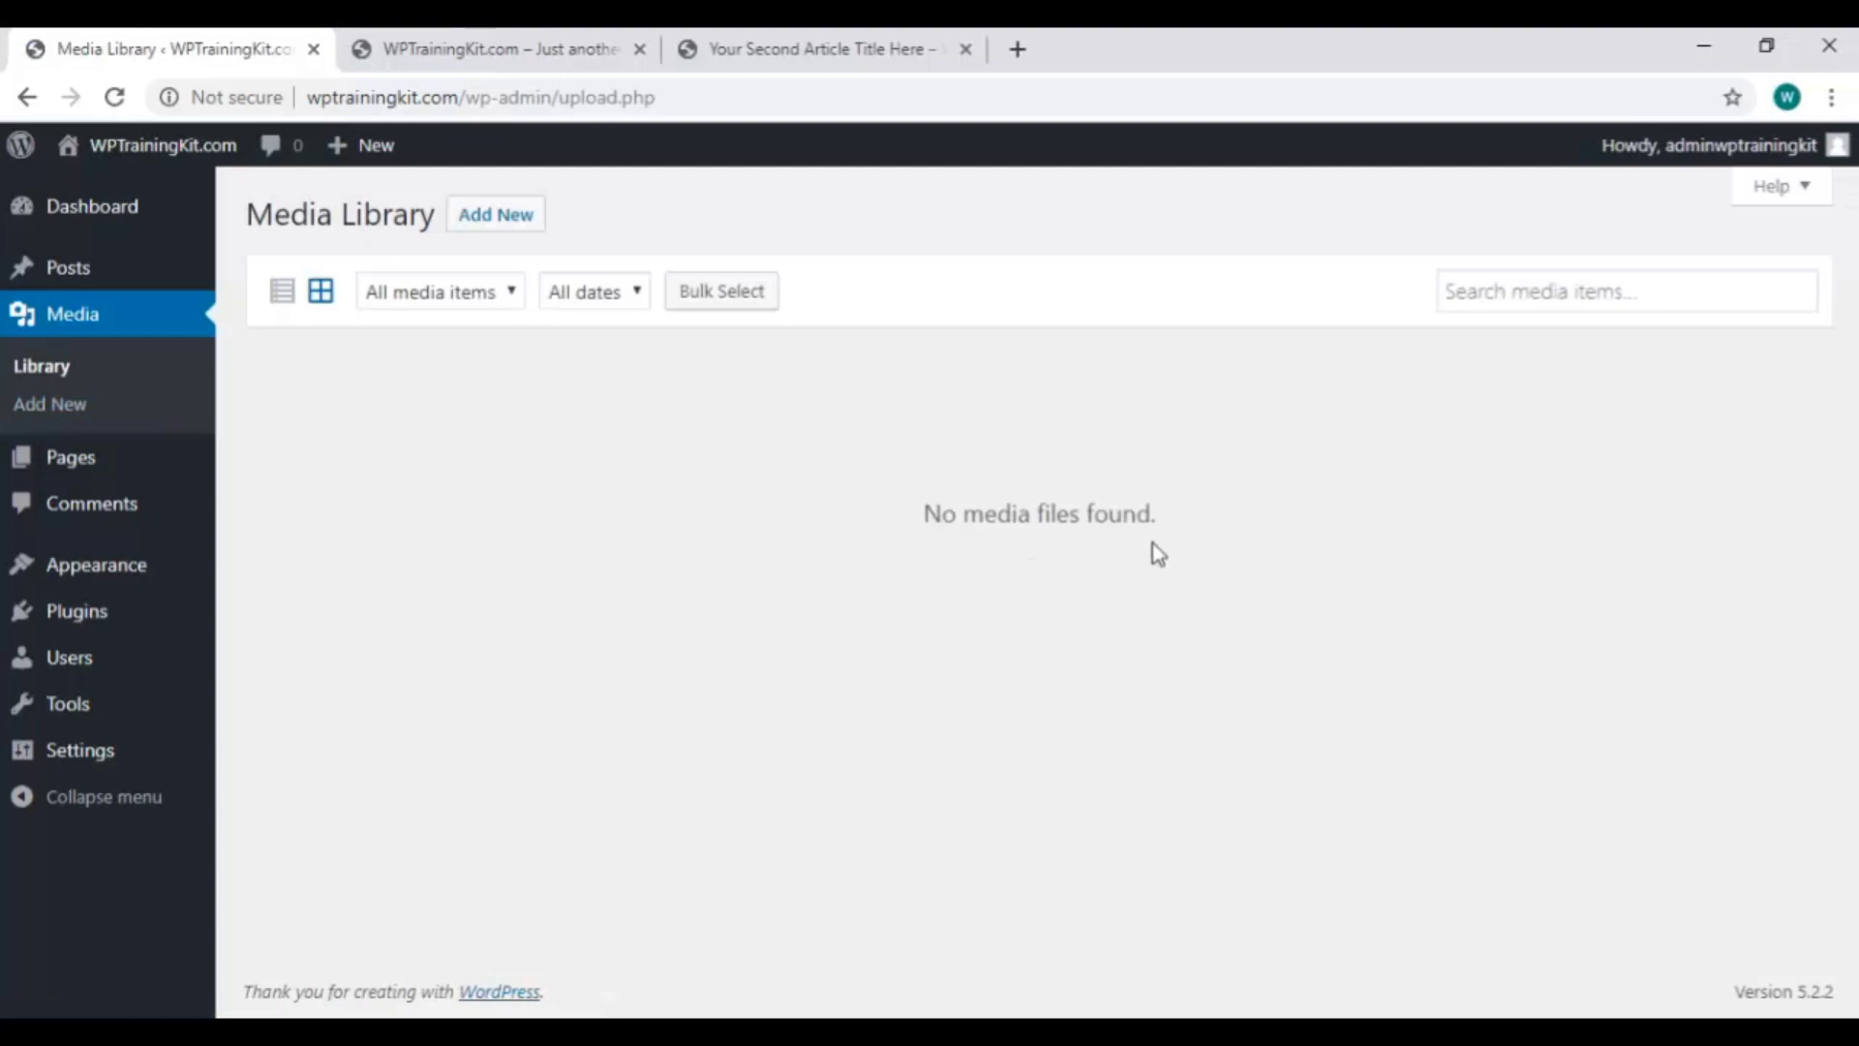
pyautogui.click(118, 411)
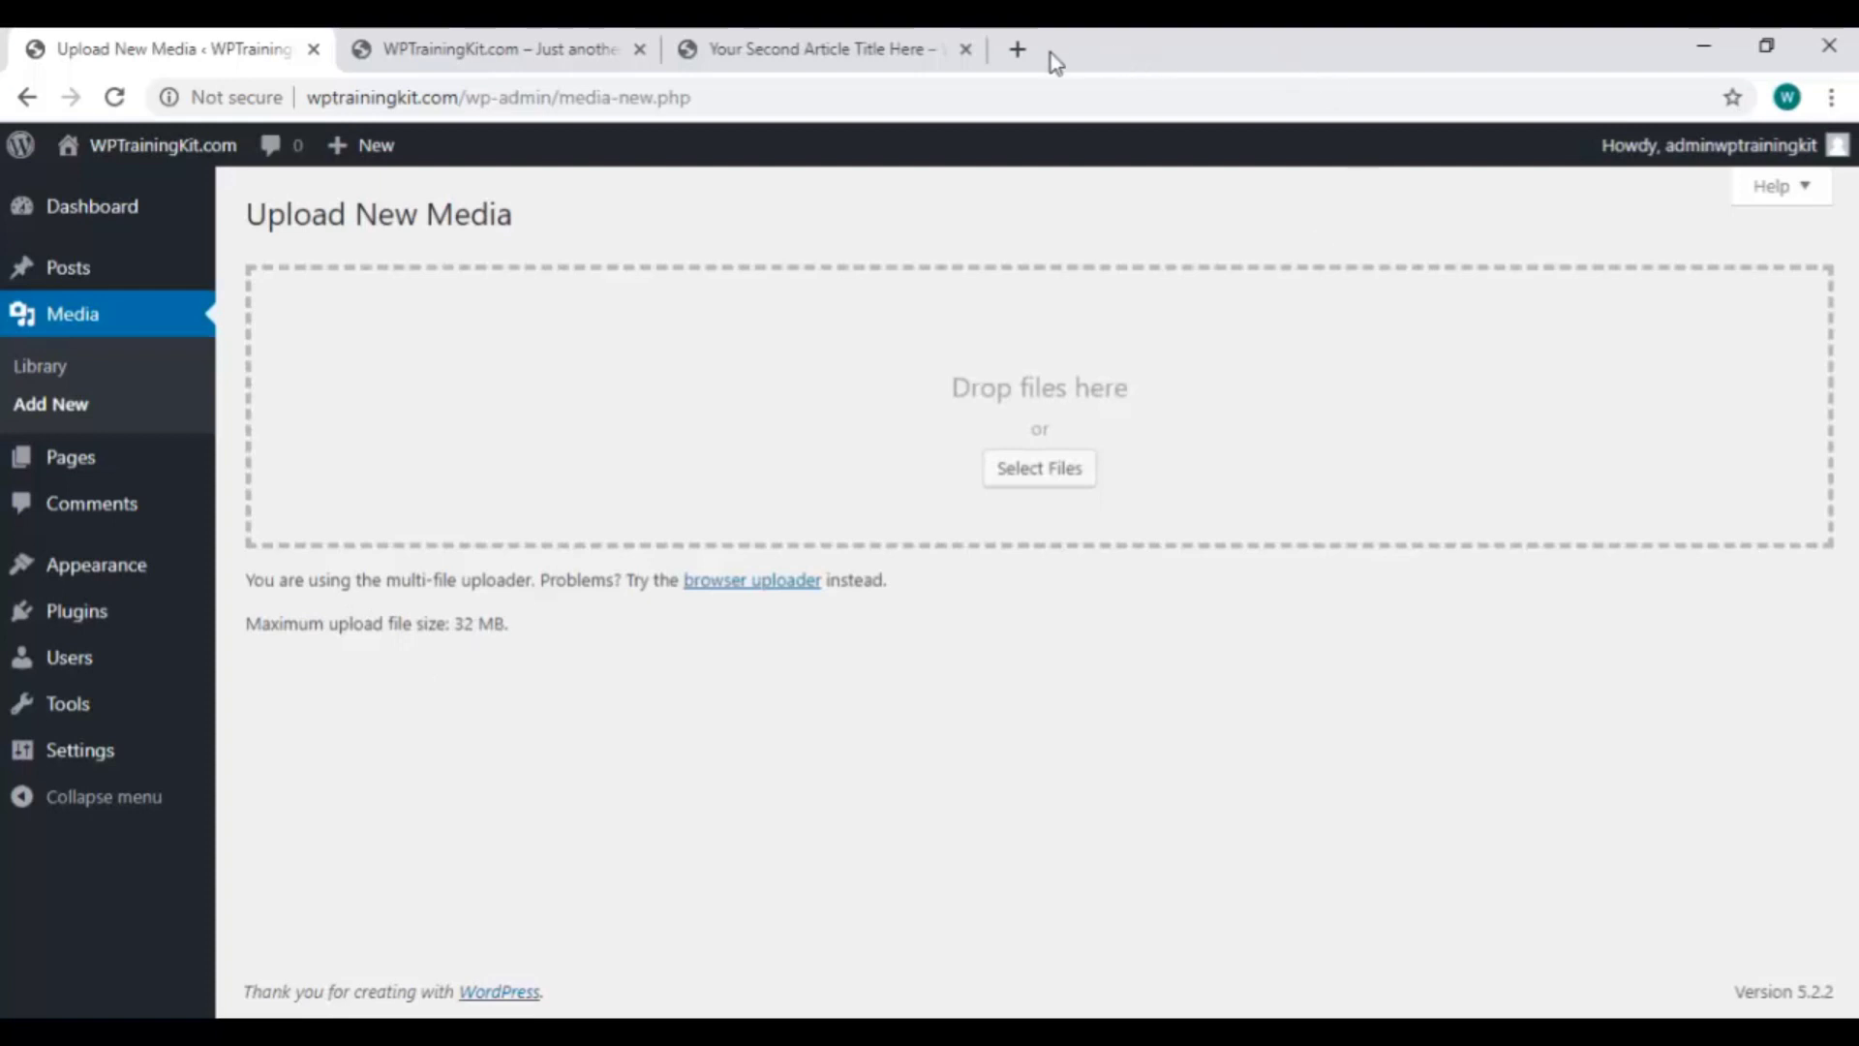
# Search Google for free royalty images in a new browser tab and open the Pixabay site.
pyautogui.click(1018, 53)
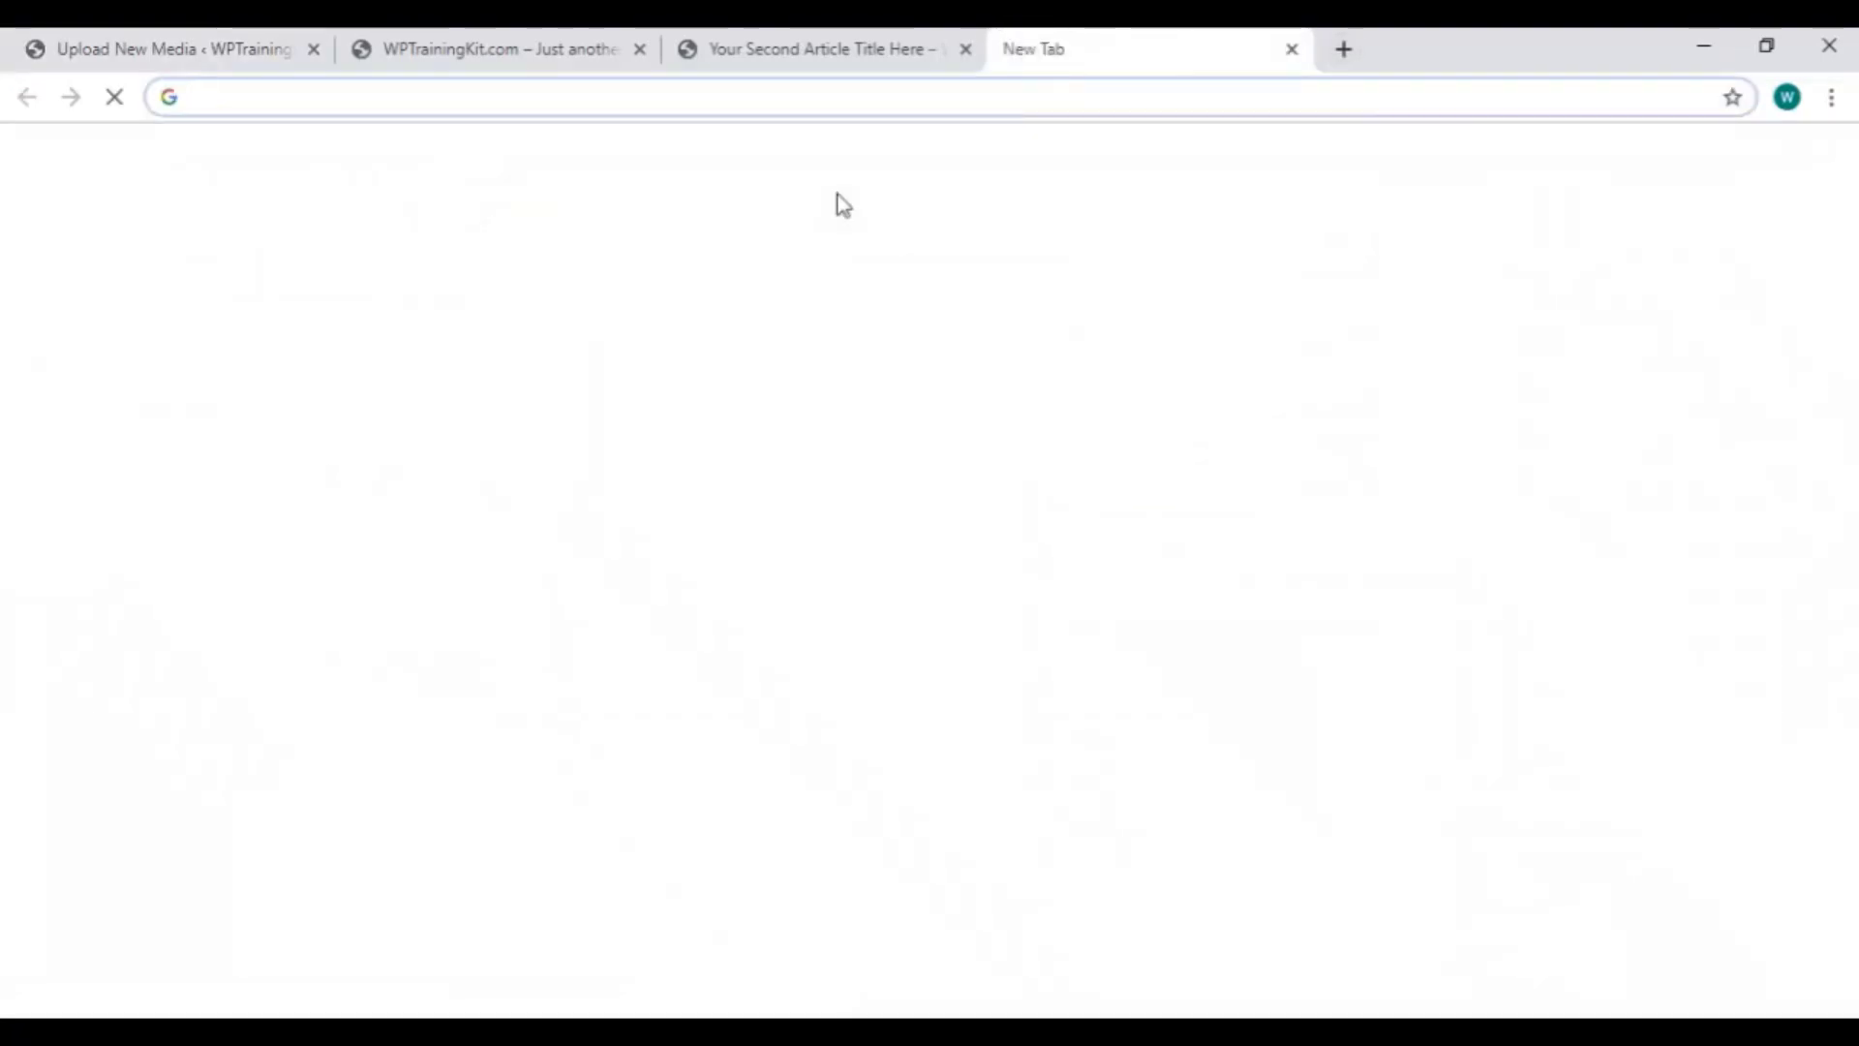
pyautogui.write('free roy')
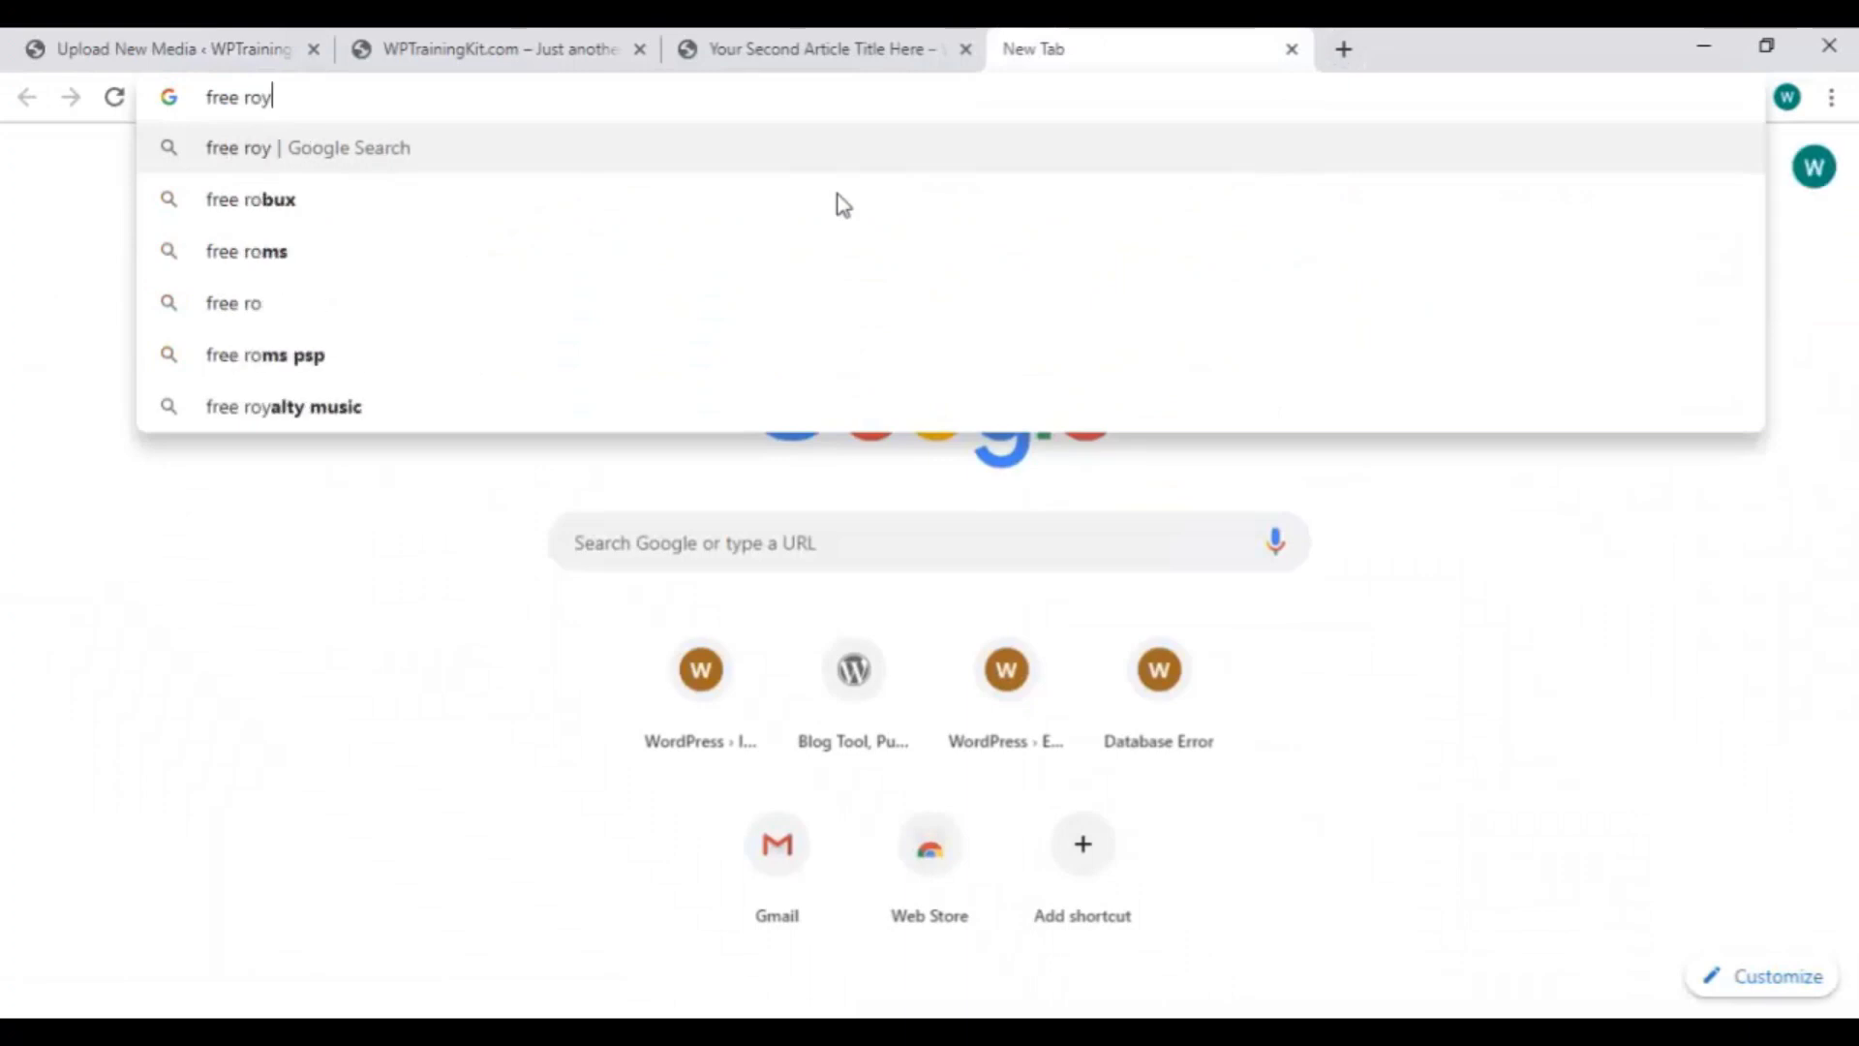
pyautogui.write('alty image')
pyautogui.press('Return')
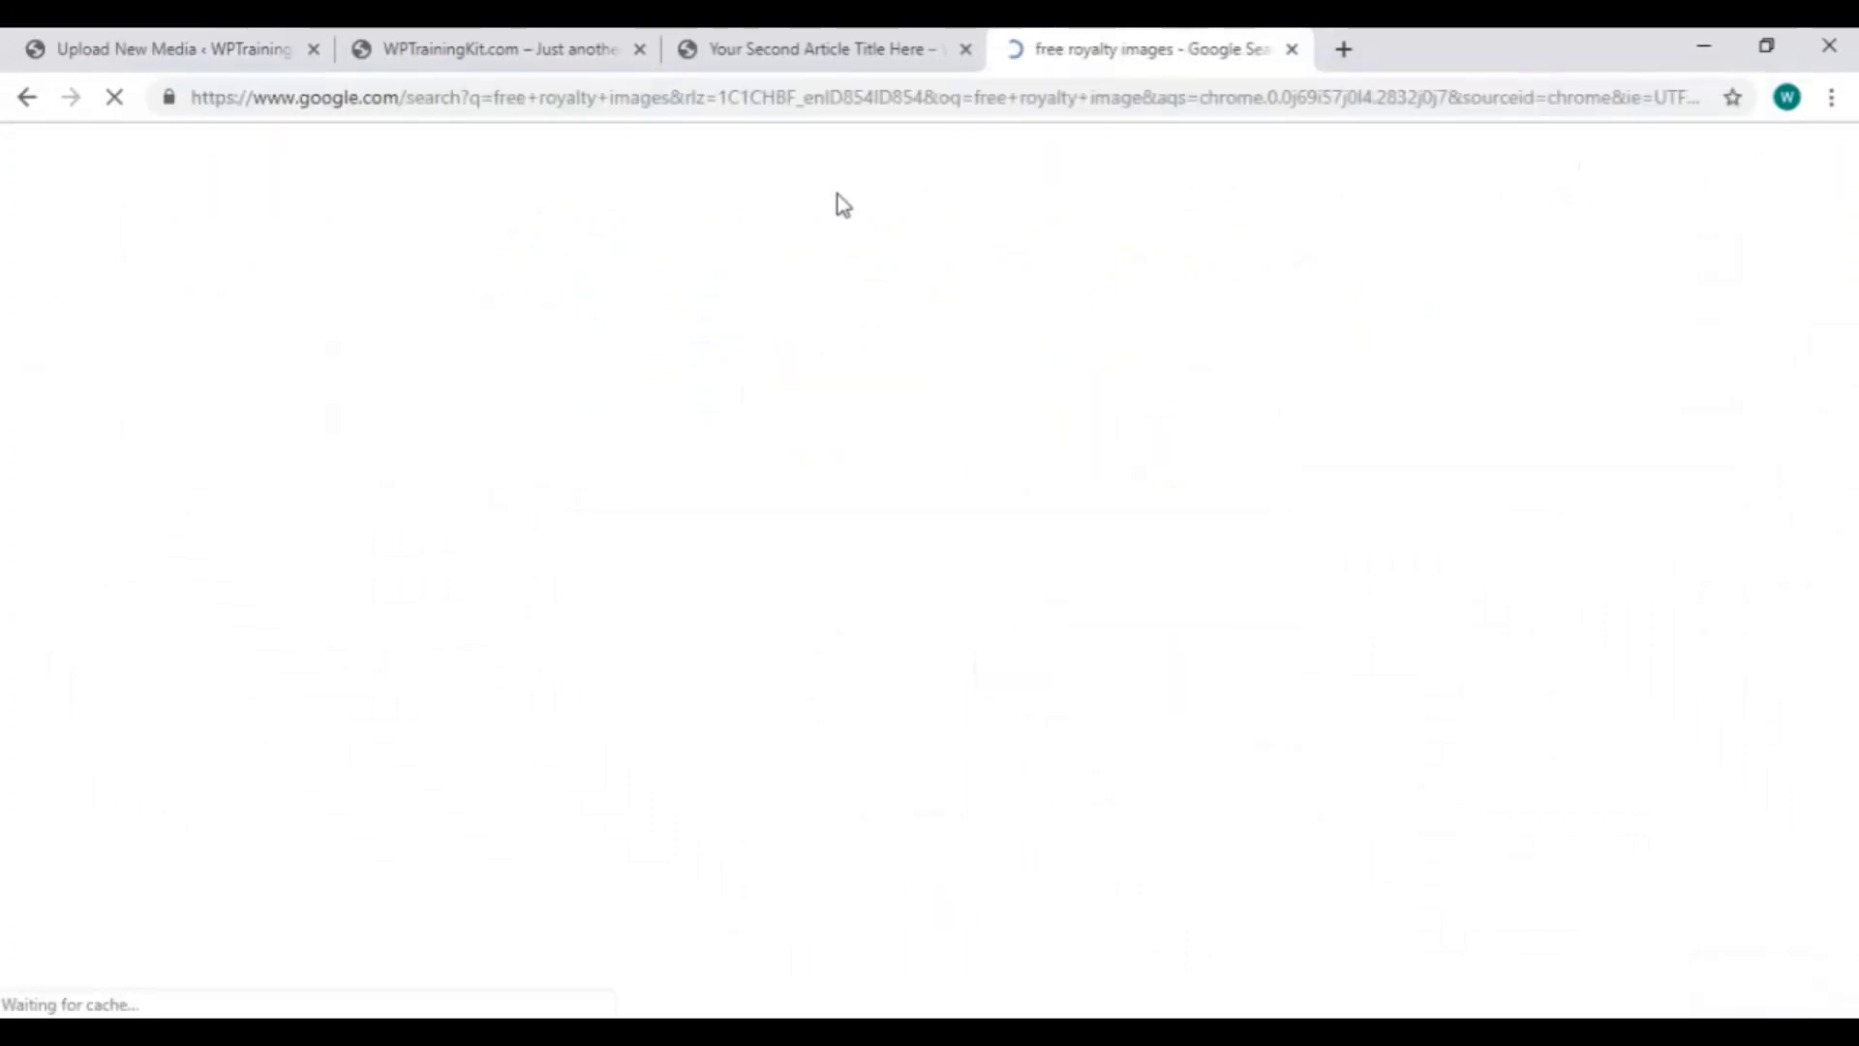
pyautogui.scroll(-3, 971, 394)
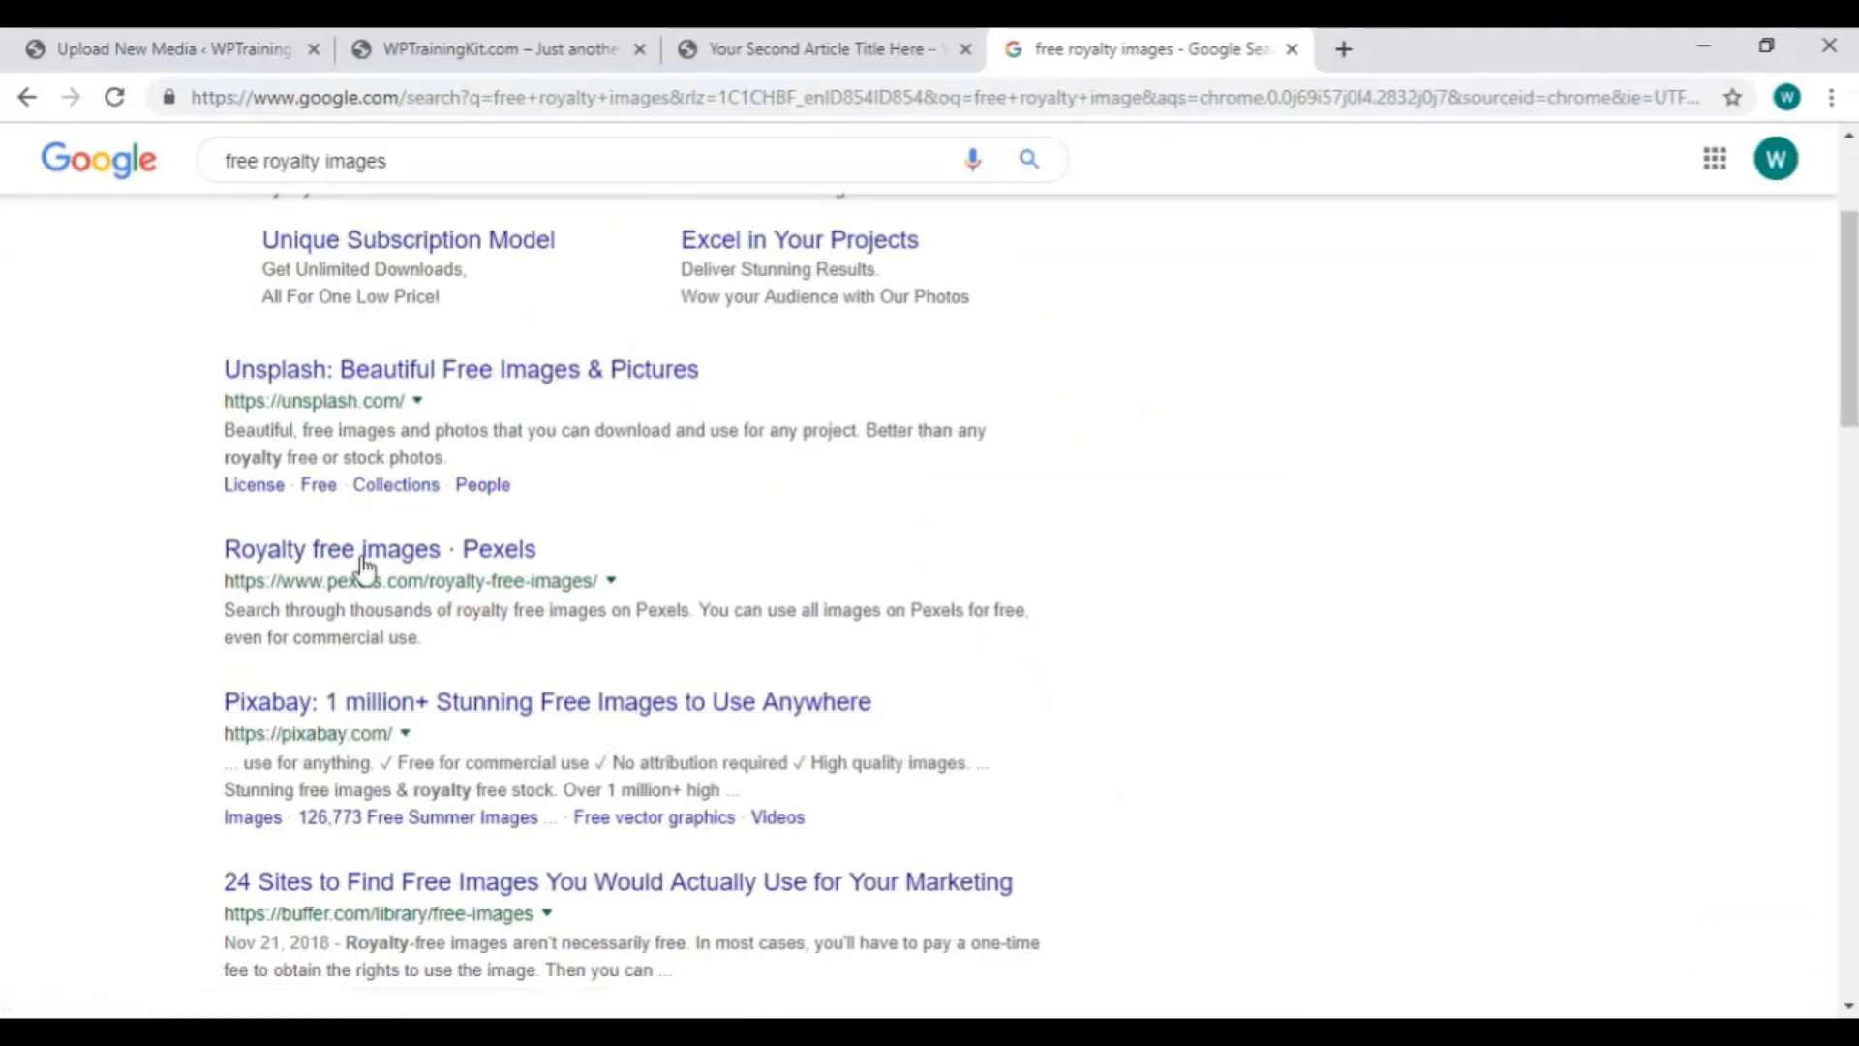
pyautogui.click(555, 717)
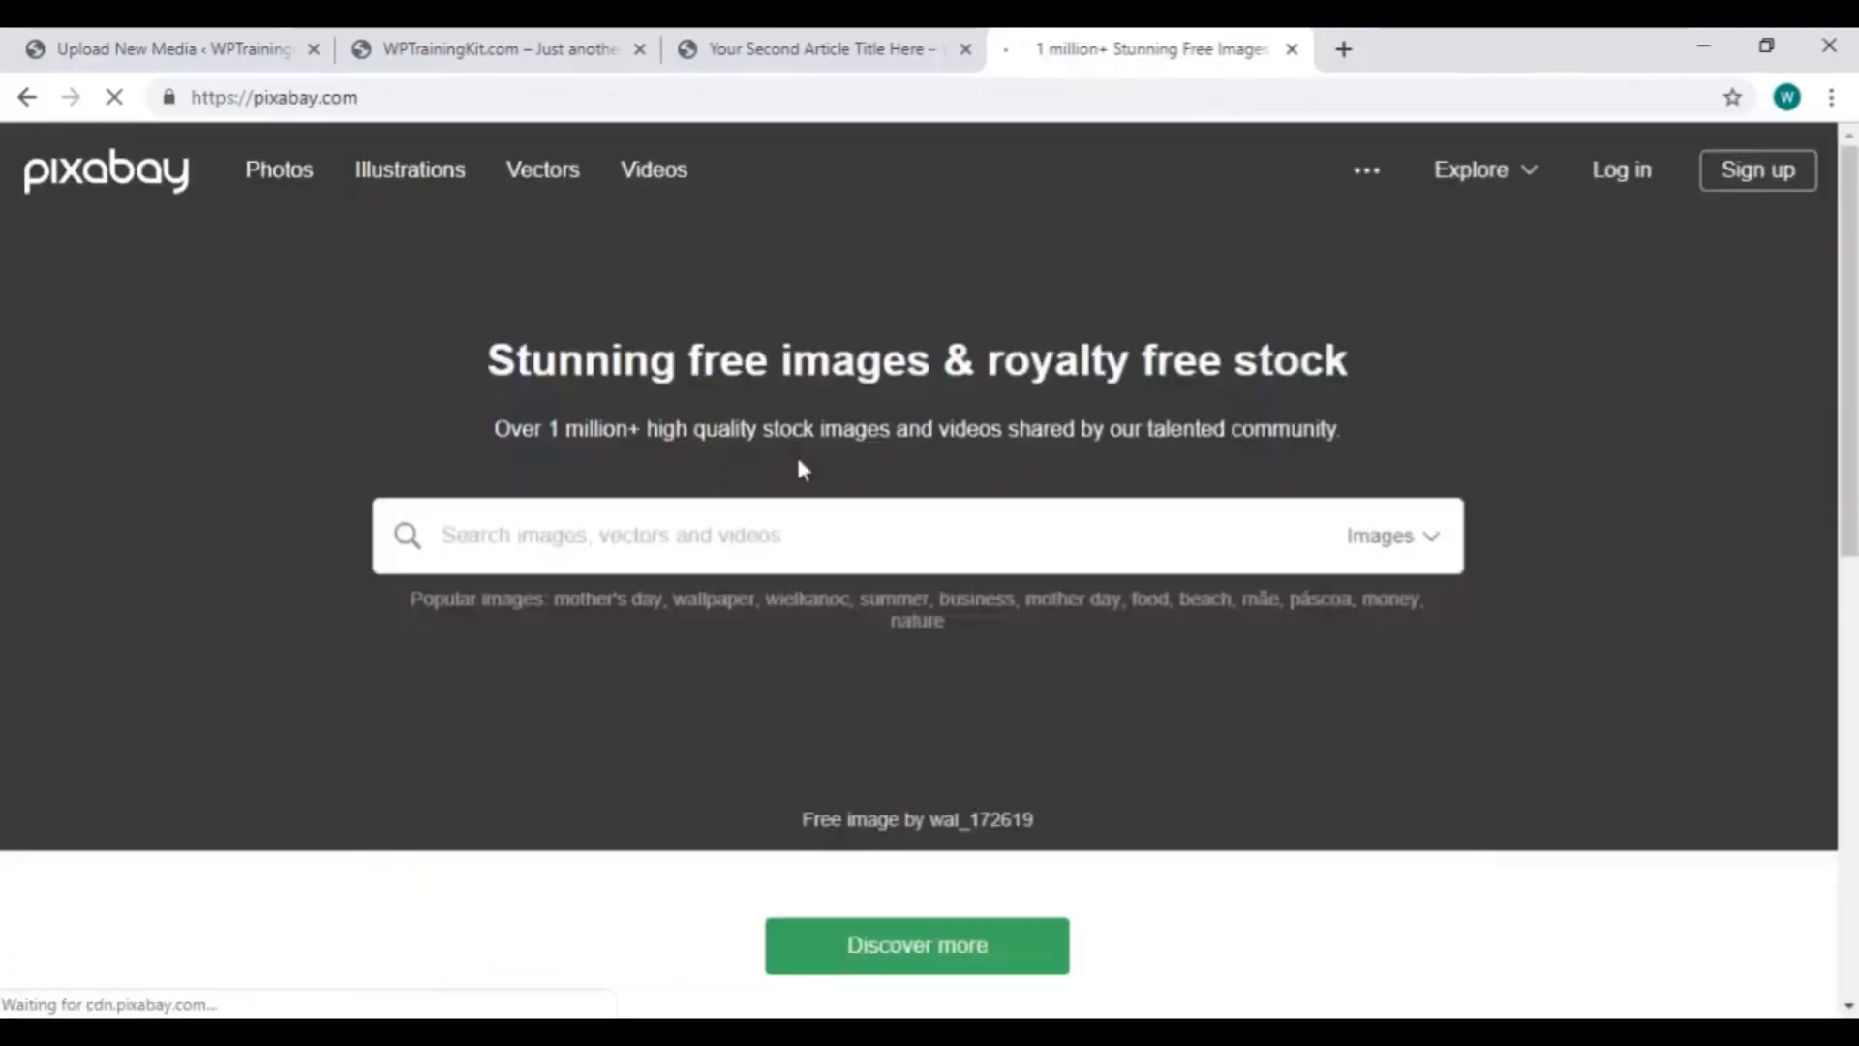
# Download the mountain lake landscape photo from Pixabay as a 640×426 JPG and return to the WordPress media upload page.
pyautogui.scroll(-5, 627, 484)
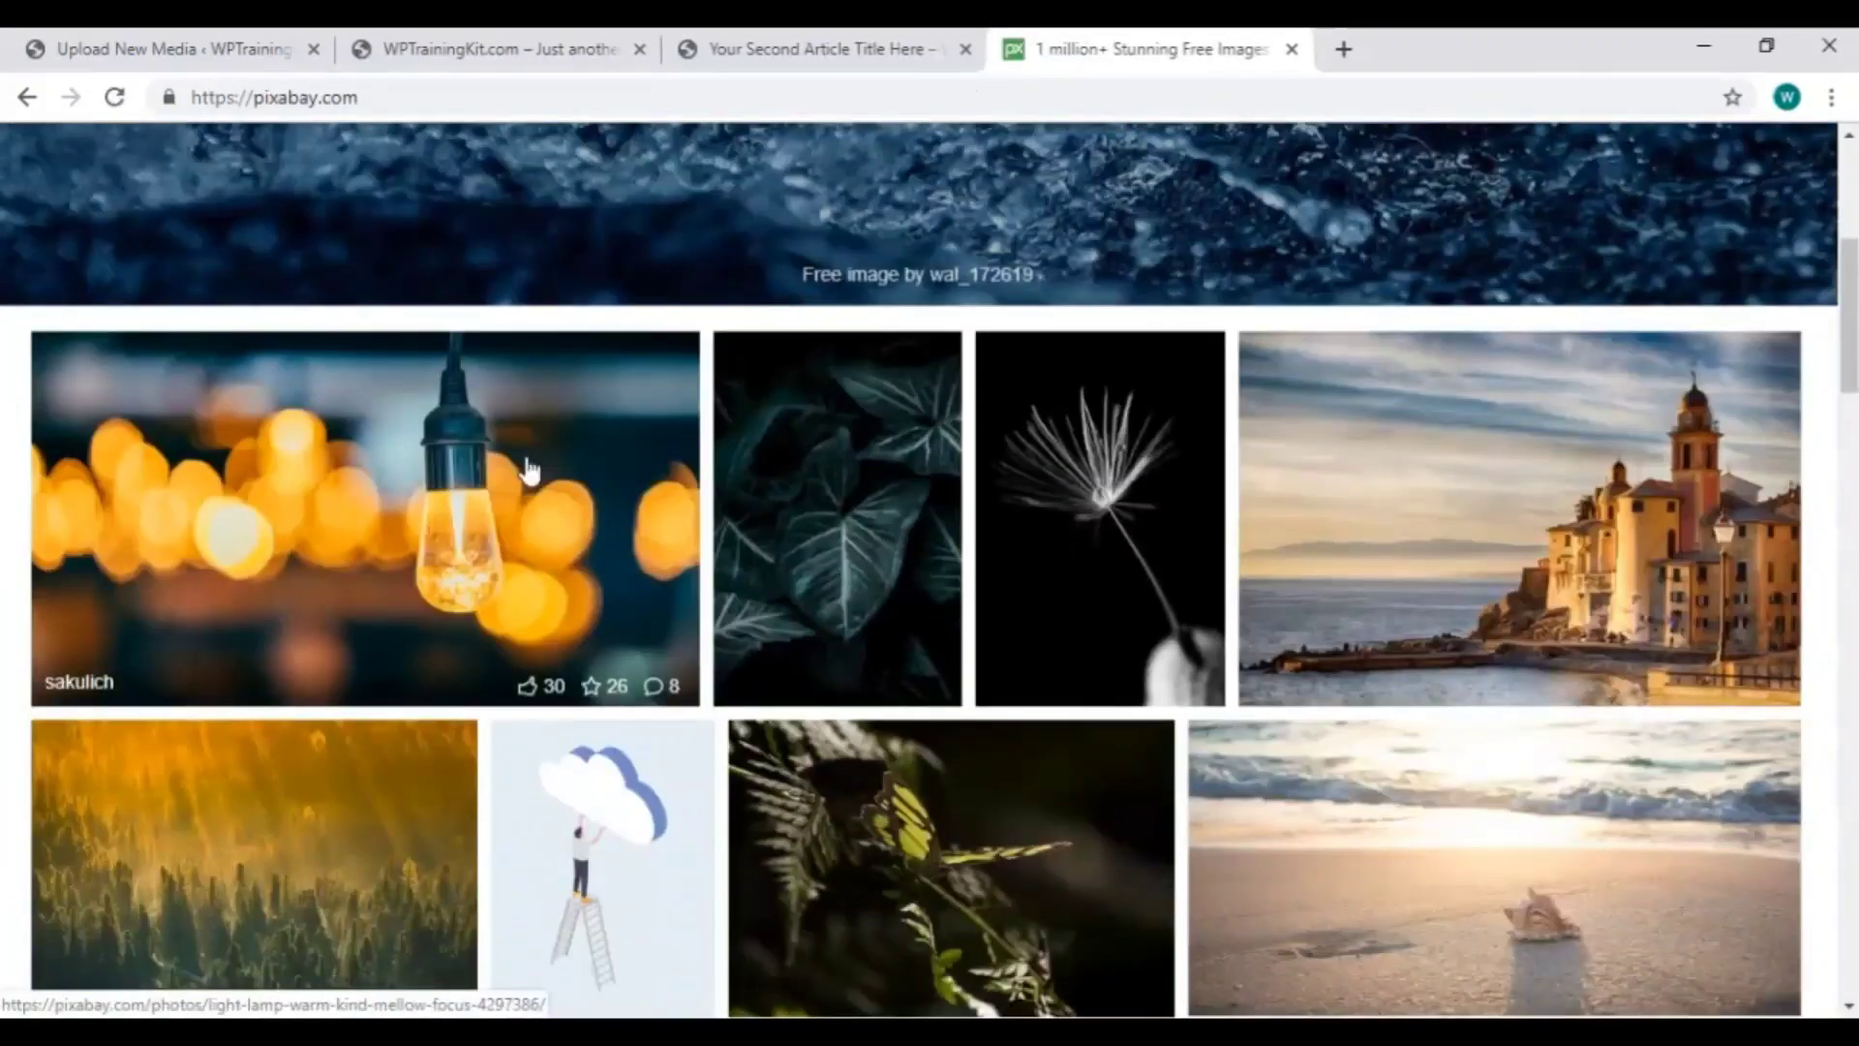
pyautogui.scroll(-5, 528, 472)
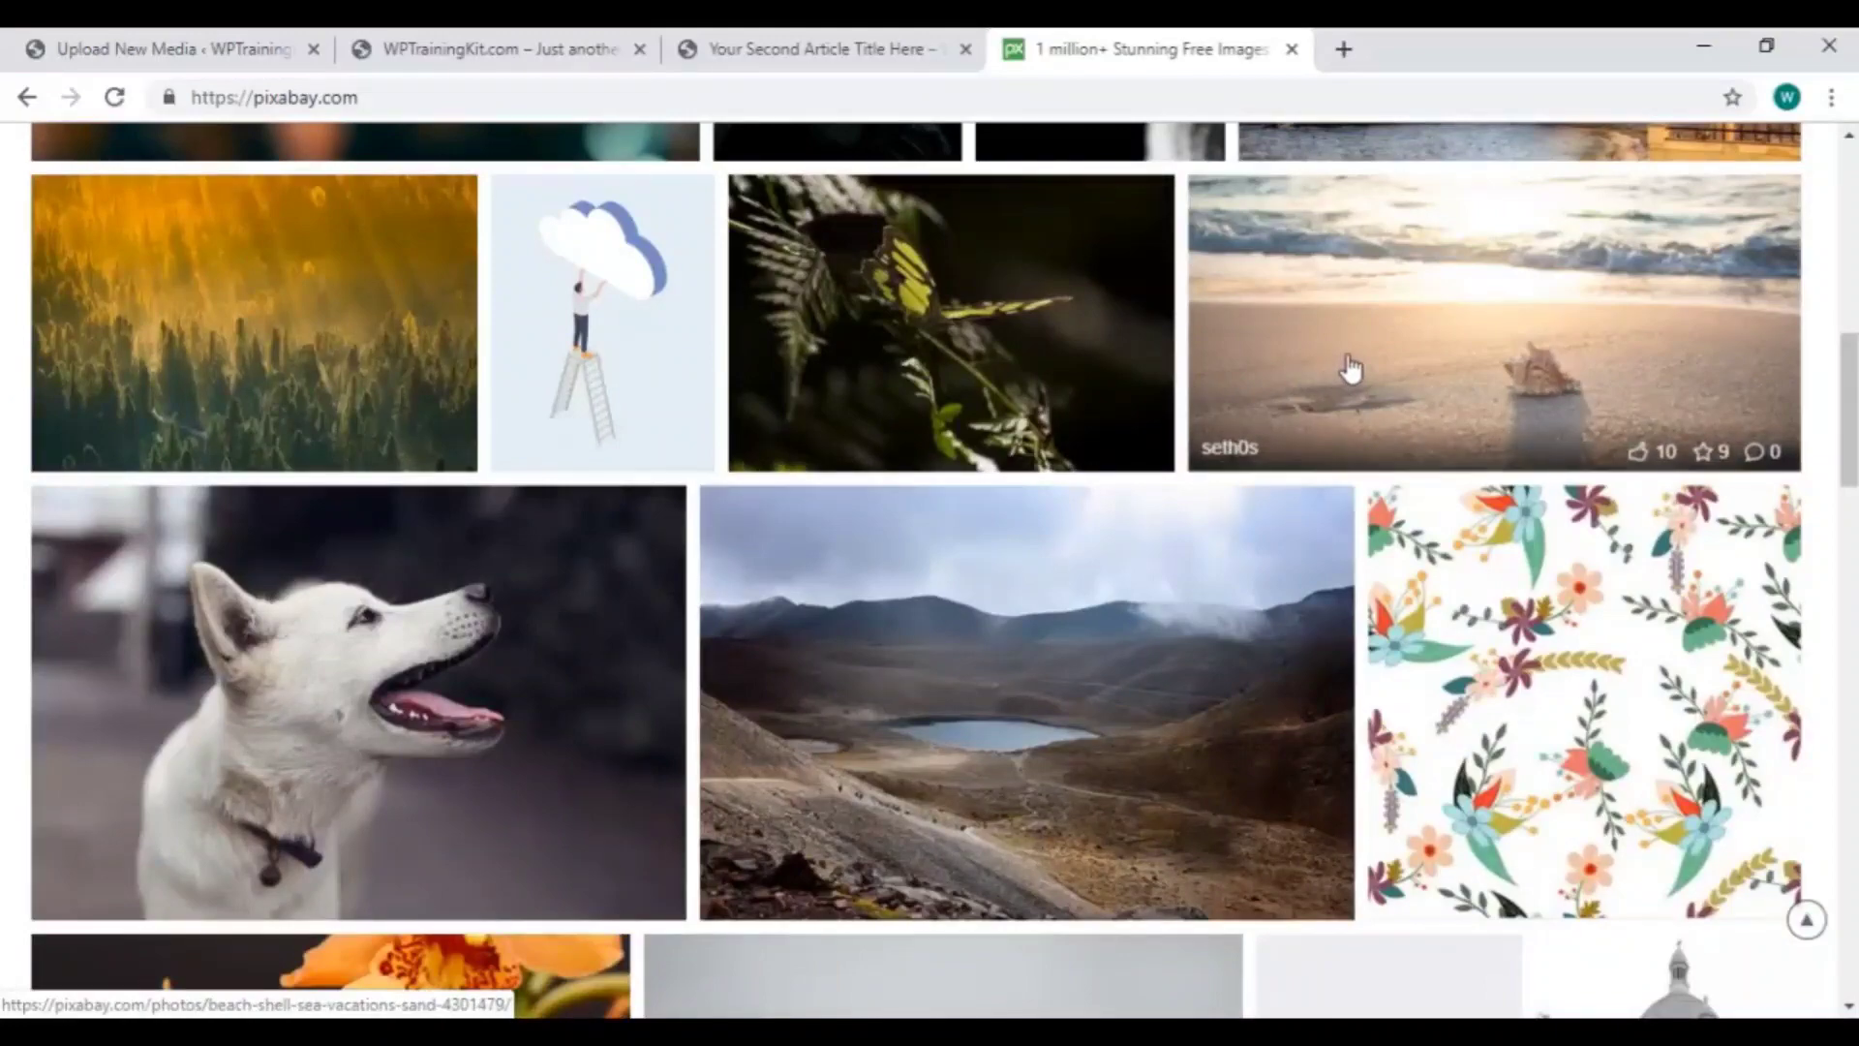
pyautogui.click(990, 646)
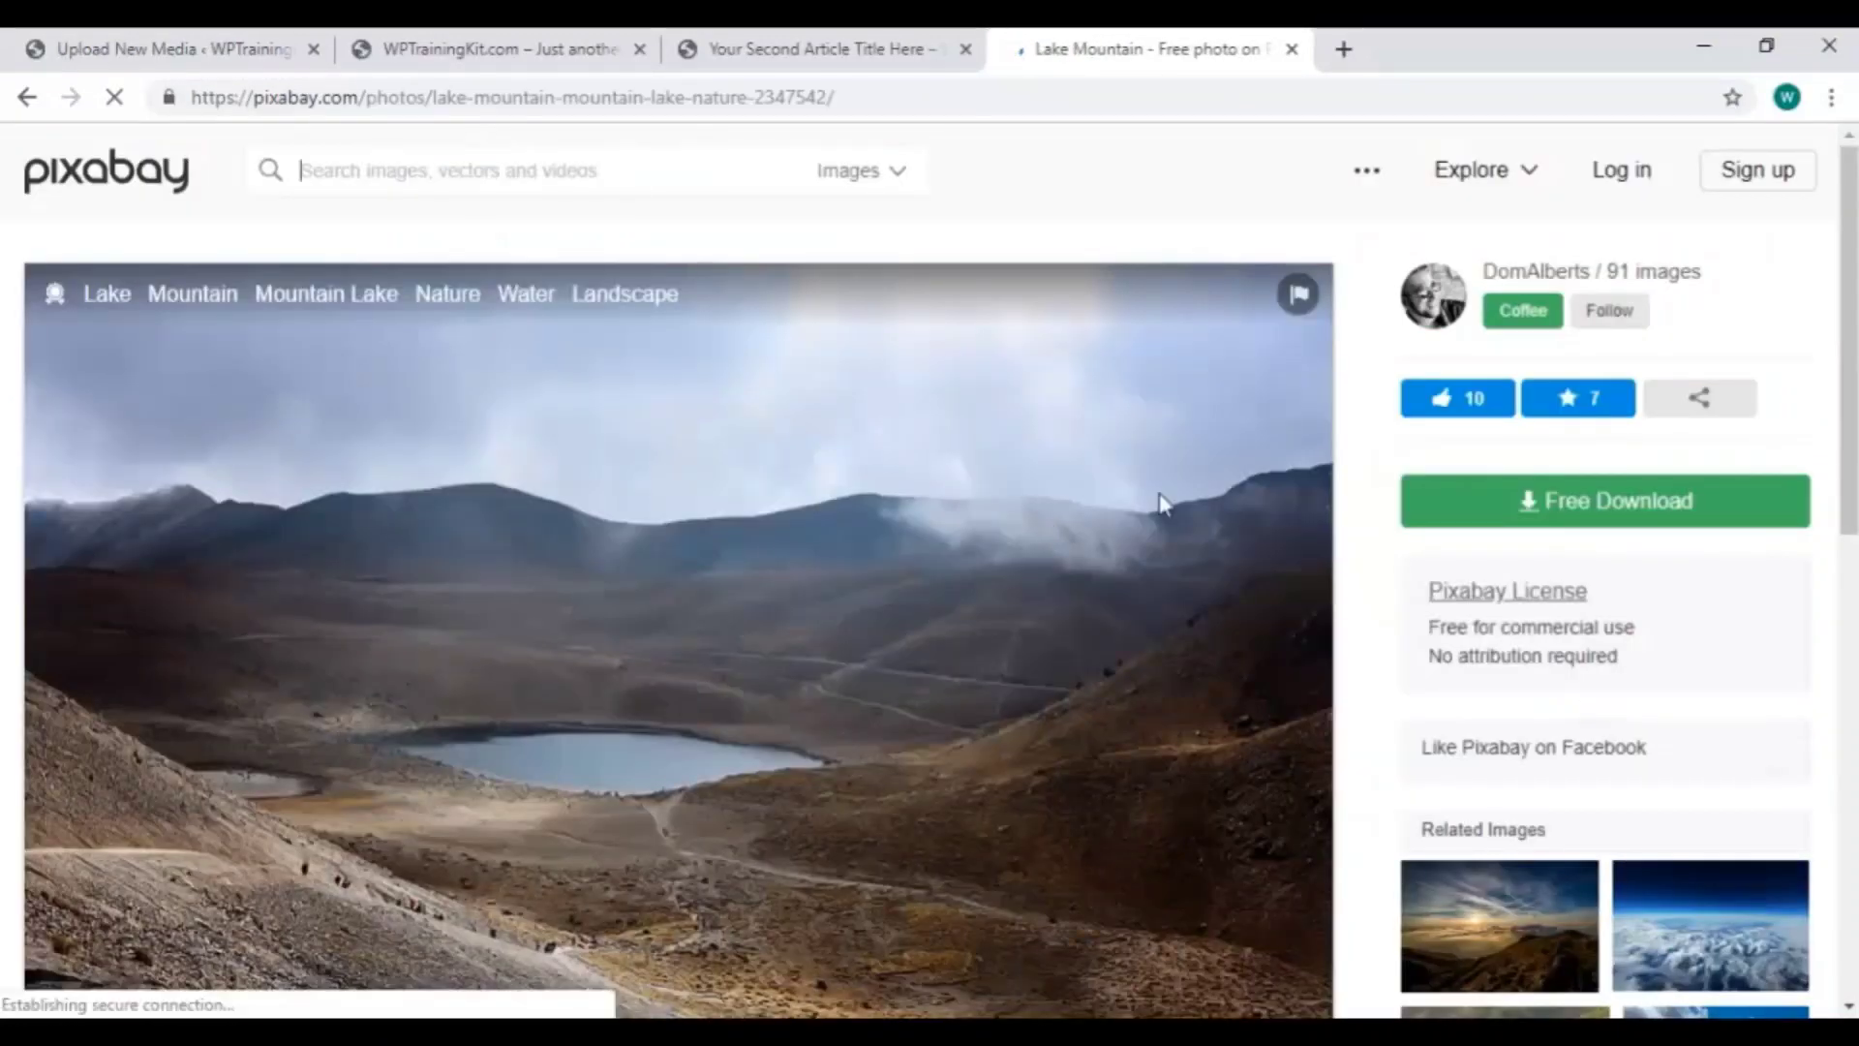
pyautogui.scroll(-3, 1189, 484)
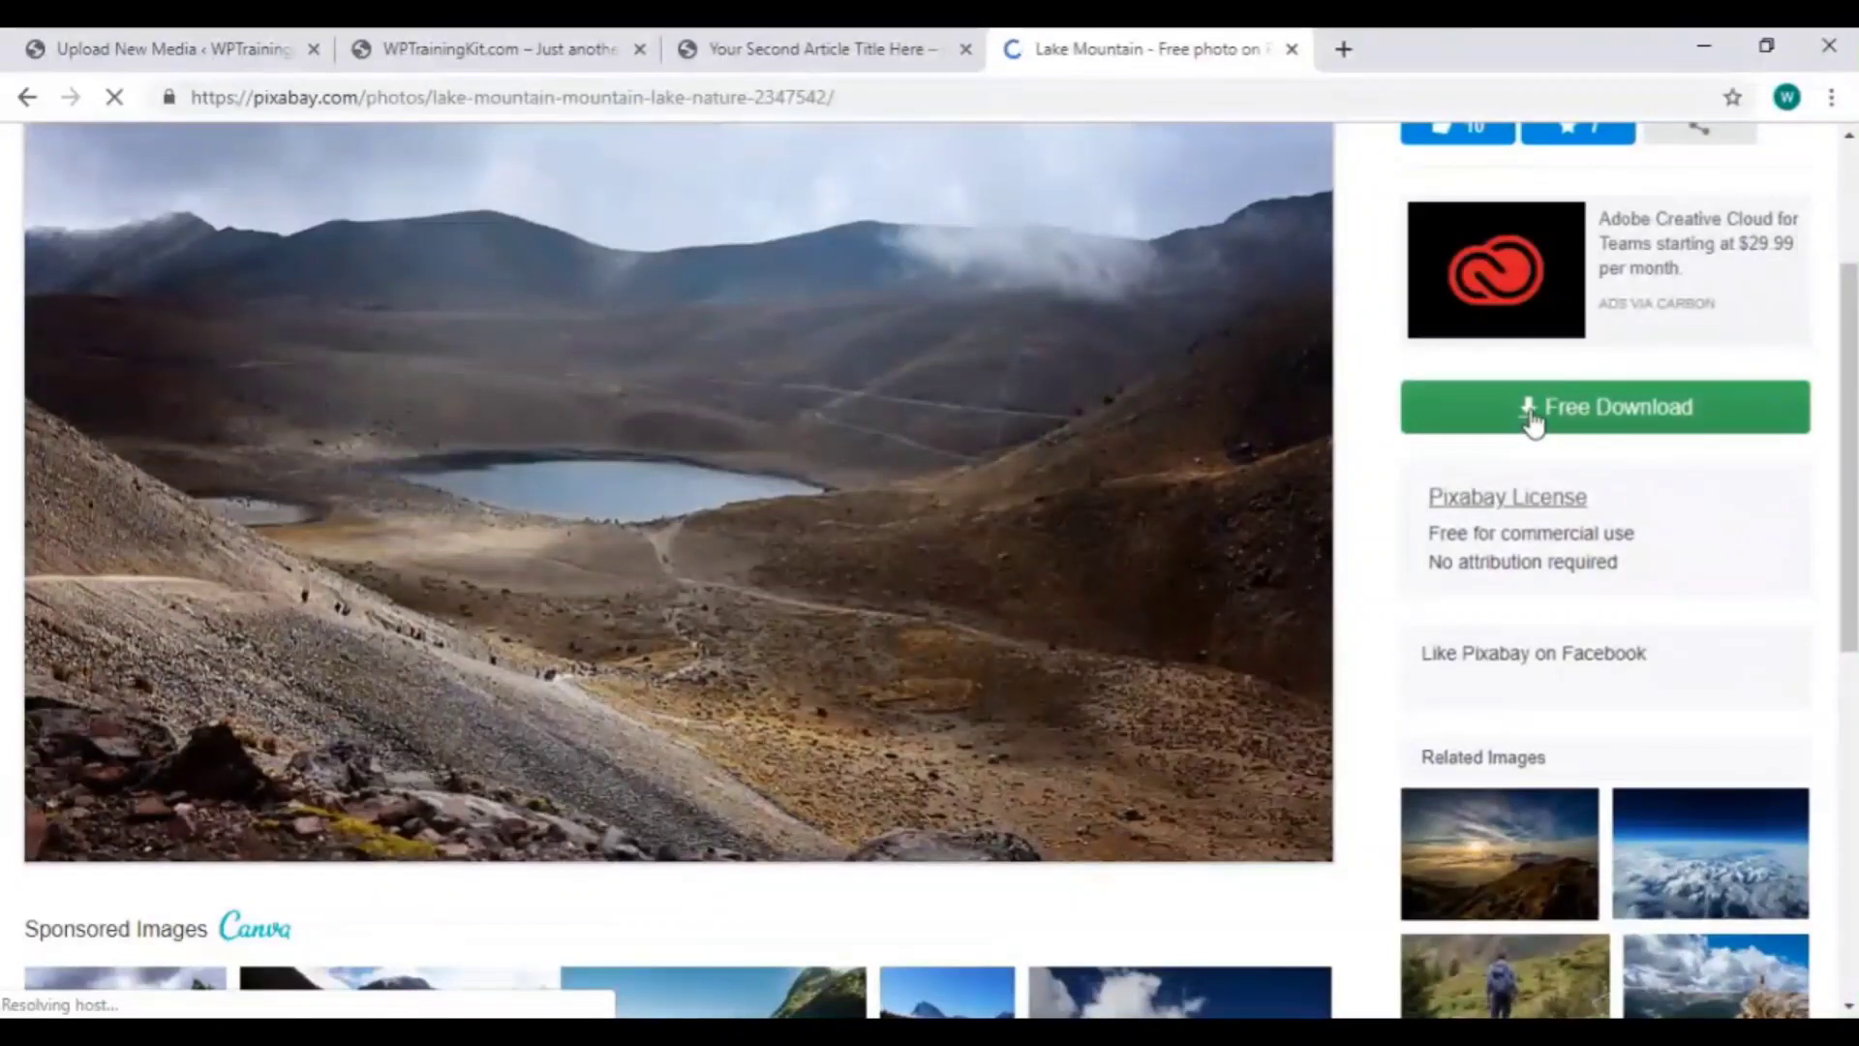
pyautogui.click(1701, 411)
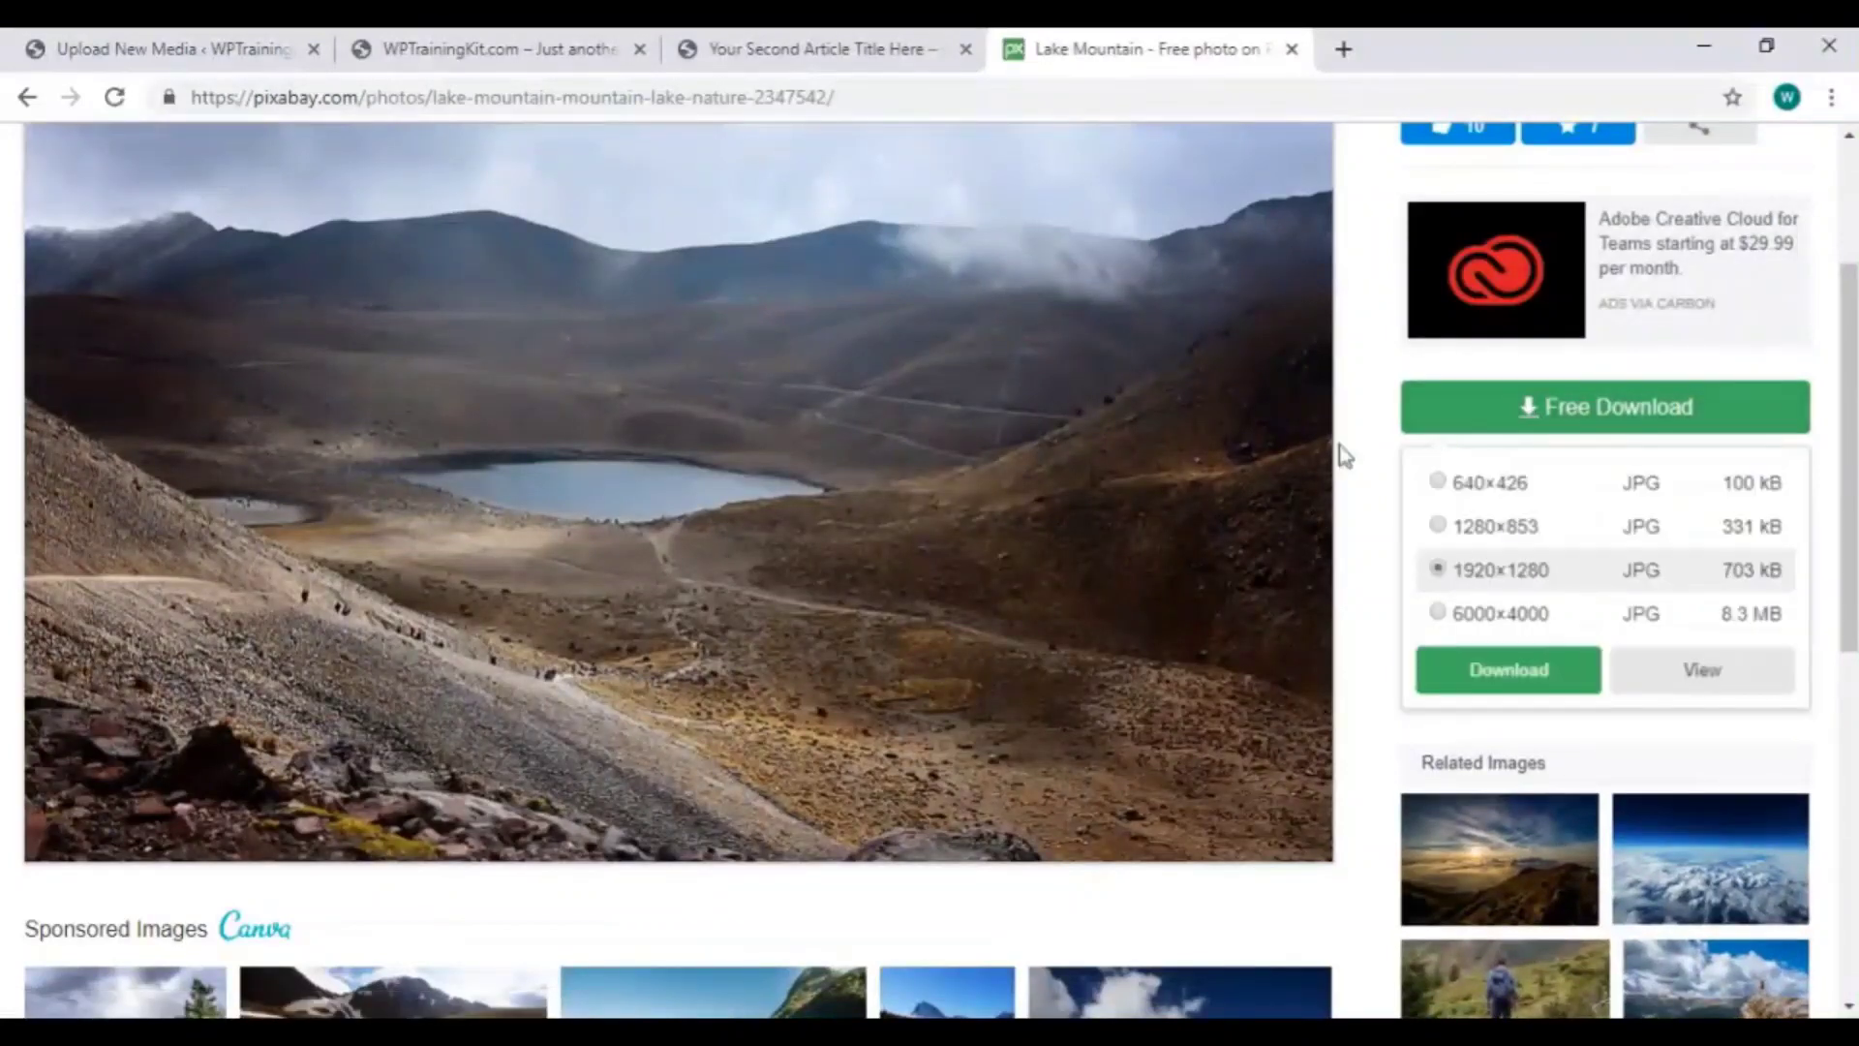
pyautogui.click(1457, 483)
pyautogui.click(1524, 674)
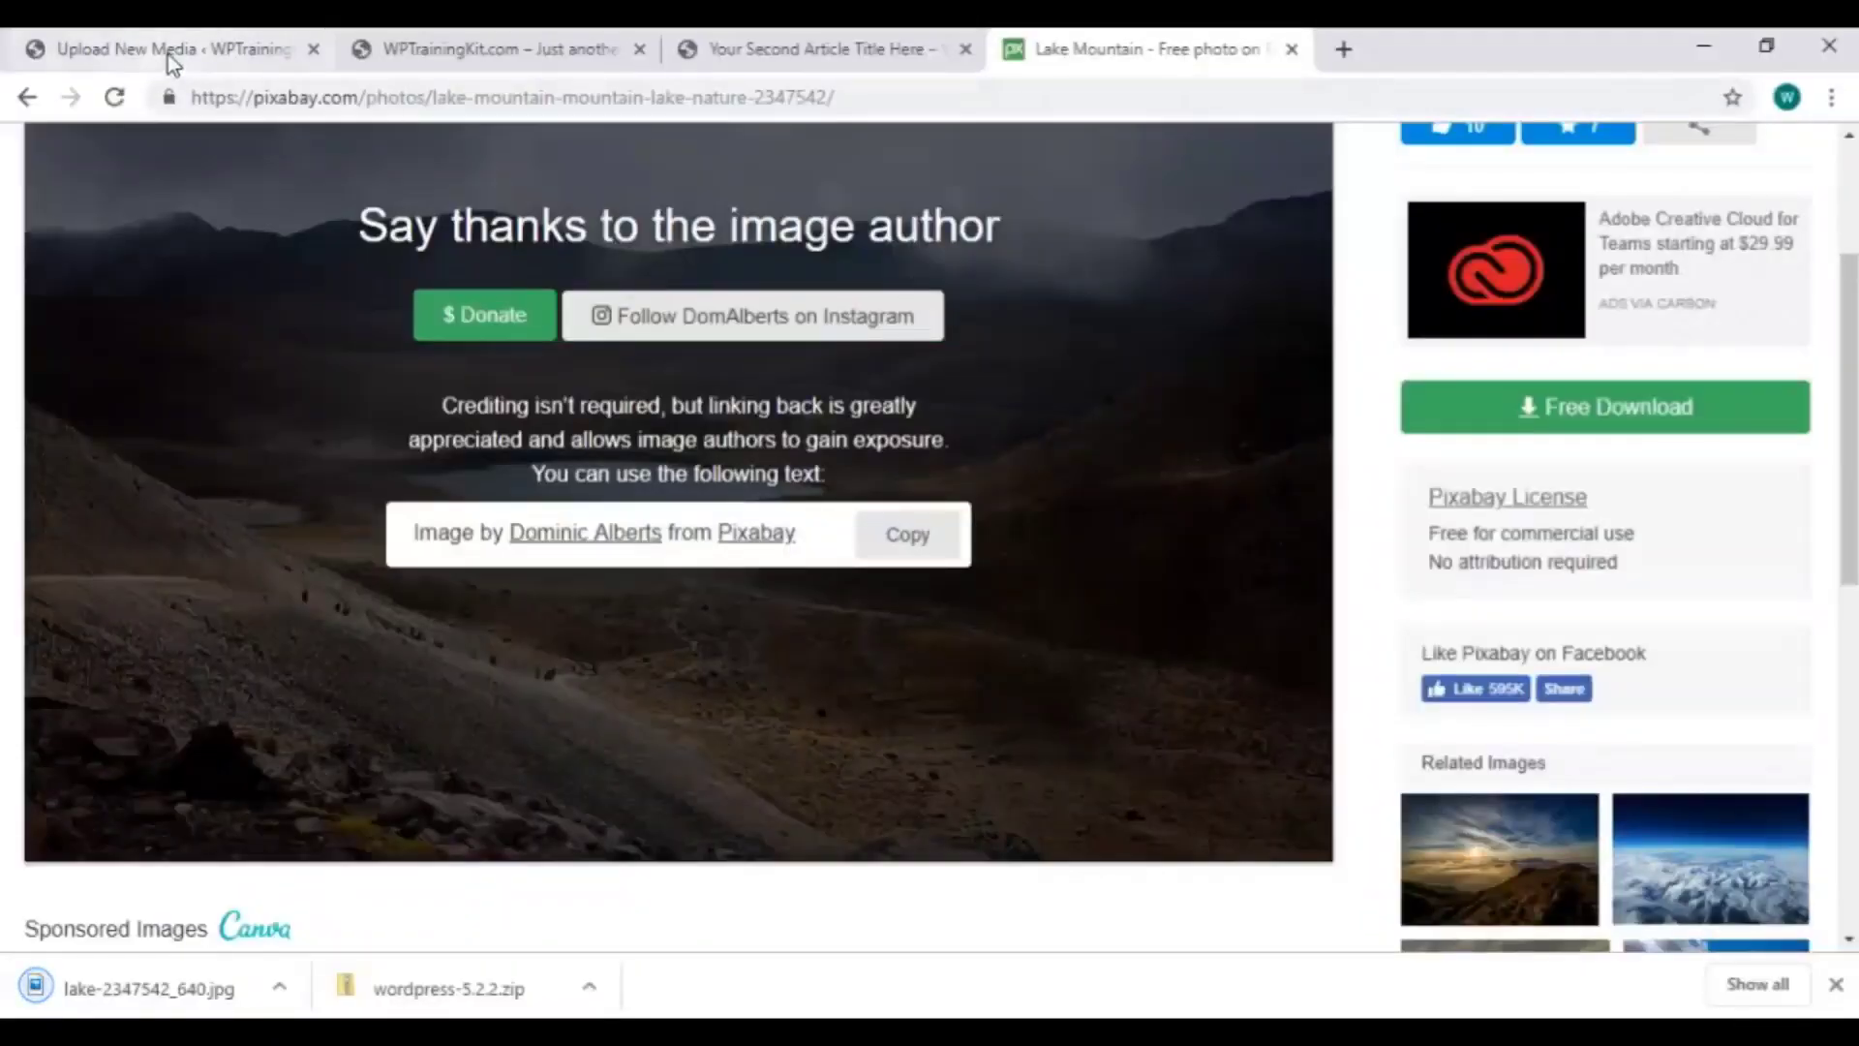
pyautogui.click(172, 59)
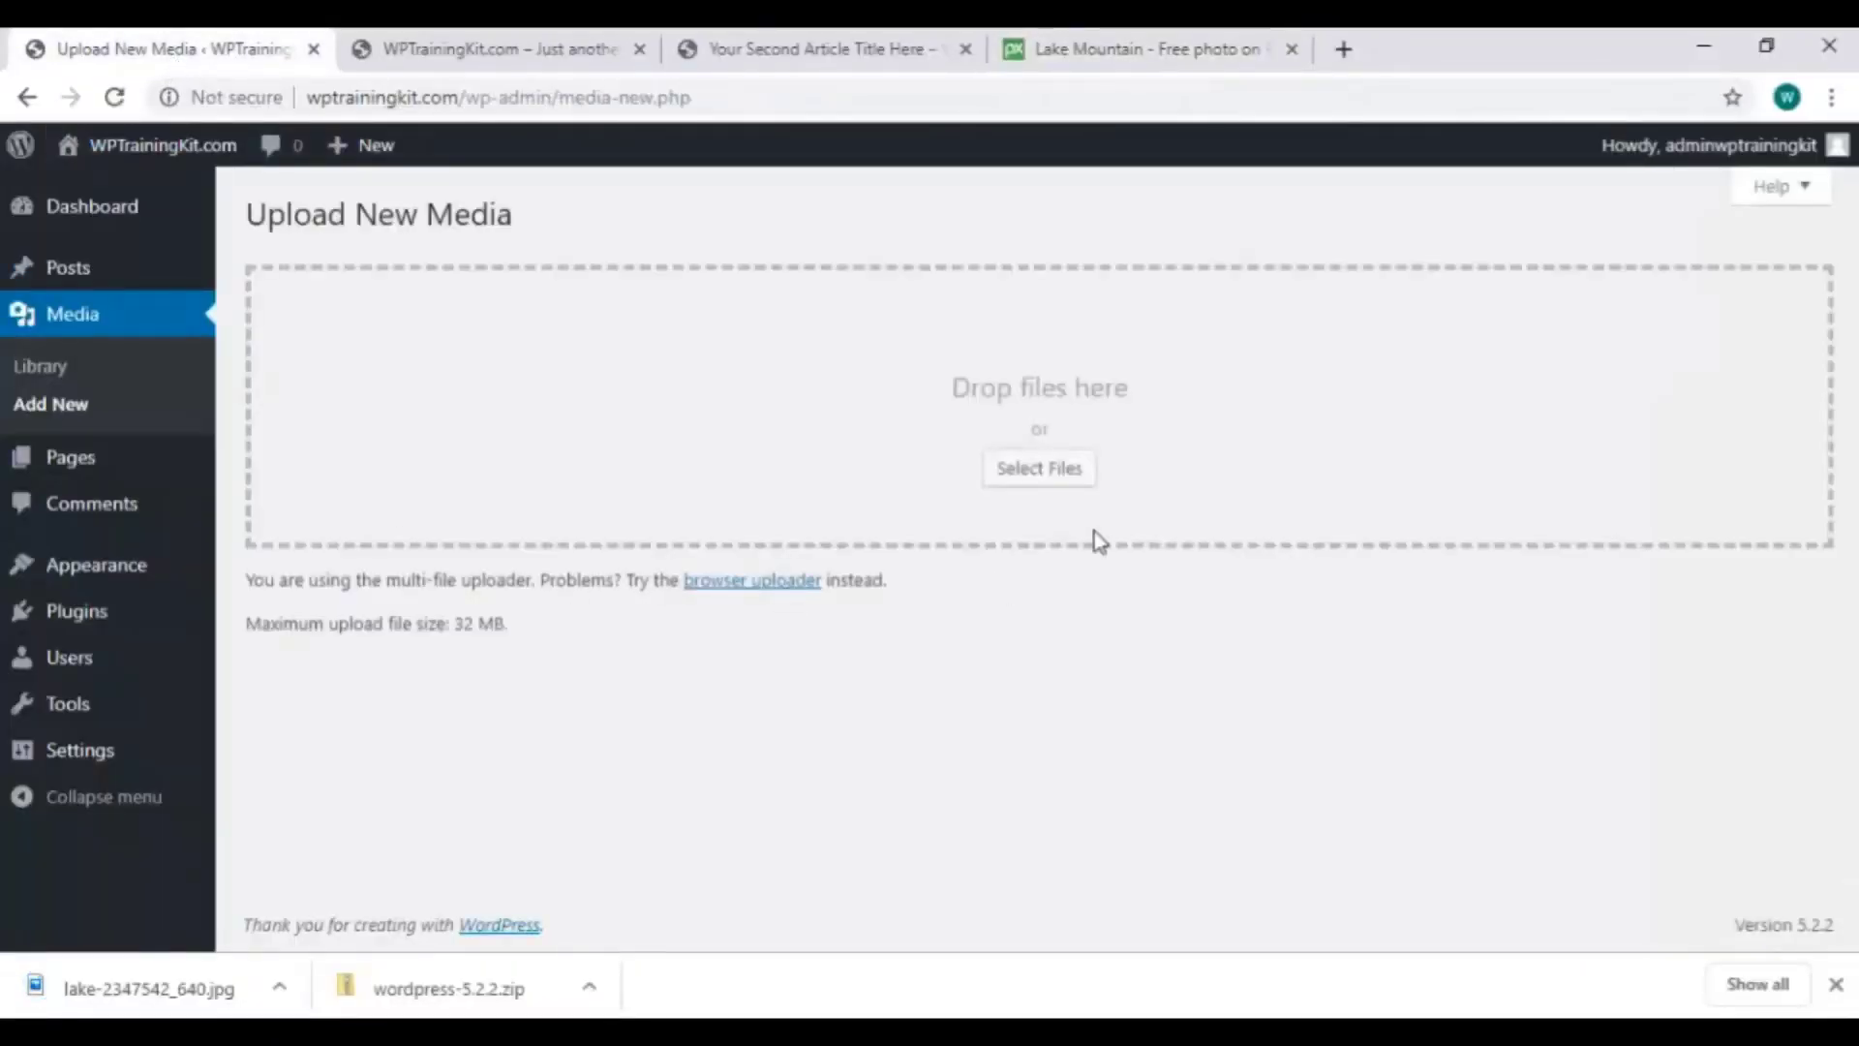
# Upload the downloaded image lake-2347542_640 from the Downloads folder to the WordPress media library.
pyautogui.click(1067, 474)
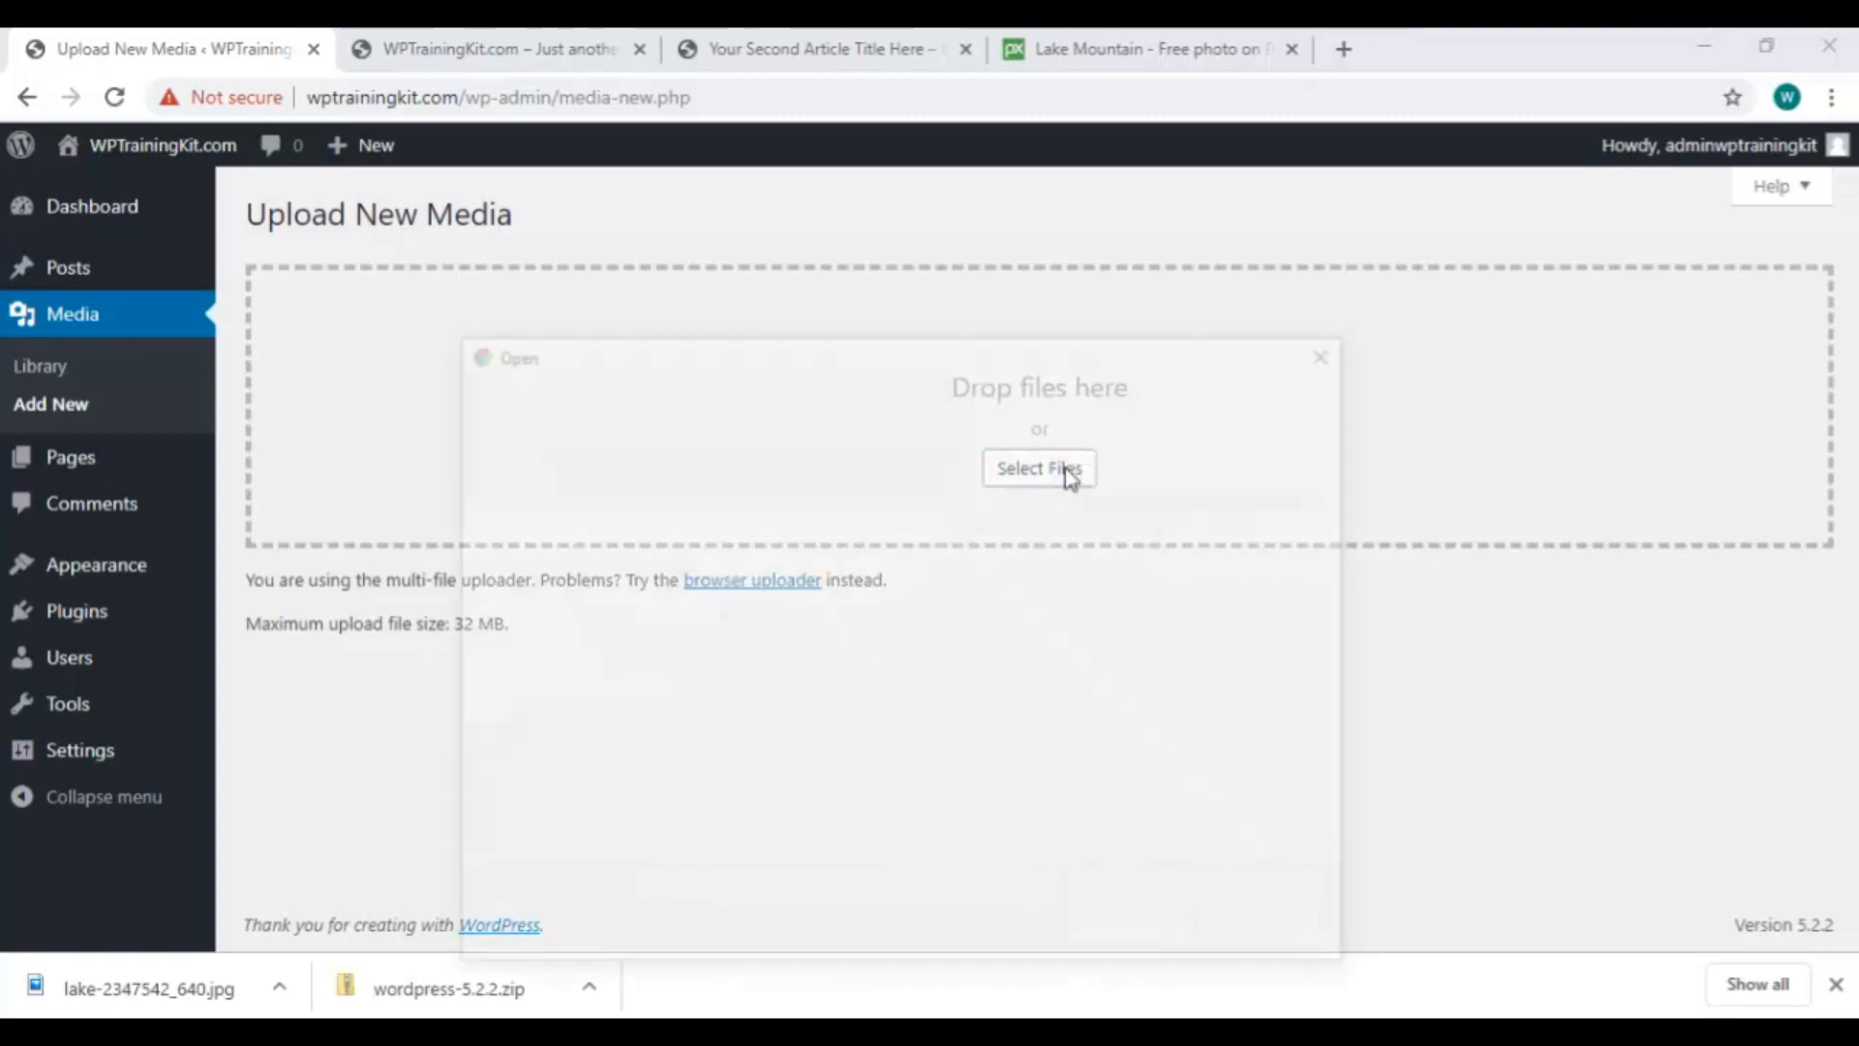
pyautogui.click(1107, 713)
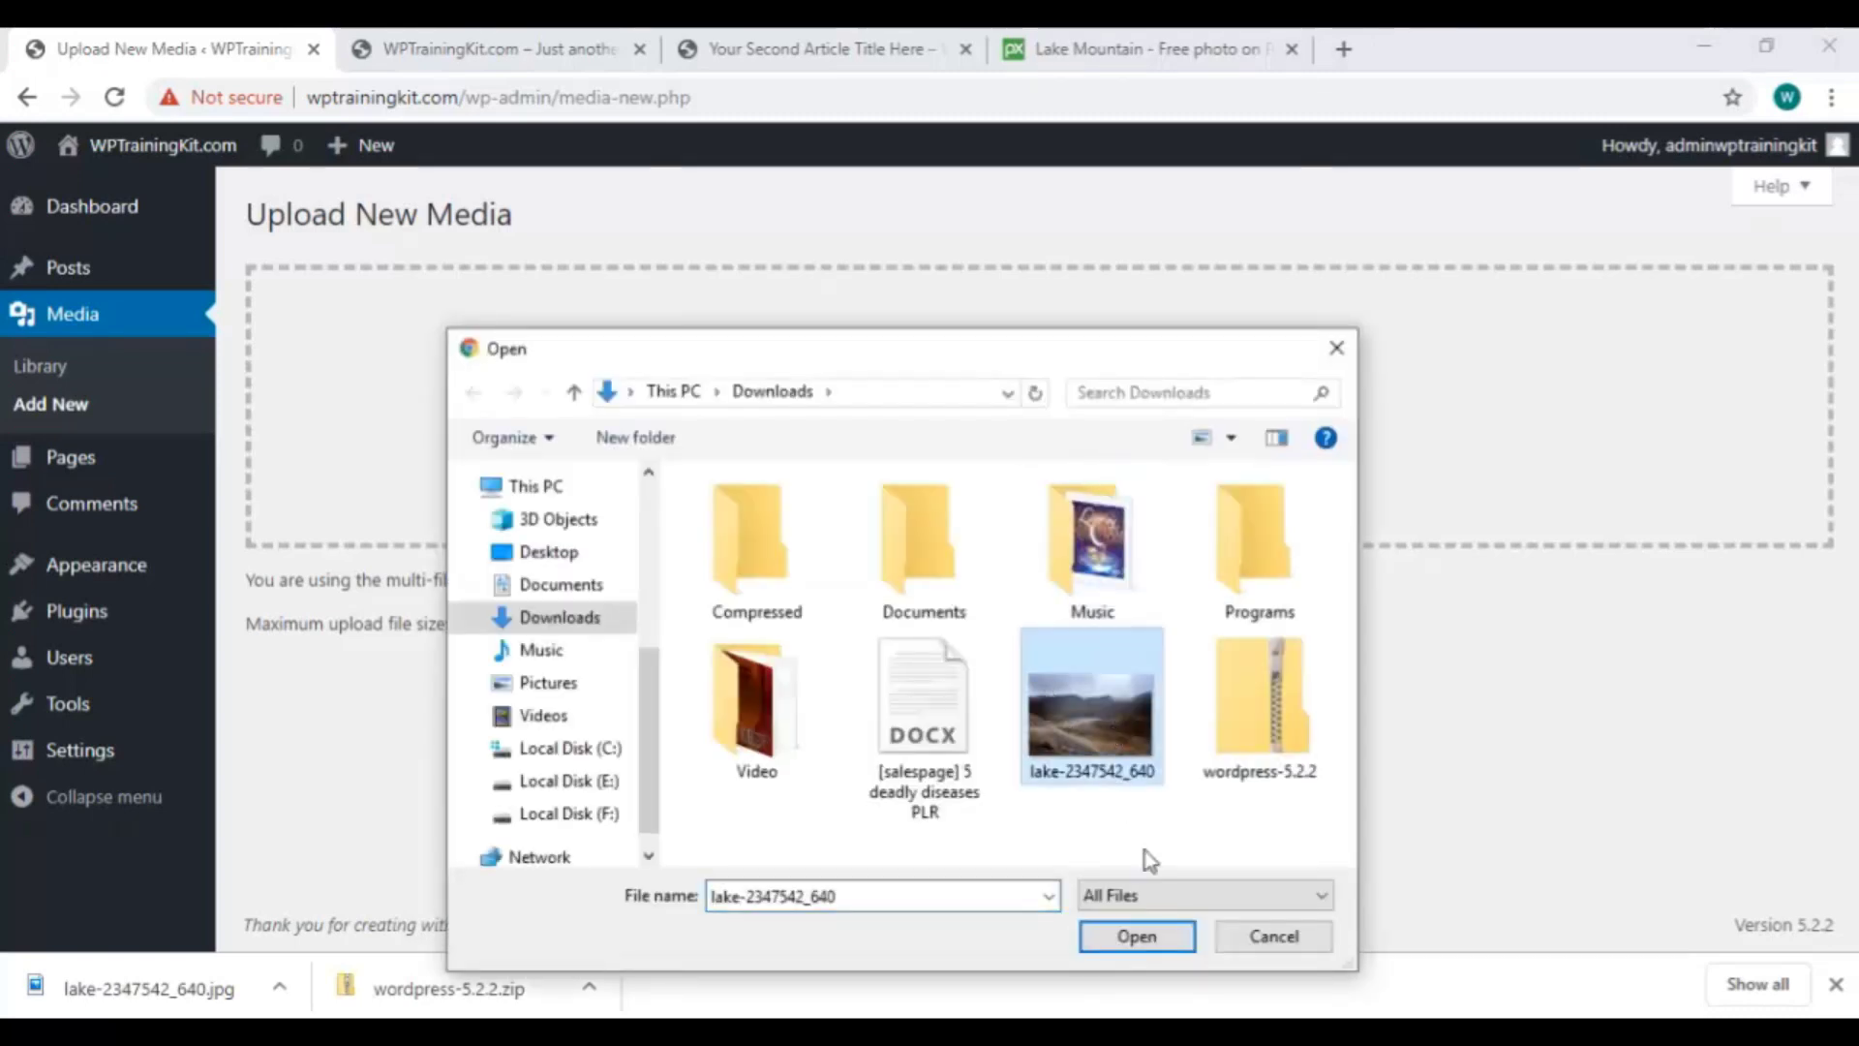
pyautogui.click(1164, 943)
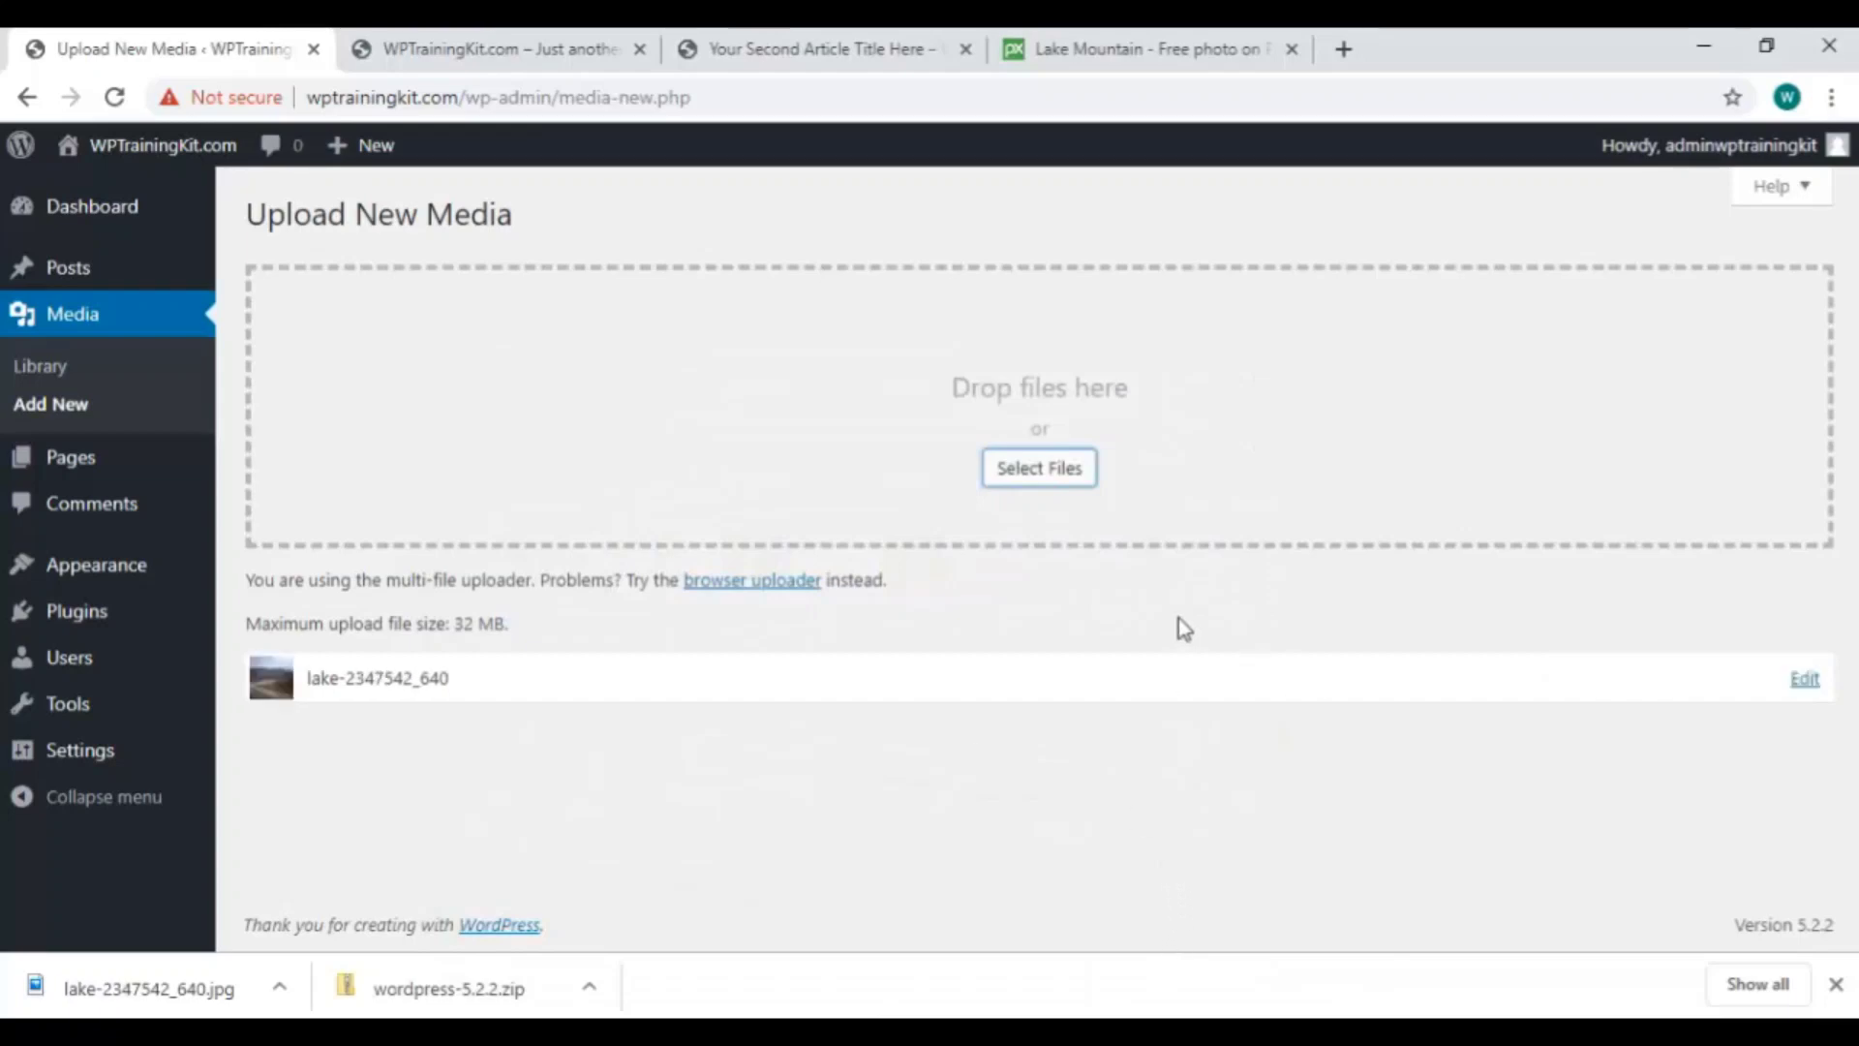
# Download the related Wanderer Backpack Hike photo from Pixabay as a 640×383 JPG.
pyautogui.click(1124, 51)
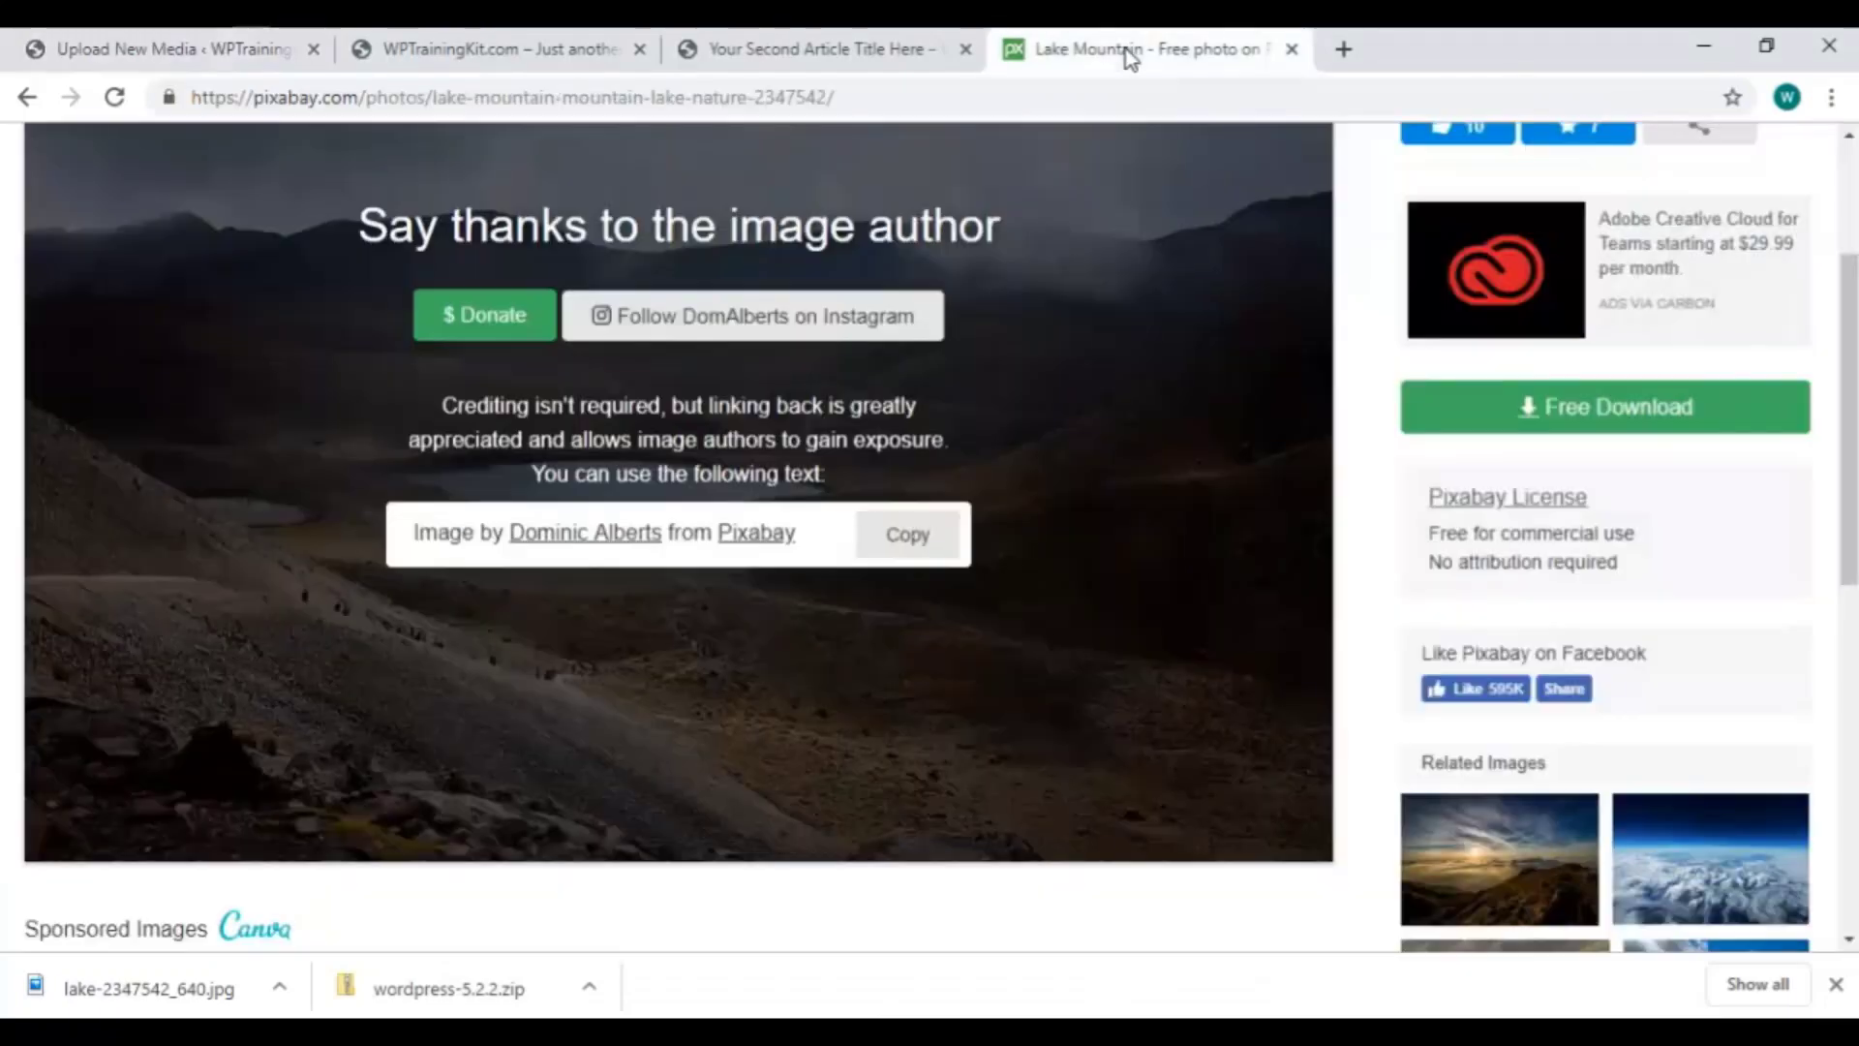
pyautogui.scroll(-2, 968, 484)
pyautogui.click(1404, 739)
pyautogui.scroll(-1, 1259, 532)
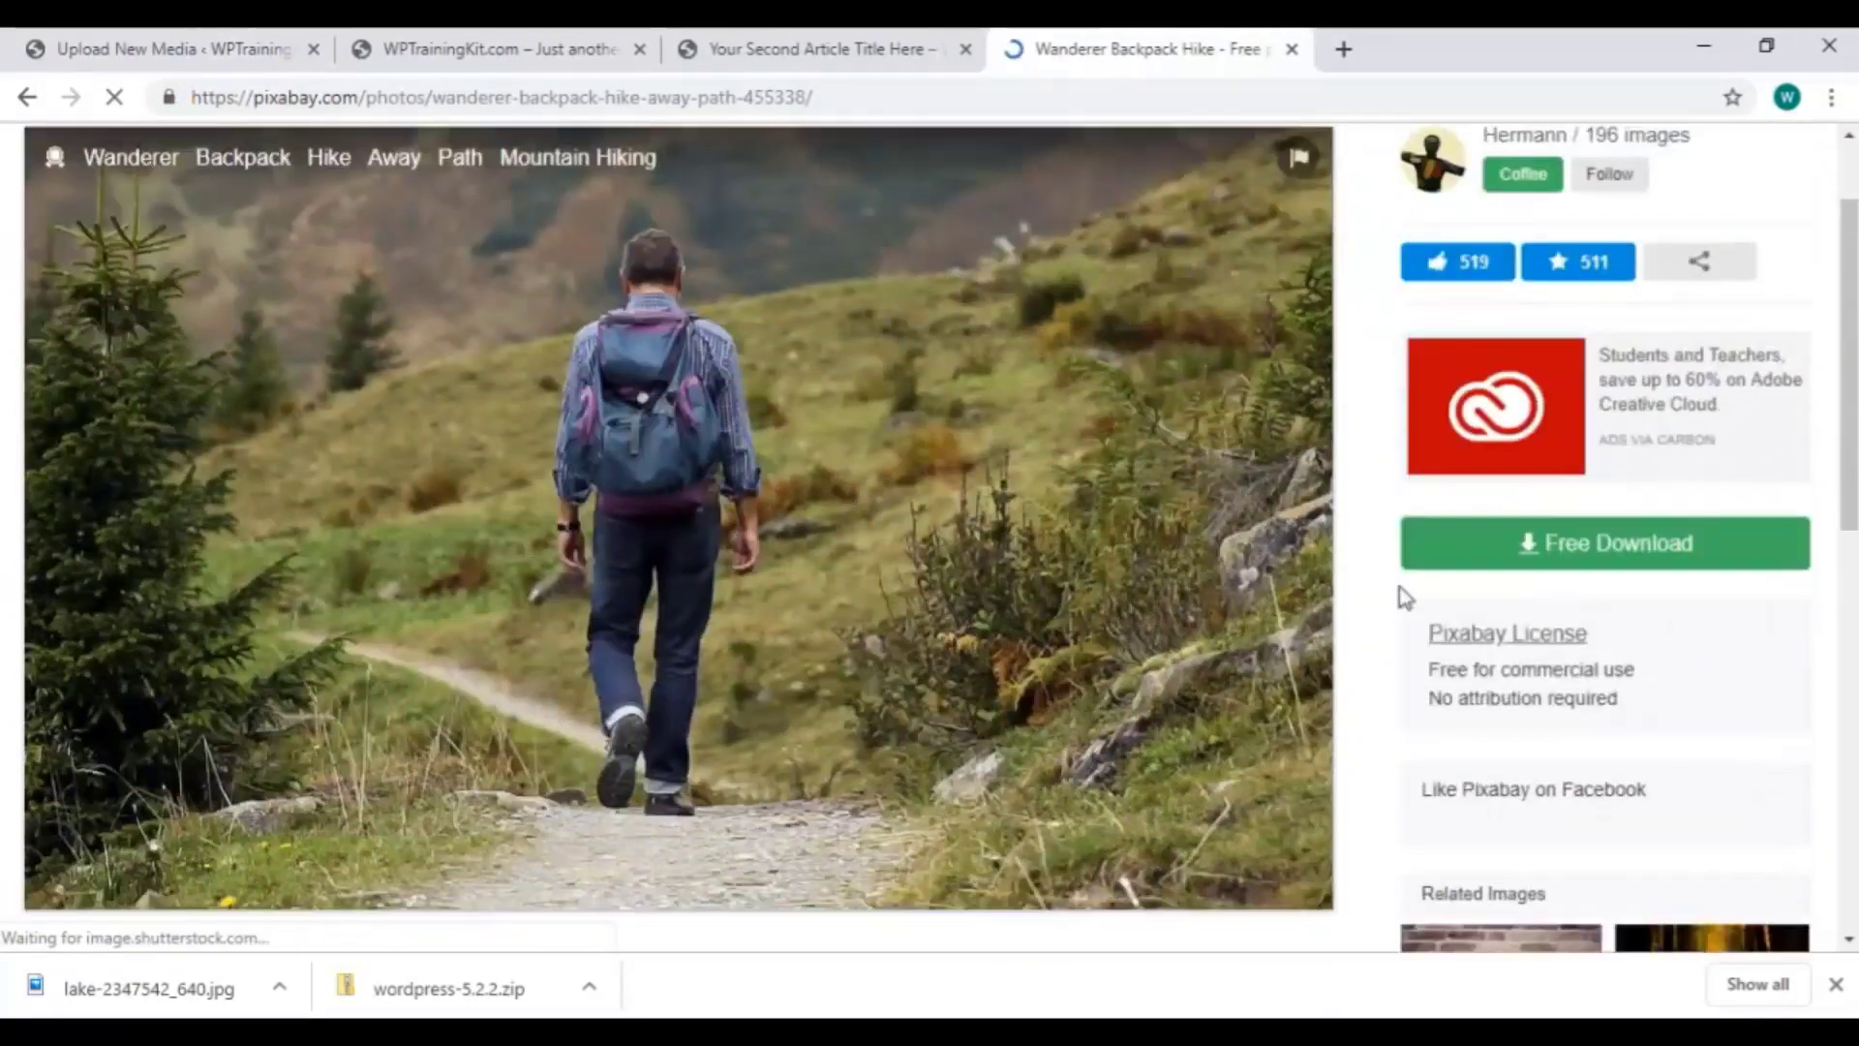
pyautogui.click(1665, 547)
pyautogui.click(1486, 630)
pyautogui.click(1510, 804)
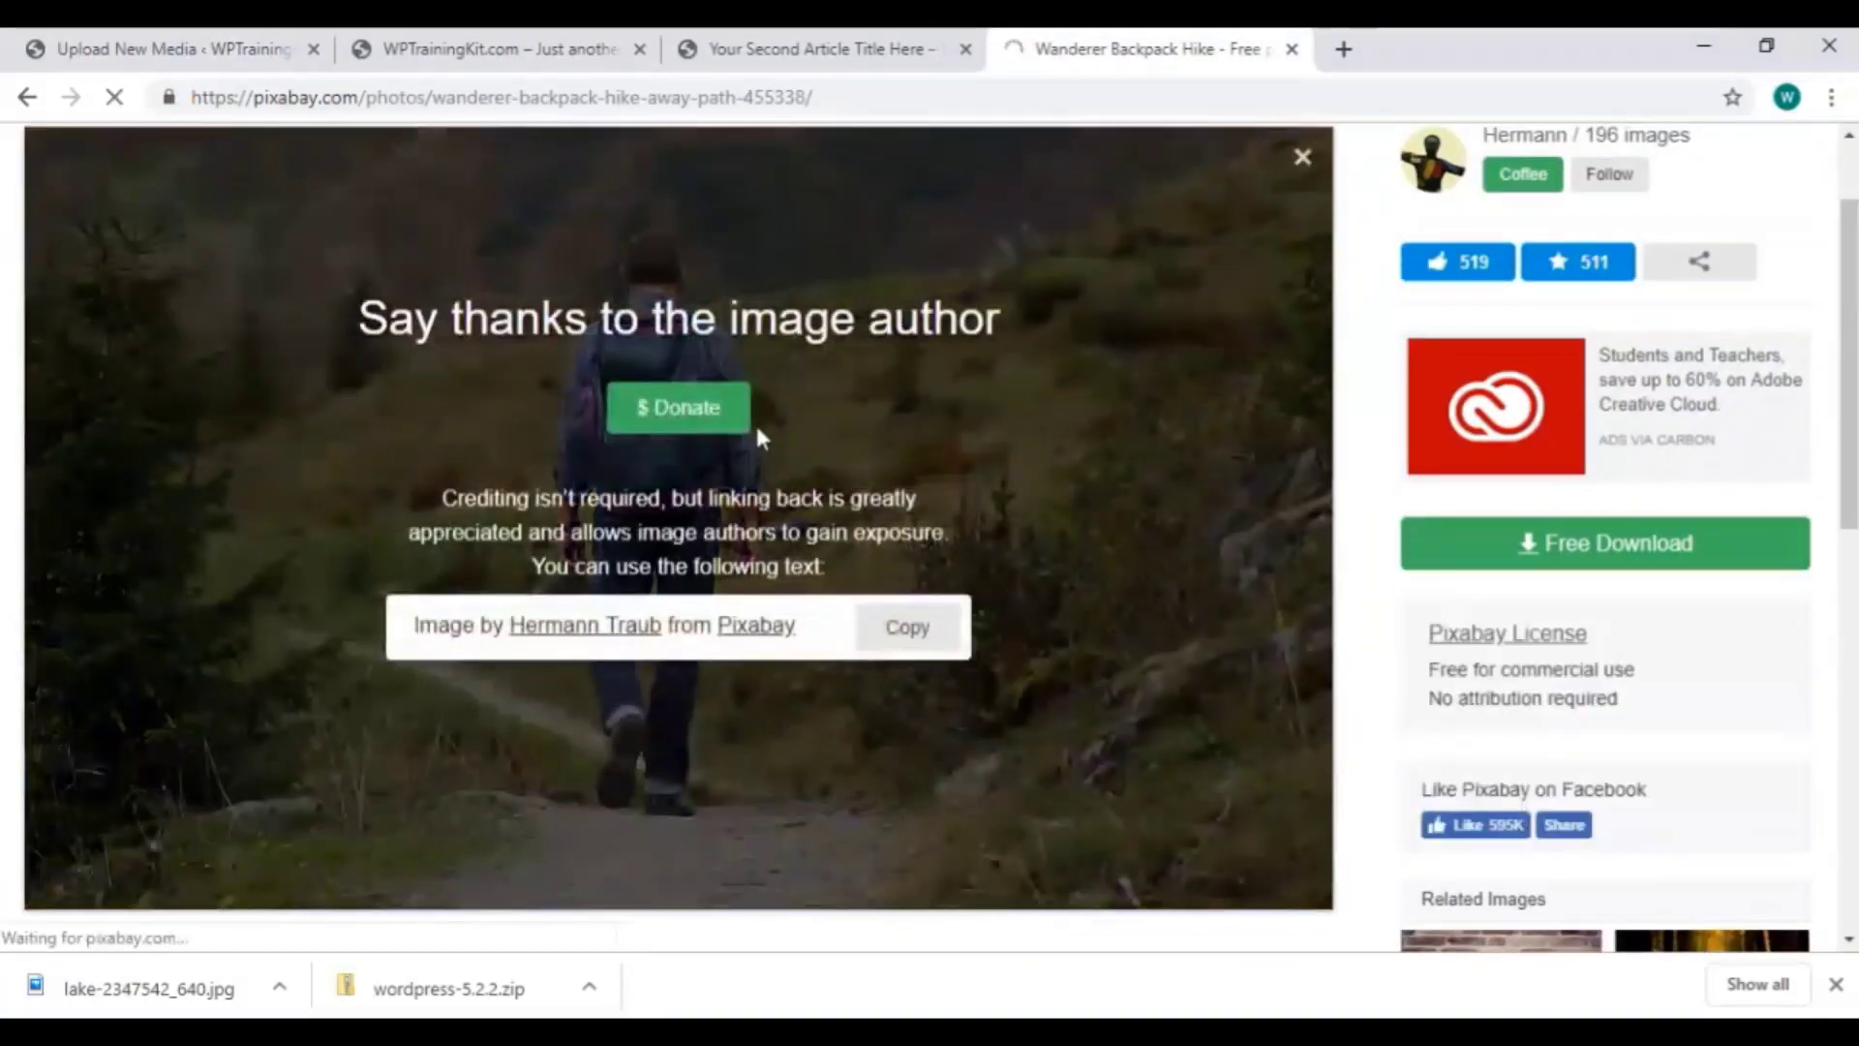
# Upload the downloaded wanderer-455338_640 image on the WordPress upload page and open the media library.
pyautogui.click(174, 48)
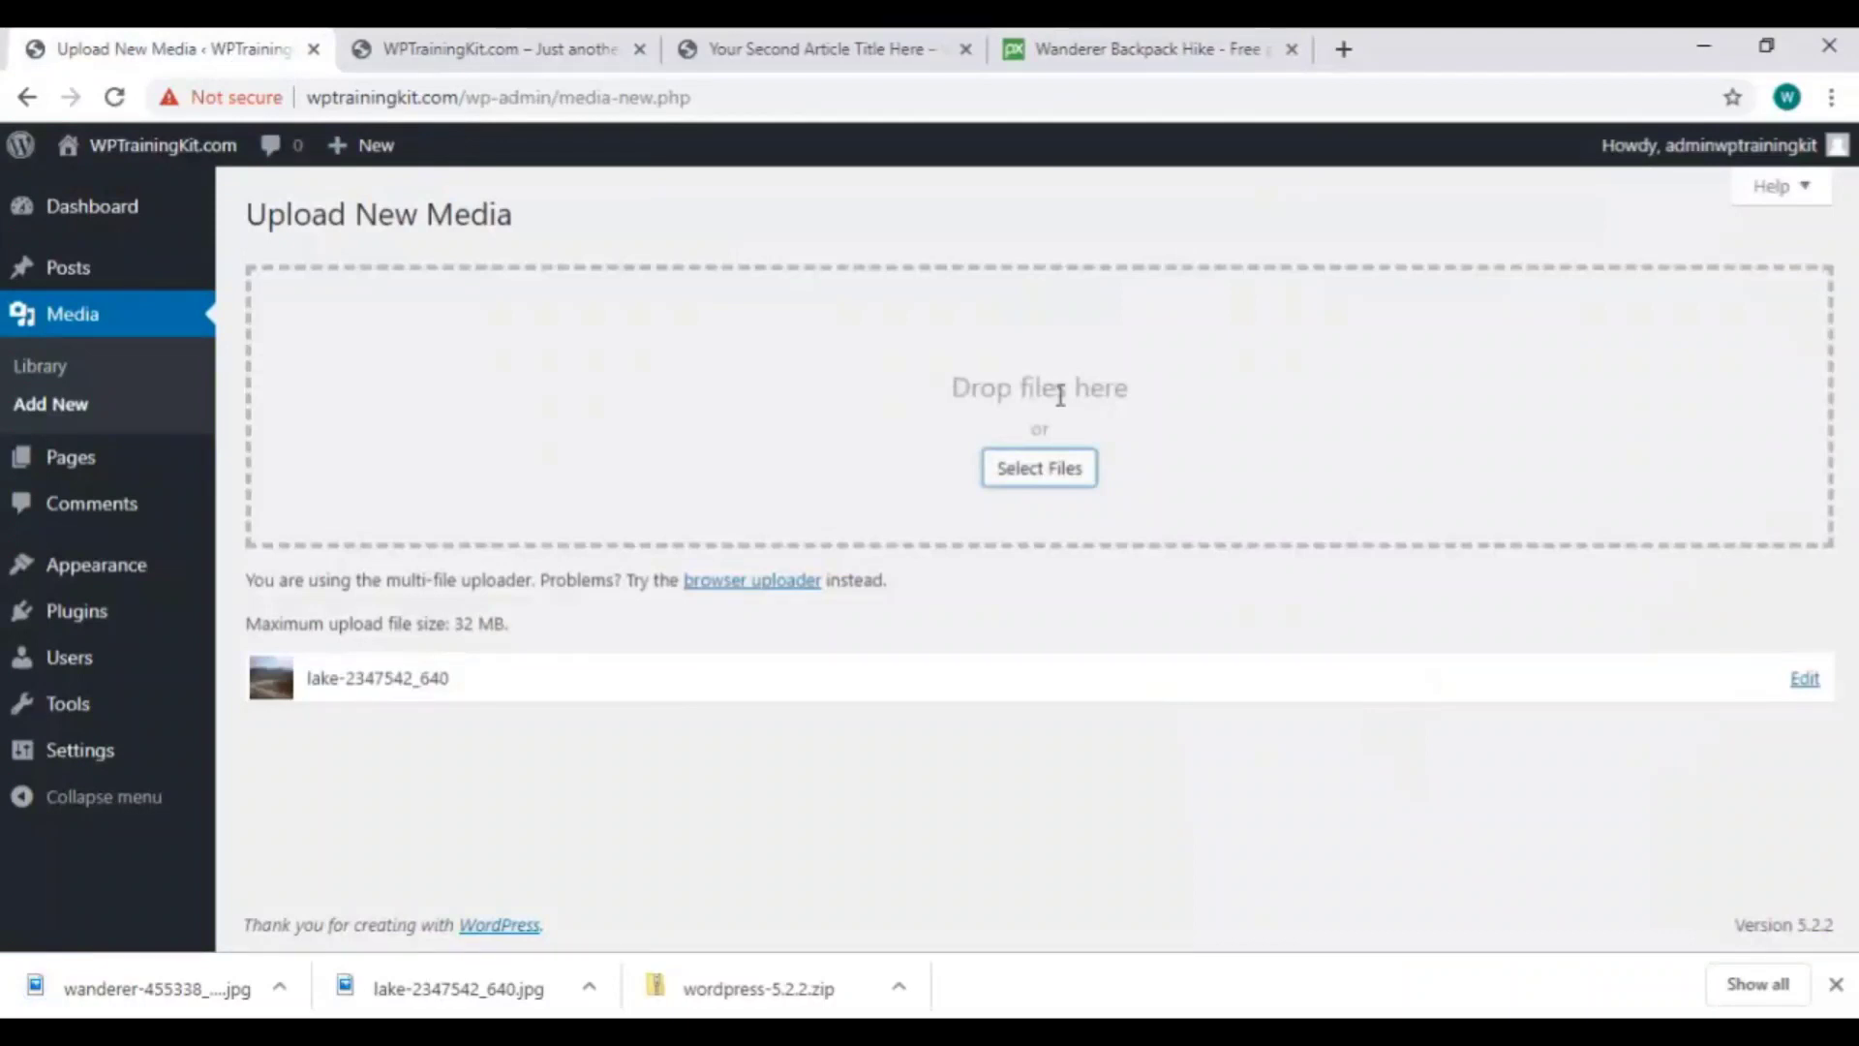
pyautogui.moveTo(177, 976); pyautogui.dragTo(1115, 413)
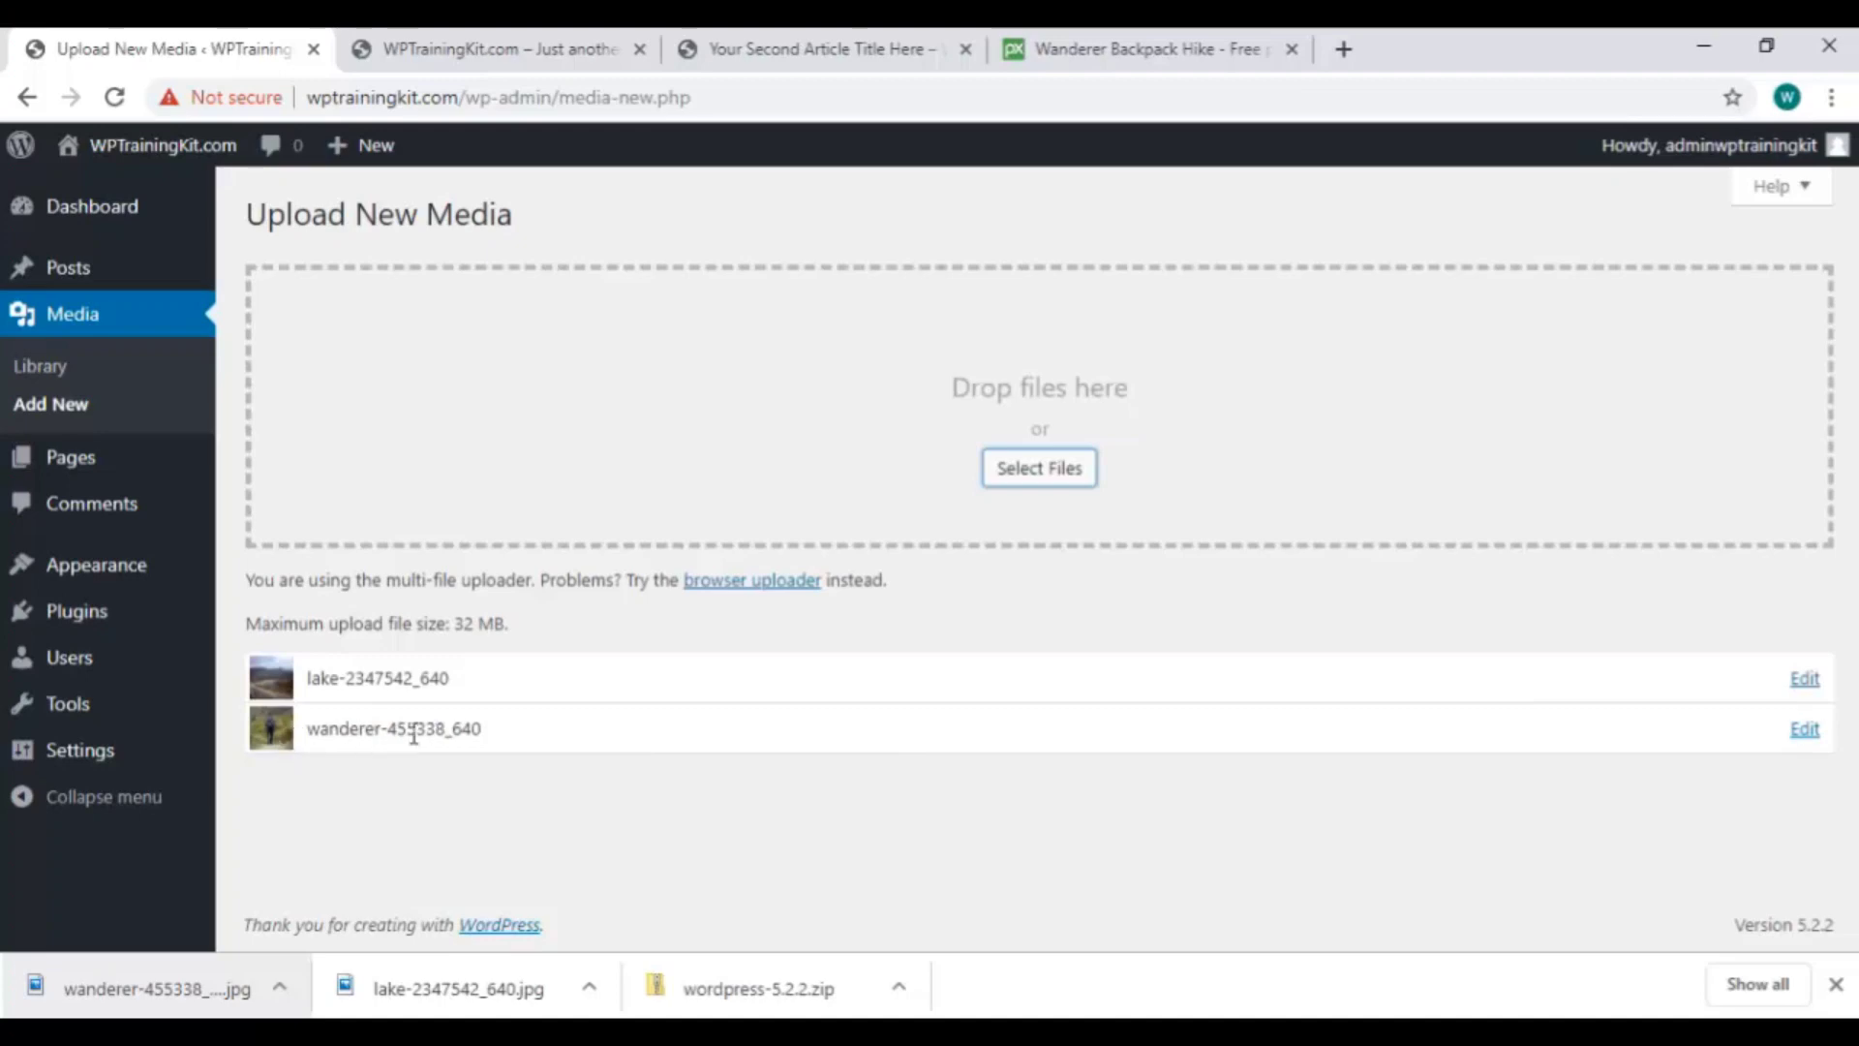
pyautogui.click(95, 375)
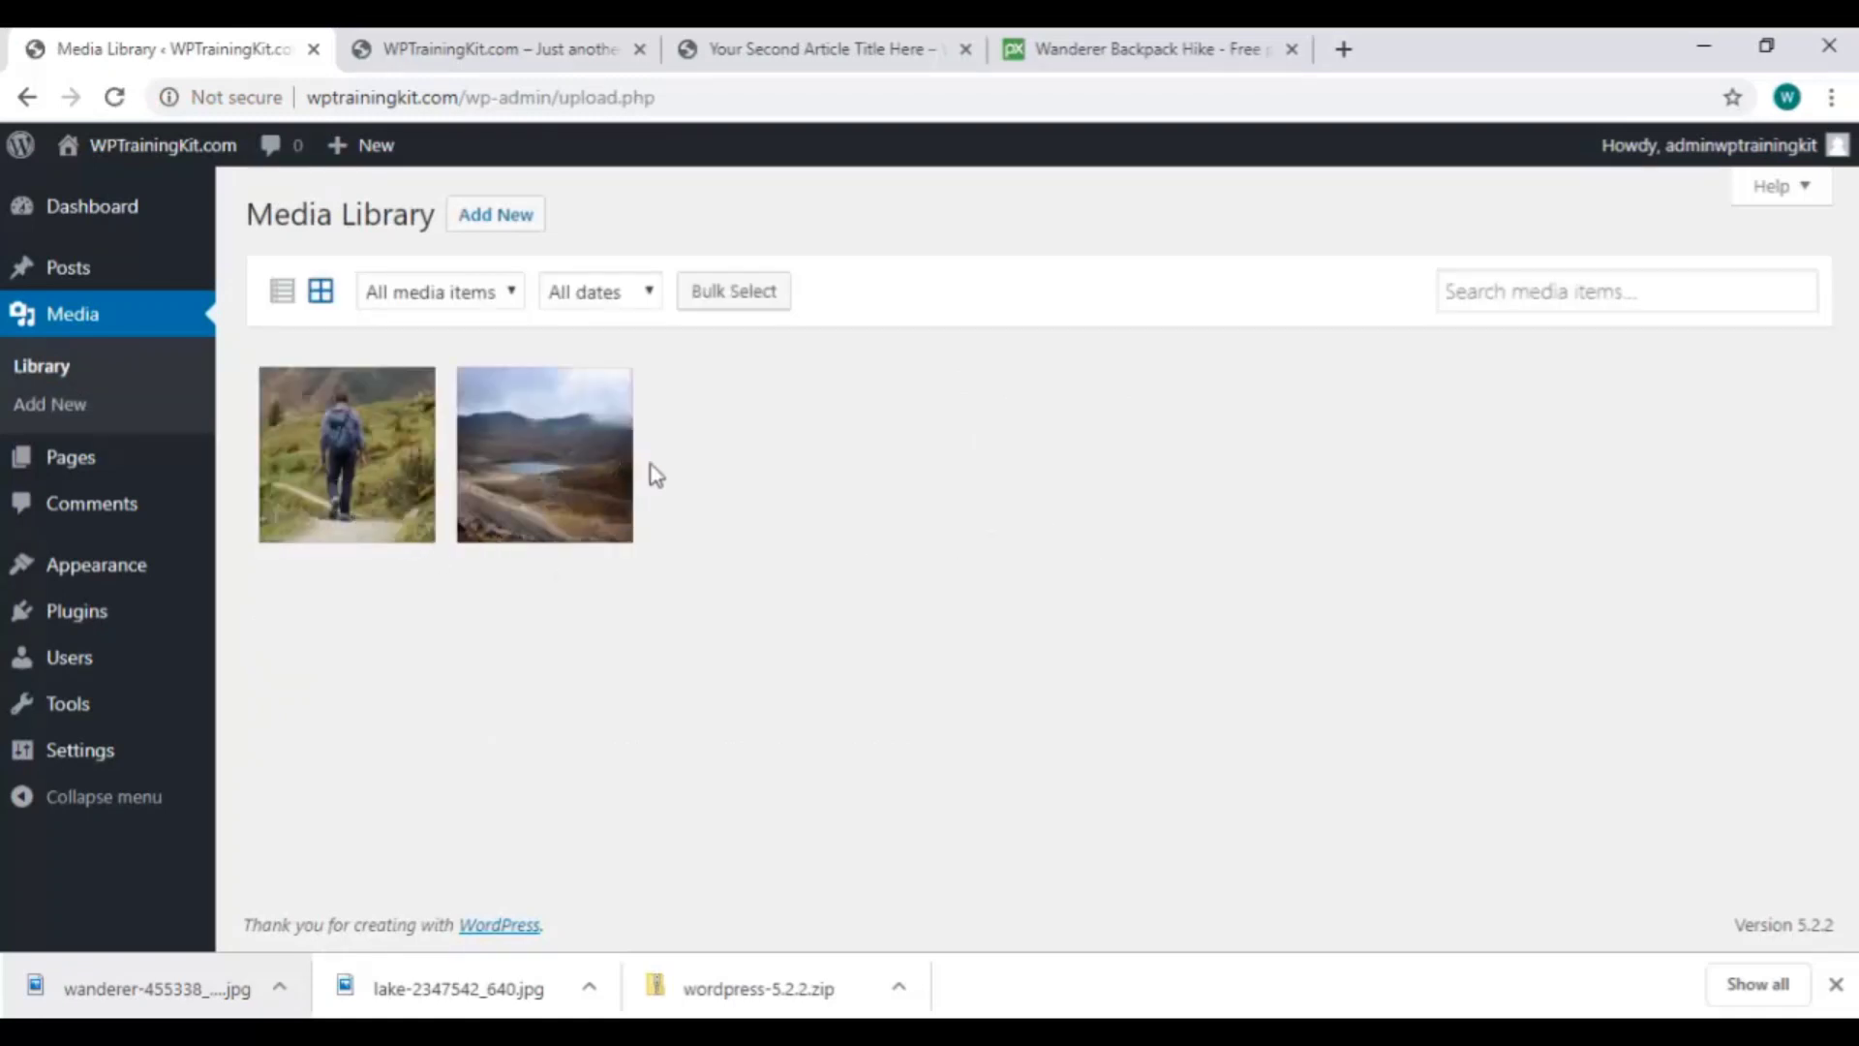
# Open the attachment details of the hiker photo and look through its file information and text fields.
pyautogui.click(361, 464)
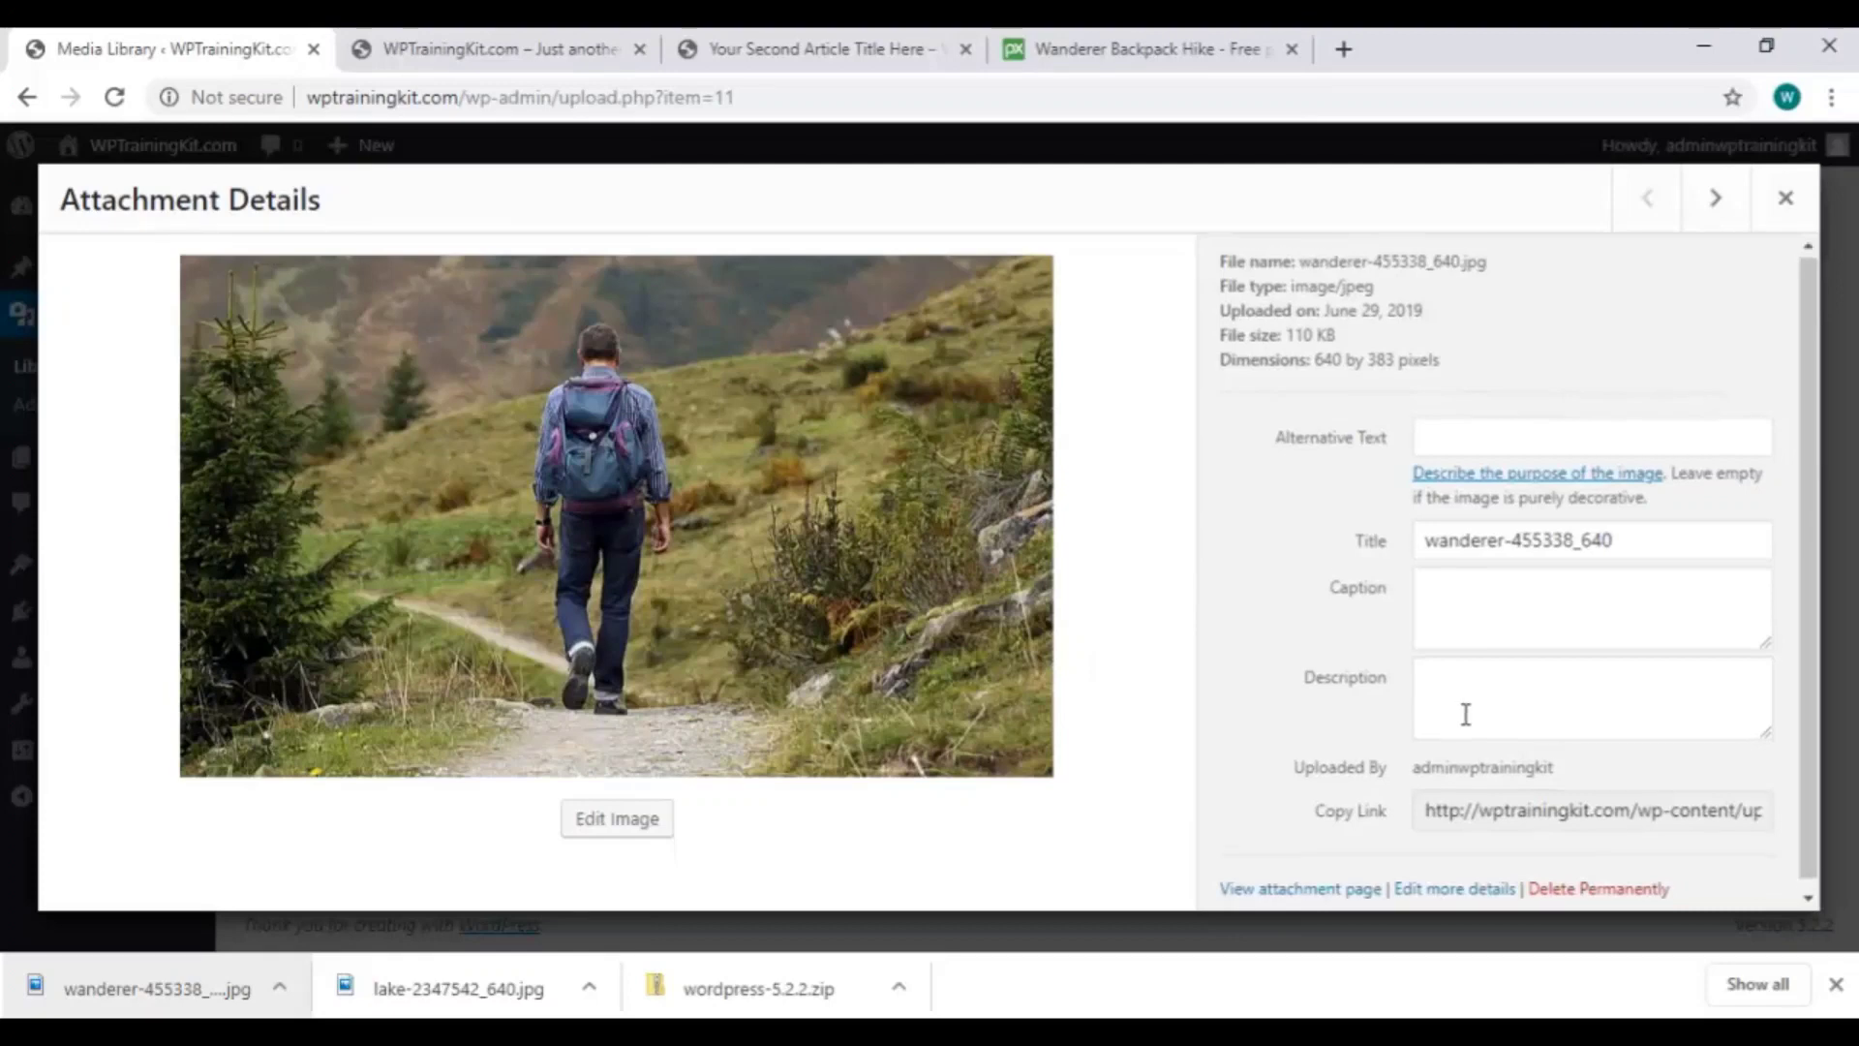
pyautogui.scroll(-1, 1465, 715)
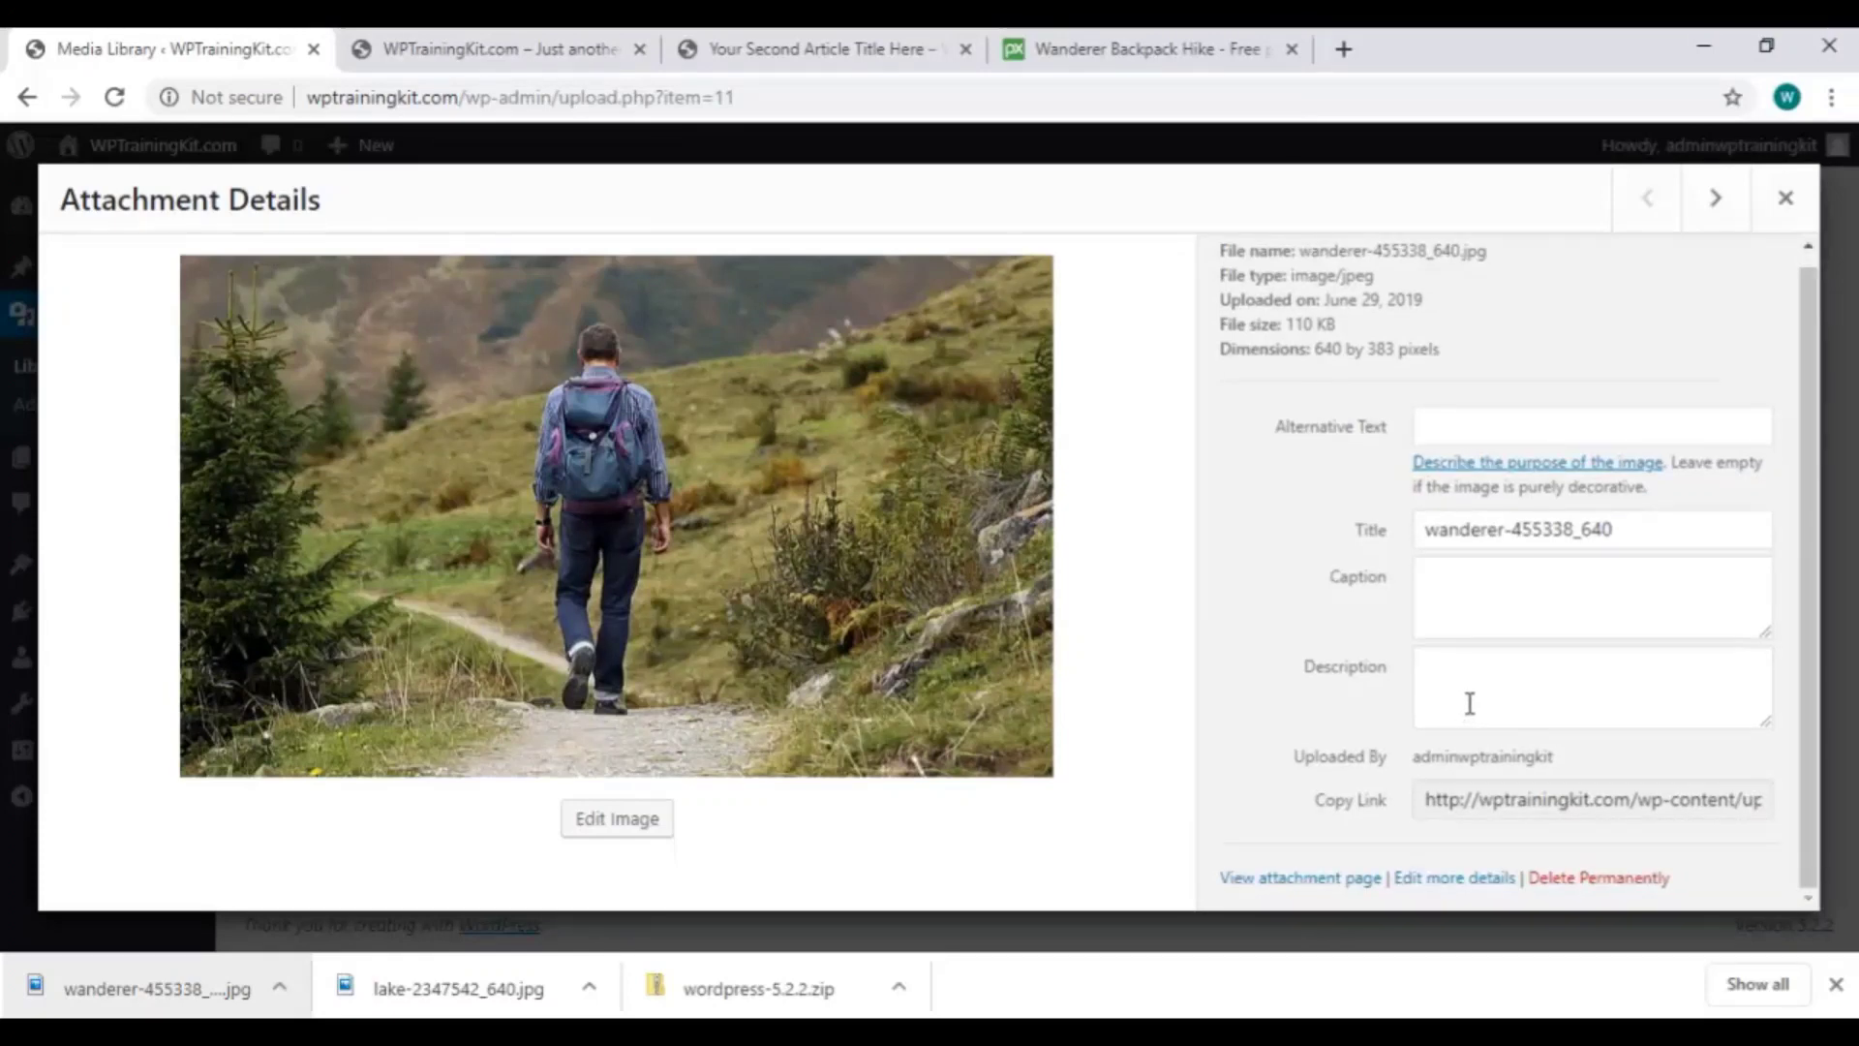
pyautogui.scroll(1, 1469, 704)
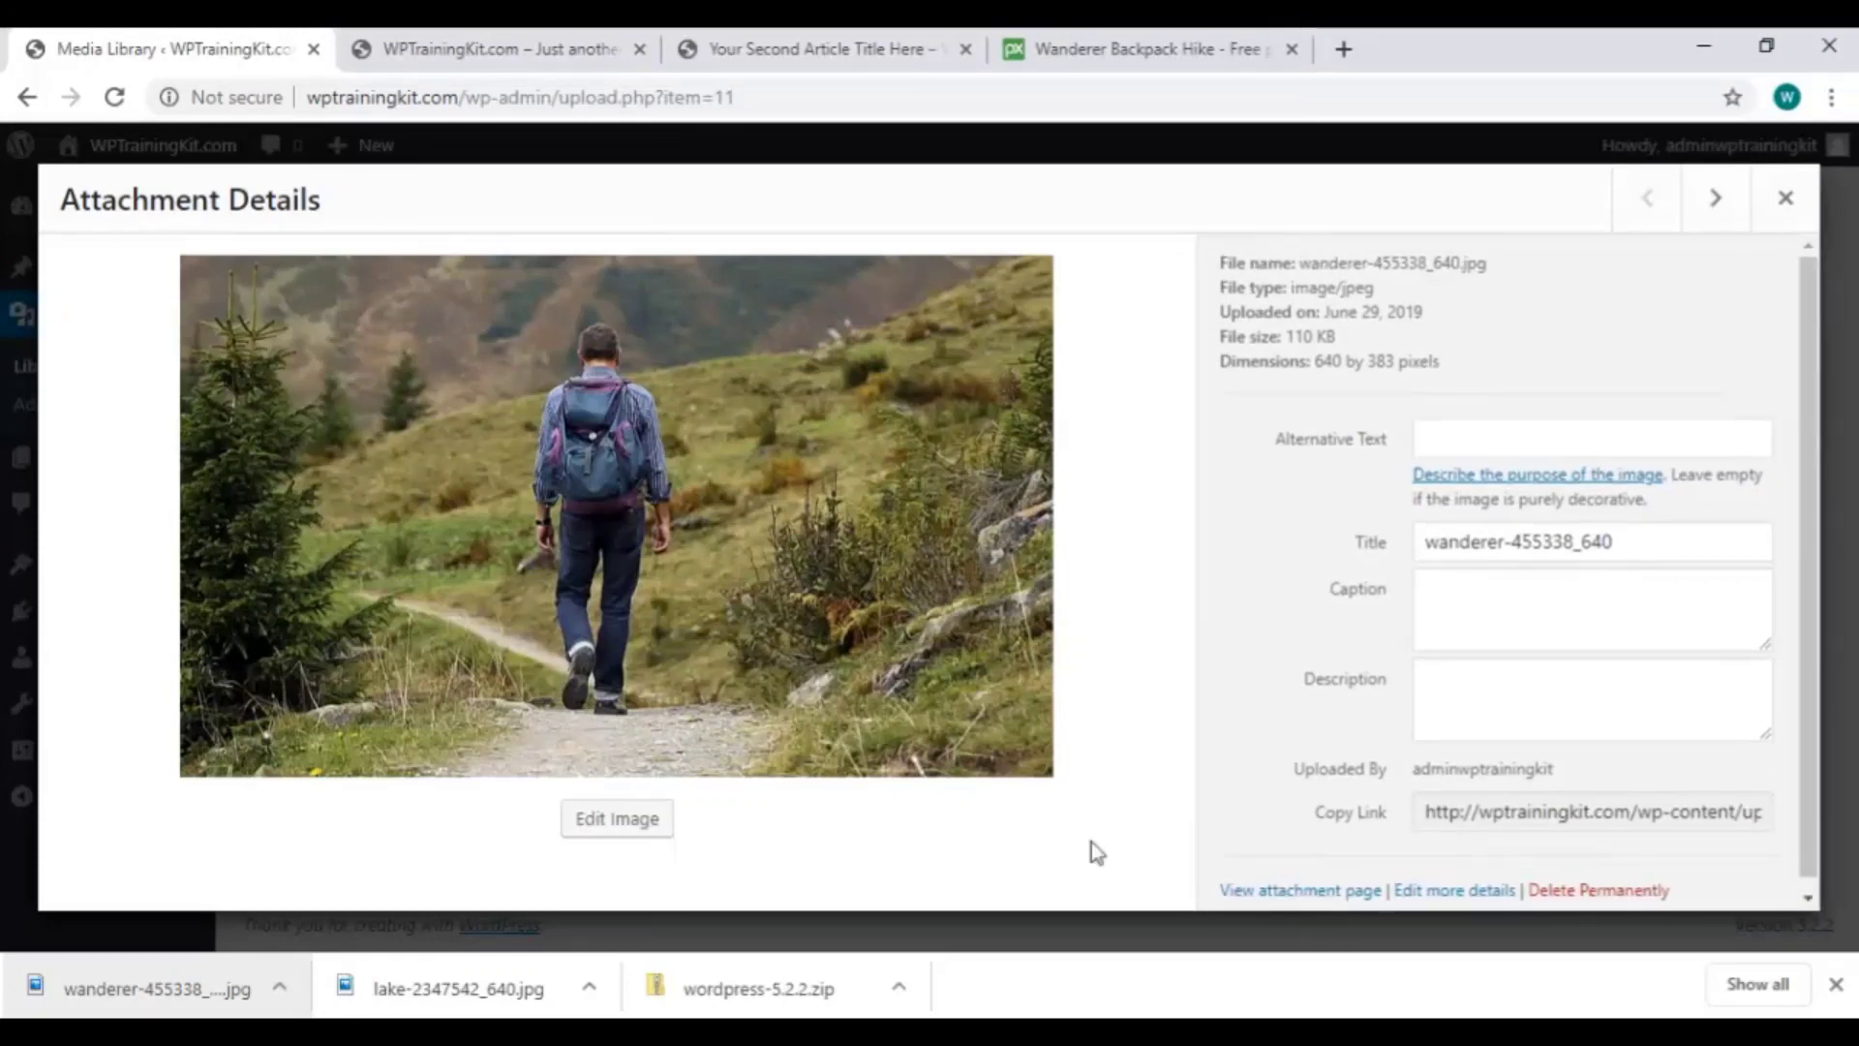
# Open the hiker photo for editing, rotate it counterclockwise through a full turn, and flip it twice vertically and twice horizontally.
pyautogui.click(664, 823)
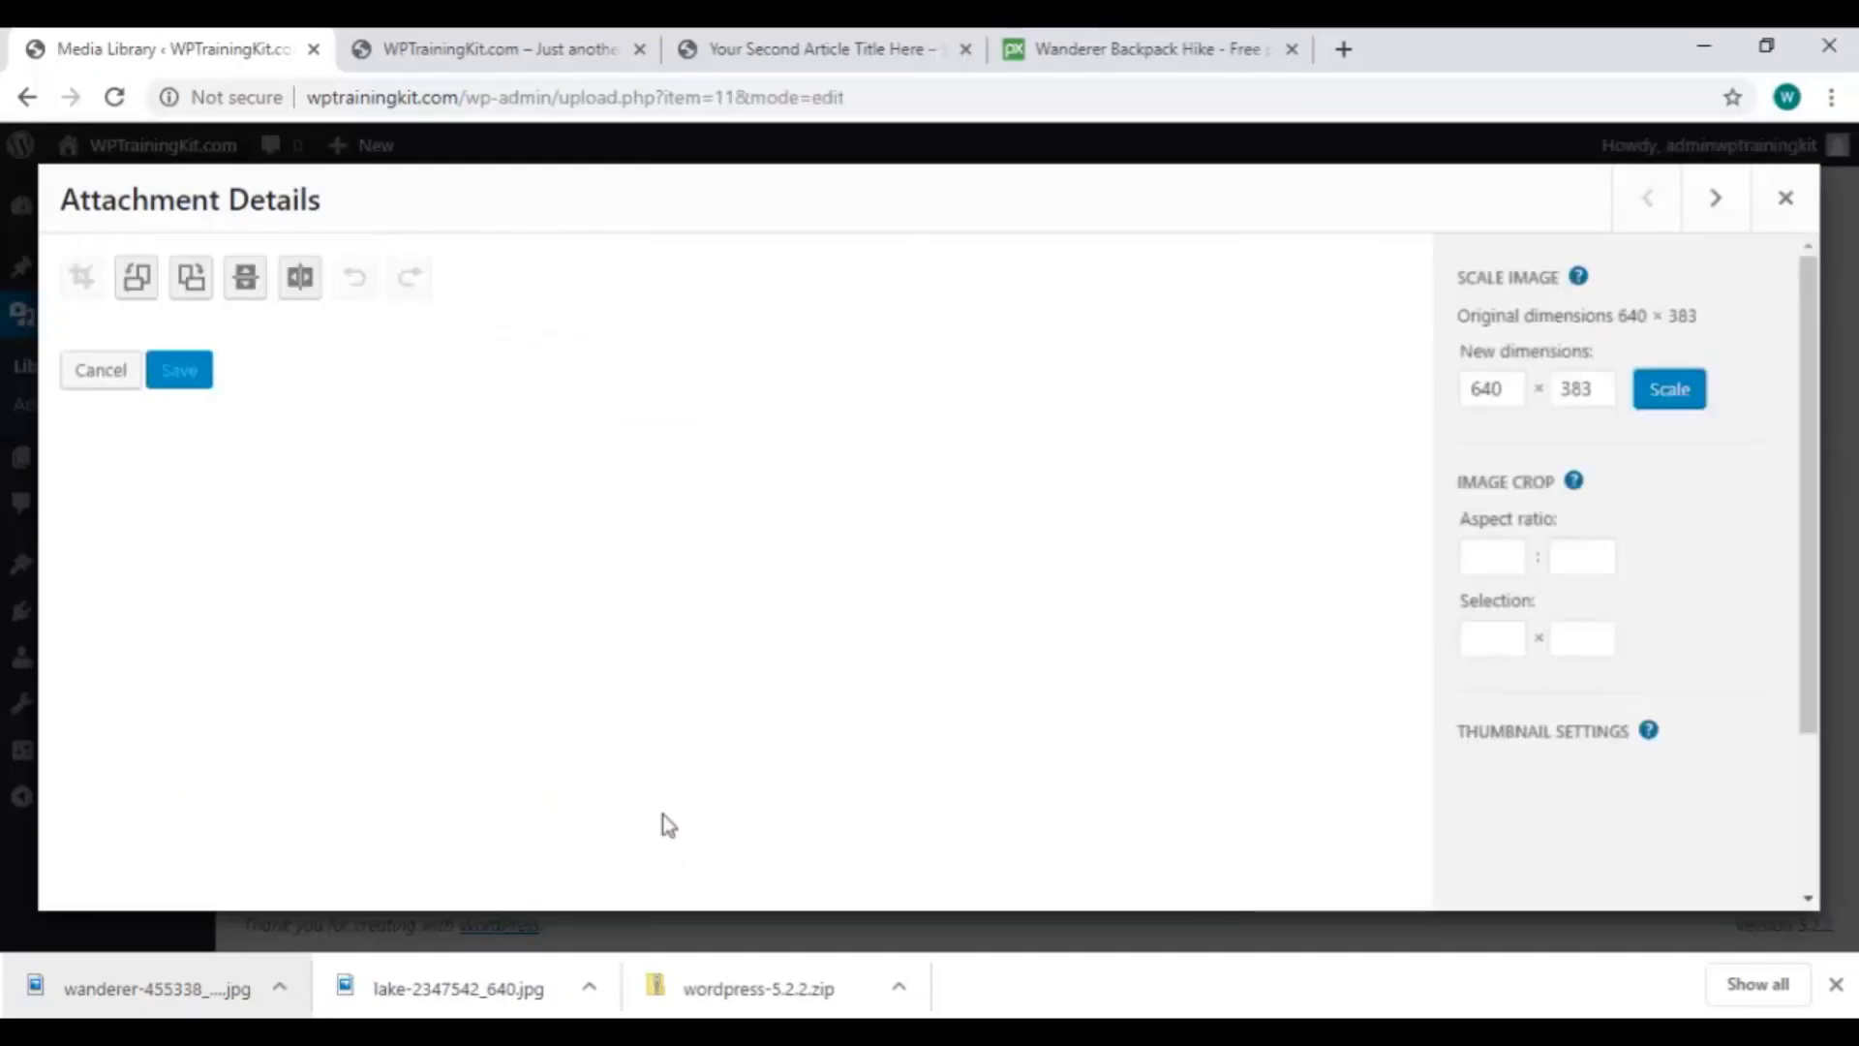
pyautogui.click(138, 281)
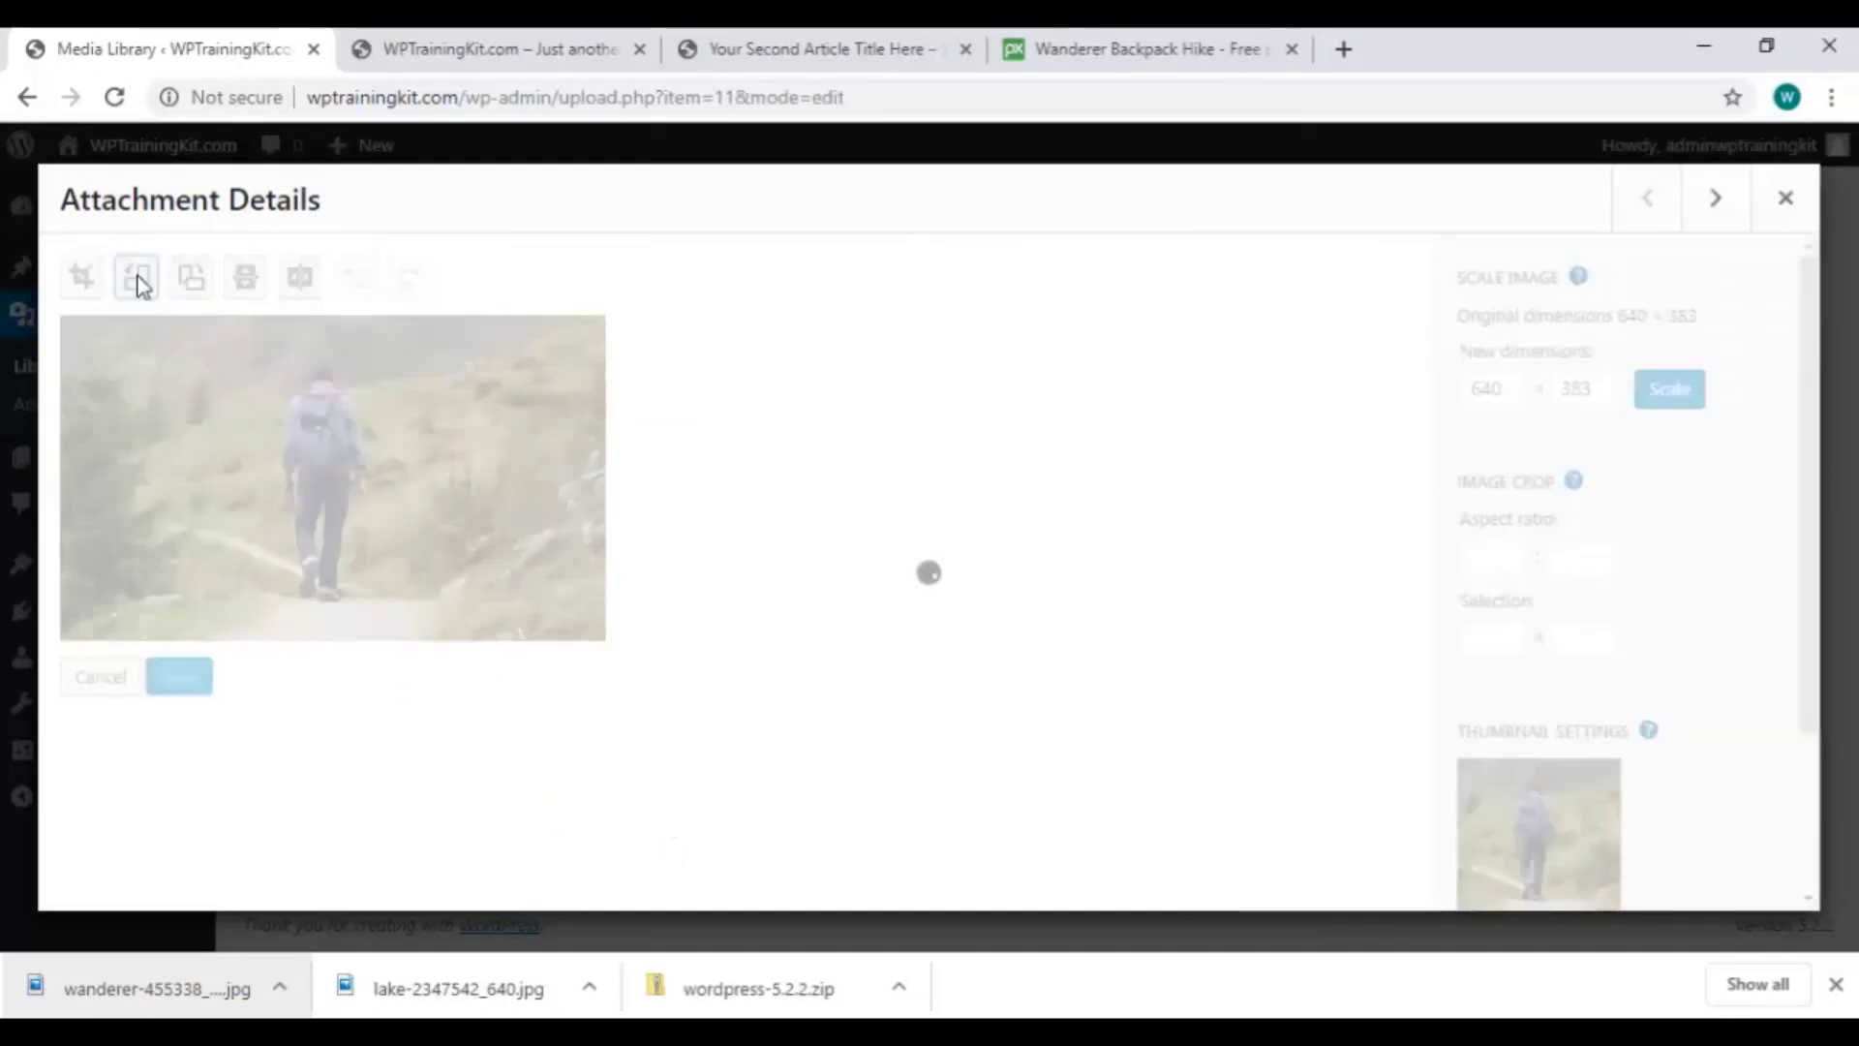
pyautogui.click(138, 281)
pyautogui.click(139, 281)
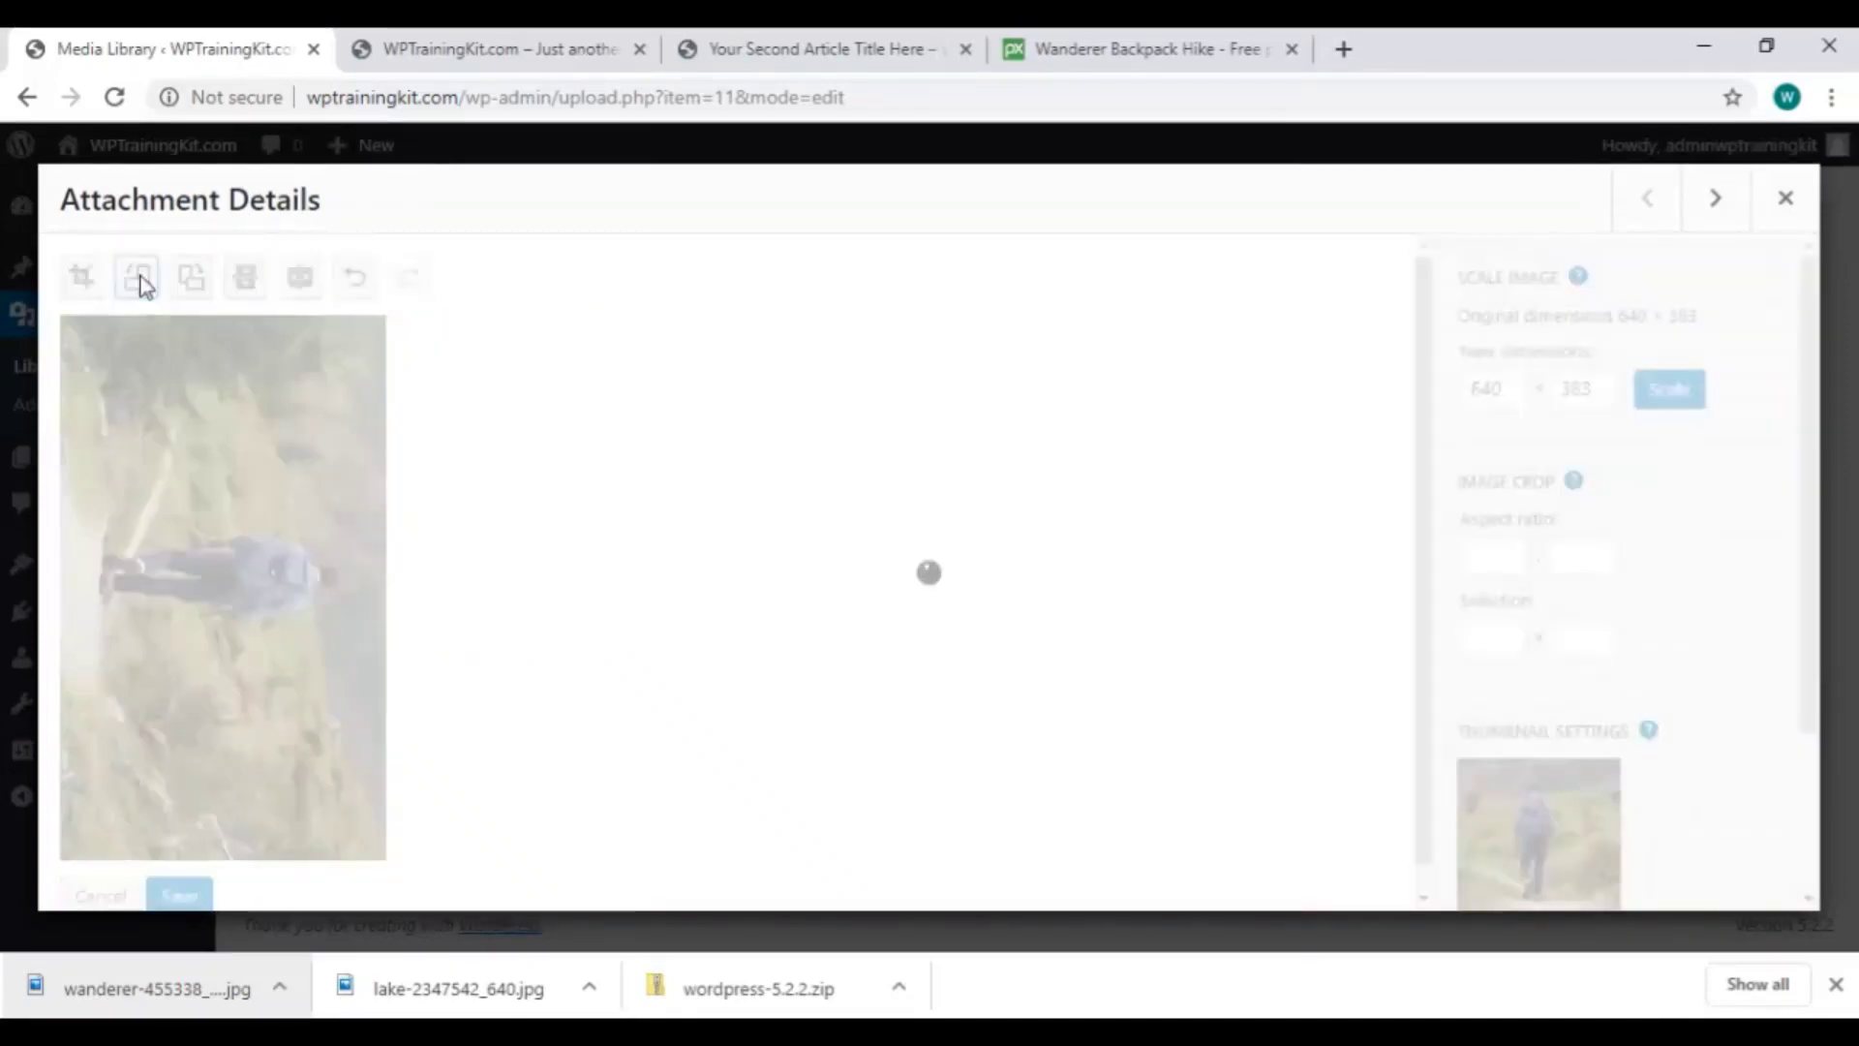
pyautogui.click(139, 281)
pyautogui.click(248, 281)
pyautogui.click(248, 281)
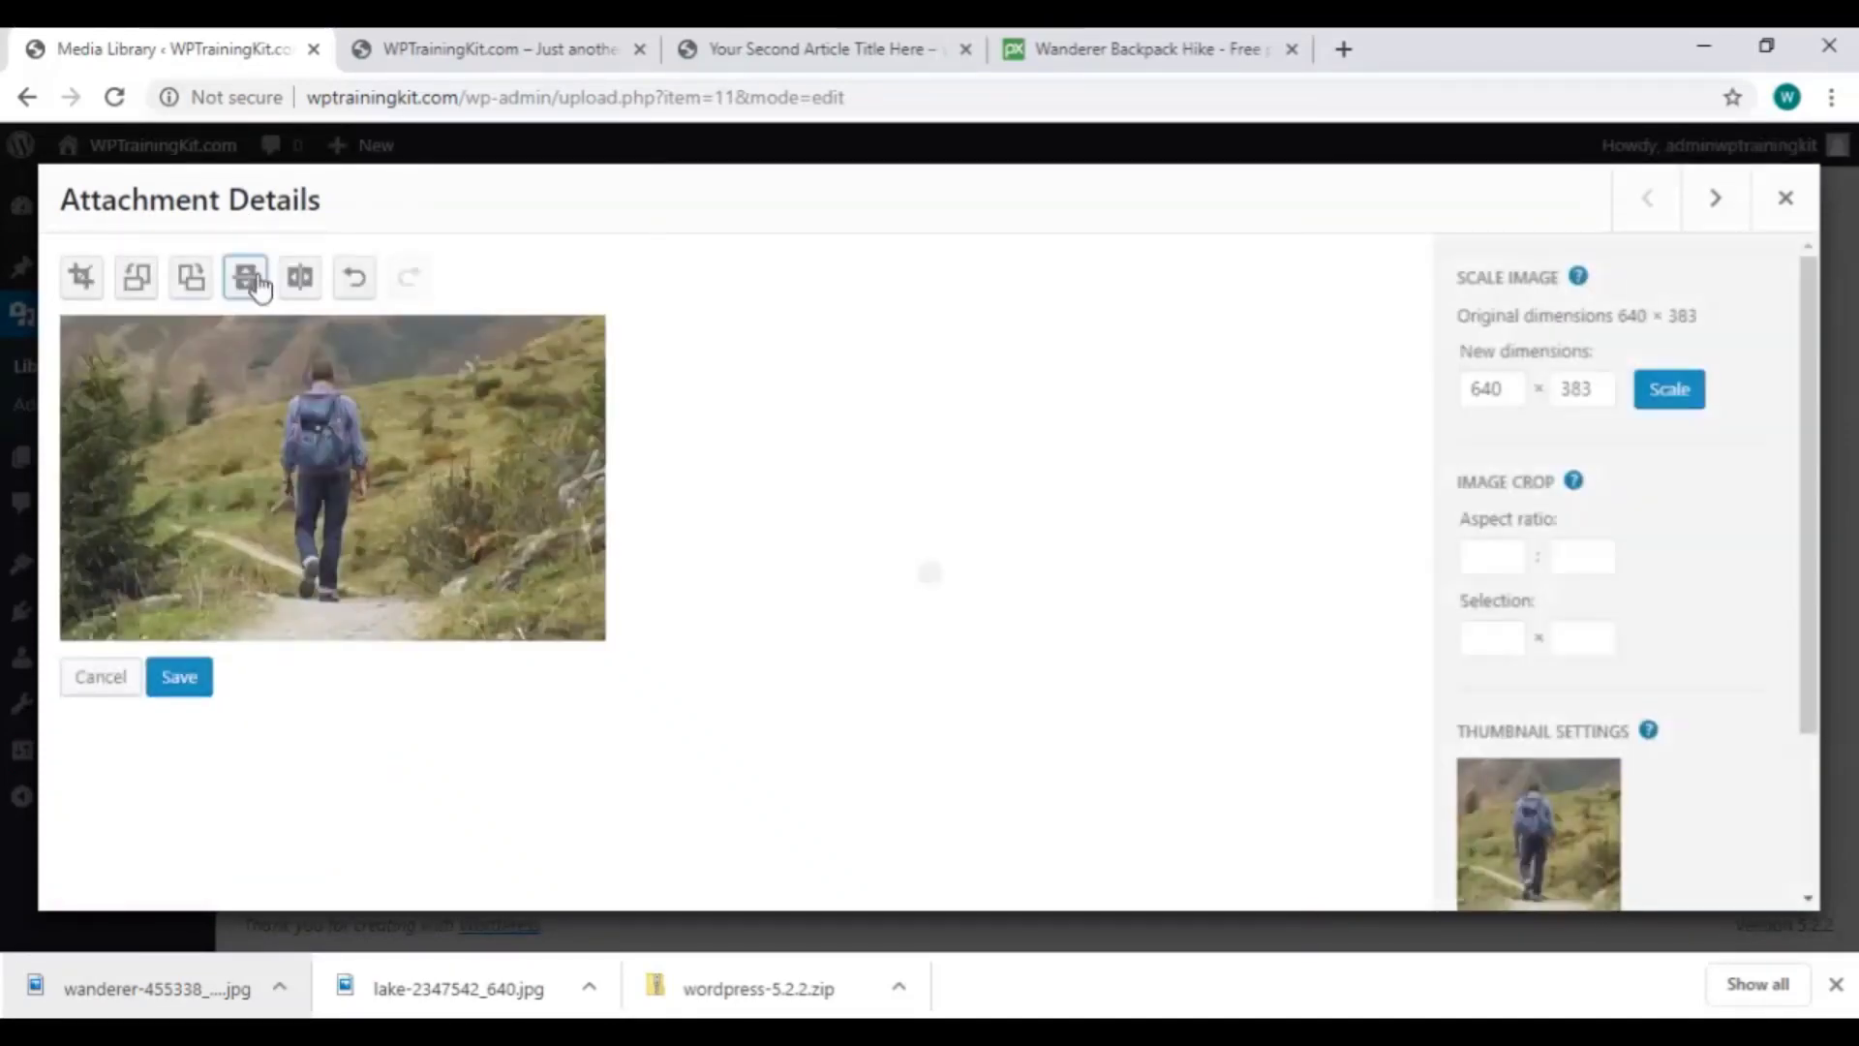
pyautogui.click(302, 282)
pyautogui.click(302, 283)
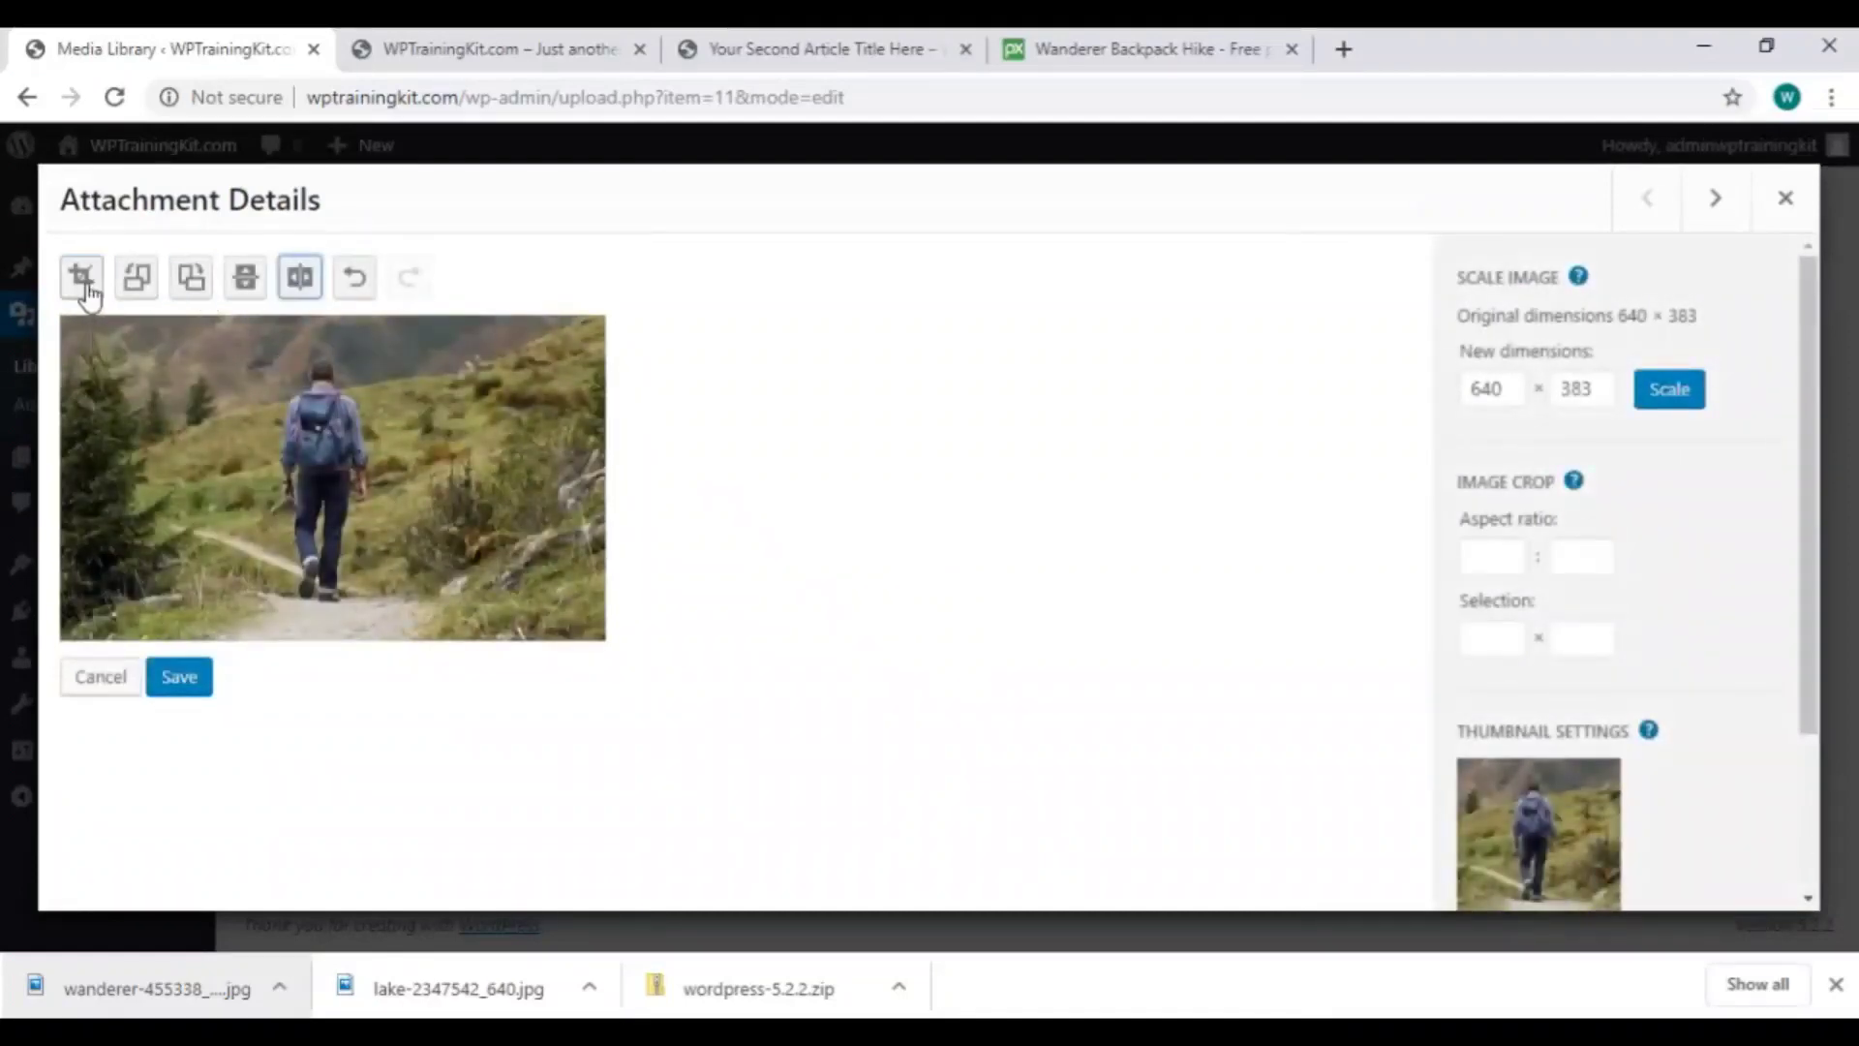
# Pull the crop selection slightly inward from the hiker photo's upper-left corner and save the edited image.
pyautogui.click(83, 283)
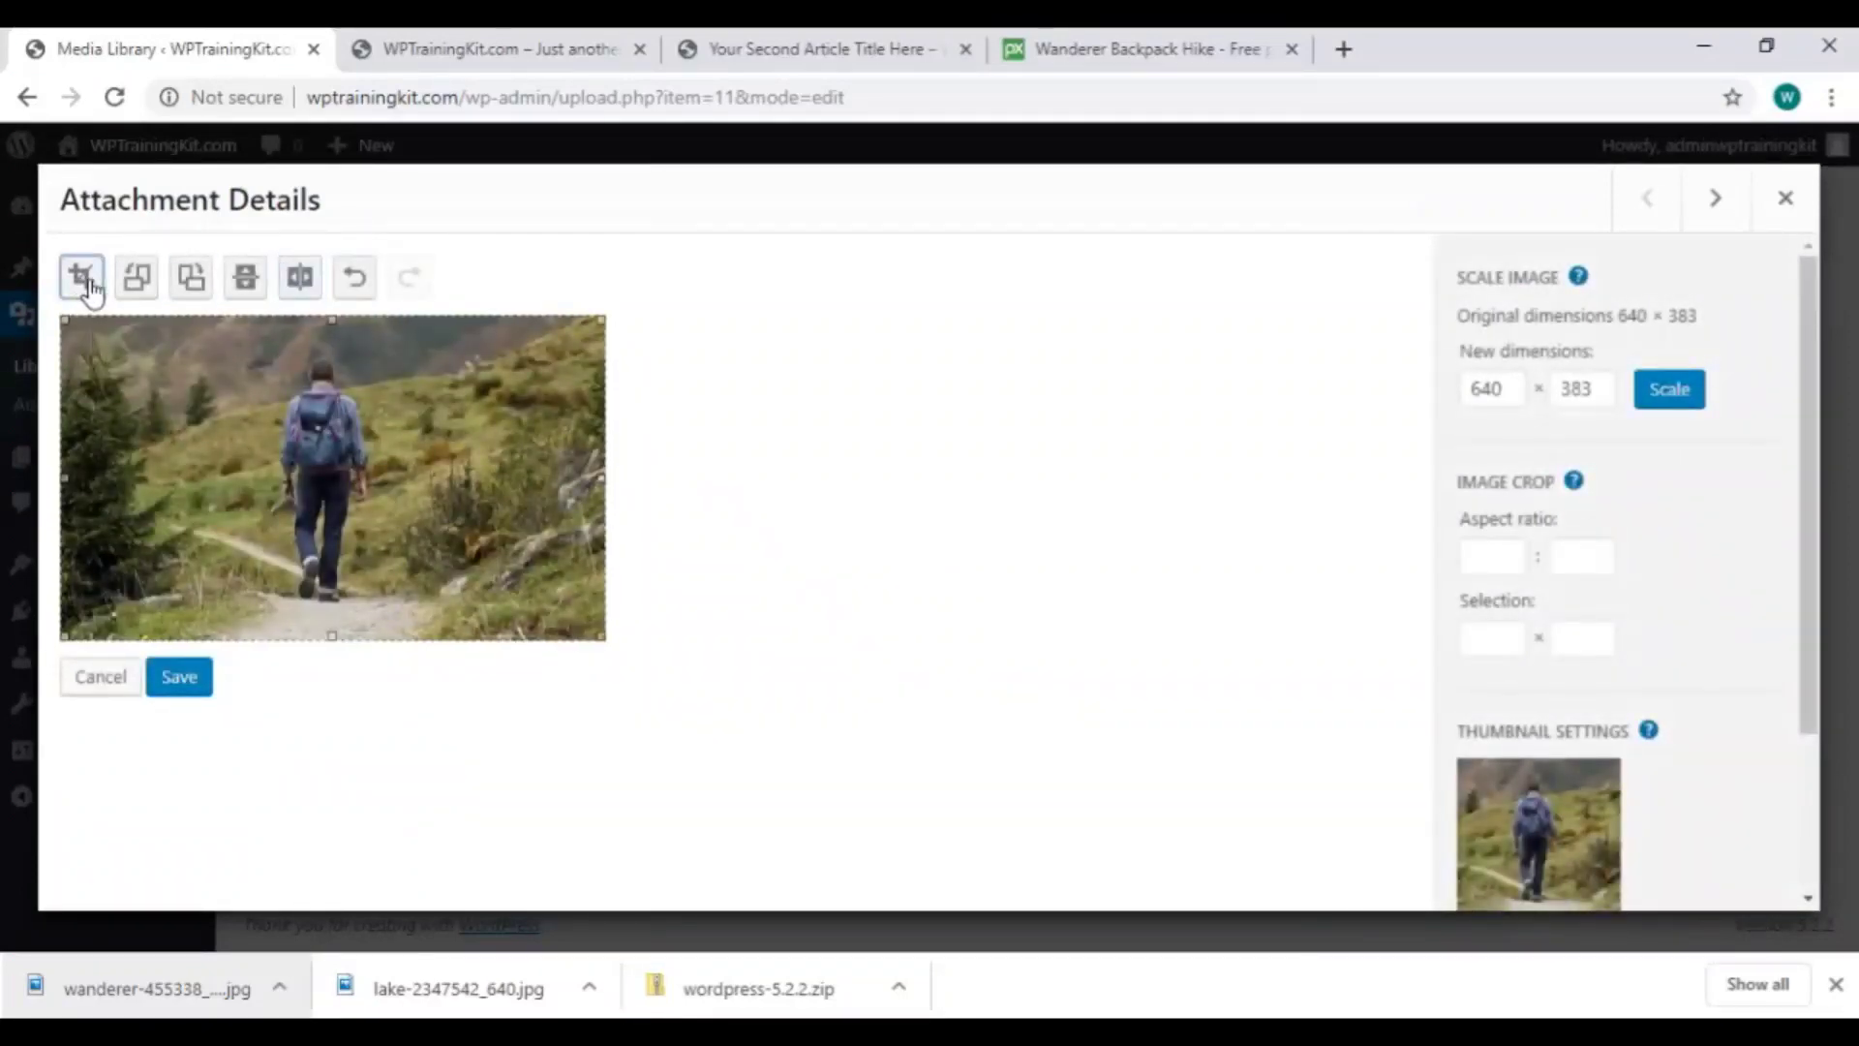
pyautogui.moveTo(64, 327); pyautogui.dragTo(100, 344)
pyautogui.click(174, 685)
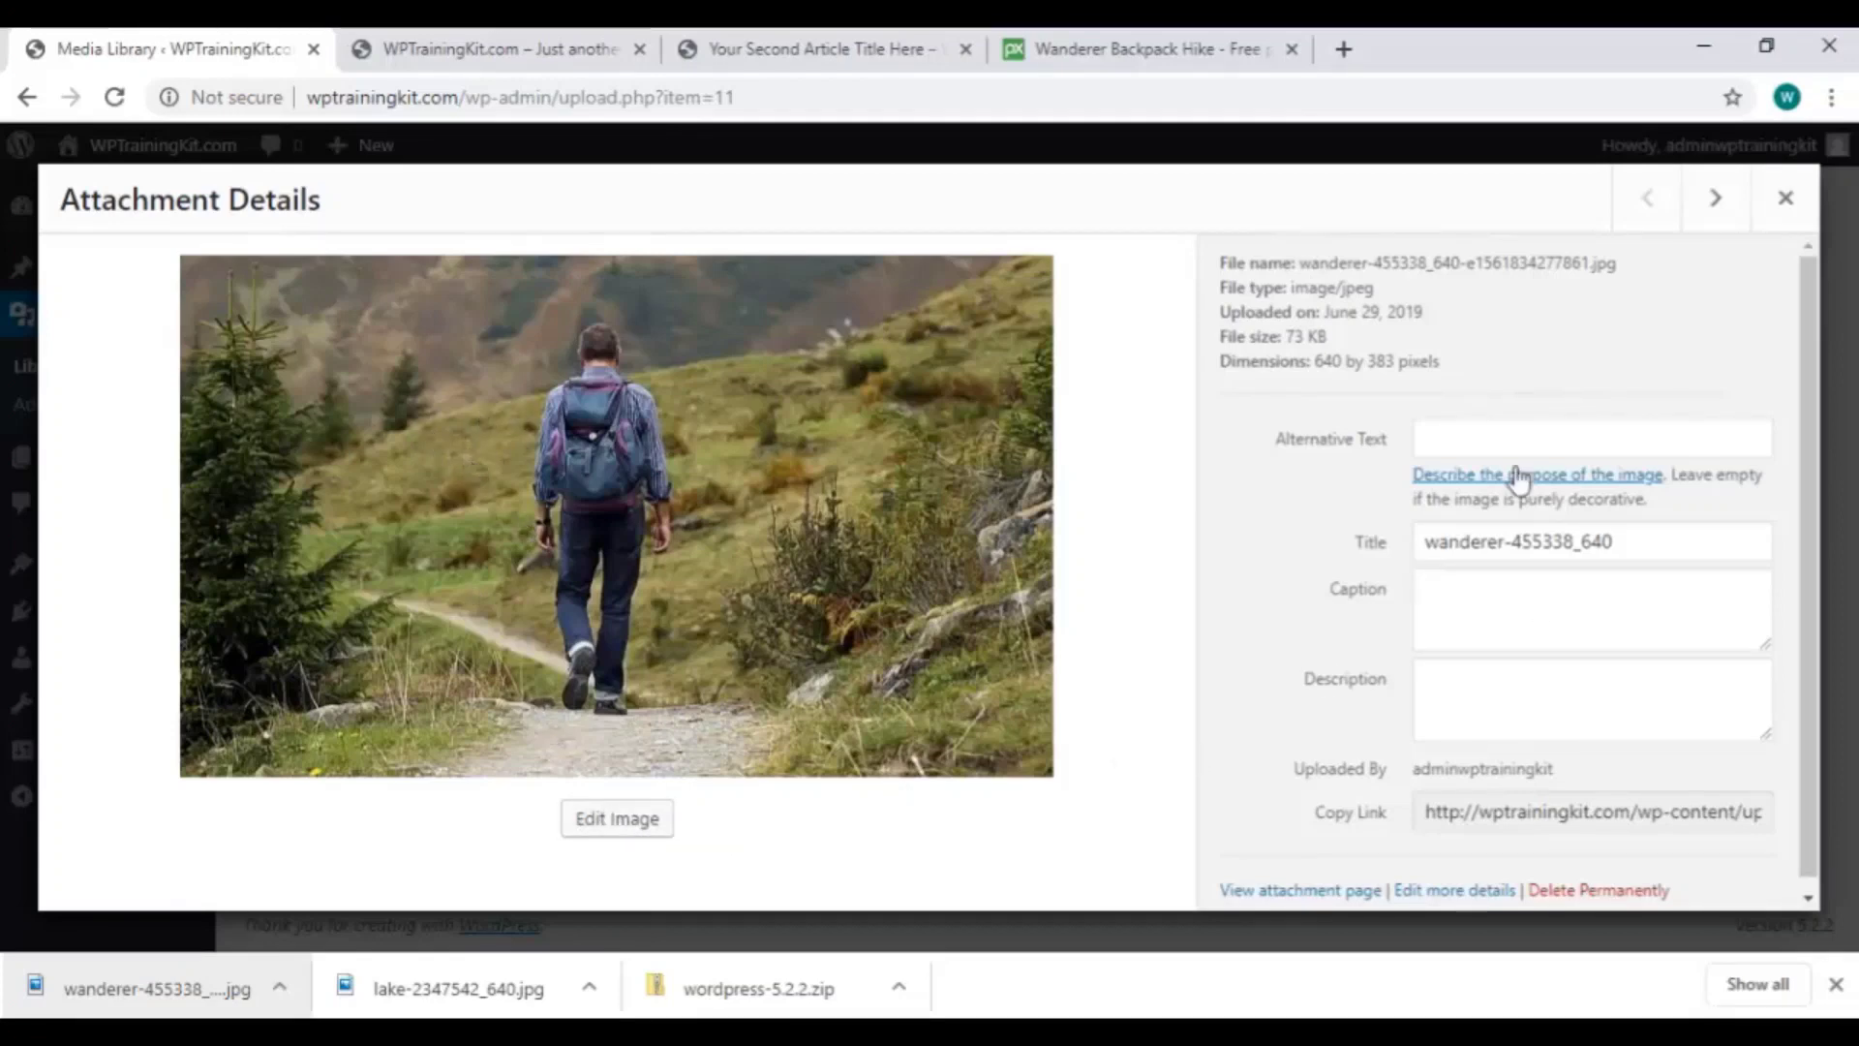
# Close the hiker photo's attachment details and start a new post.
pyautogui.click(1784, 200)
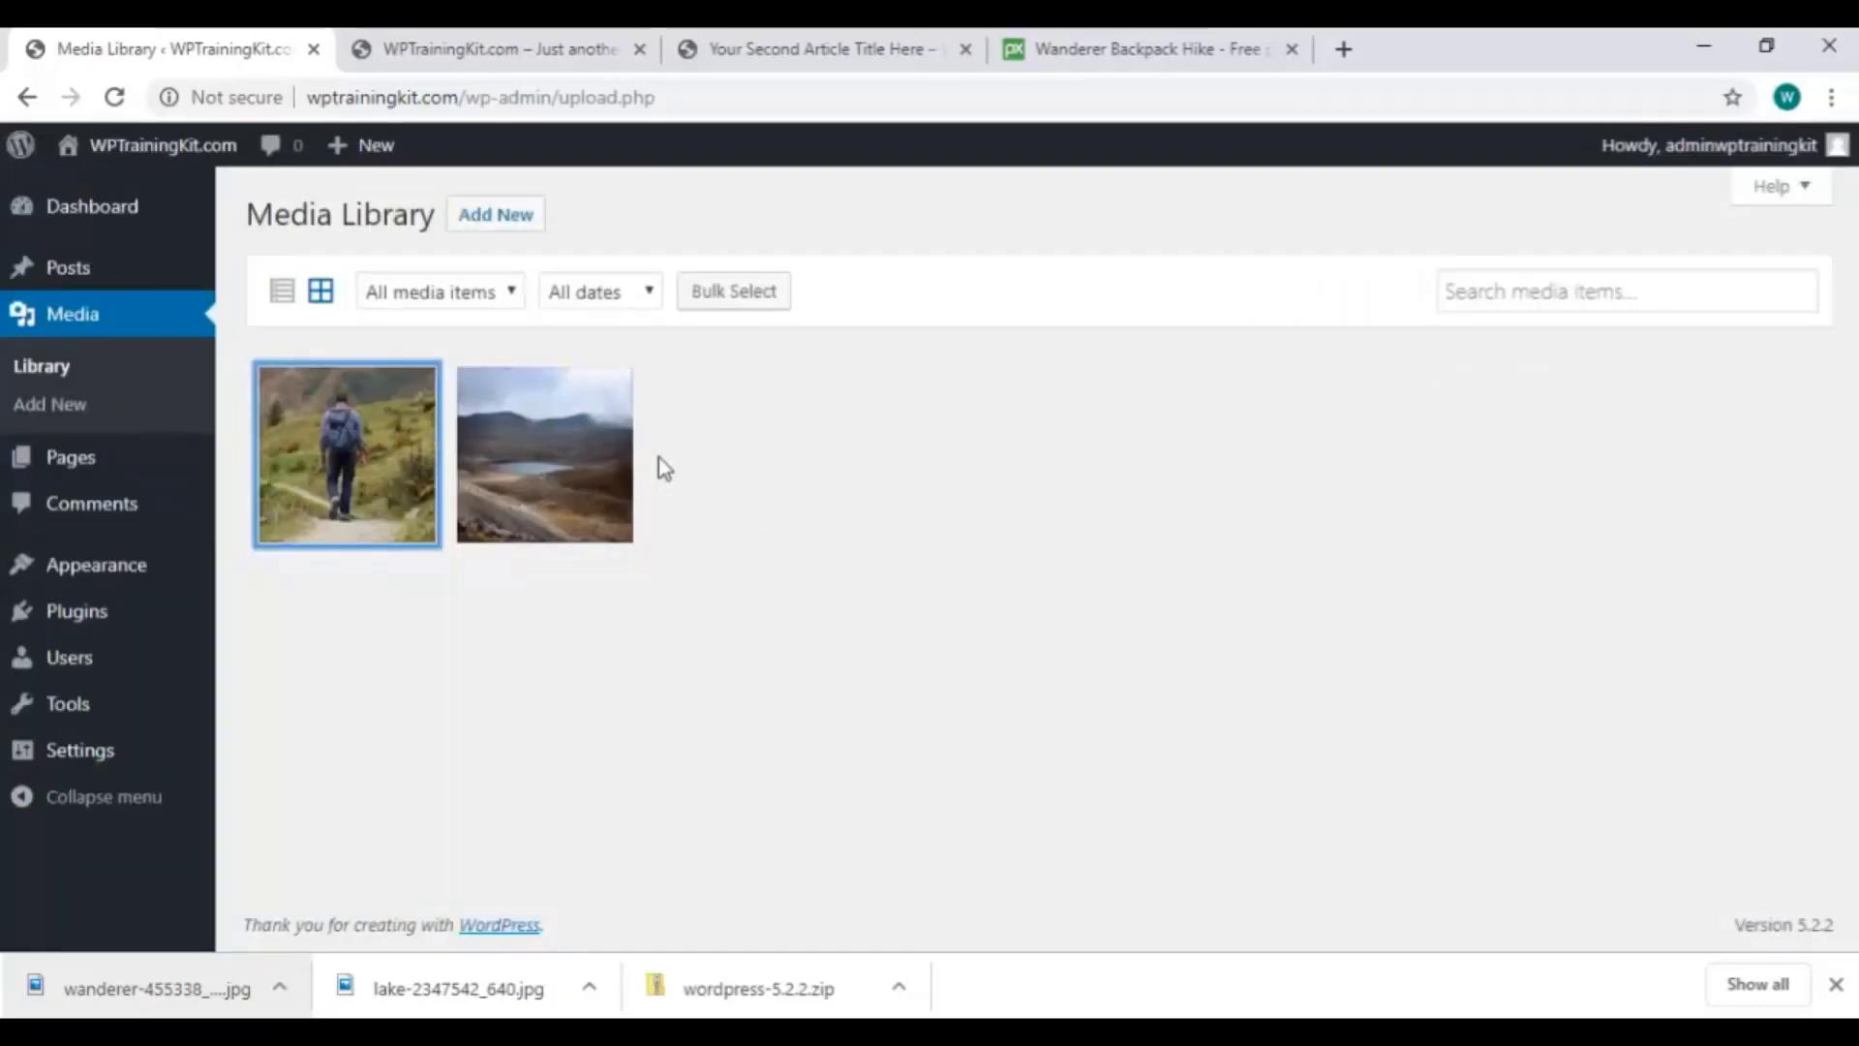
pyautogui.moveTo(77, 279)
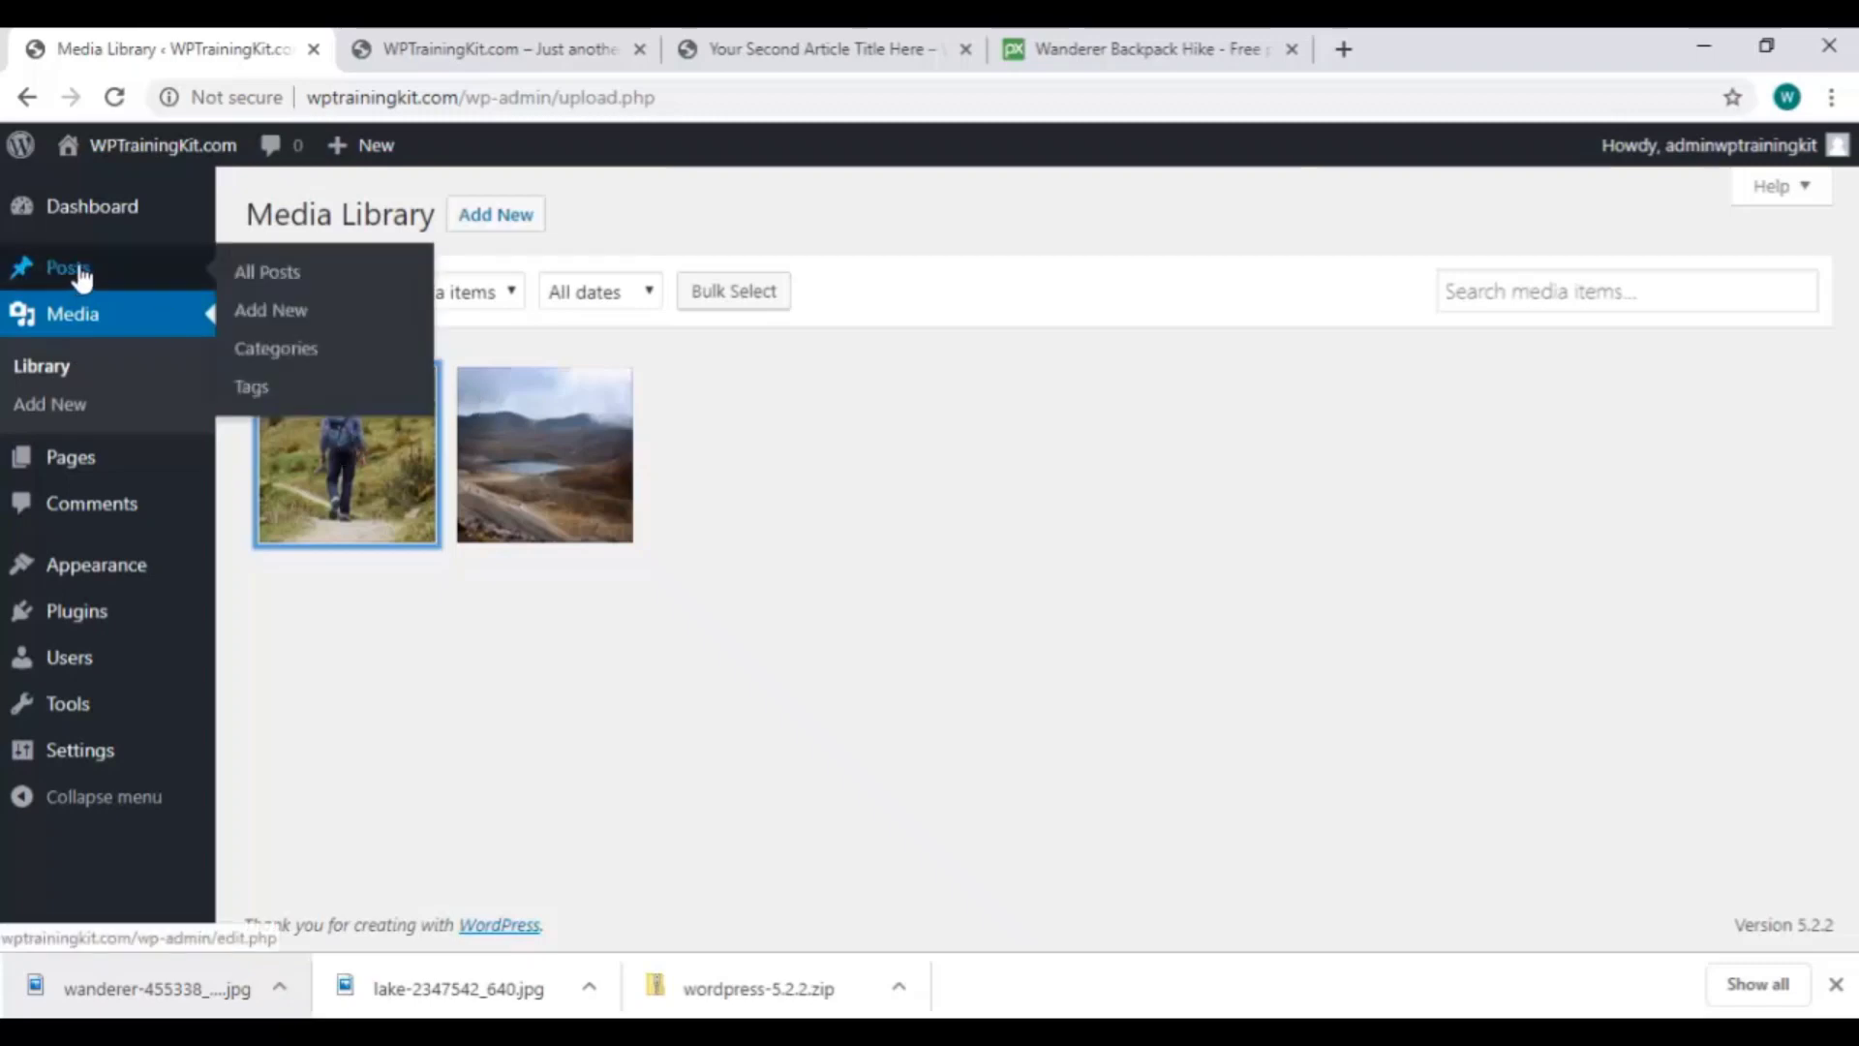
pyautogui.click(267, 310)
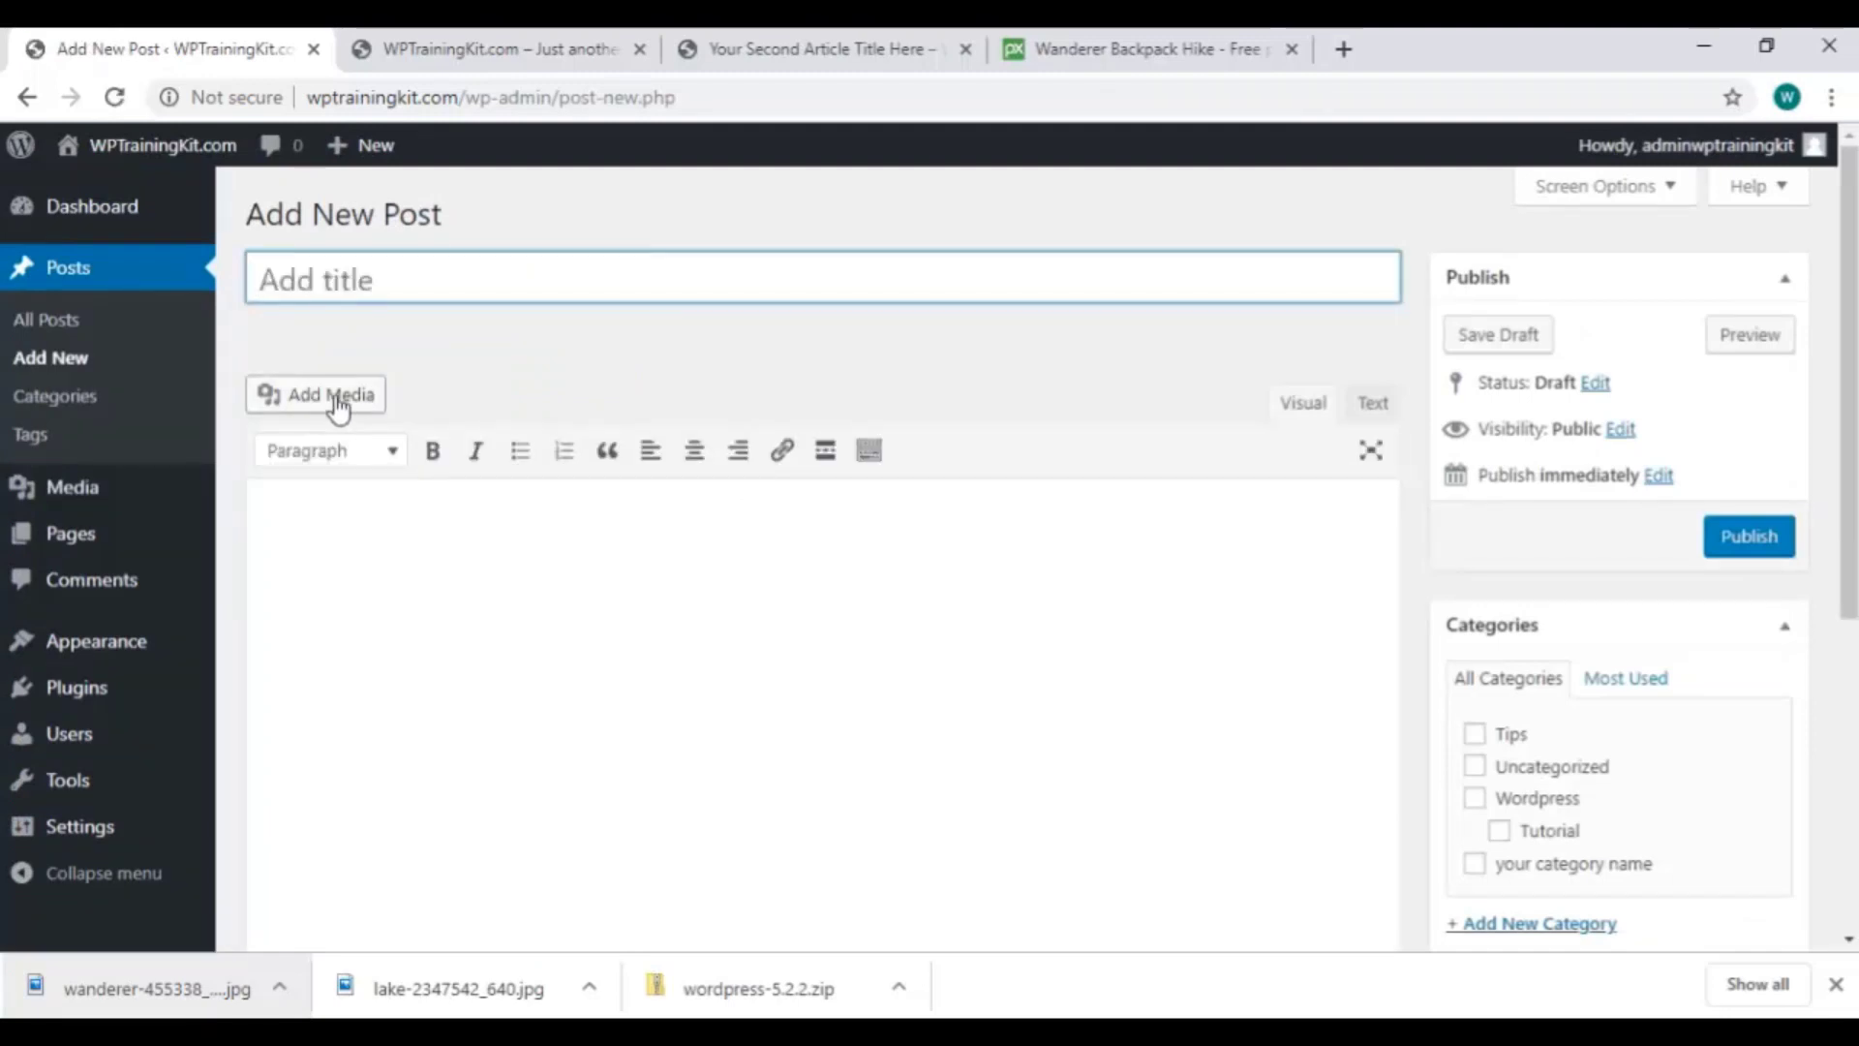
# Find the Italy Mountains Pragser Wildsee photo among Pixabay's related images and download it as a 640×411 JPG.
pyautogui.click(1060, 56)
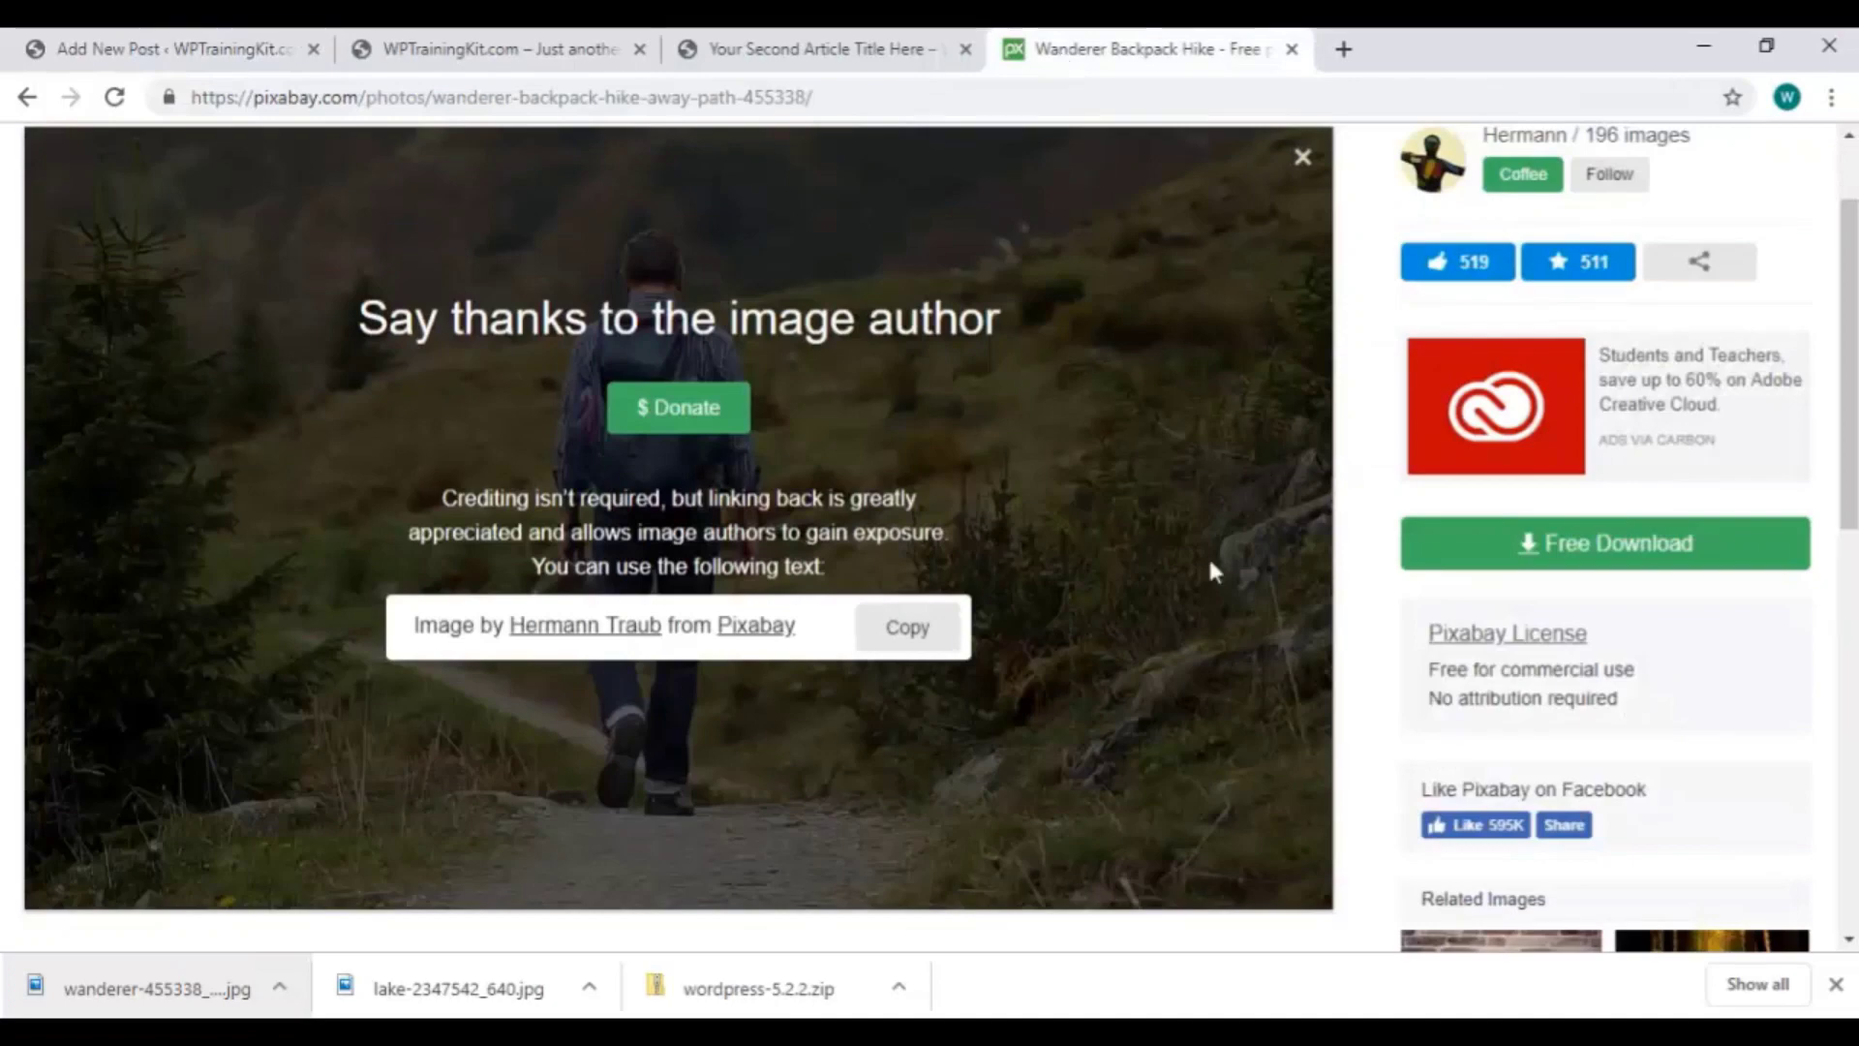
pyautogui.scroll(-8, 1210, 571)
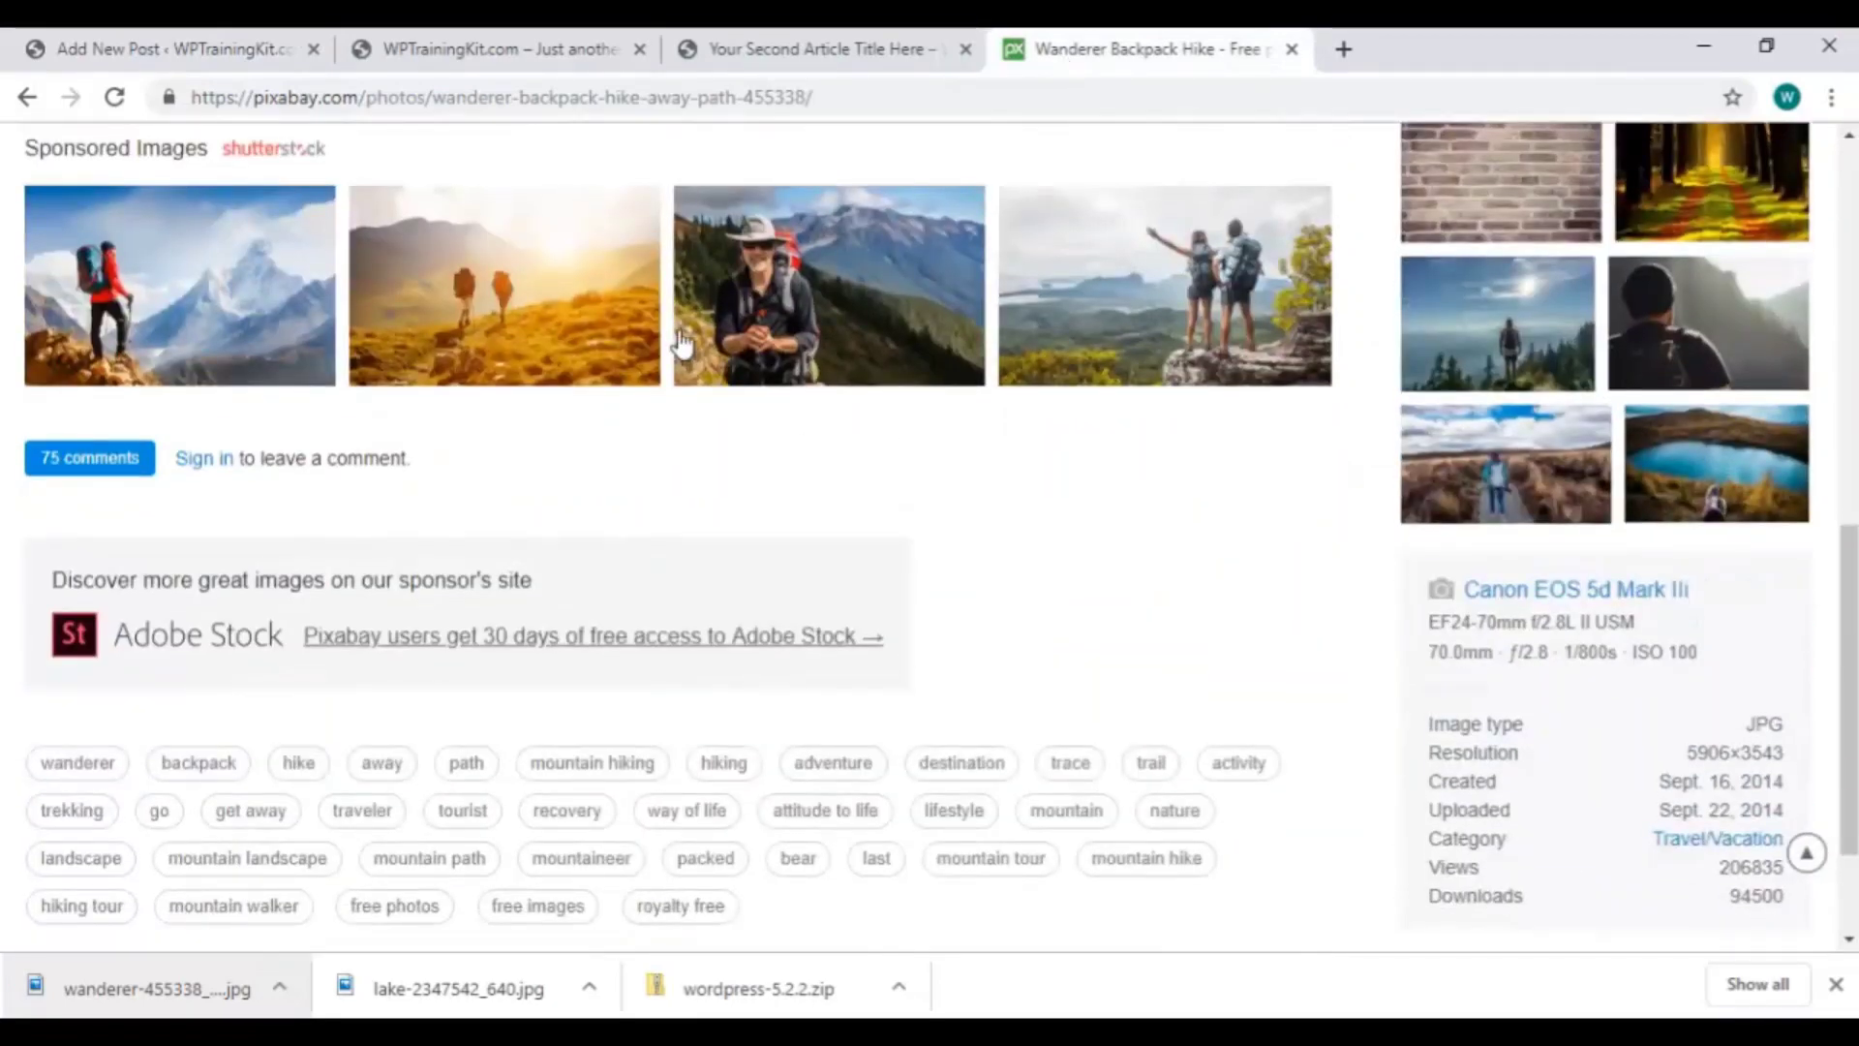
pyautogui.scroll(3, 1404, 407)
pyautogui.click(436, 542)
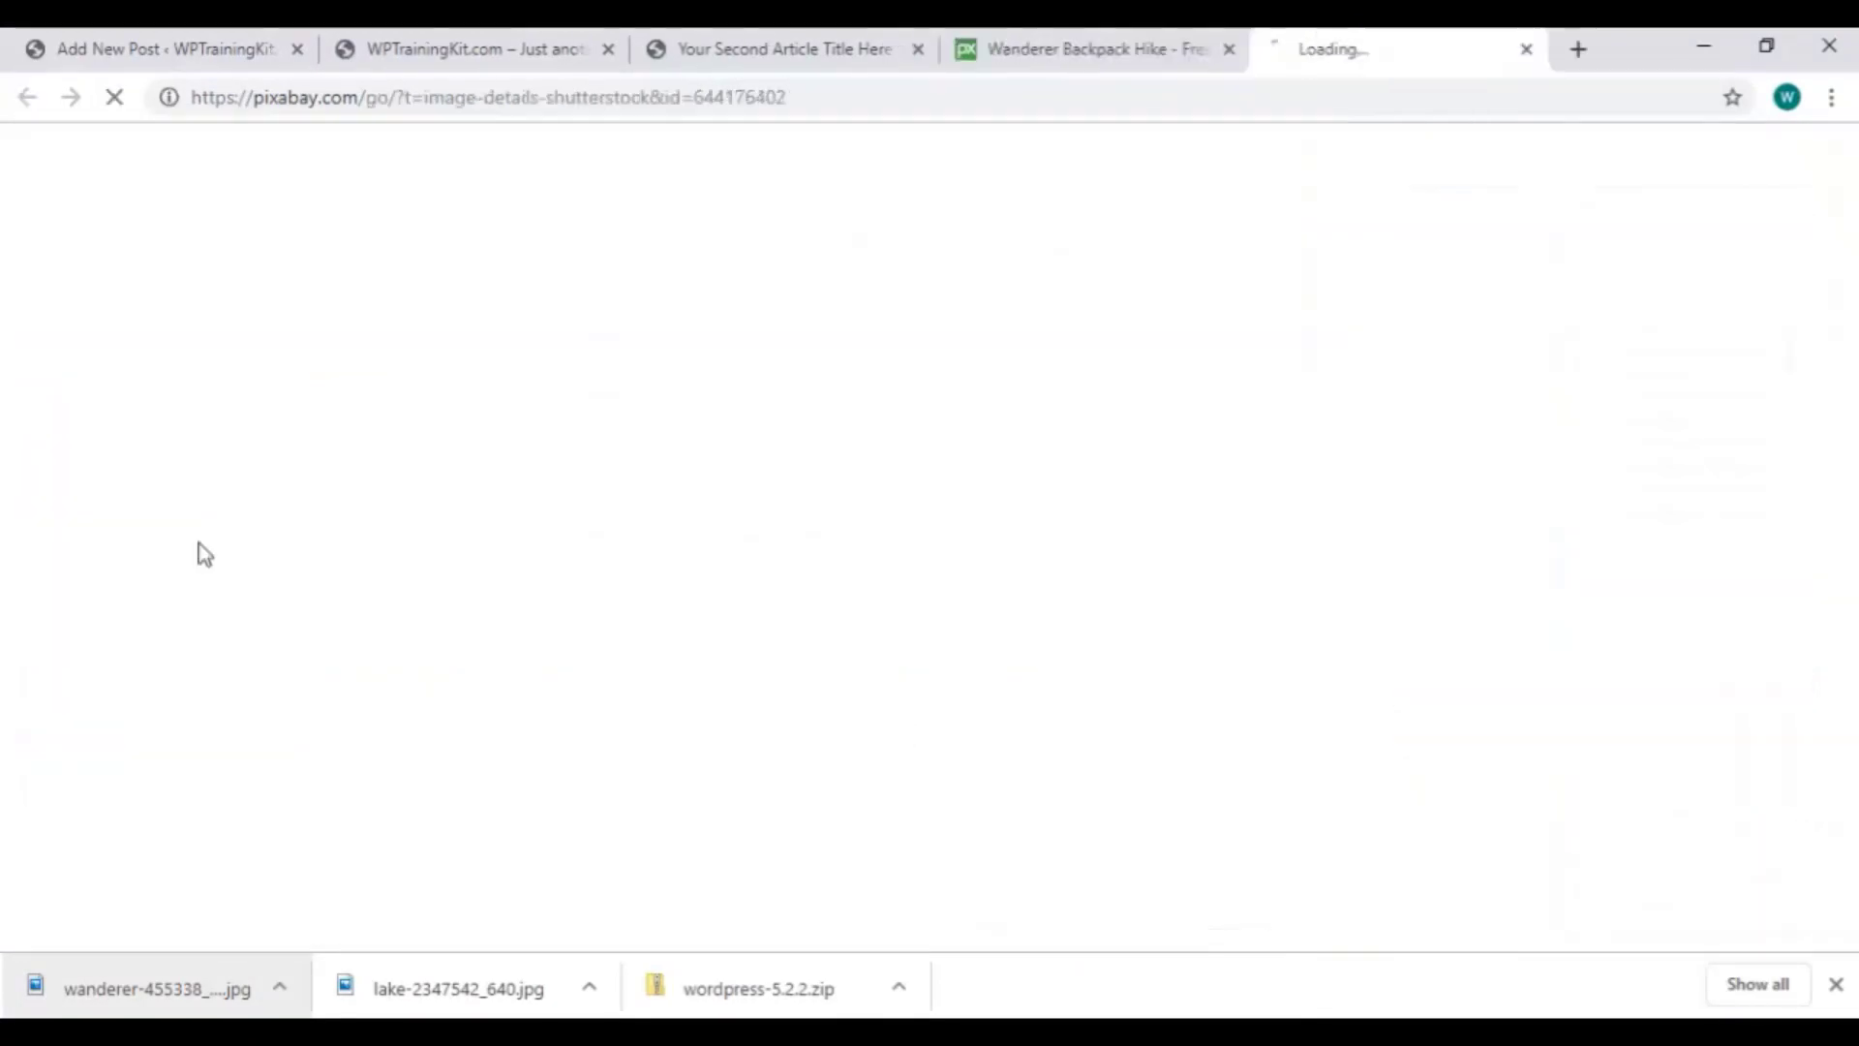
pyautogui.click(1534, 51)
pyautogui.click(26, 98)
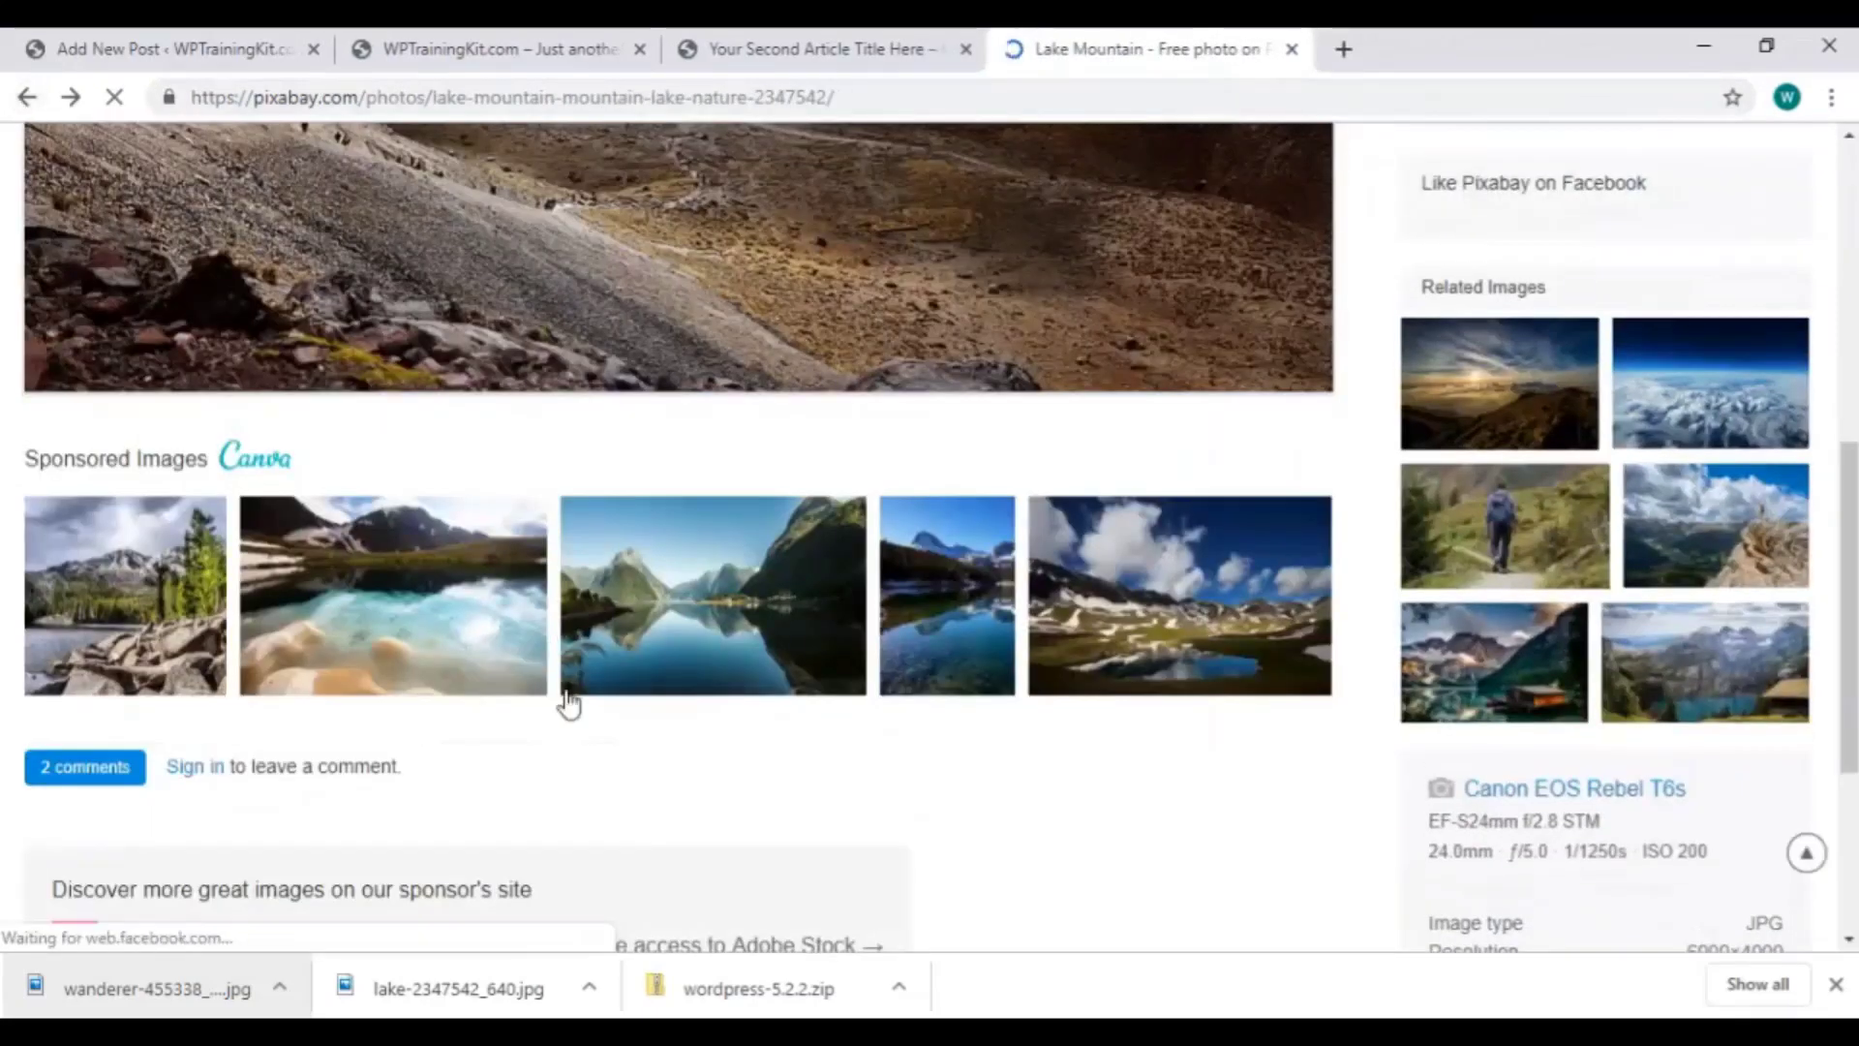
pyautogui.click(1523, 786)
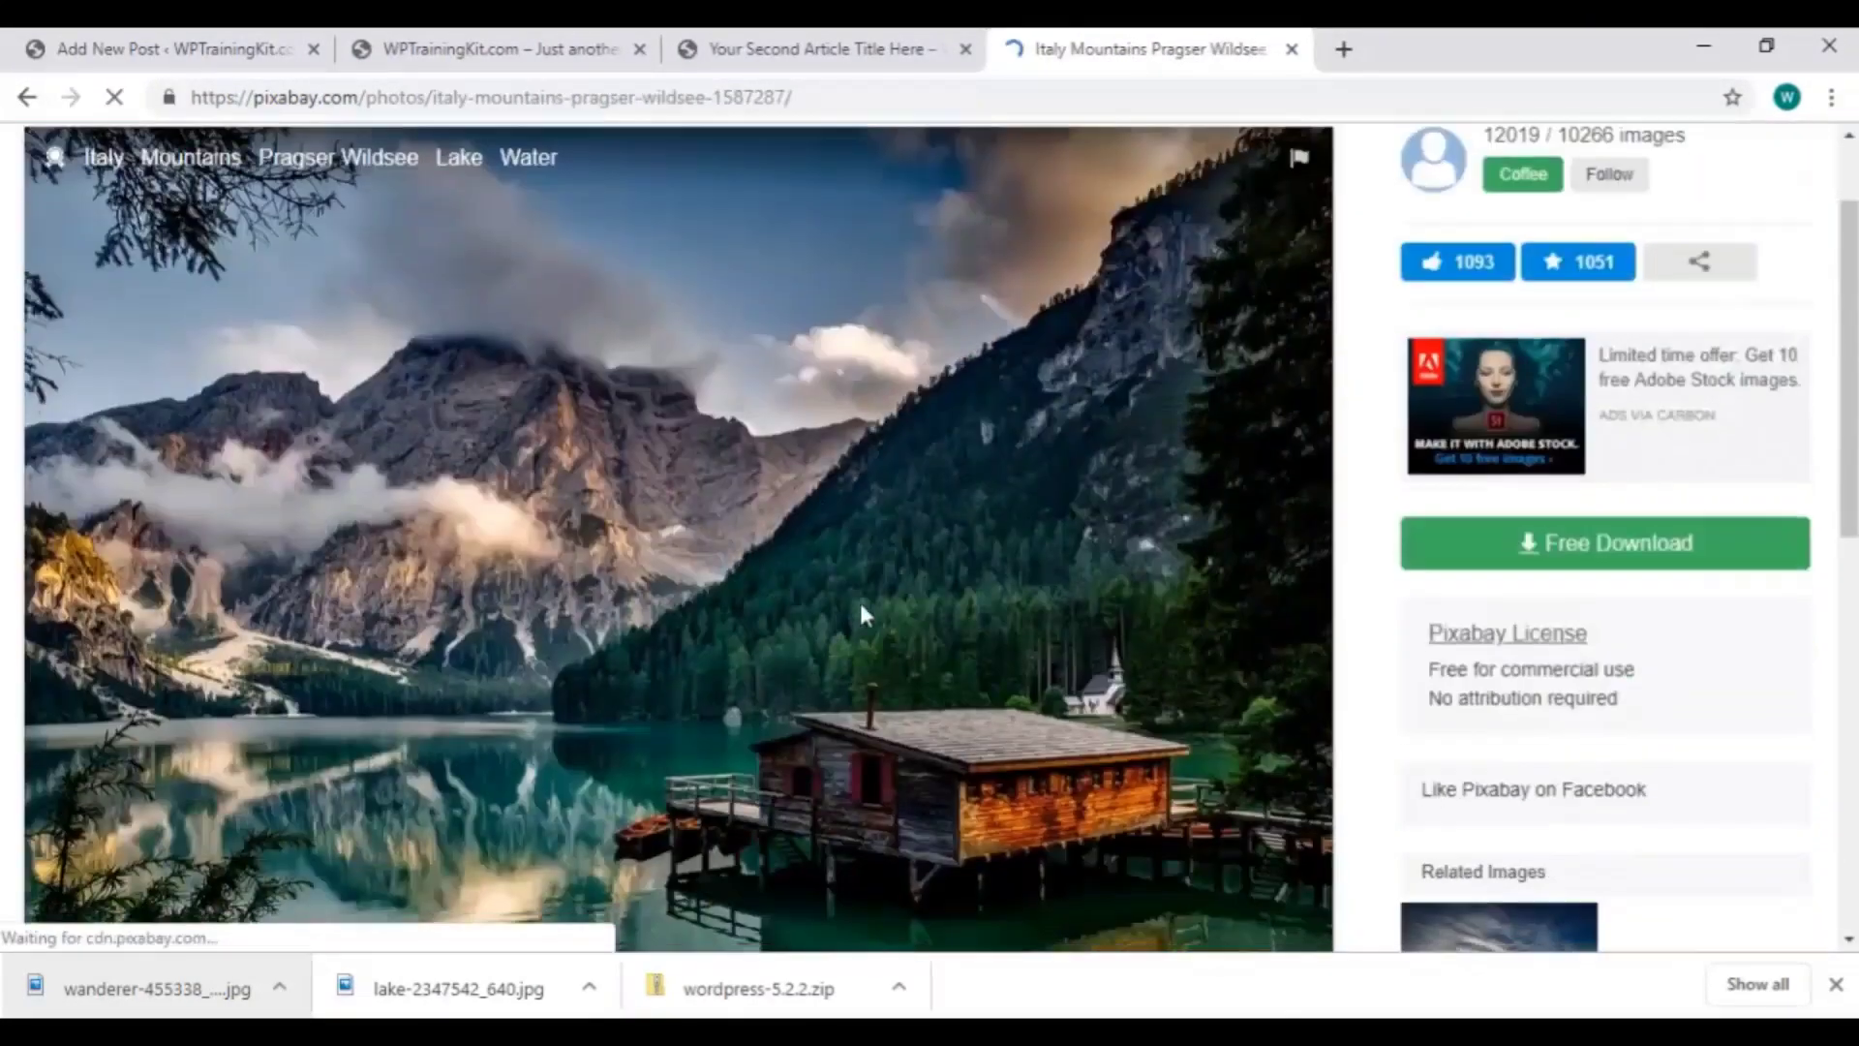
pyautogui.click(1604, 543)
pyautogui.click(1436, 614)
pyautogui.click(1502, 805)
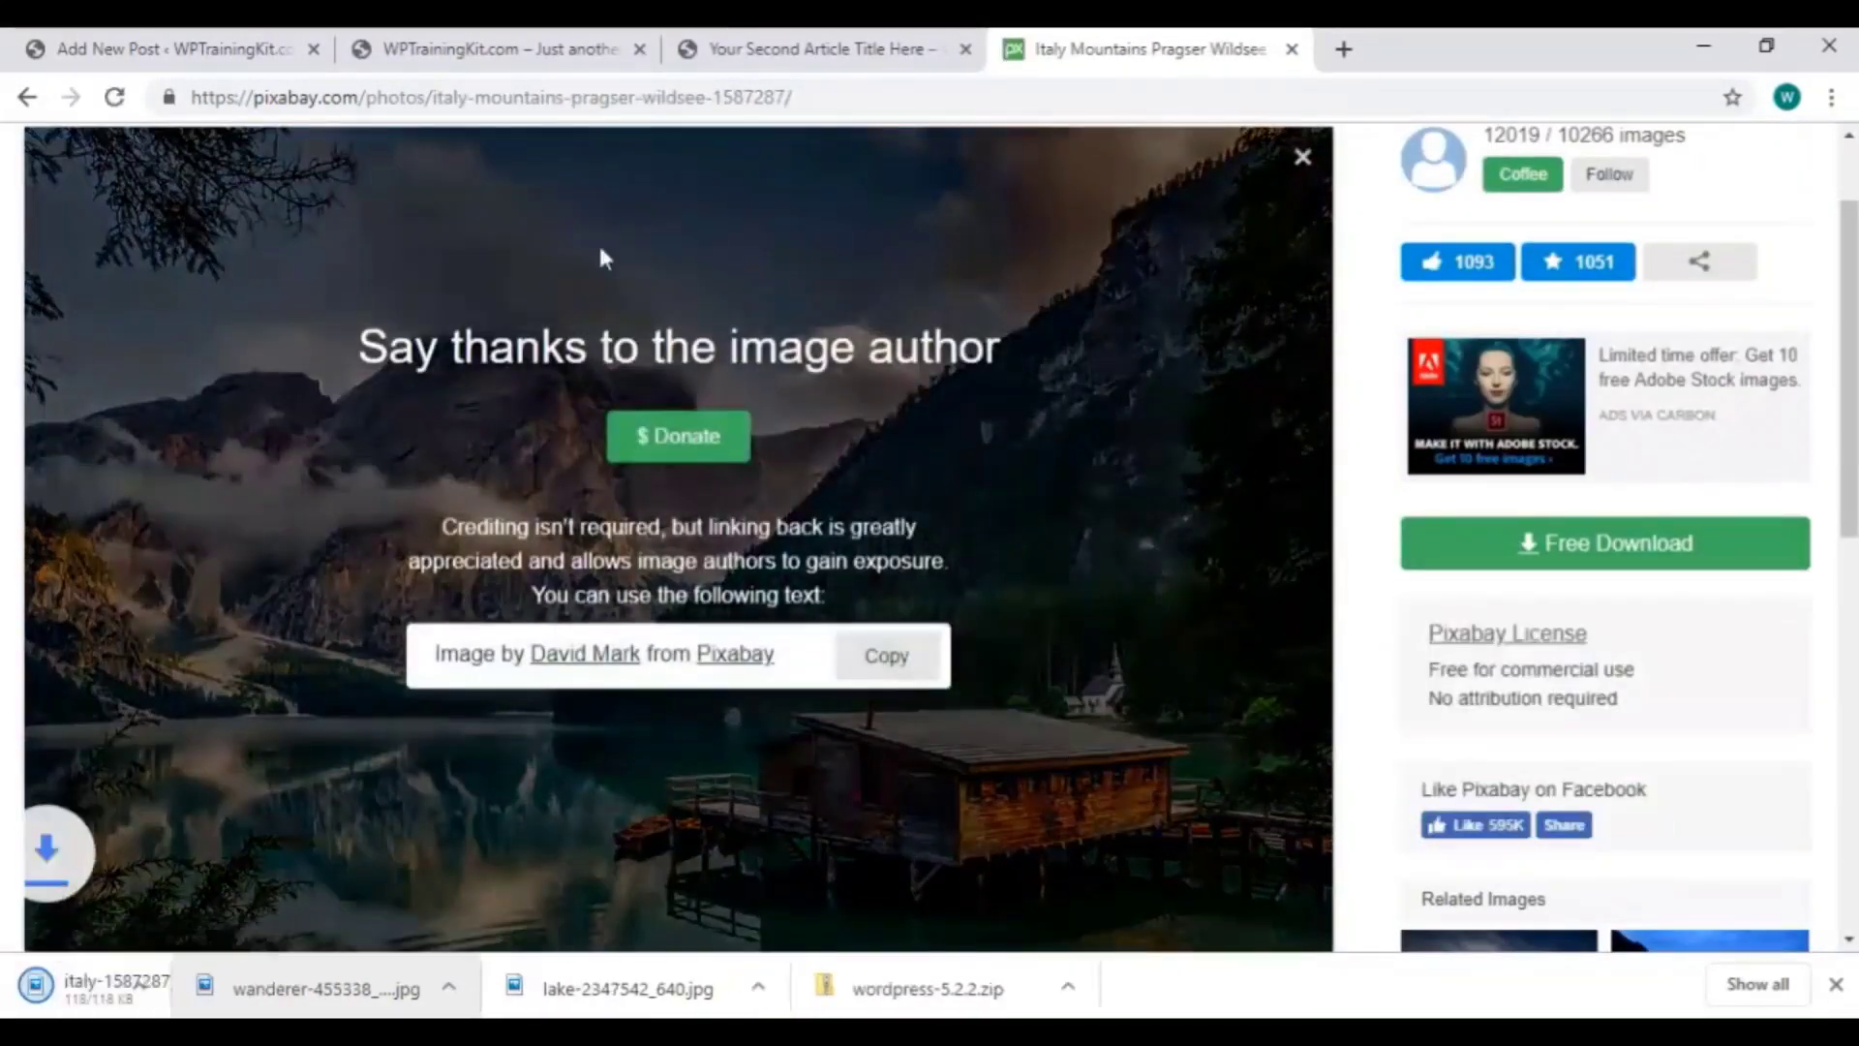
# Upload the italy-1587287_640.jpg image from within the new post's editor and insert it into the post.
pyautogui.click(215, 56)
pyautogui.click(353, 400)
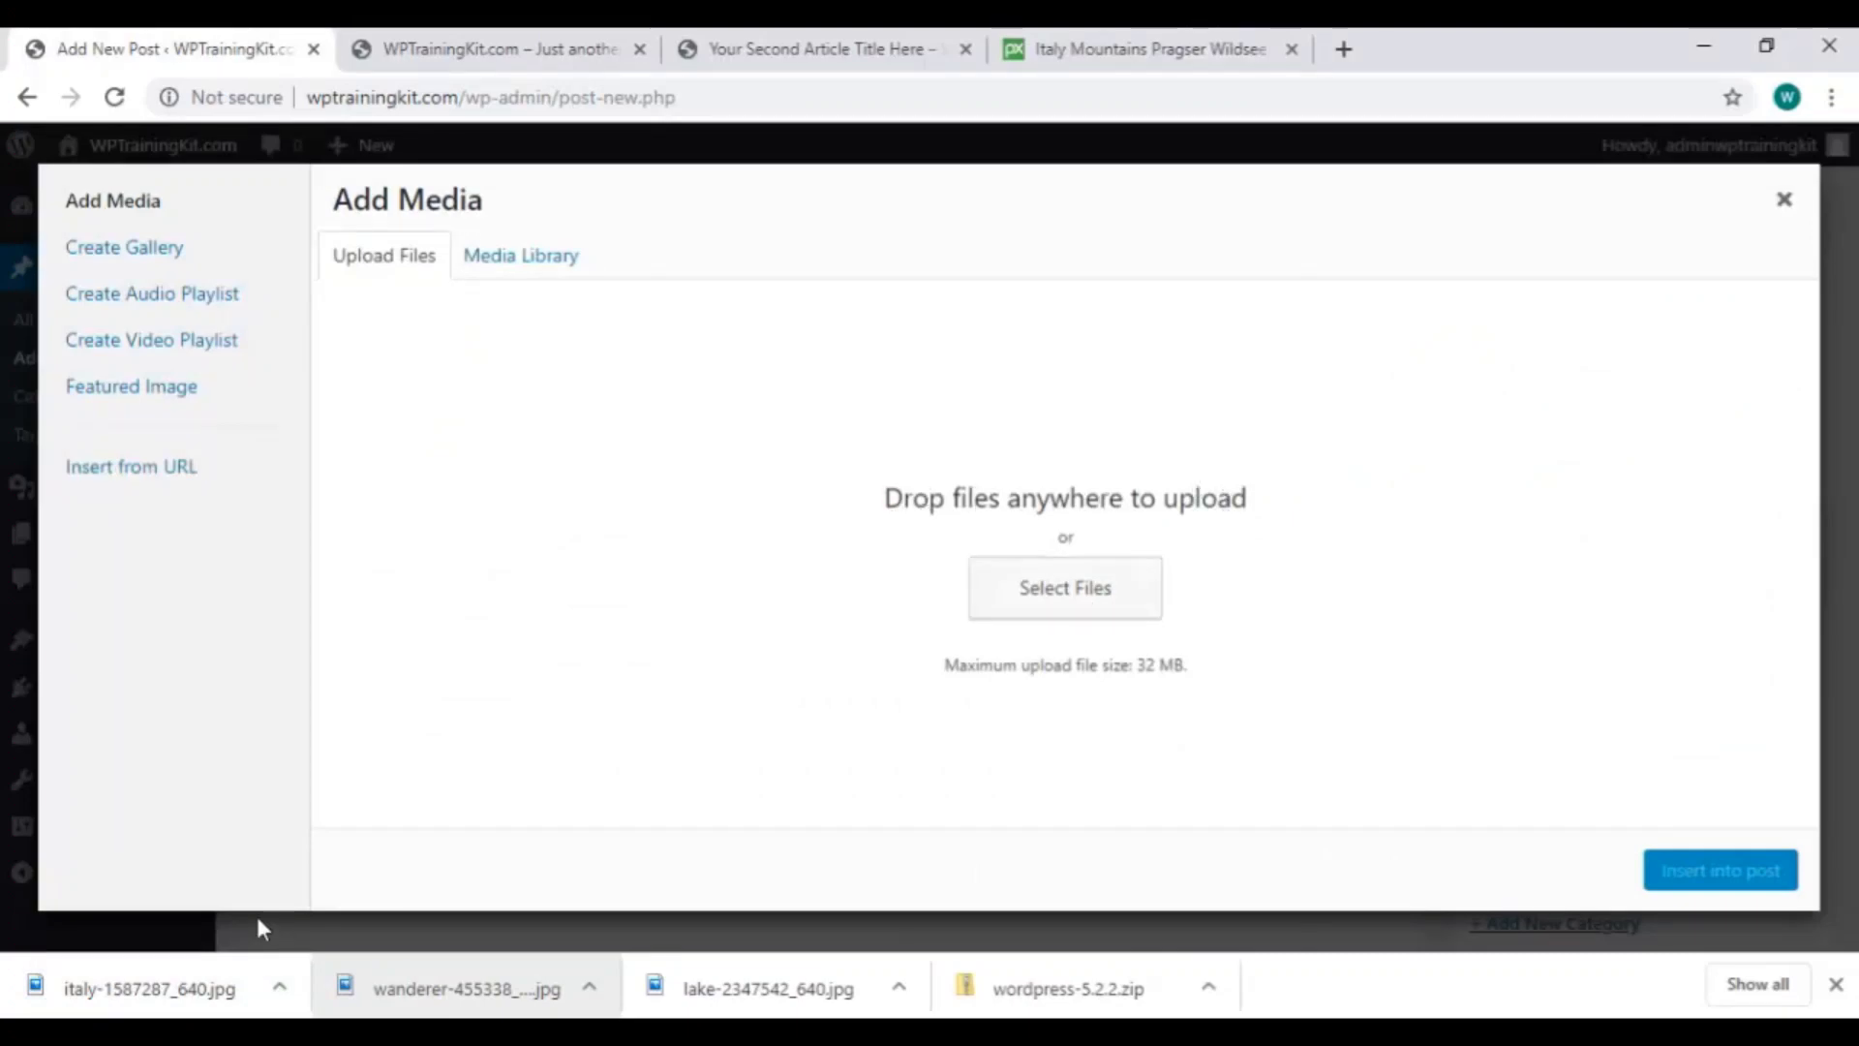
pyautogui.moveTo(189, 991); pyautogui.dragTo(1051, 603)
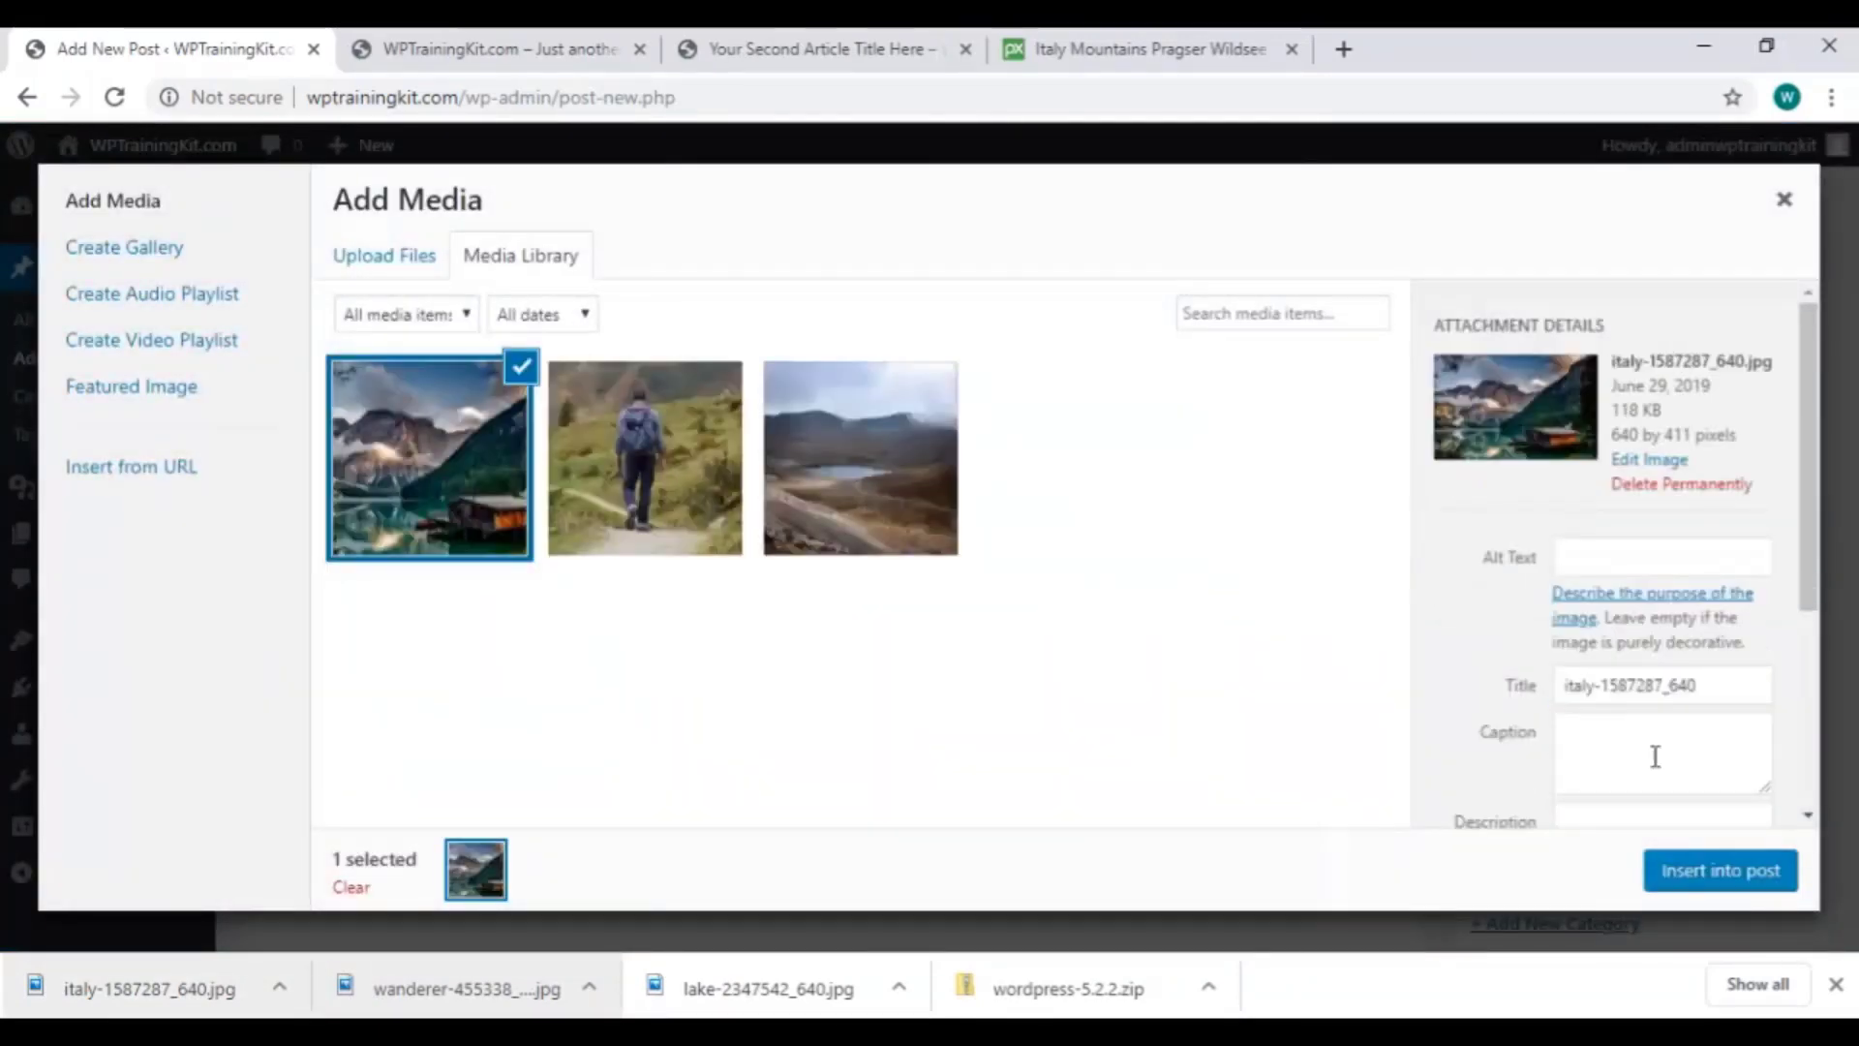
pyautogui.click(1693, 872)
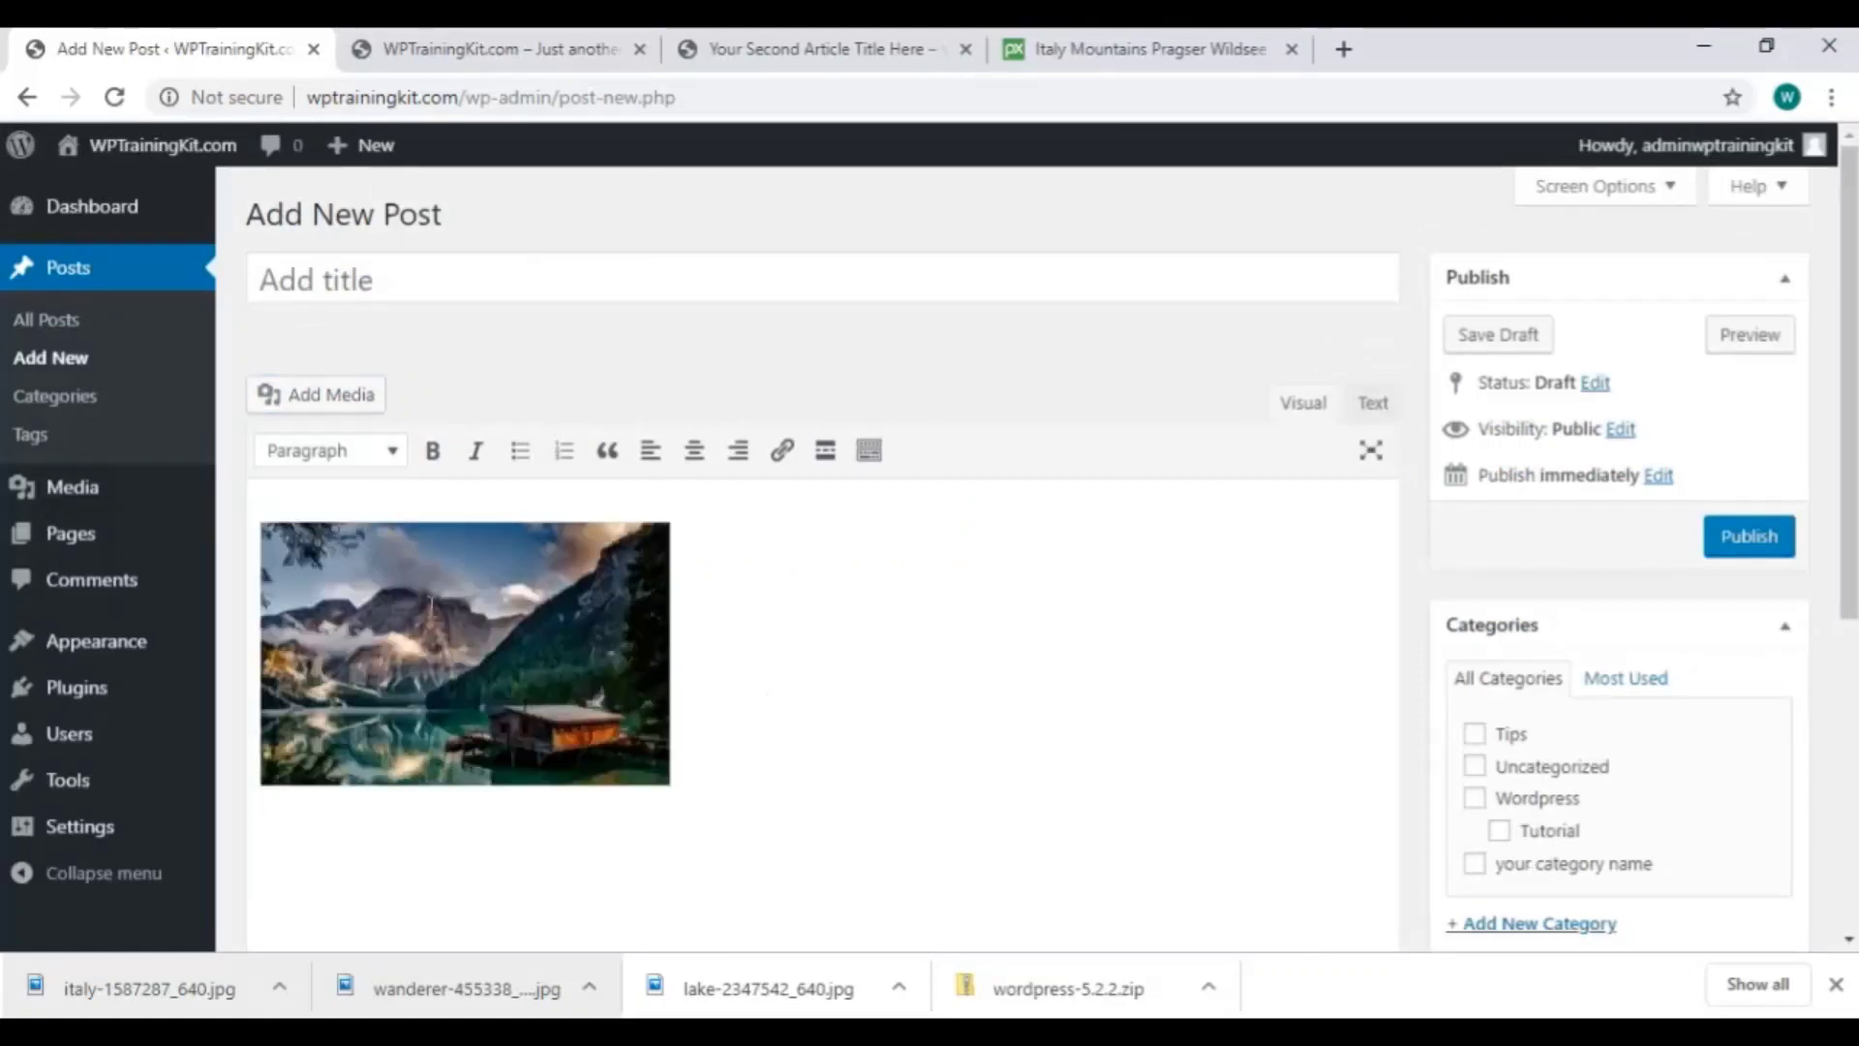
# Center the lake image in the post and set its display size to Full Size – 640 × 411.
pyautogui.click(465, 653)
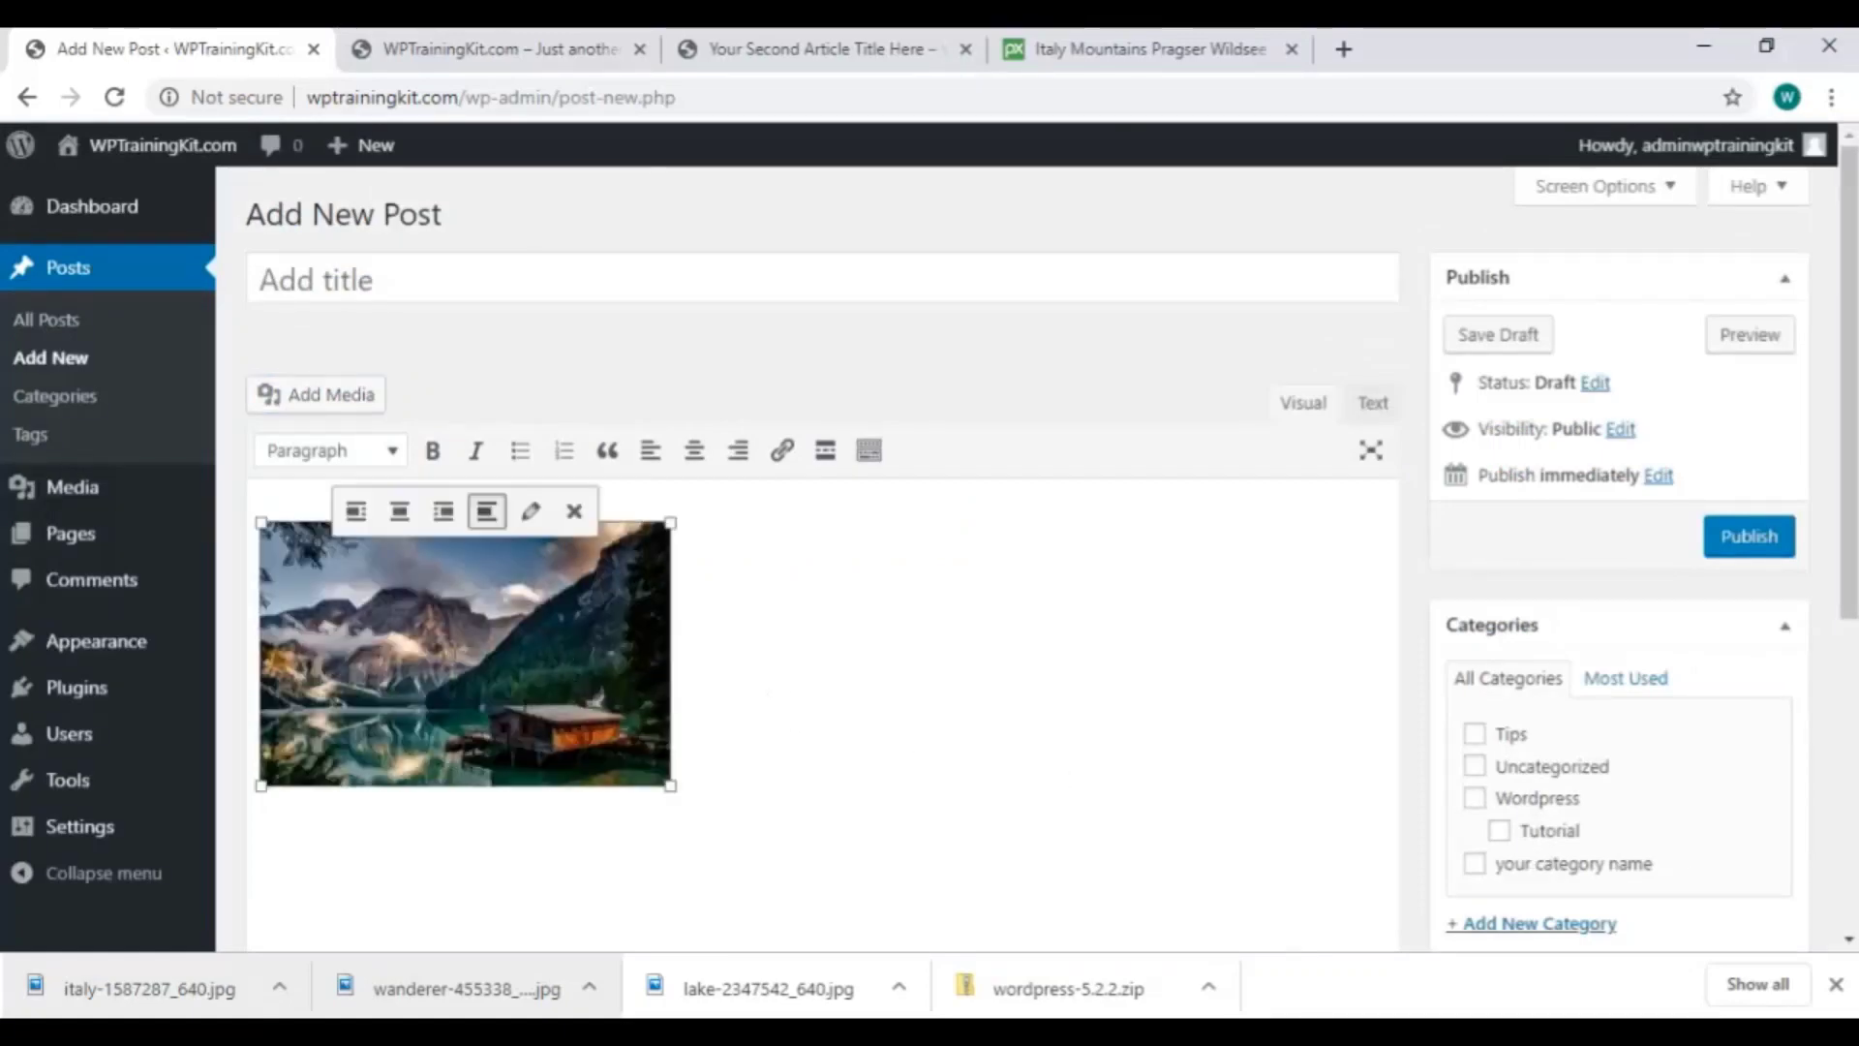
pyautogui.click(693, 450)
pyautogui.click(886, 513)
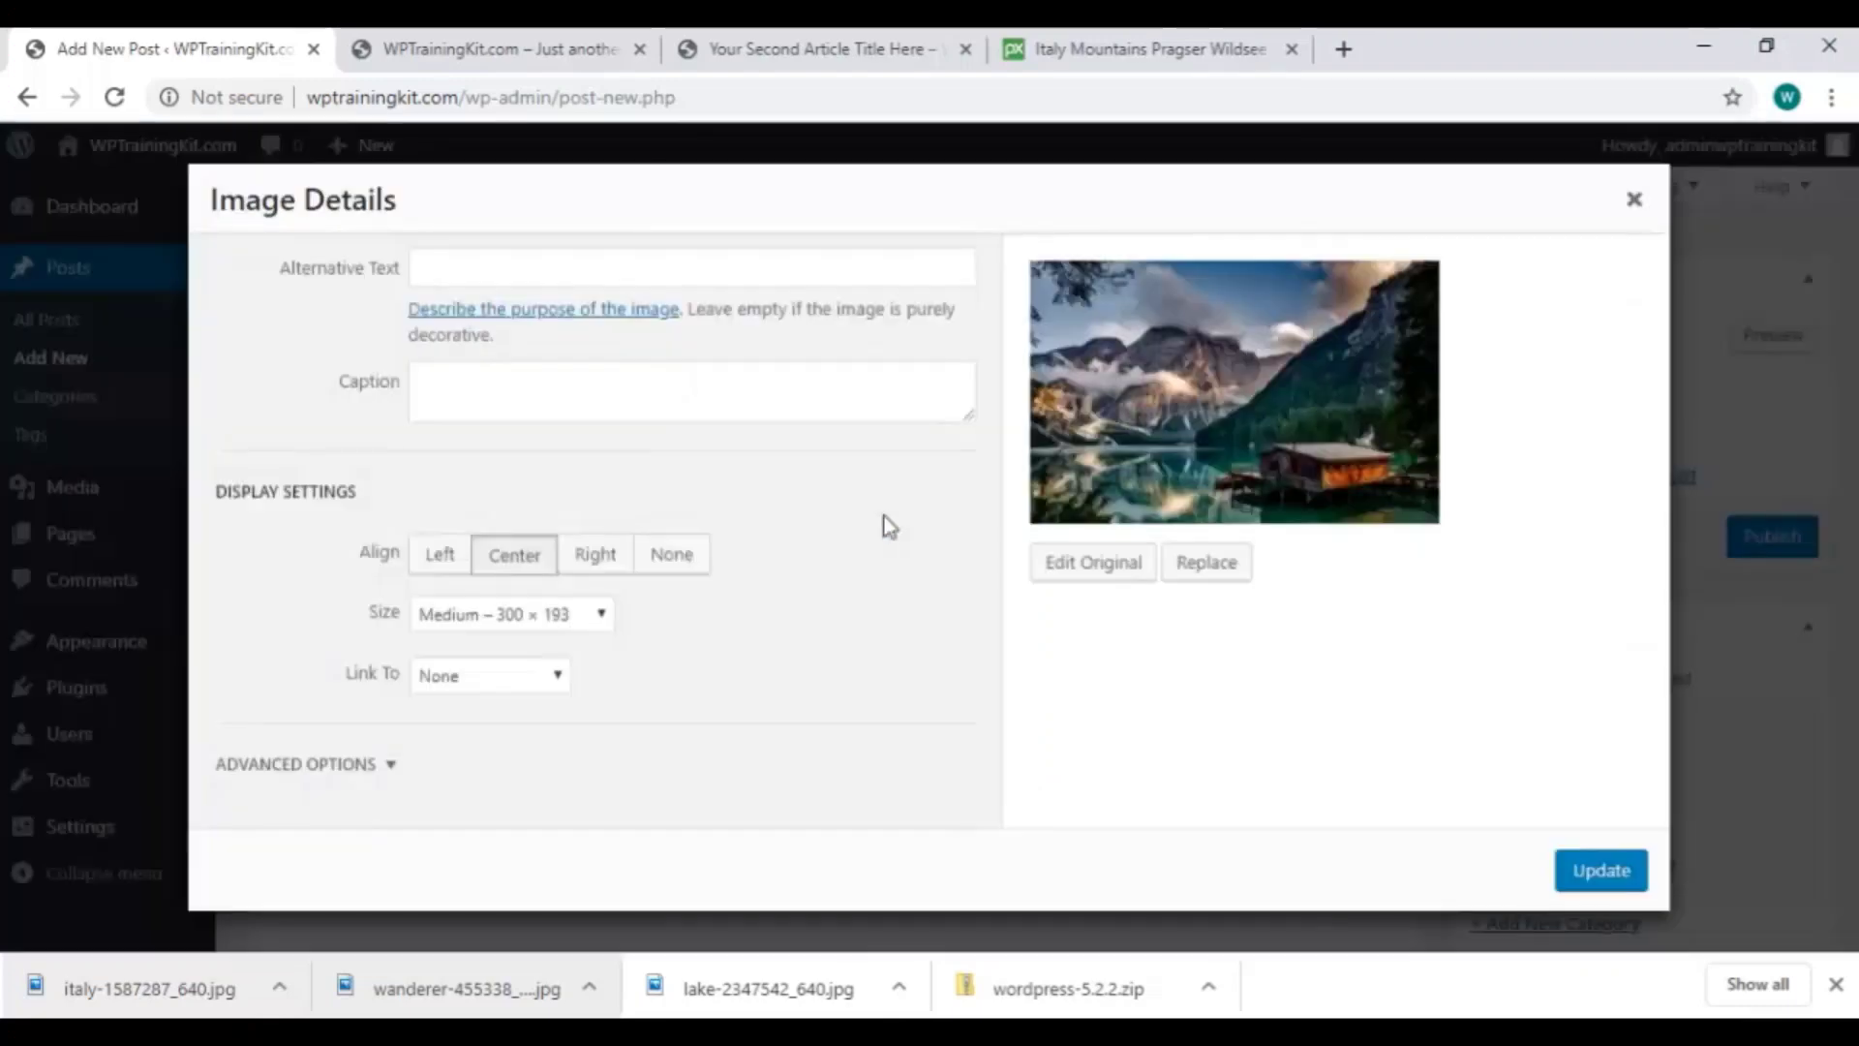
pyautogui.click(489, 616)
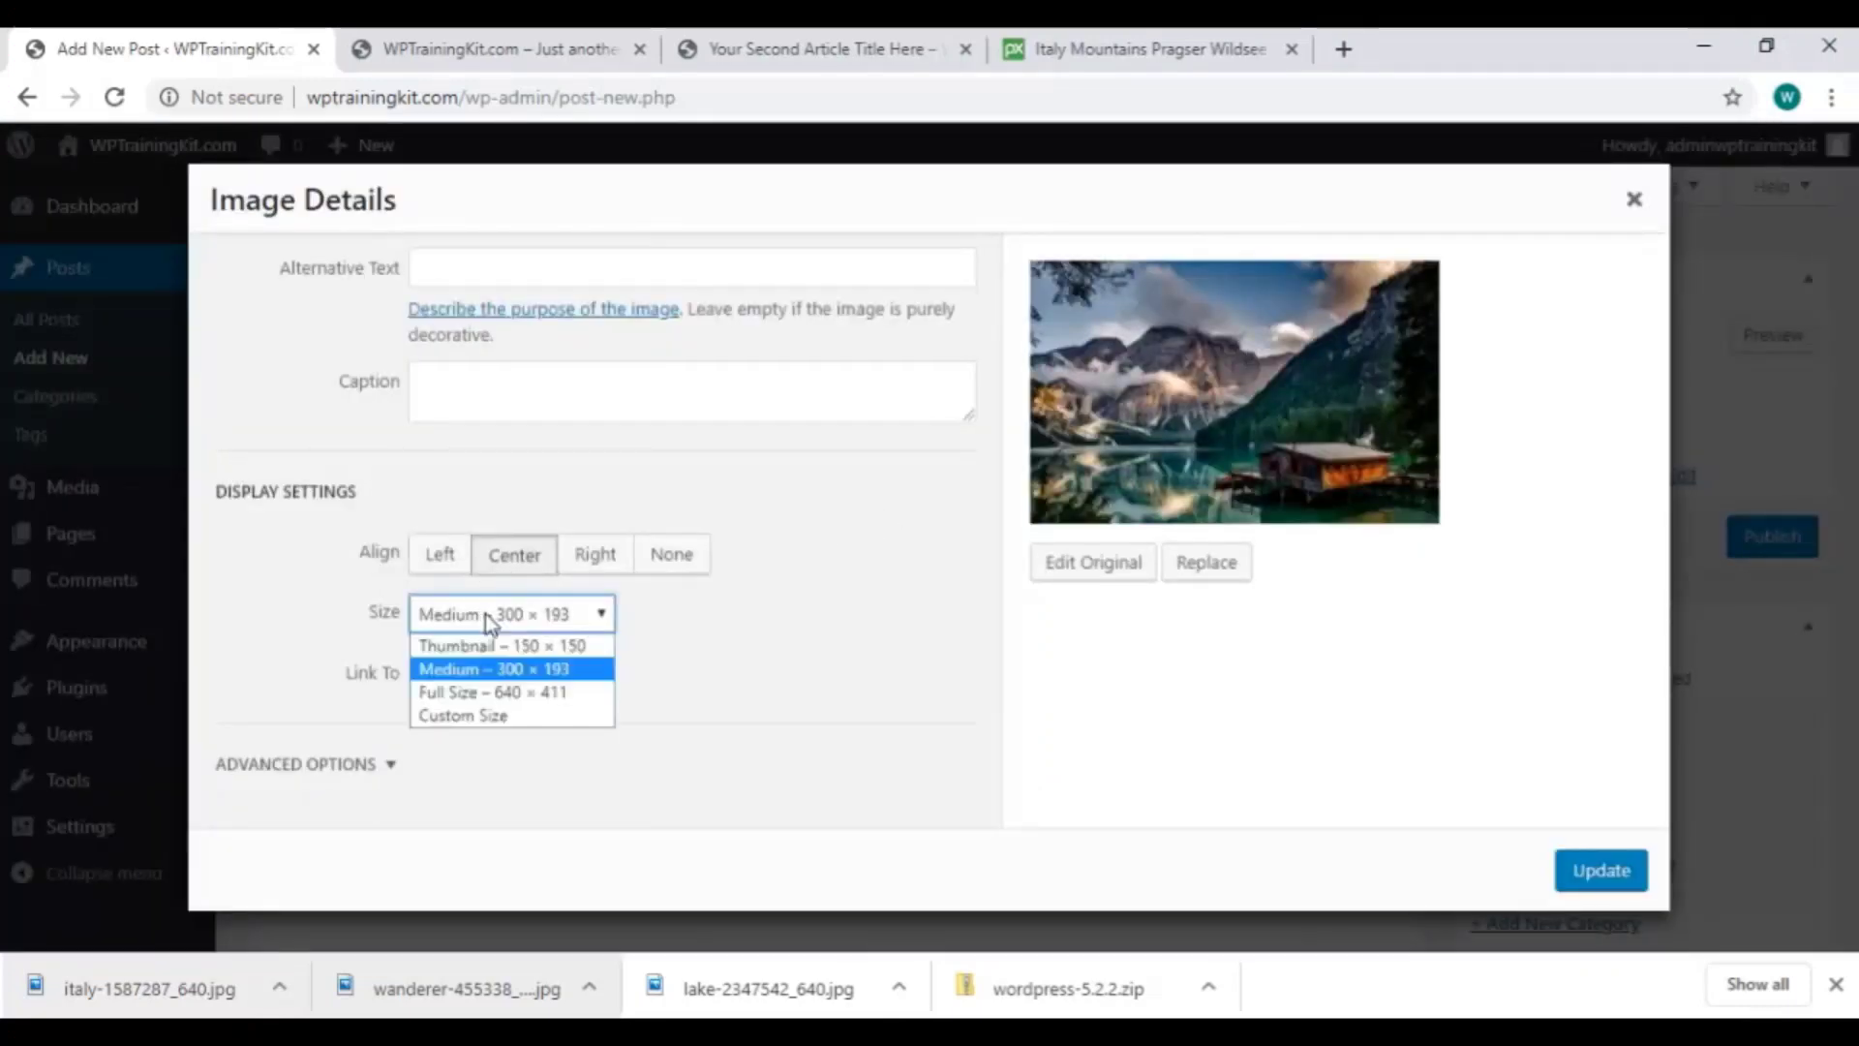
pyautogui.click(504, 693)
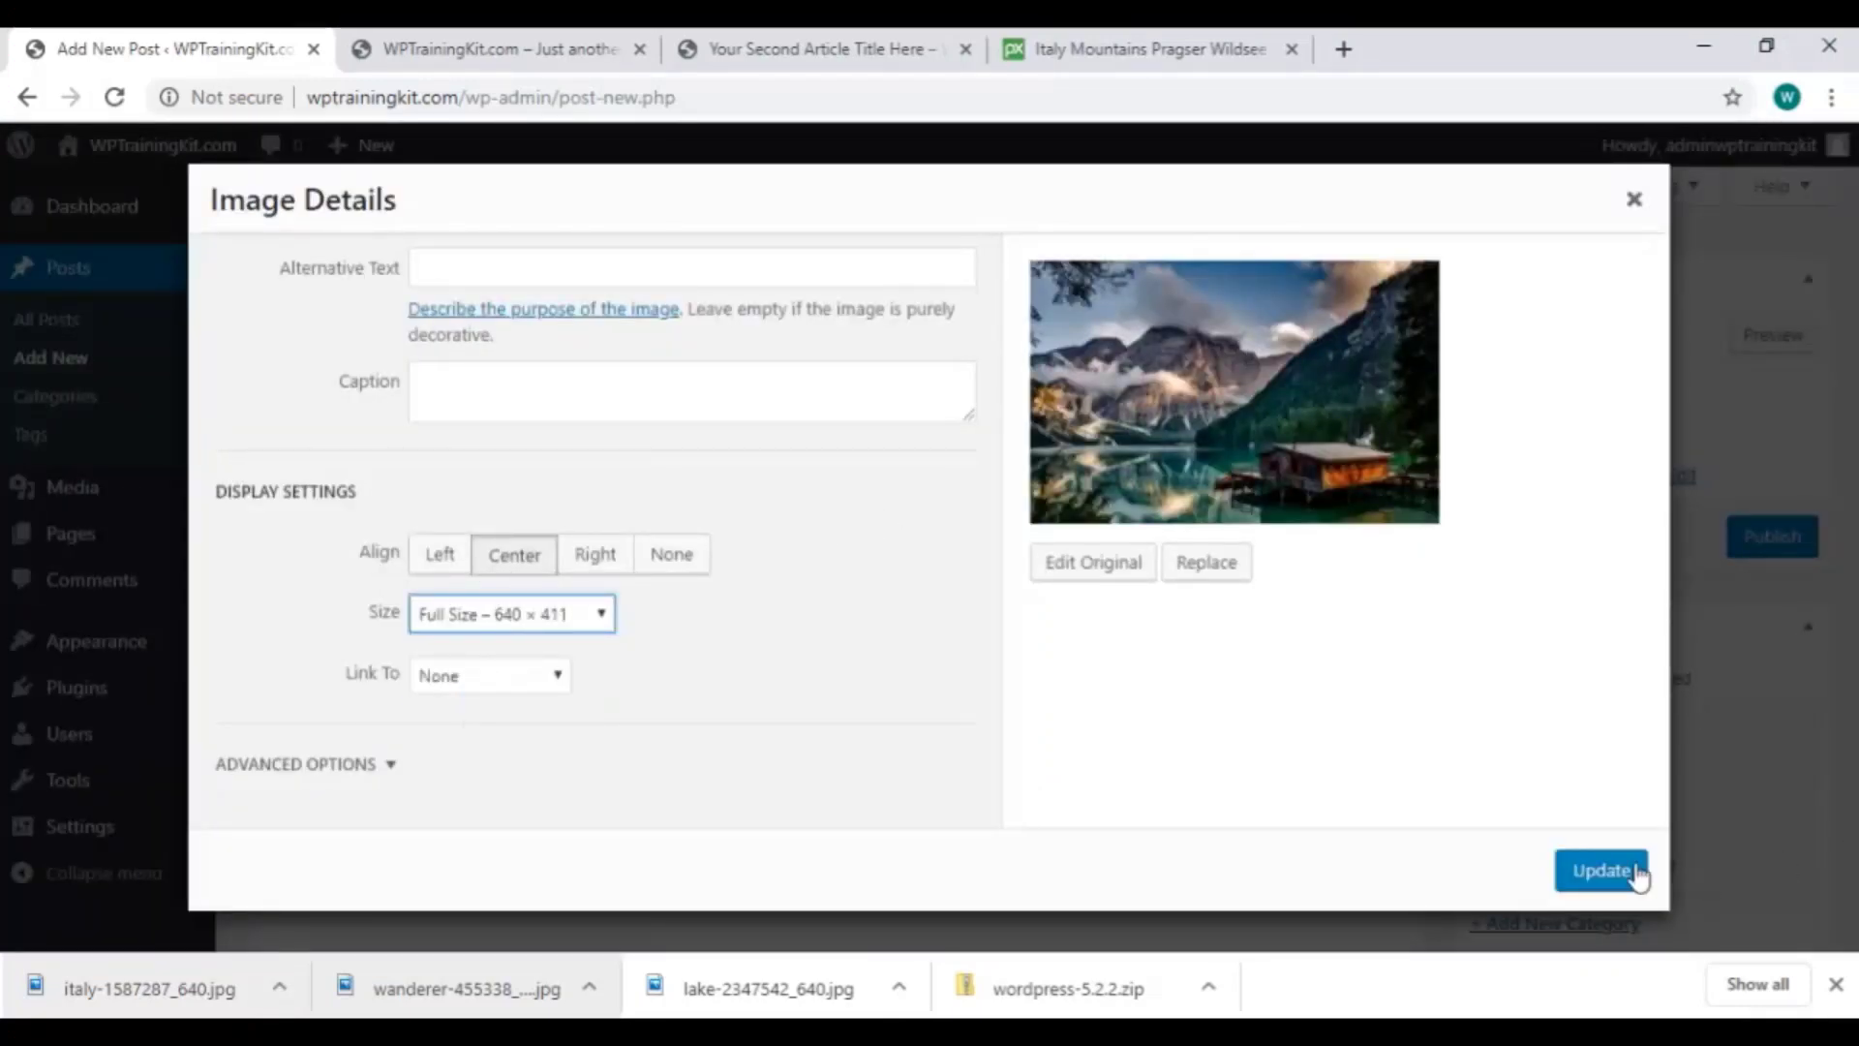
pyautogui.click(1601, 870)
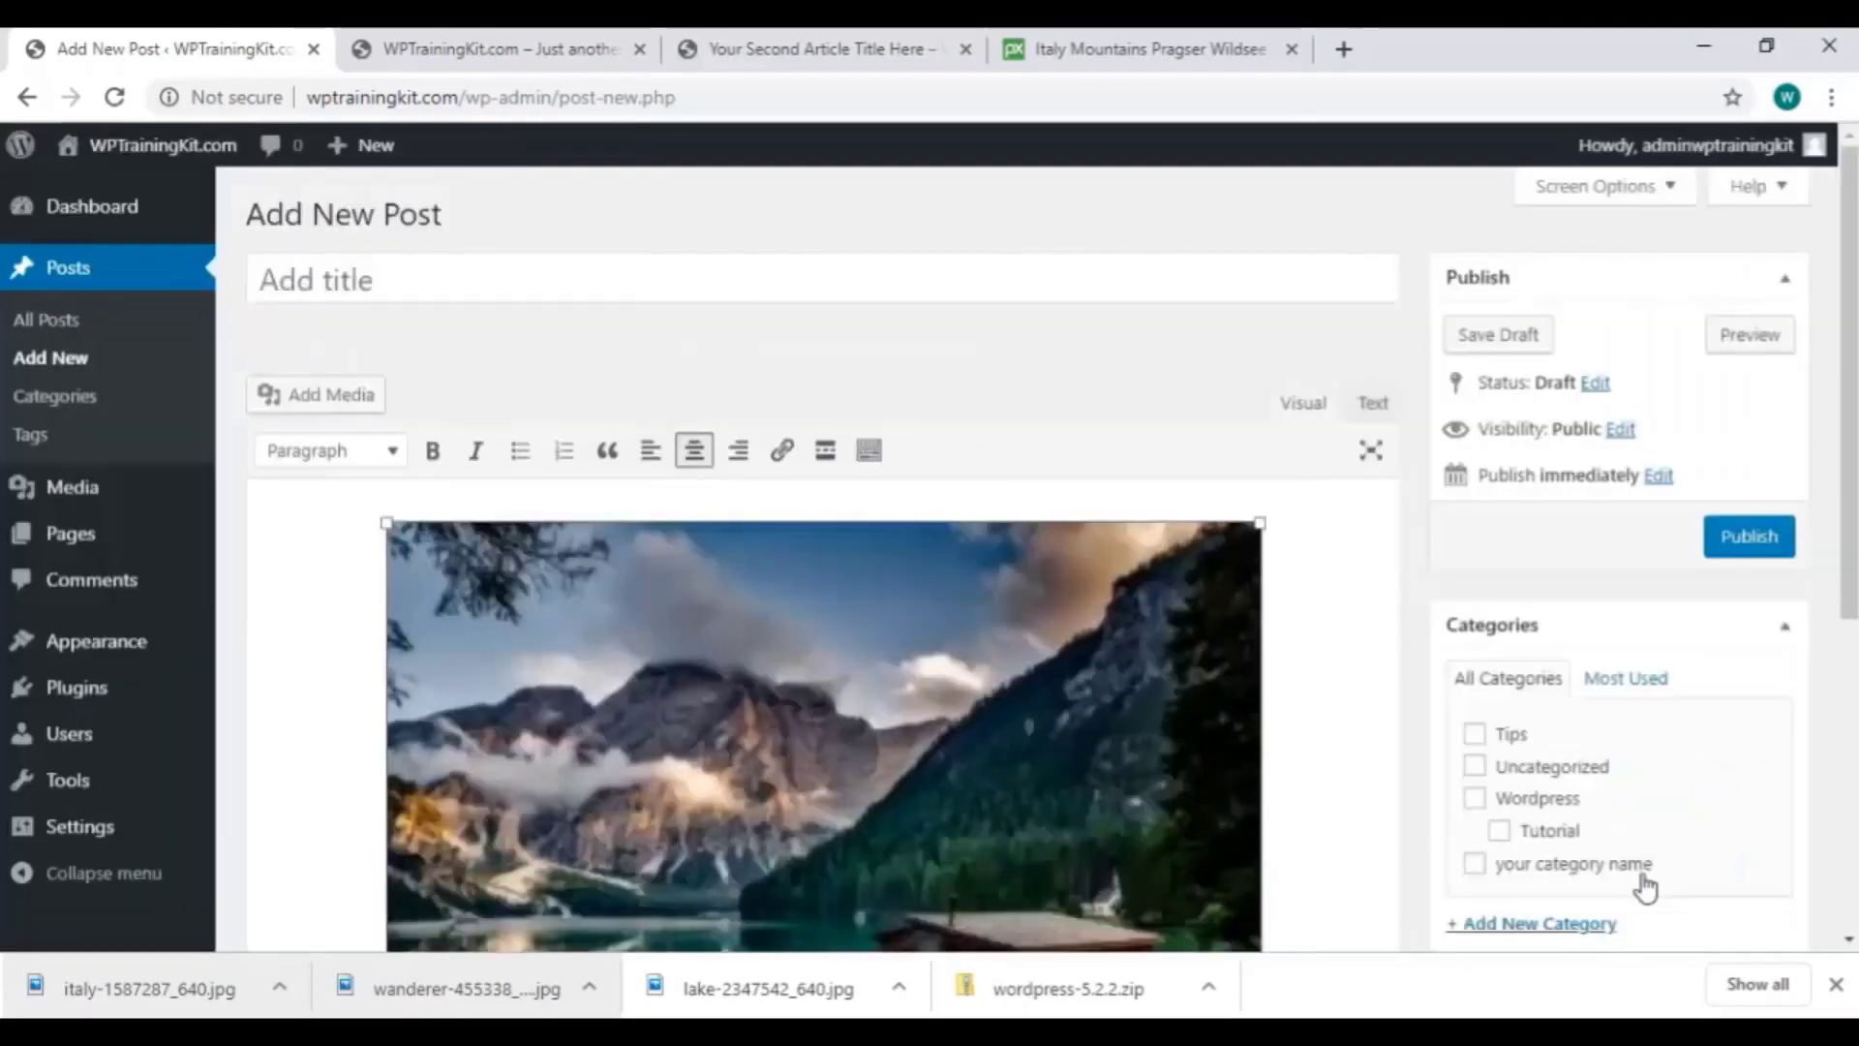
# Save the new post as a draft and open the media library.
pyautogui.scroll(-2, 1205, 736)
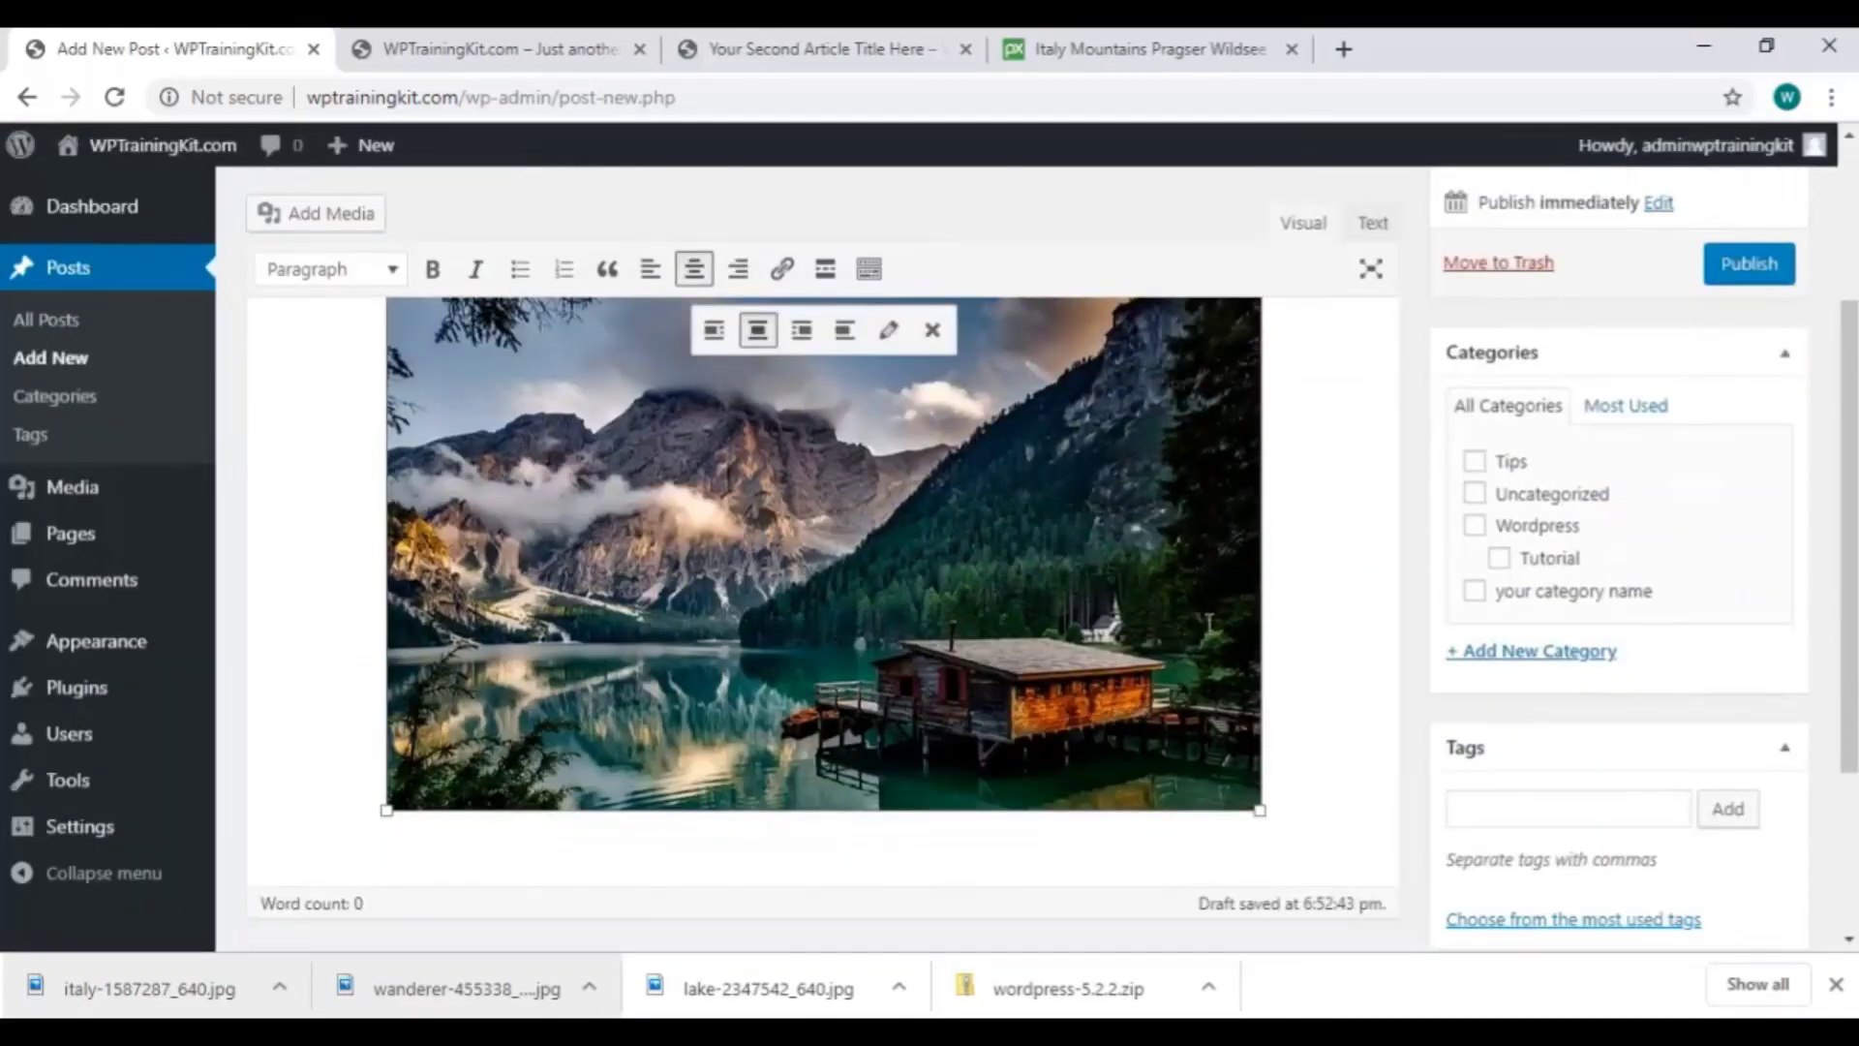
pyautogui.scroll(2, 1200, 629)
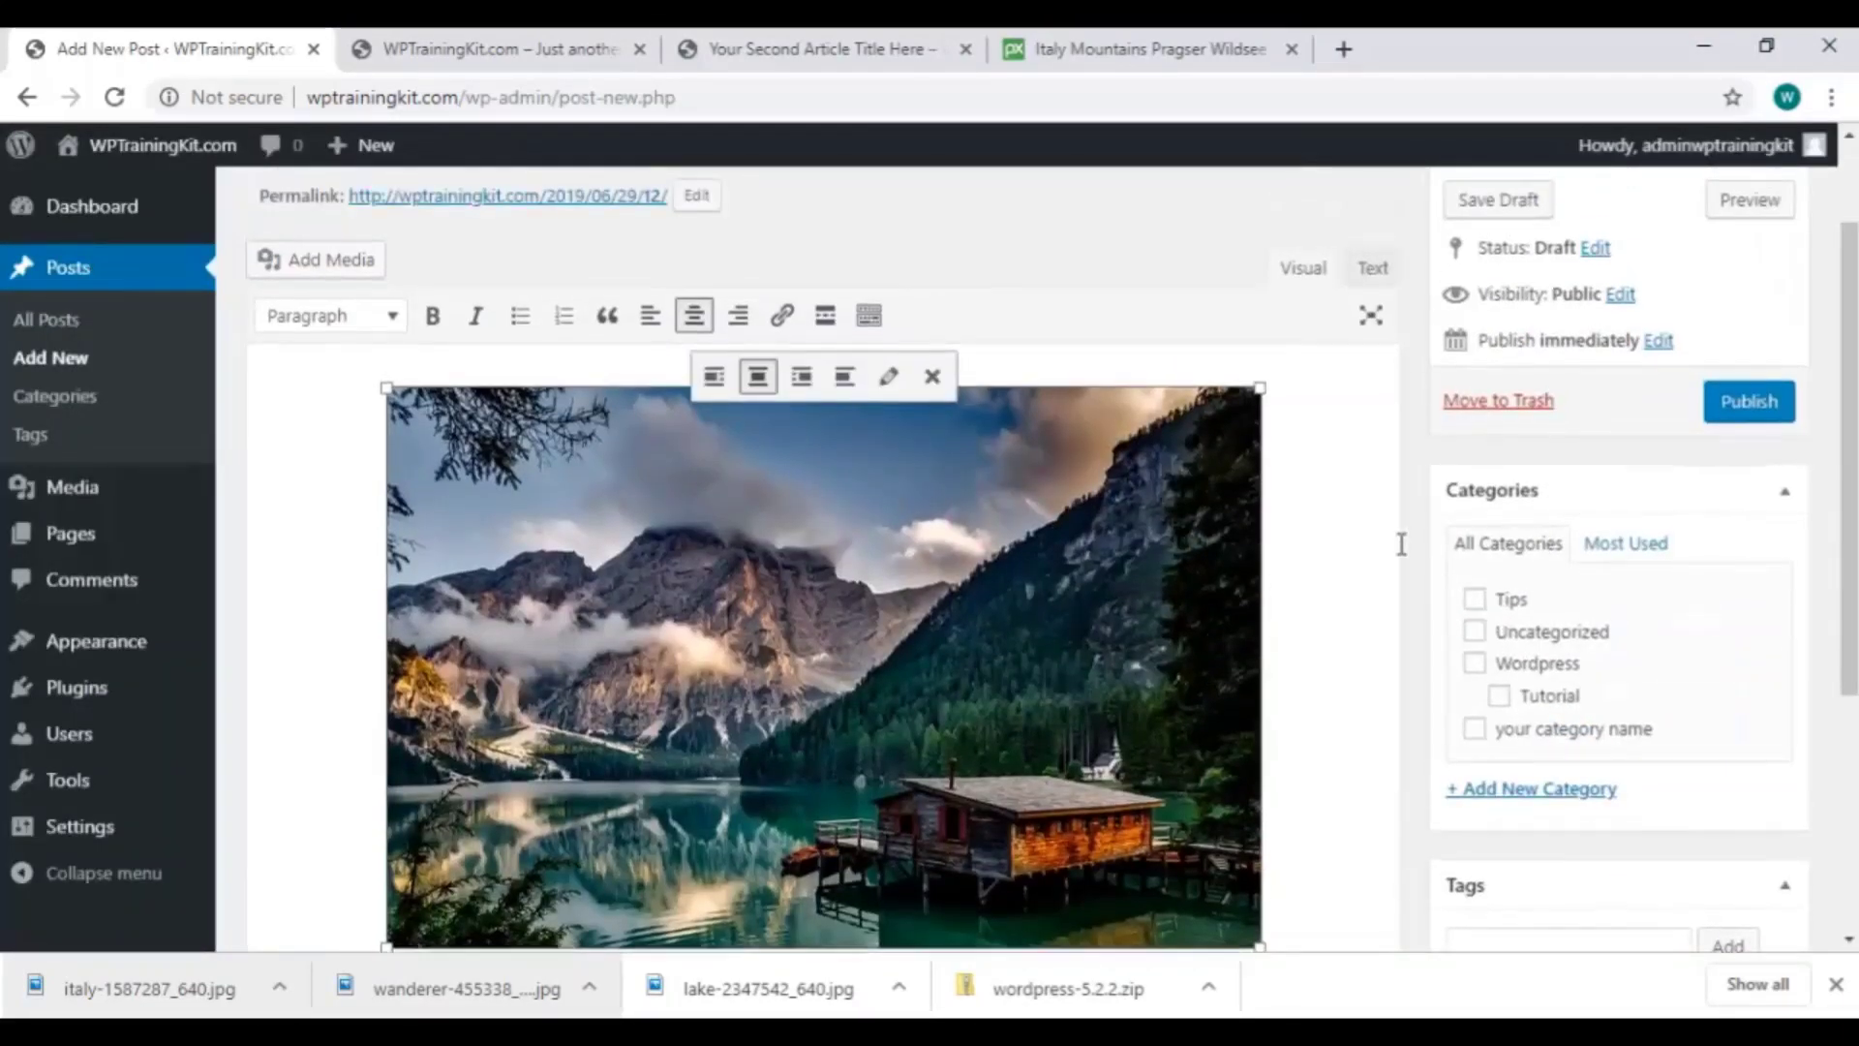
pyautogui.scroll(2, 1403, 539)
pyautogui.click(1534, 337)
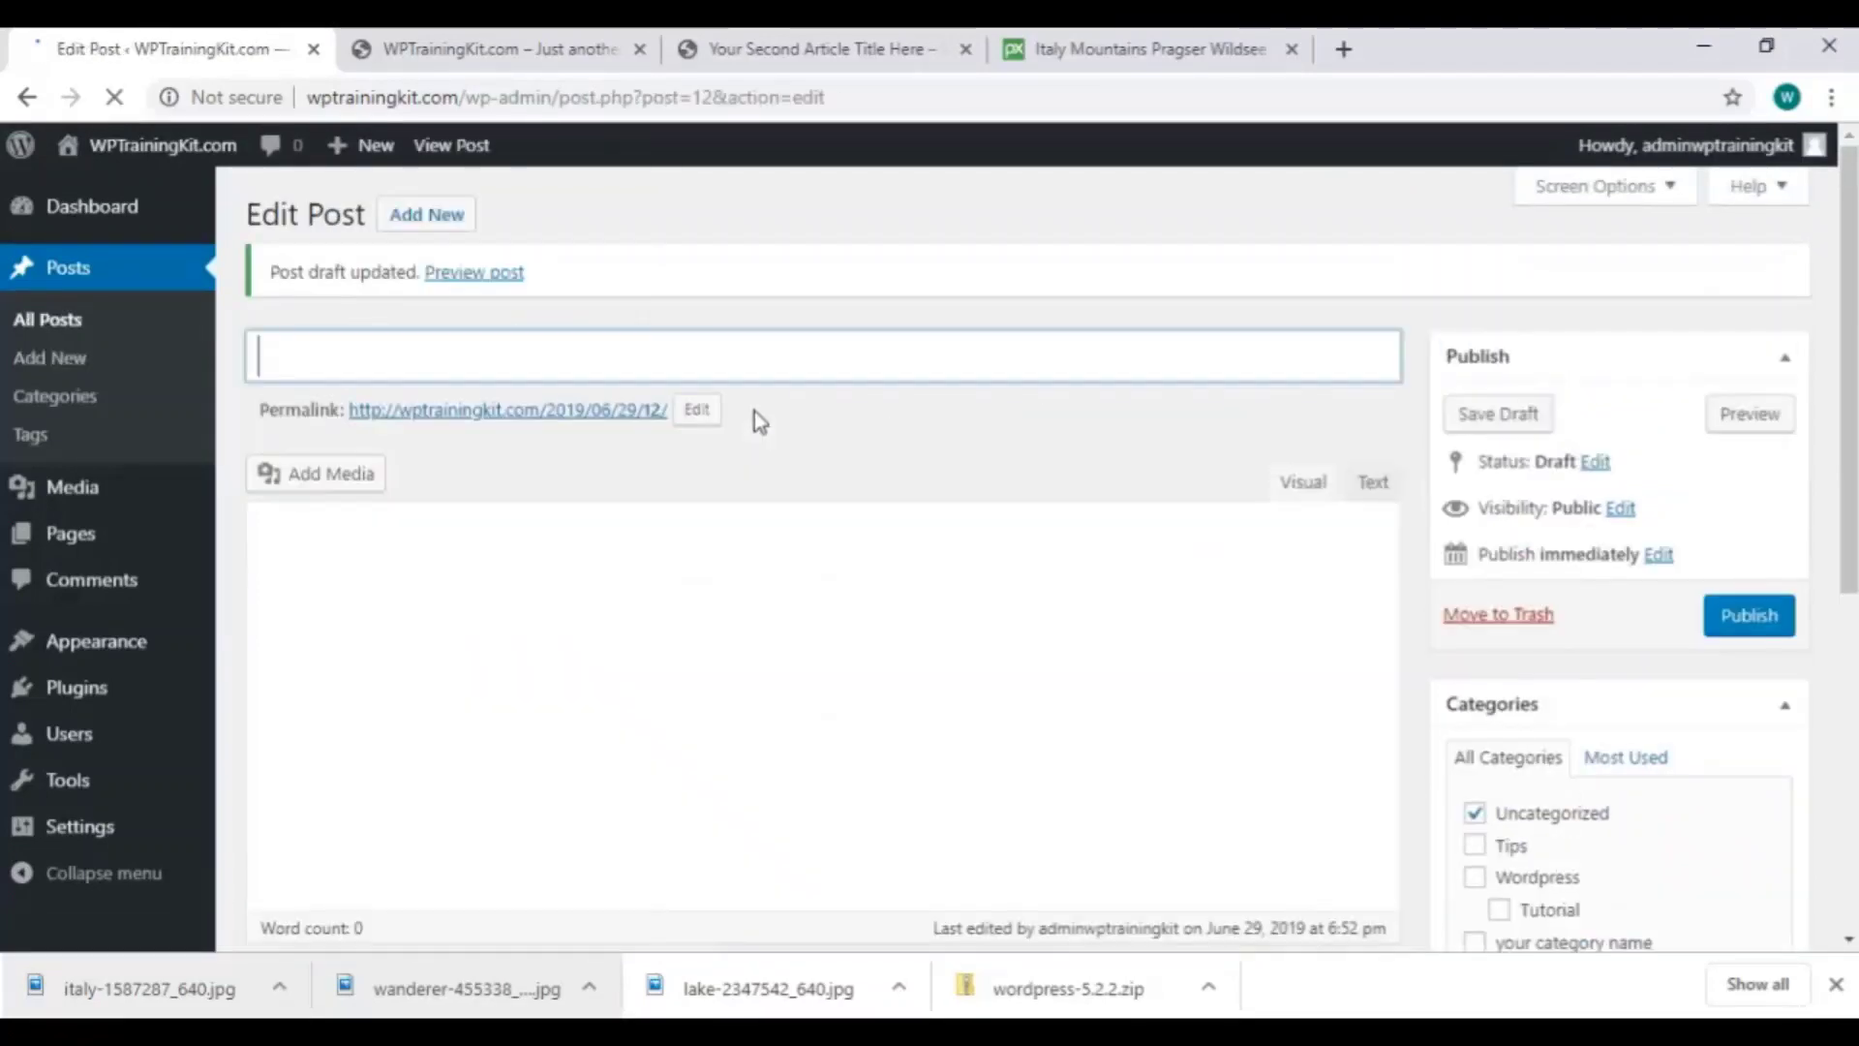
pyautogui.moveTo(94, 494)
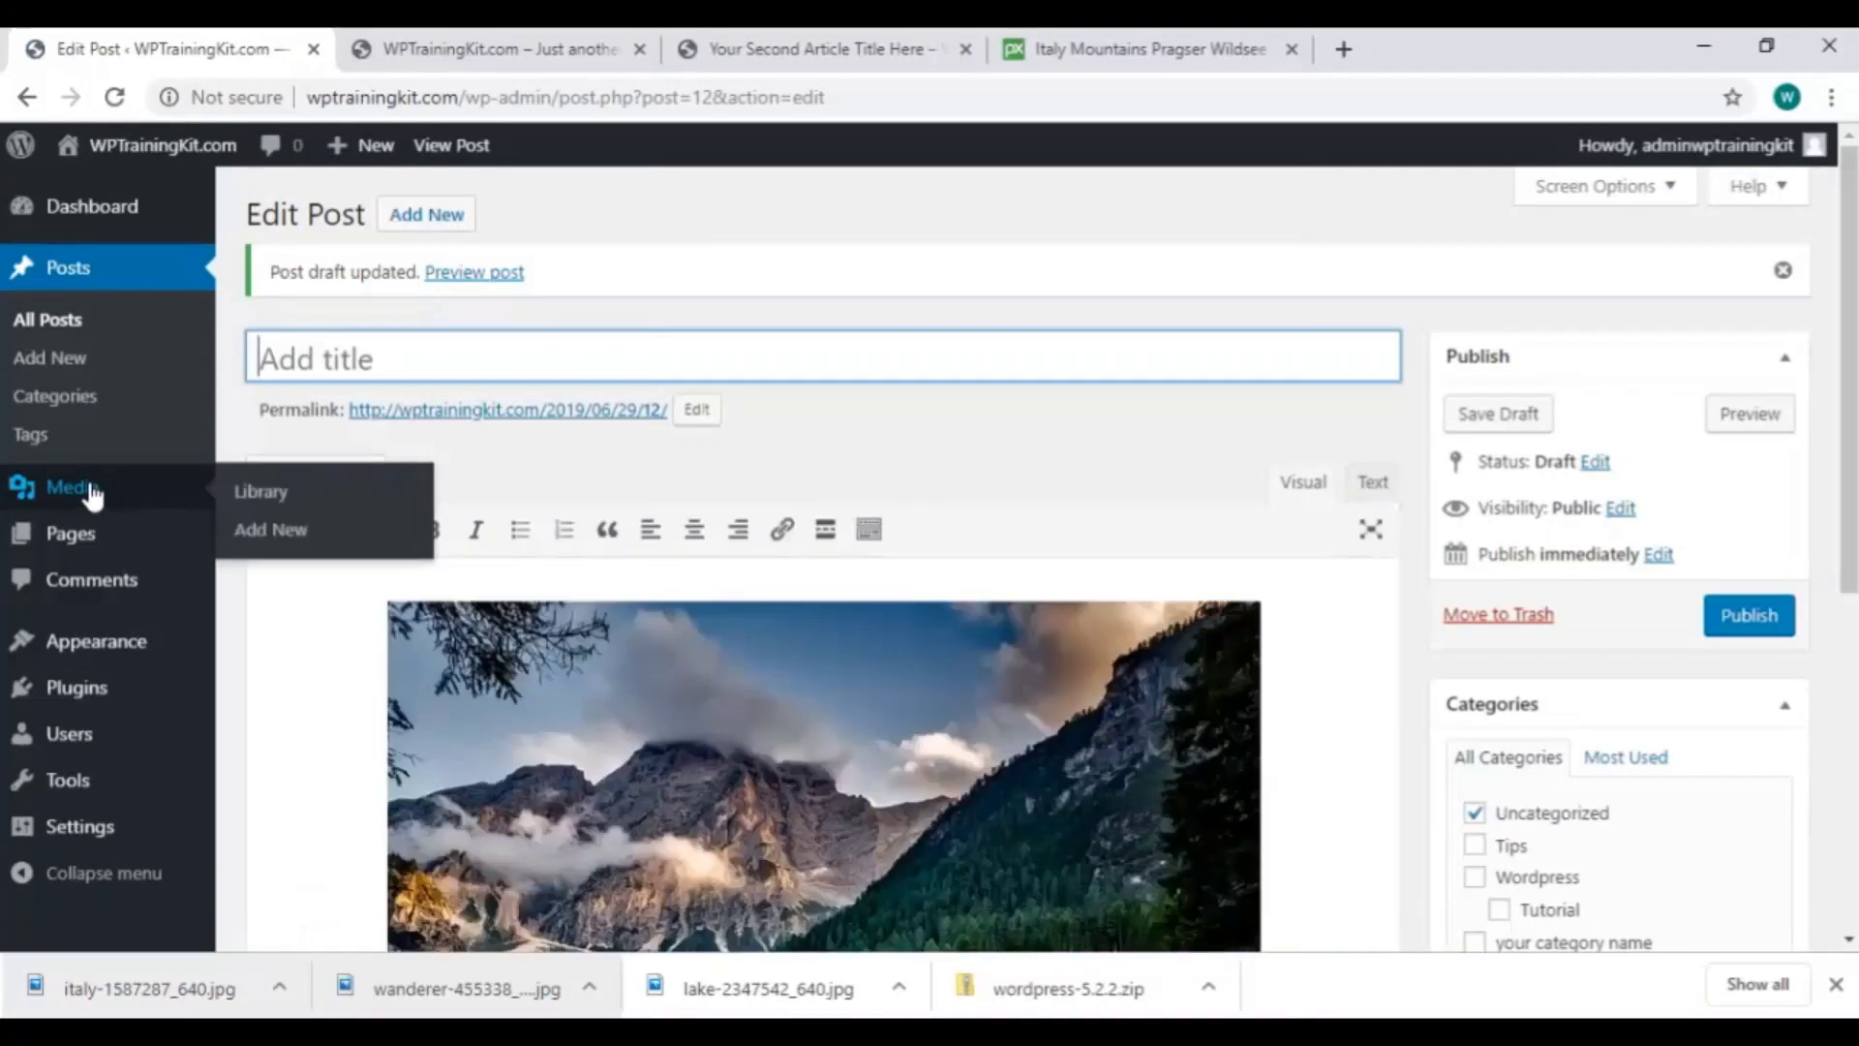
pyautogui.click(89, 497)
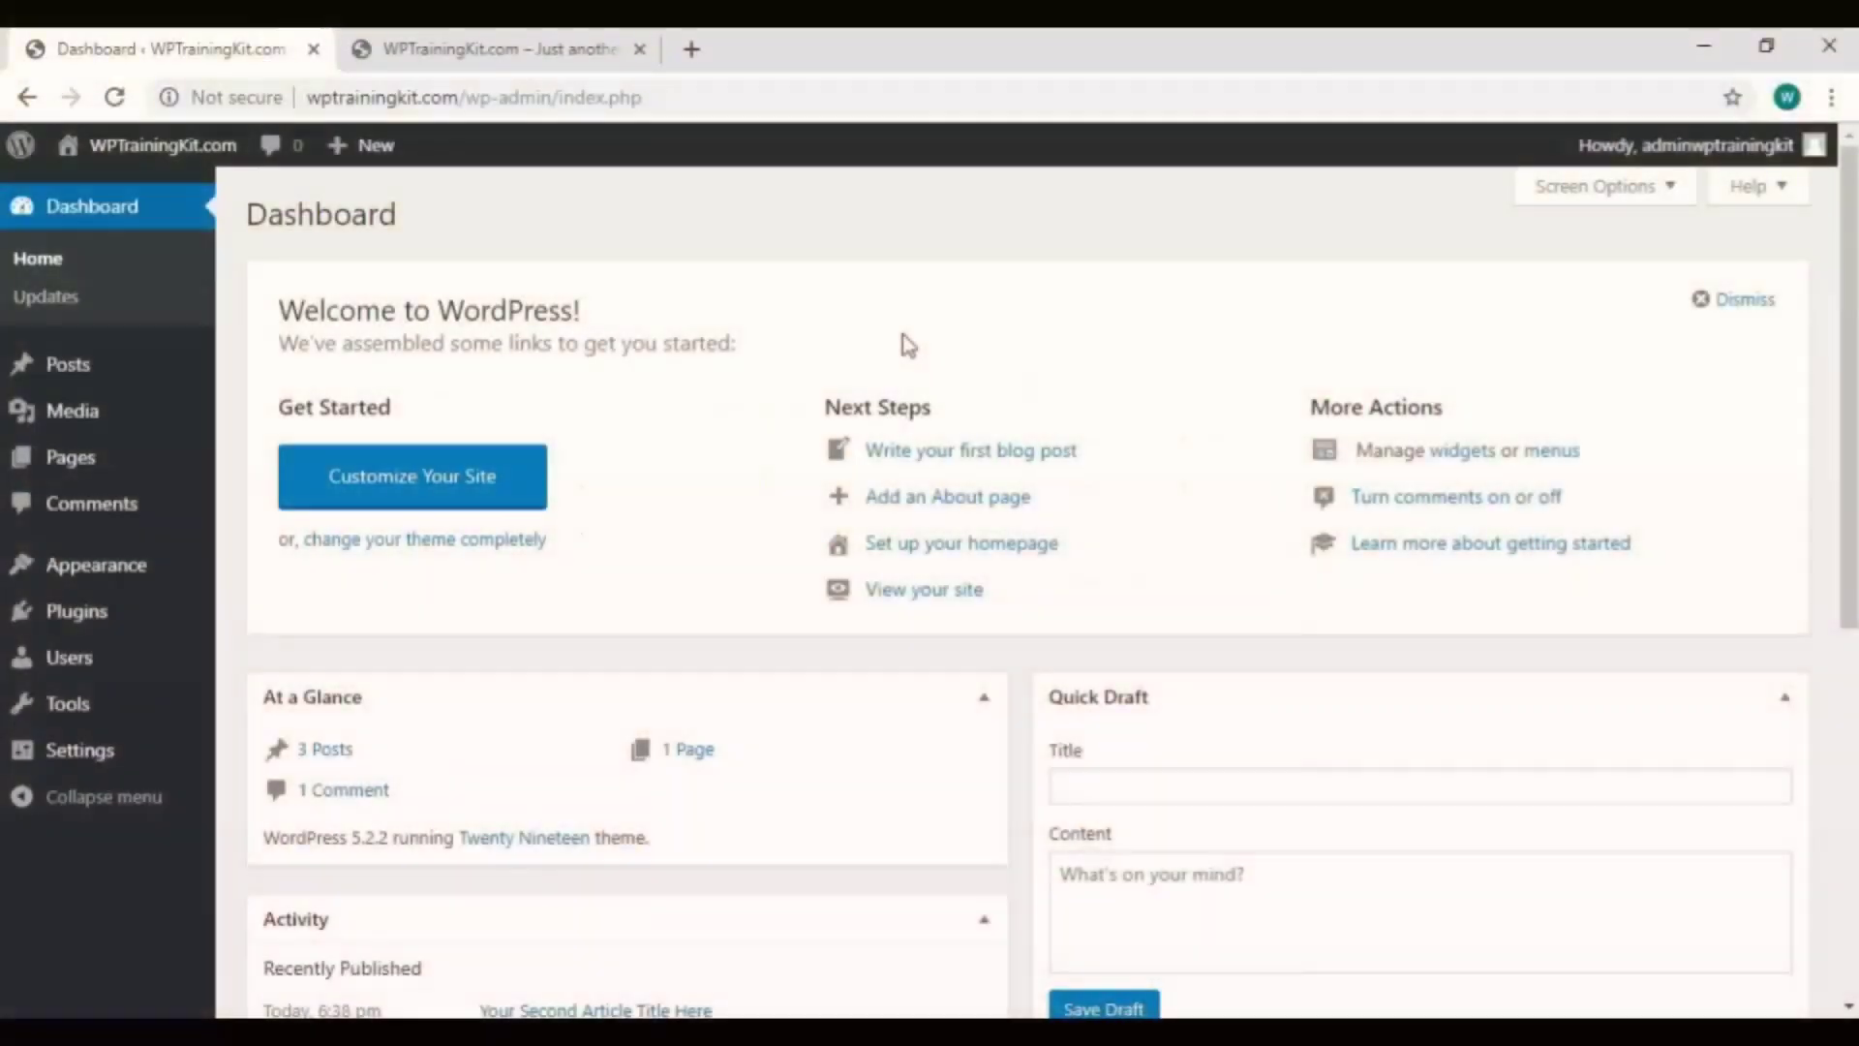
# Open the list of all pages and look through the published Sample Page in a separate tab, closing that tab when done.
pyautogui.moveTo(133, 451)
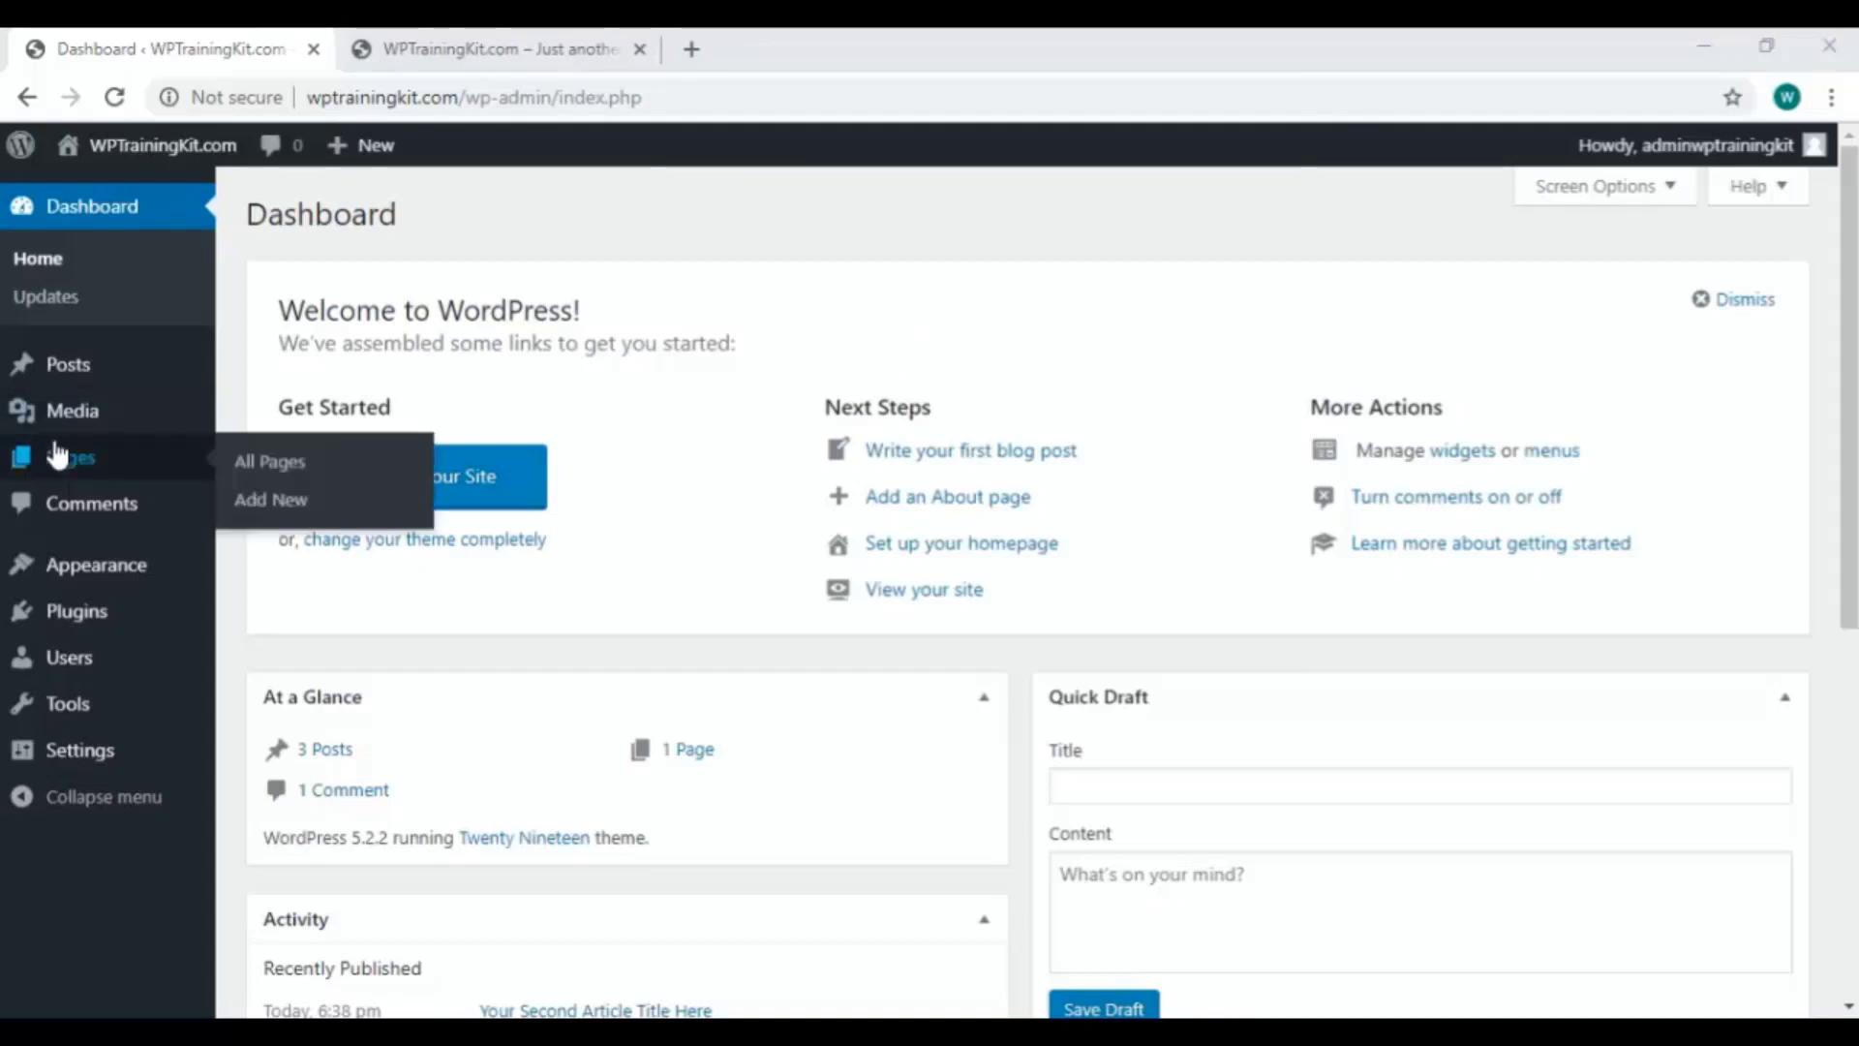
pyautogui.click(242, 468)
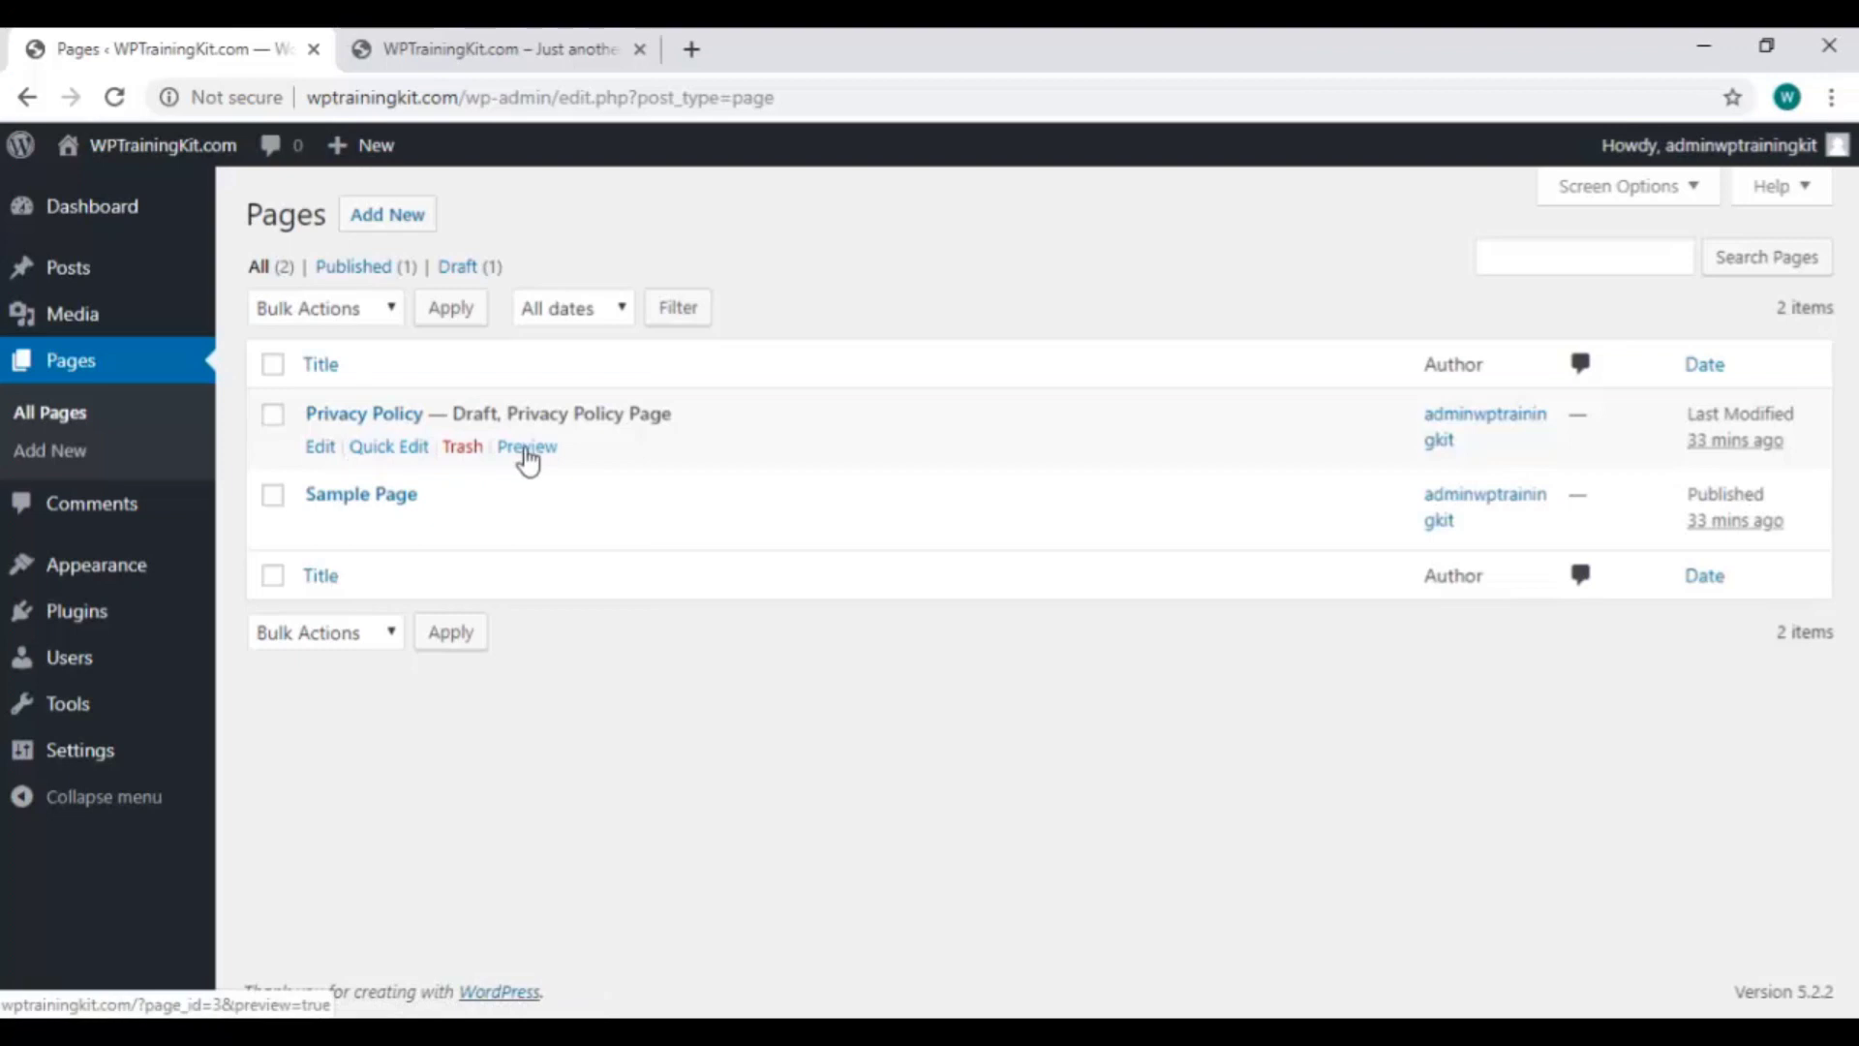
pyautogui.rightClick(516, 533)
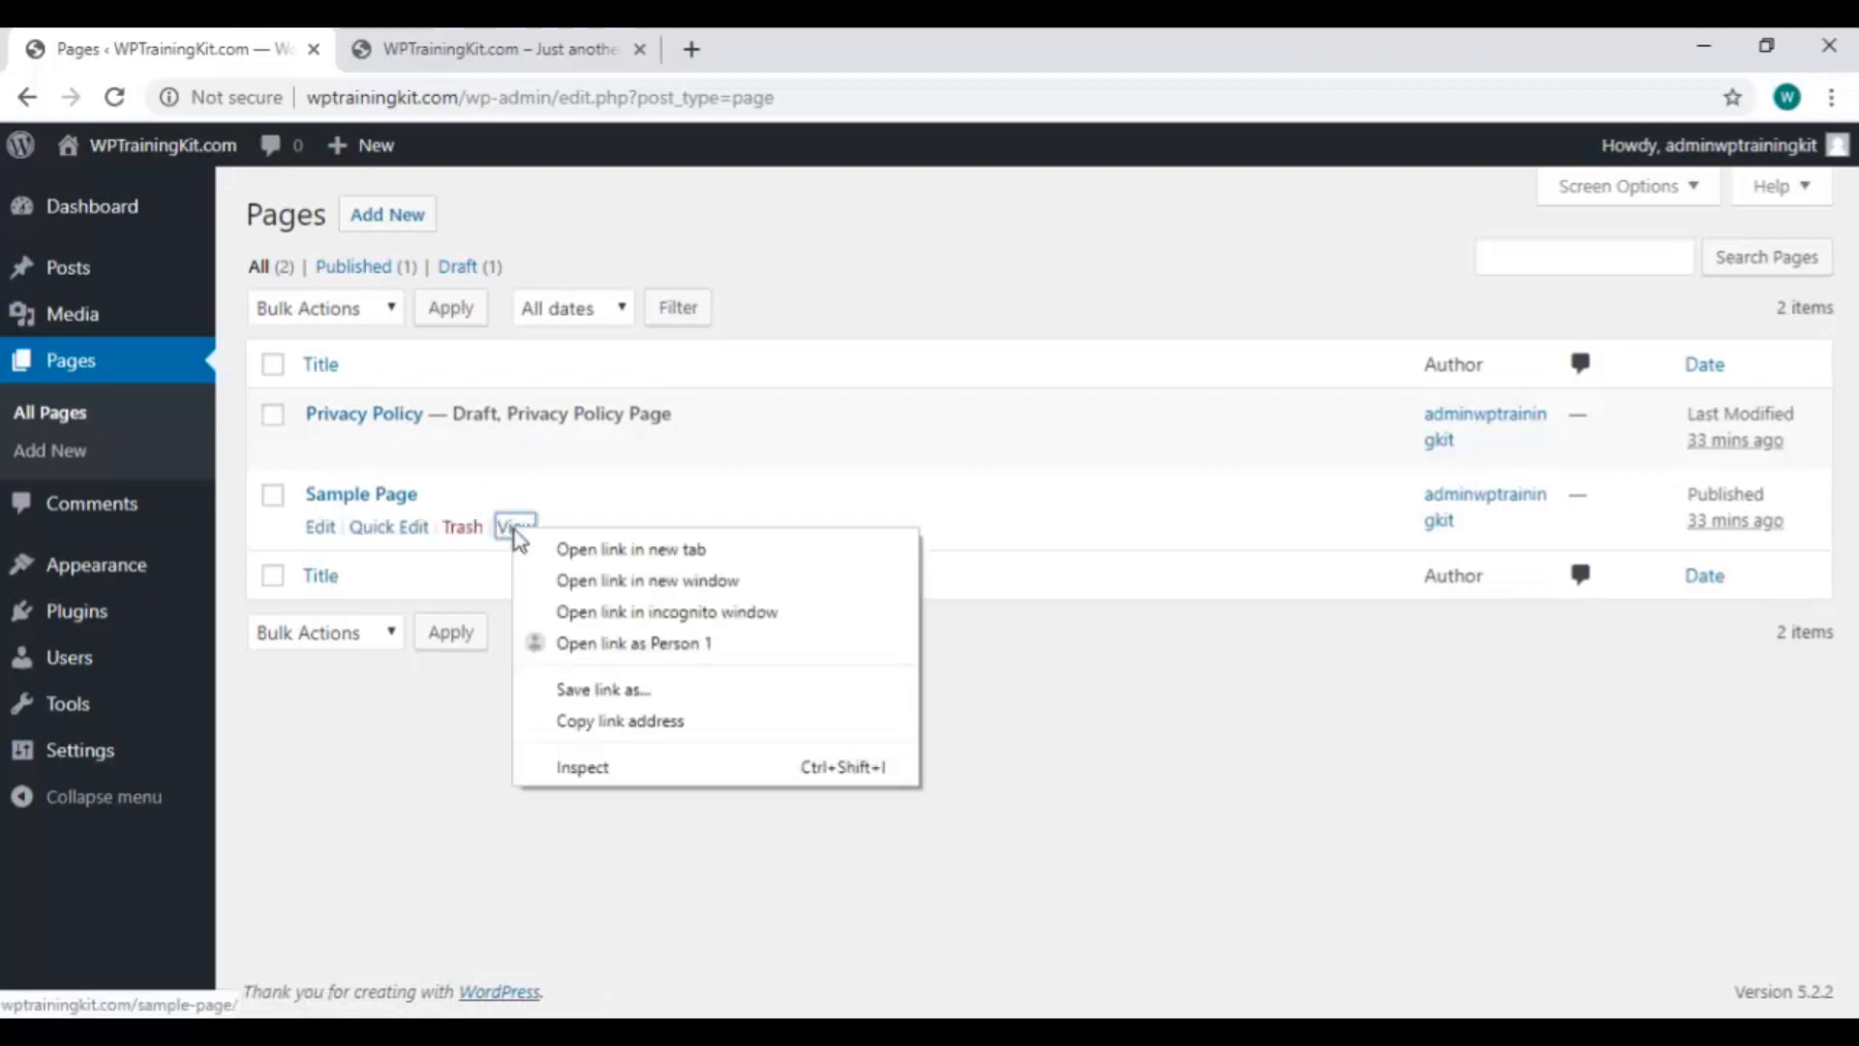
pyautogui.click(547, 545)
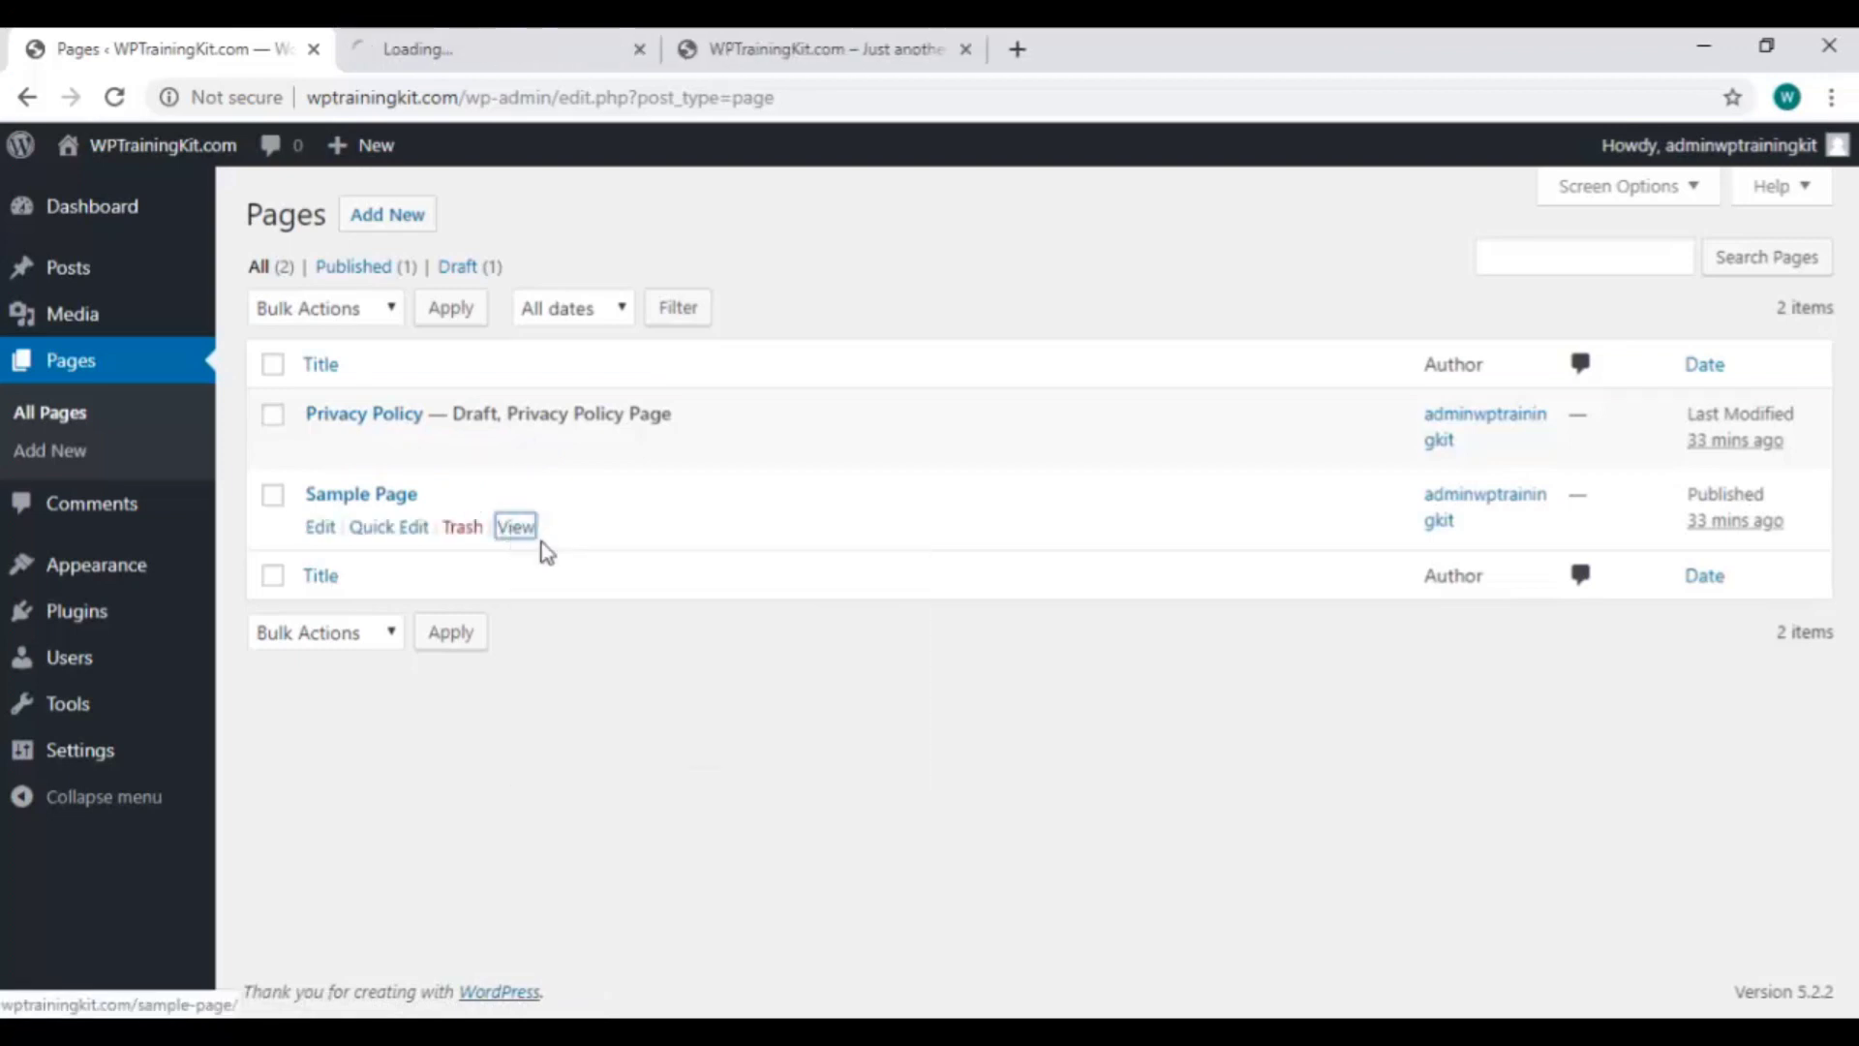
pyautogui.click(481, 54)
pyautogui.scroll(-10, 707, 481)
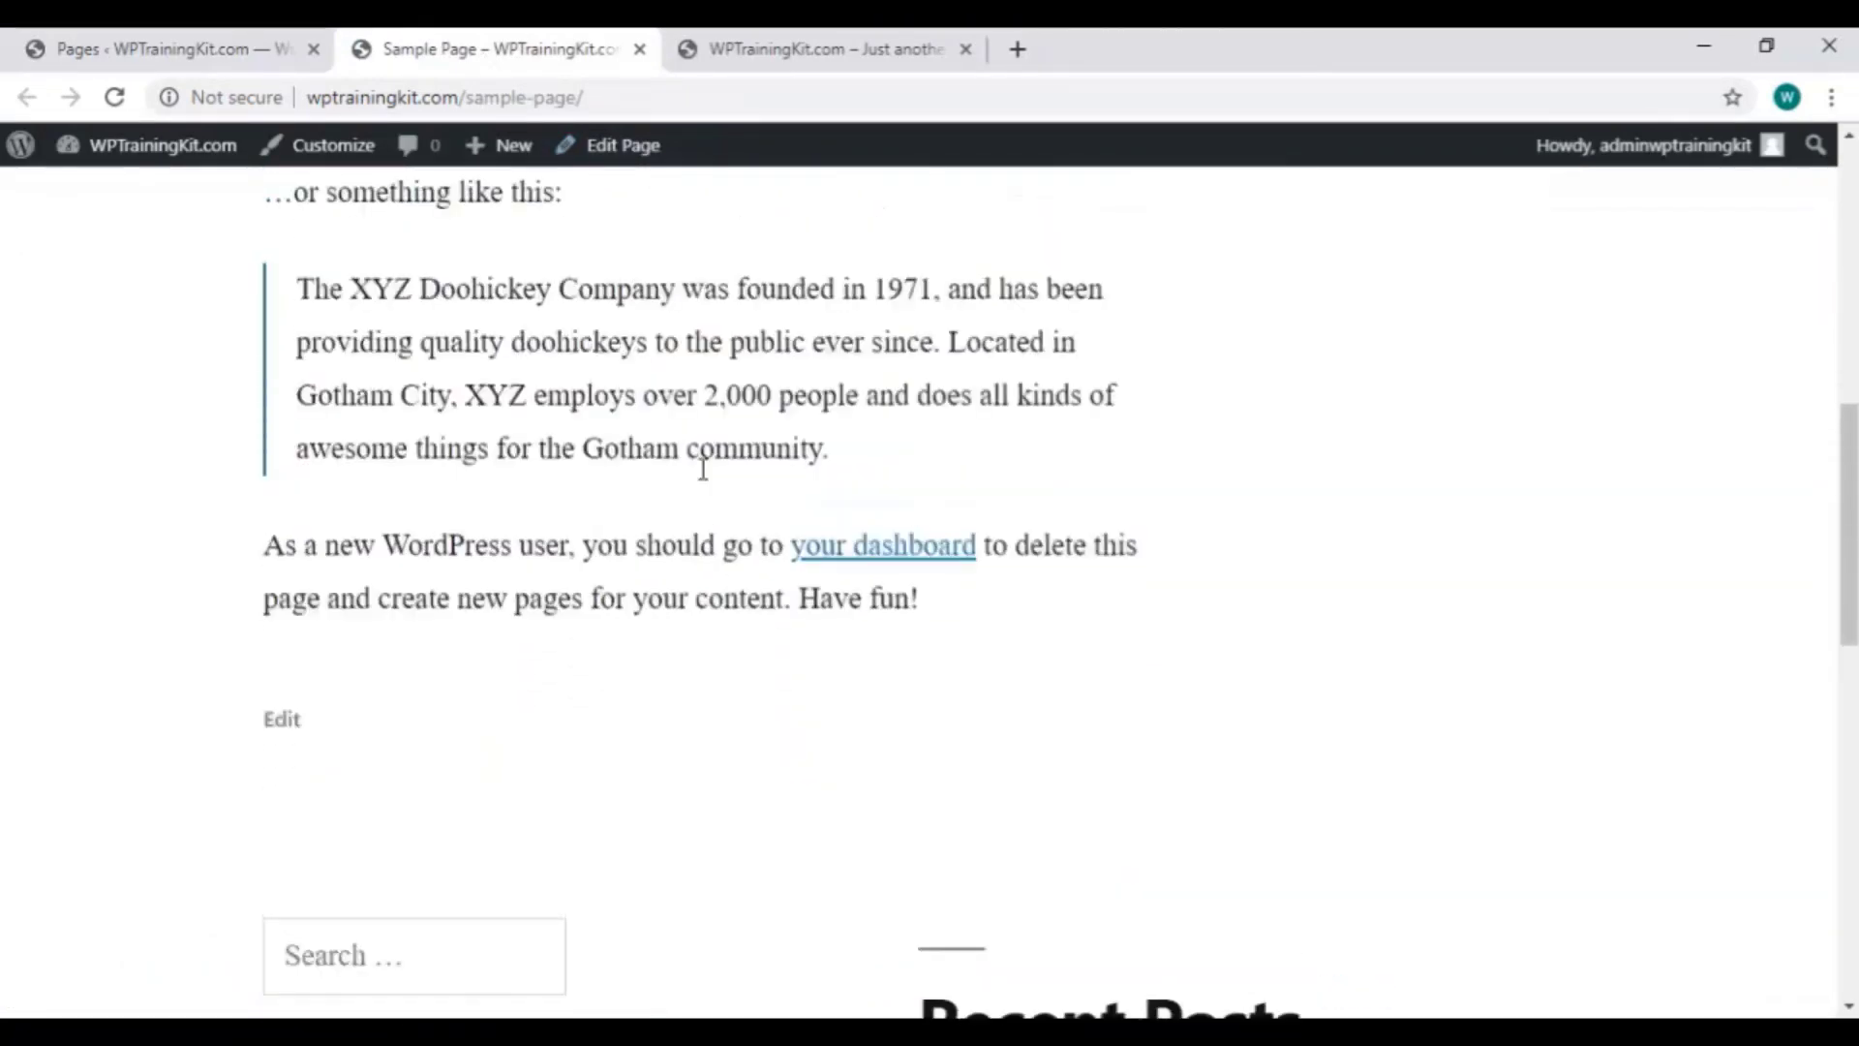
pyautogui.scroll(10, 707, 481)
pyautogui.click(639, 50)
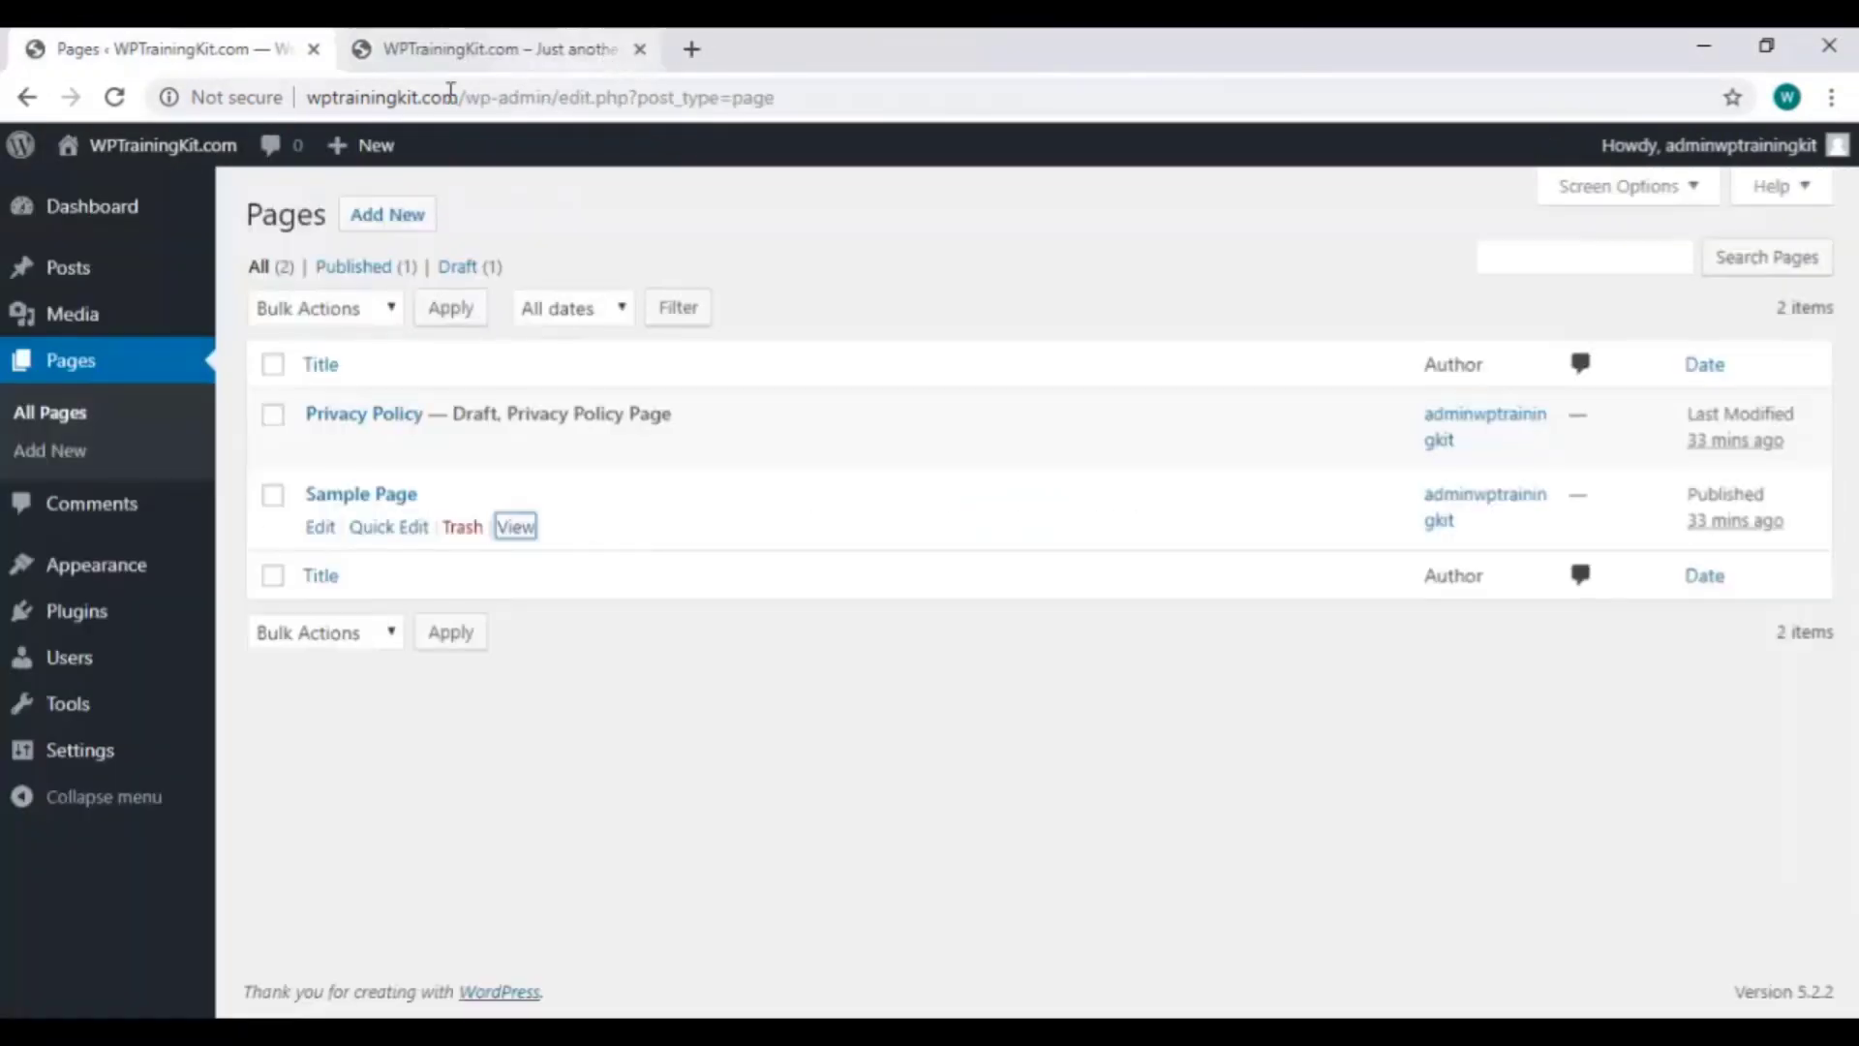
# Add a new page titled "About Us" with the body text "Complete Wordpress Training" and publish it.
pyautogui.click(414, 221)
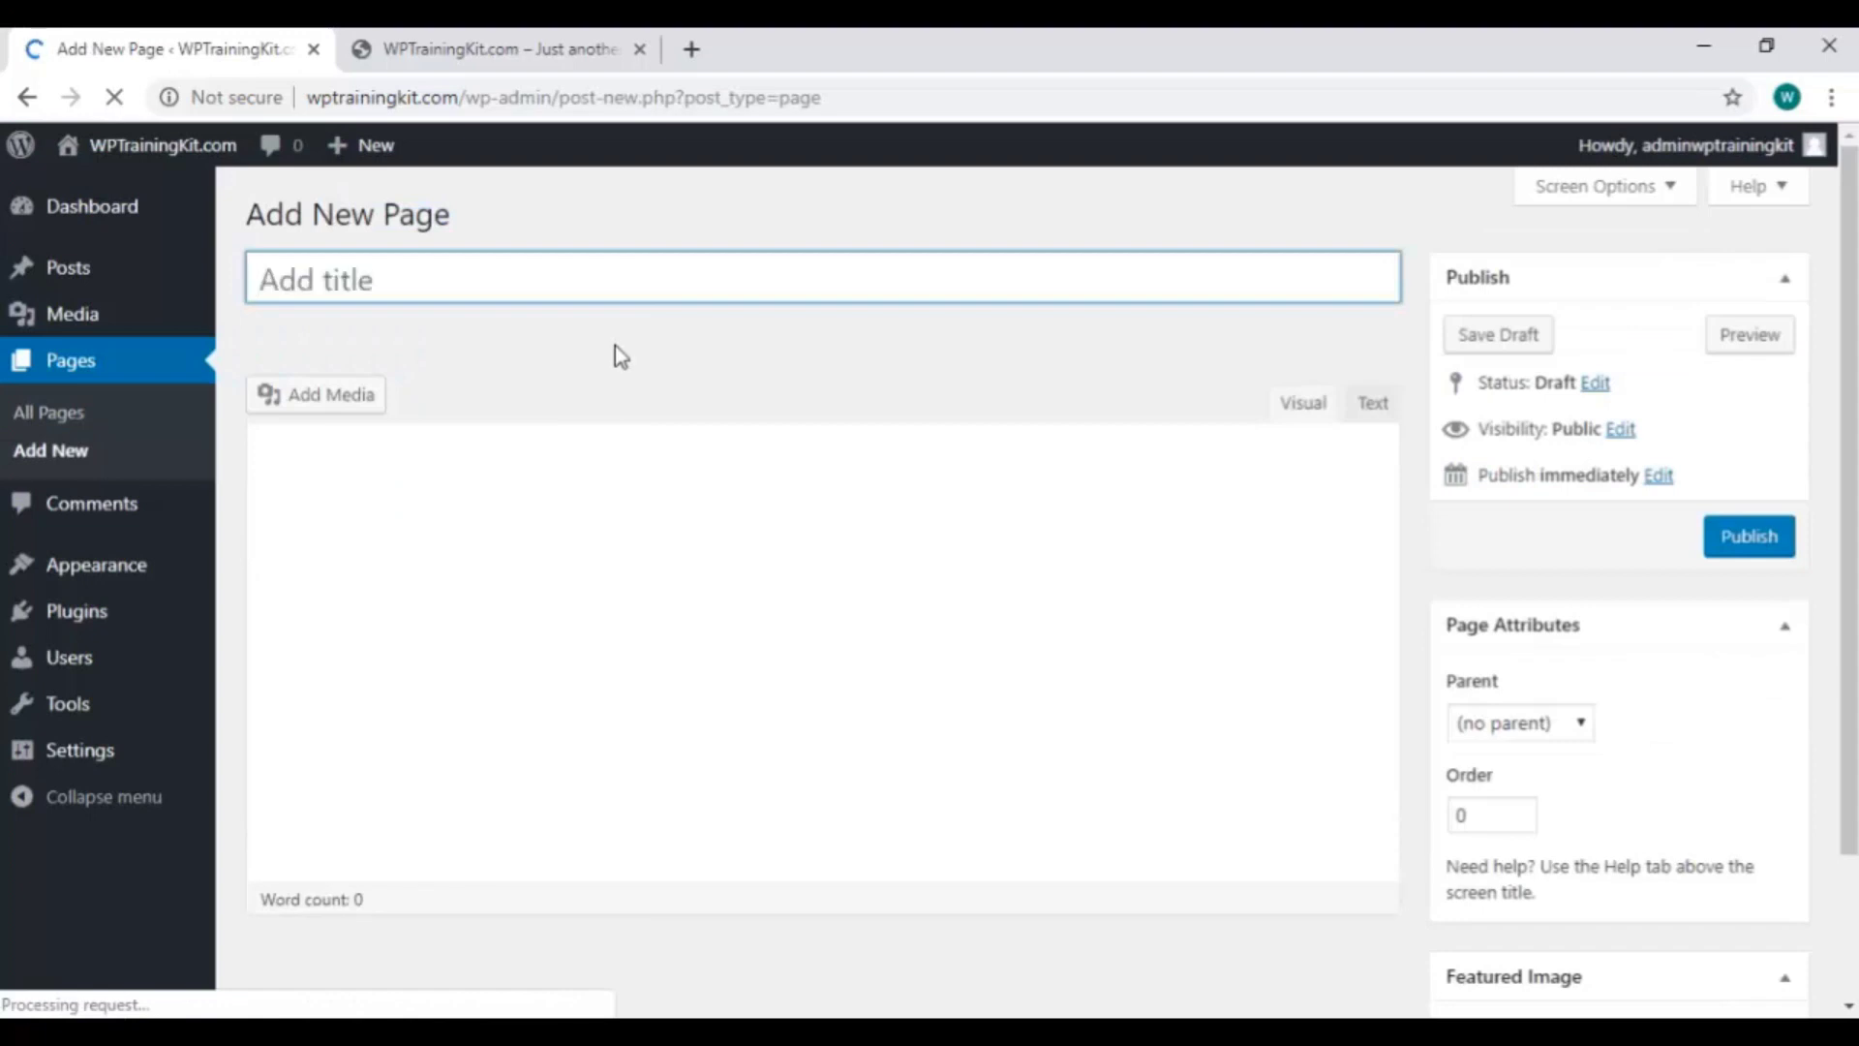
pyautogui.write('About Us')
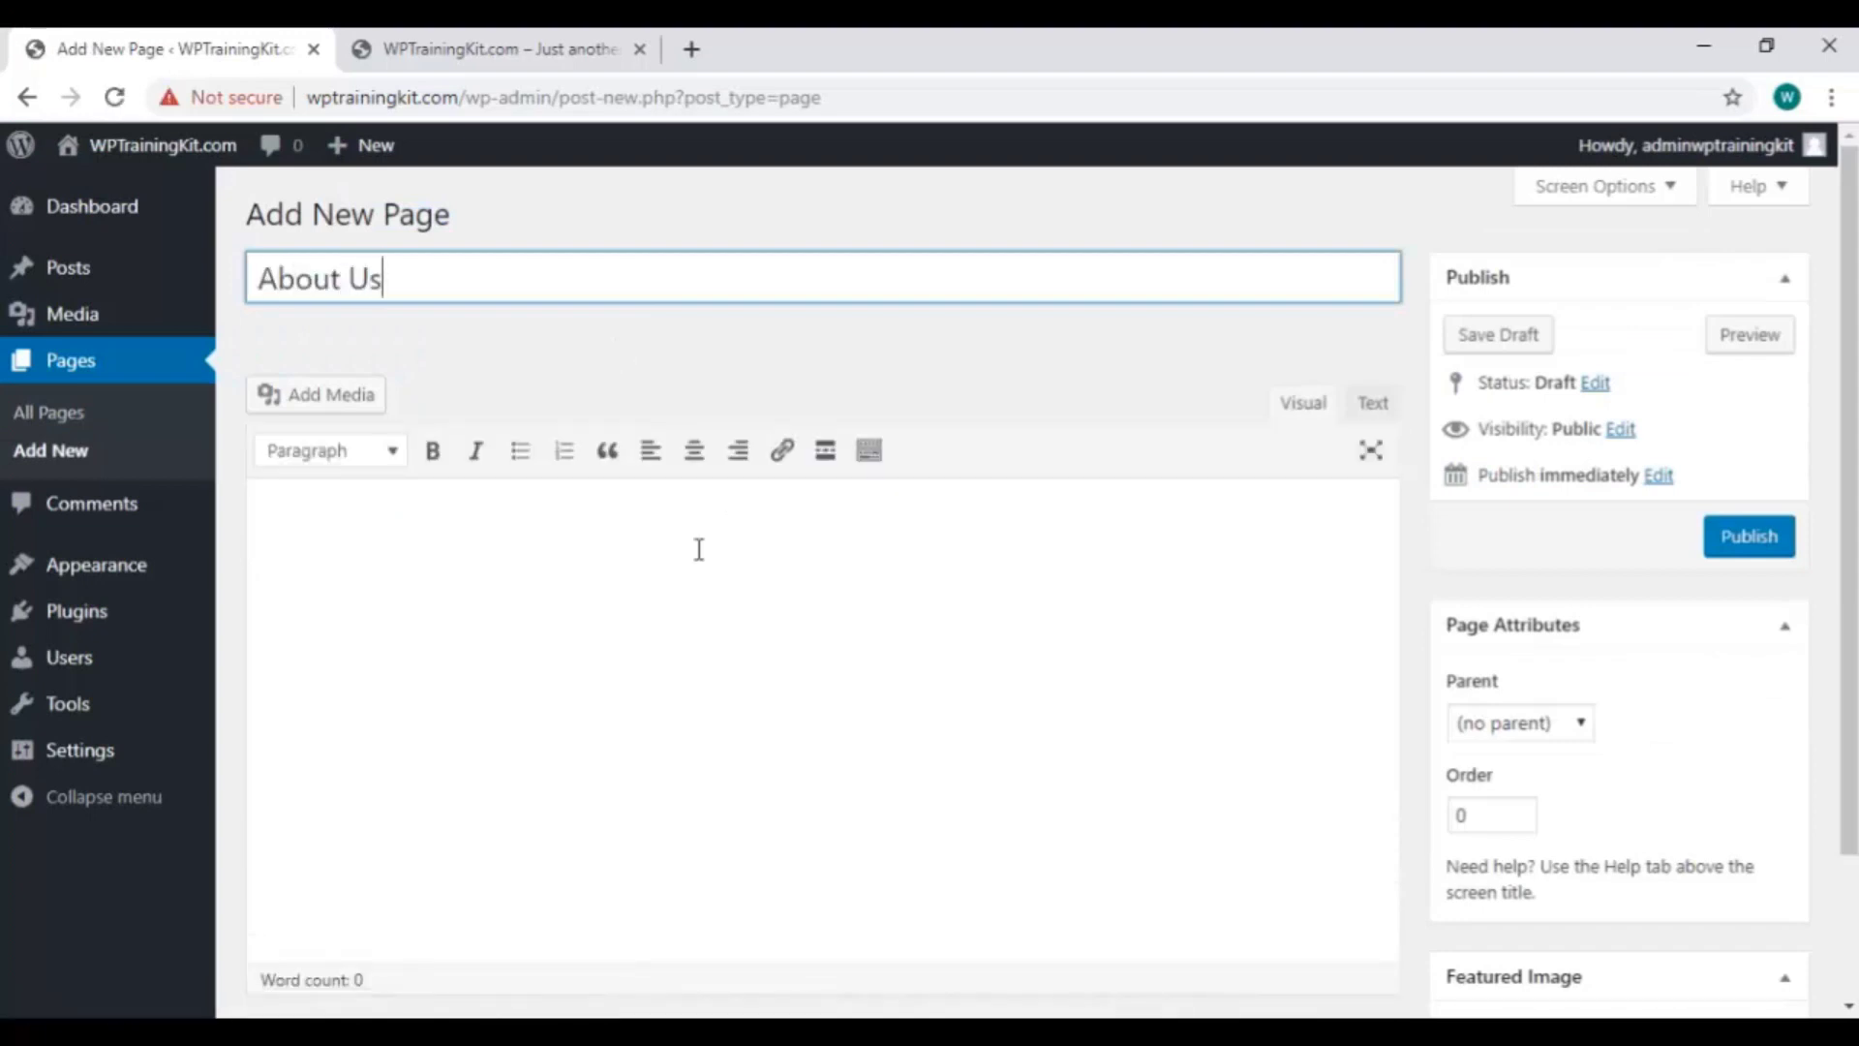
pyautogui.click(690, 551)
pyautogui.write('Complete Wordpress Training')
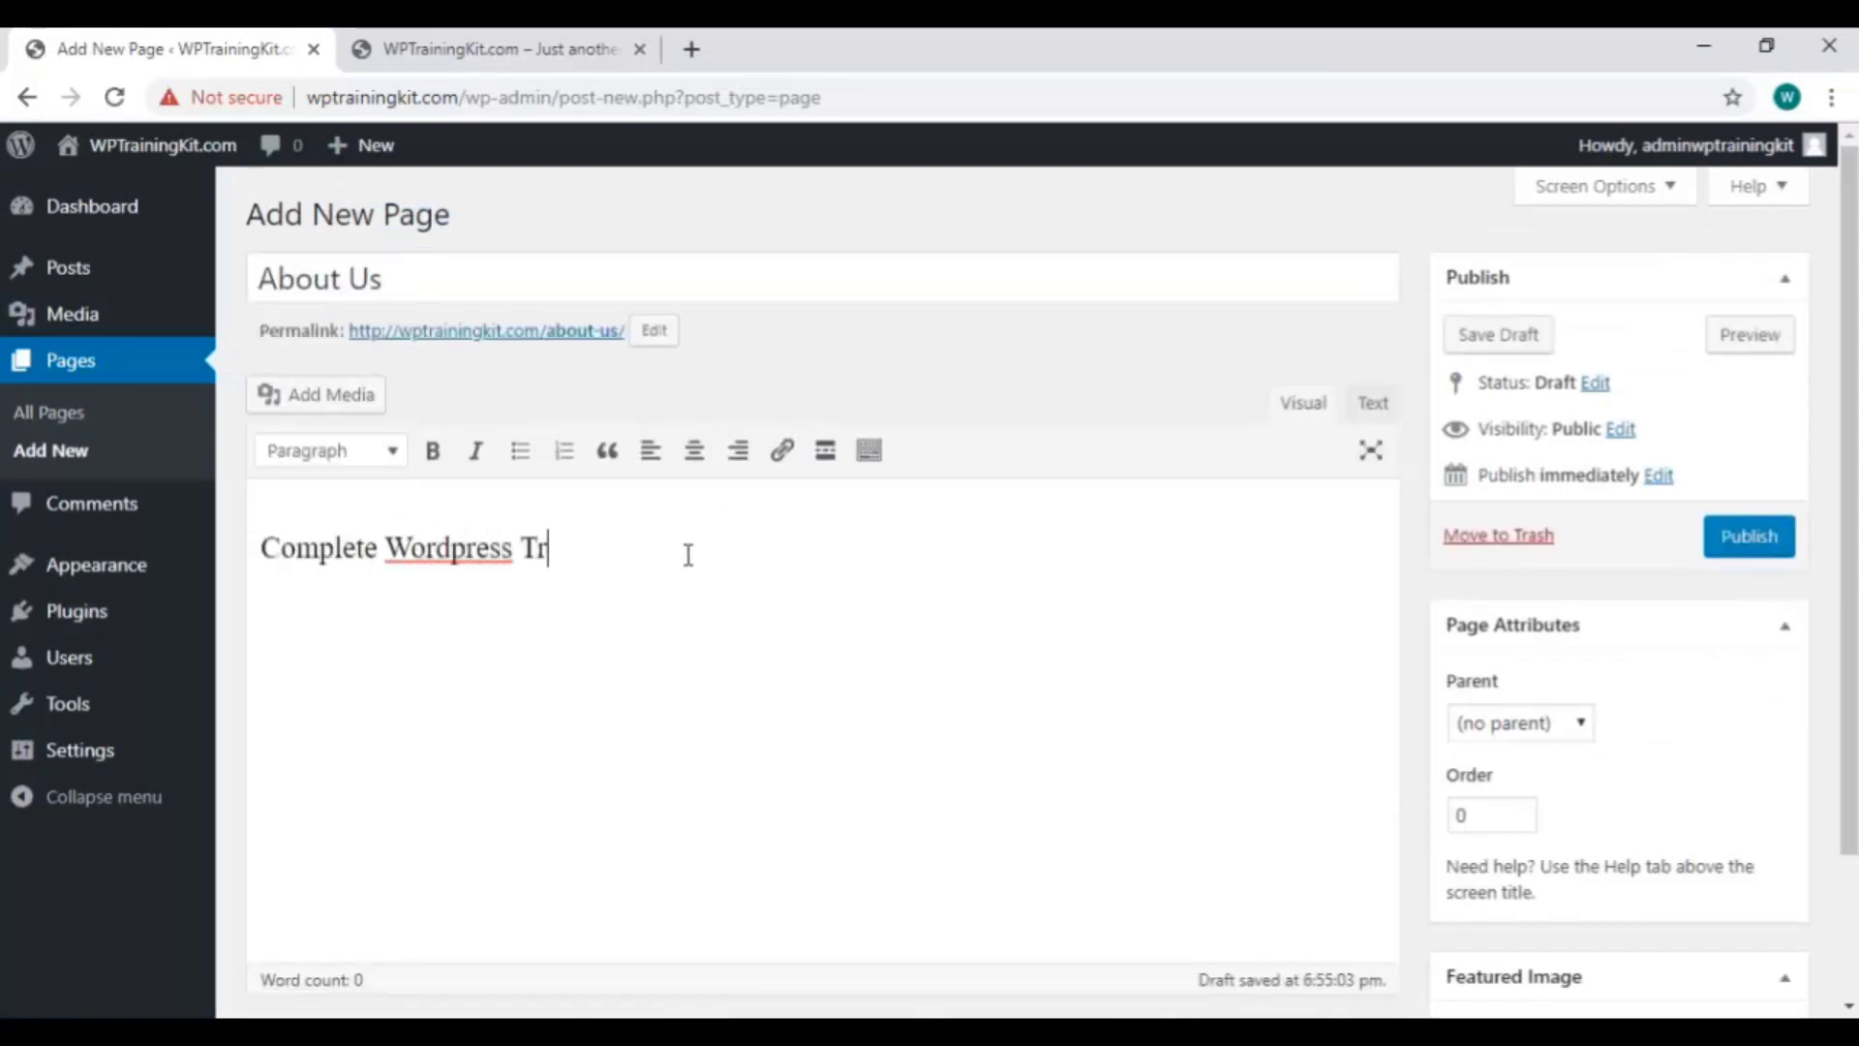
pyautogui.click(1735, 560)
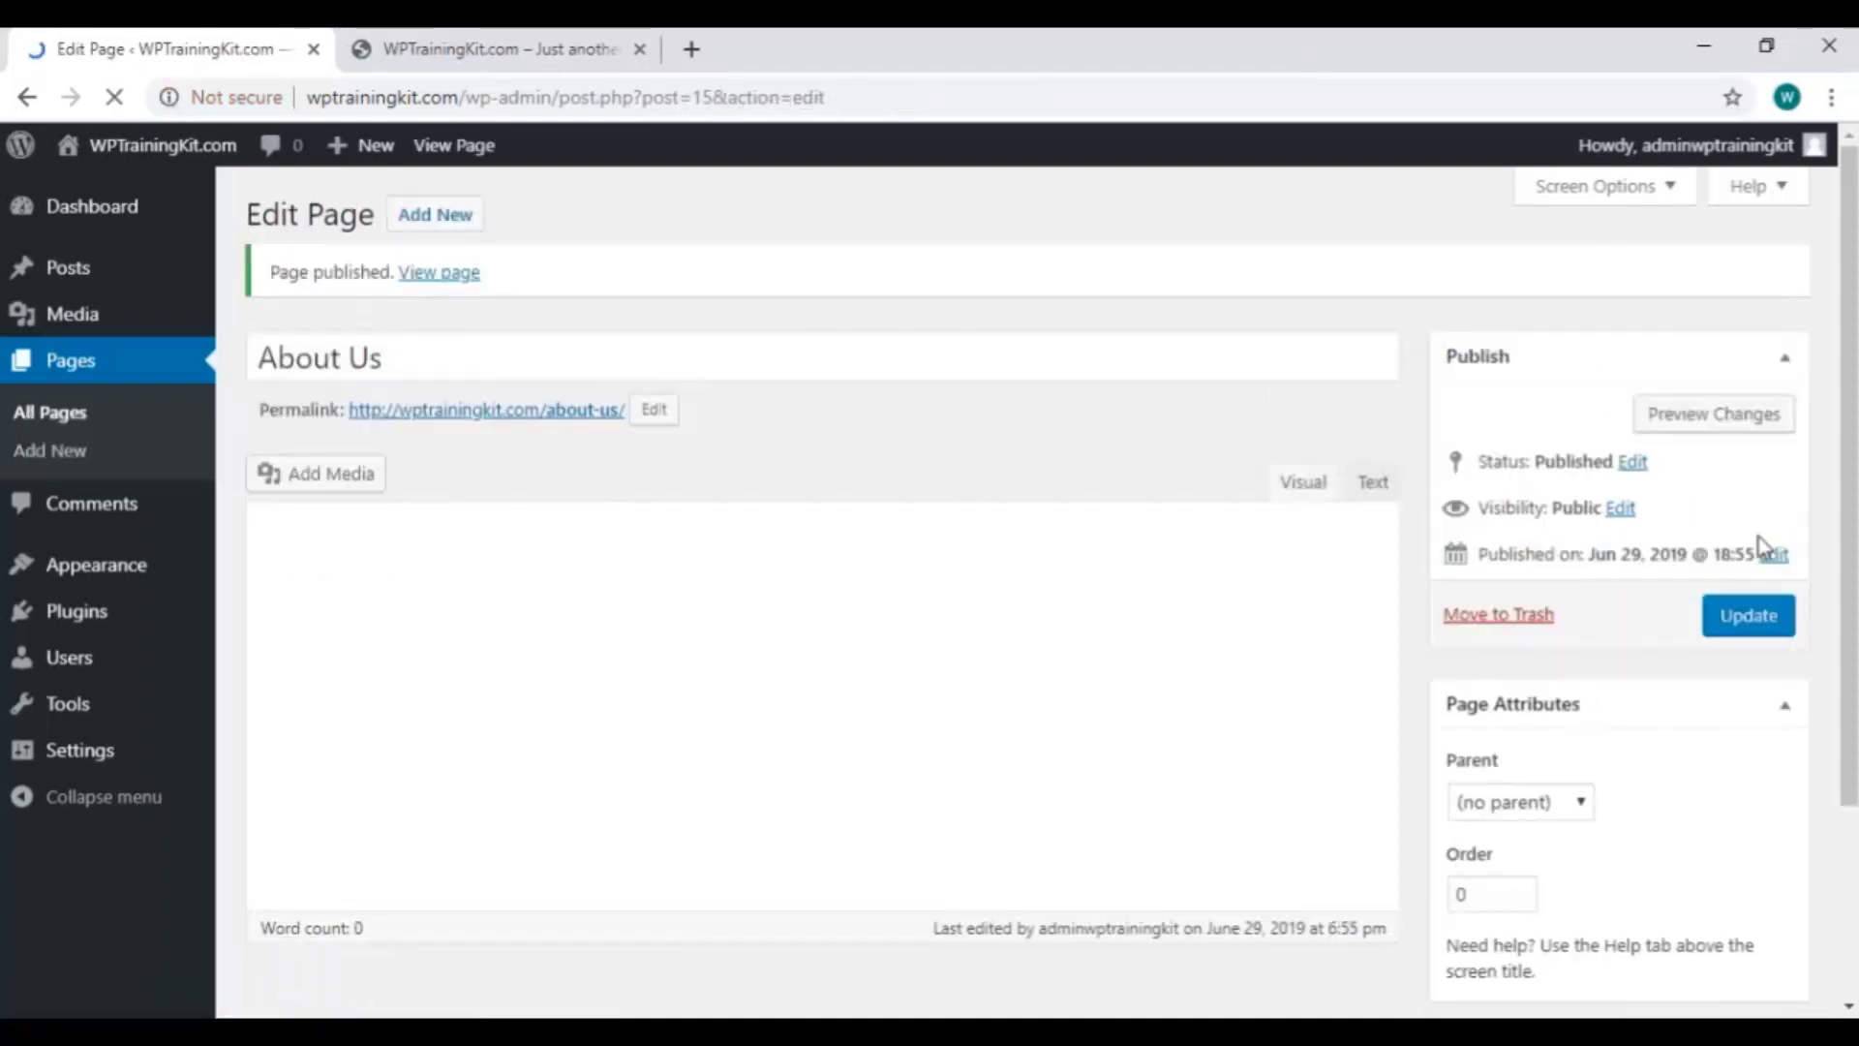
# View the published About Us page in a new tab and return to its editor.
pyautogui.rightClick(431, 281)
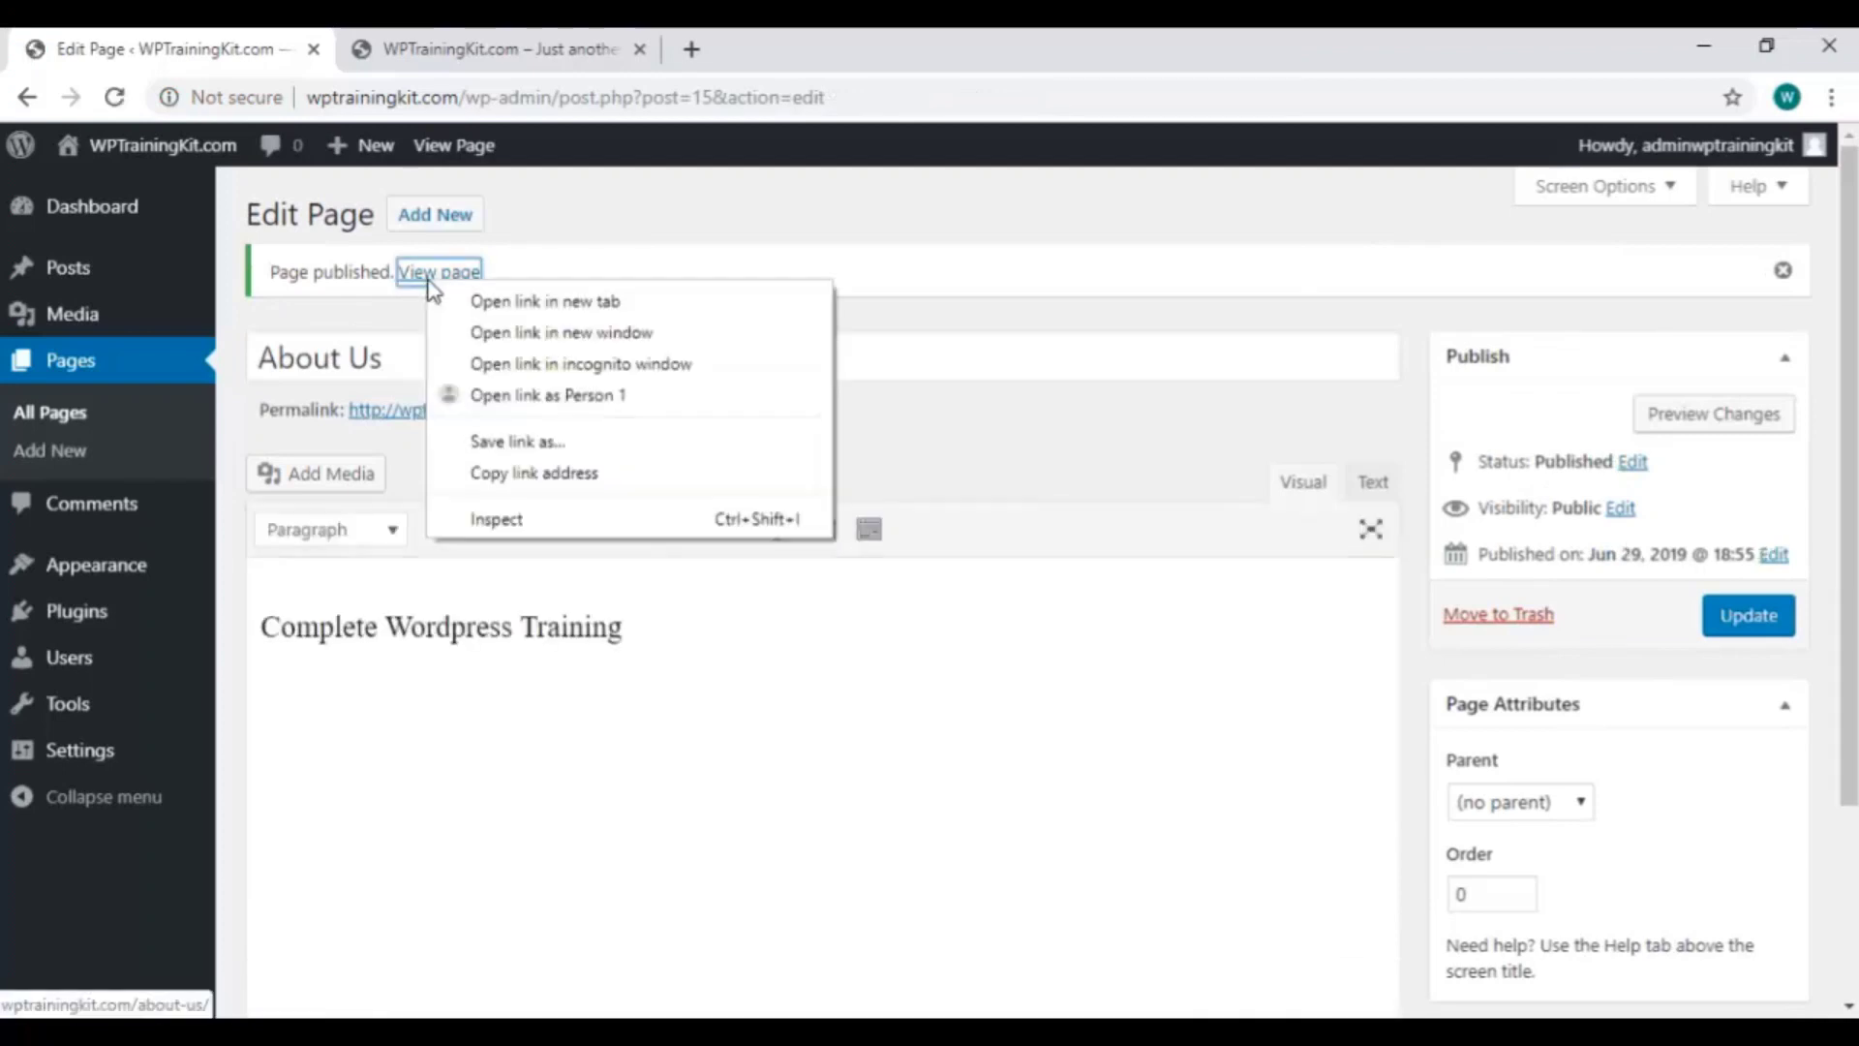
pyautogui.click(462, 300)
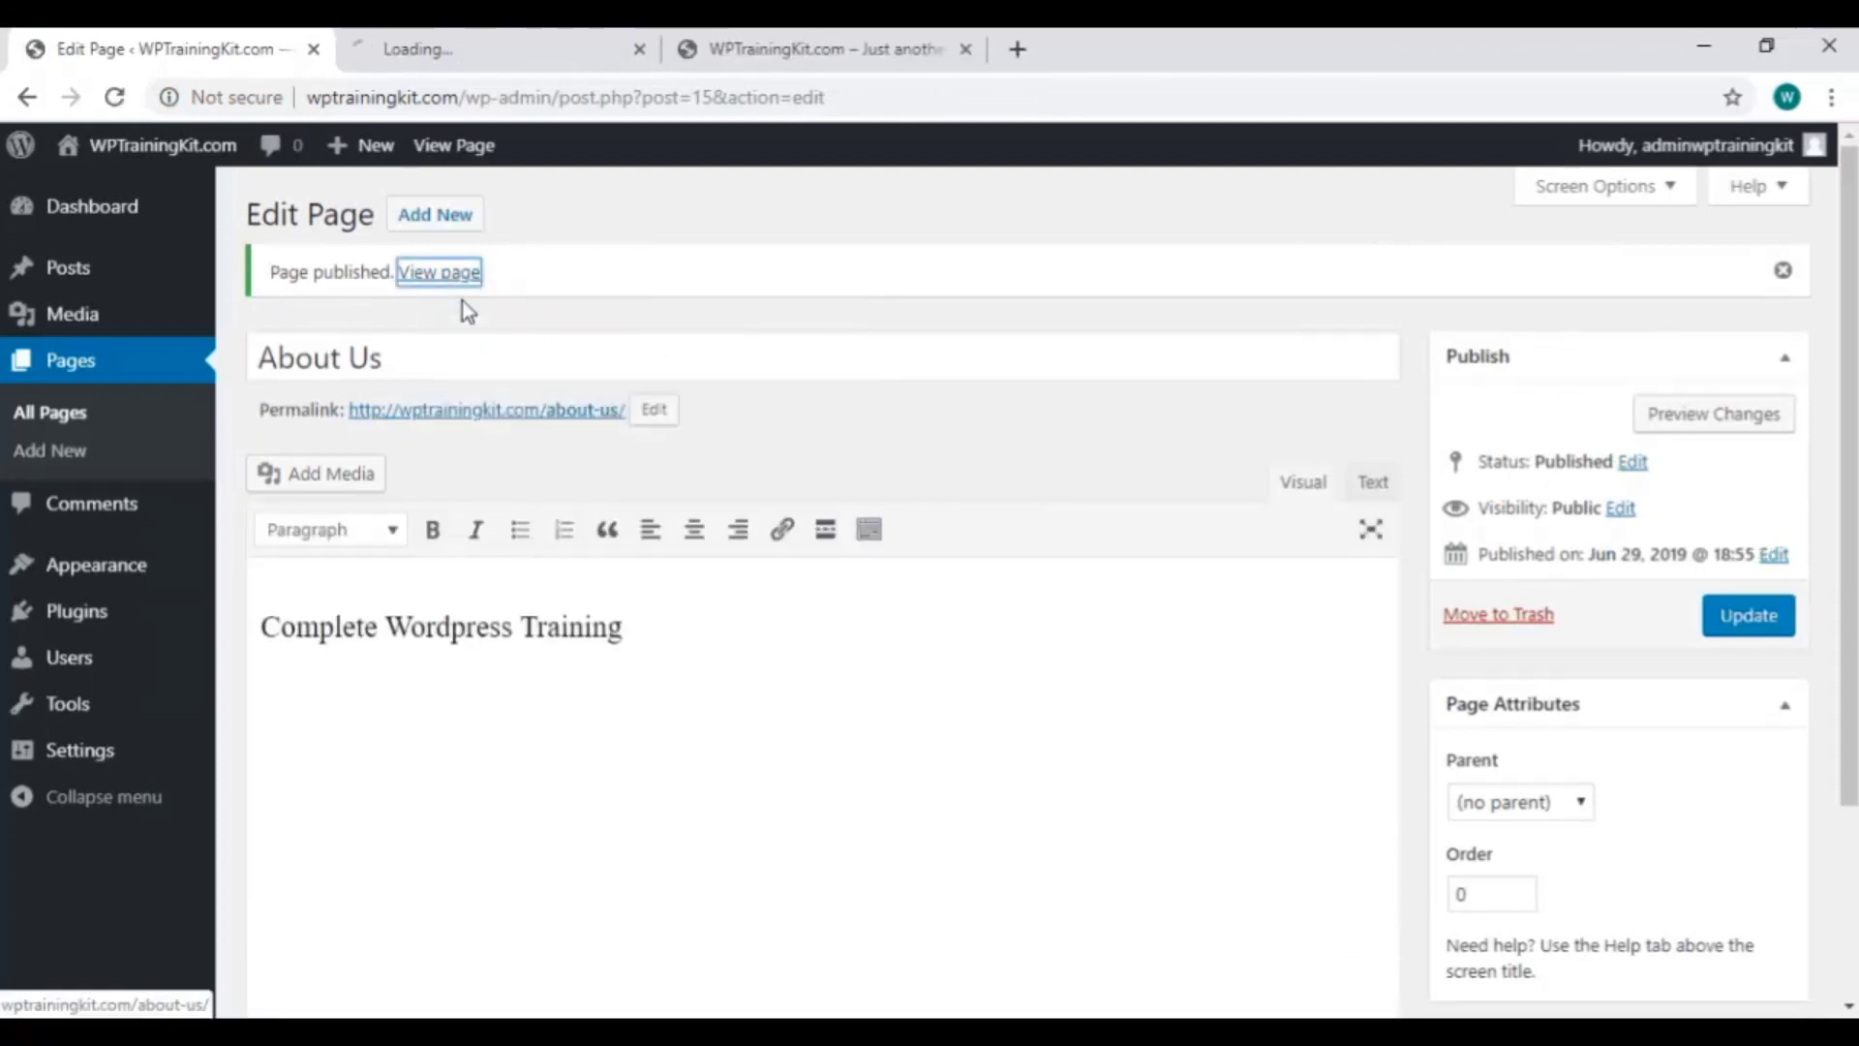
pyautogui.click(550, 64)
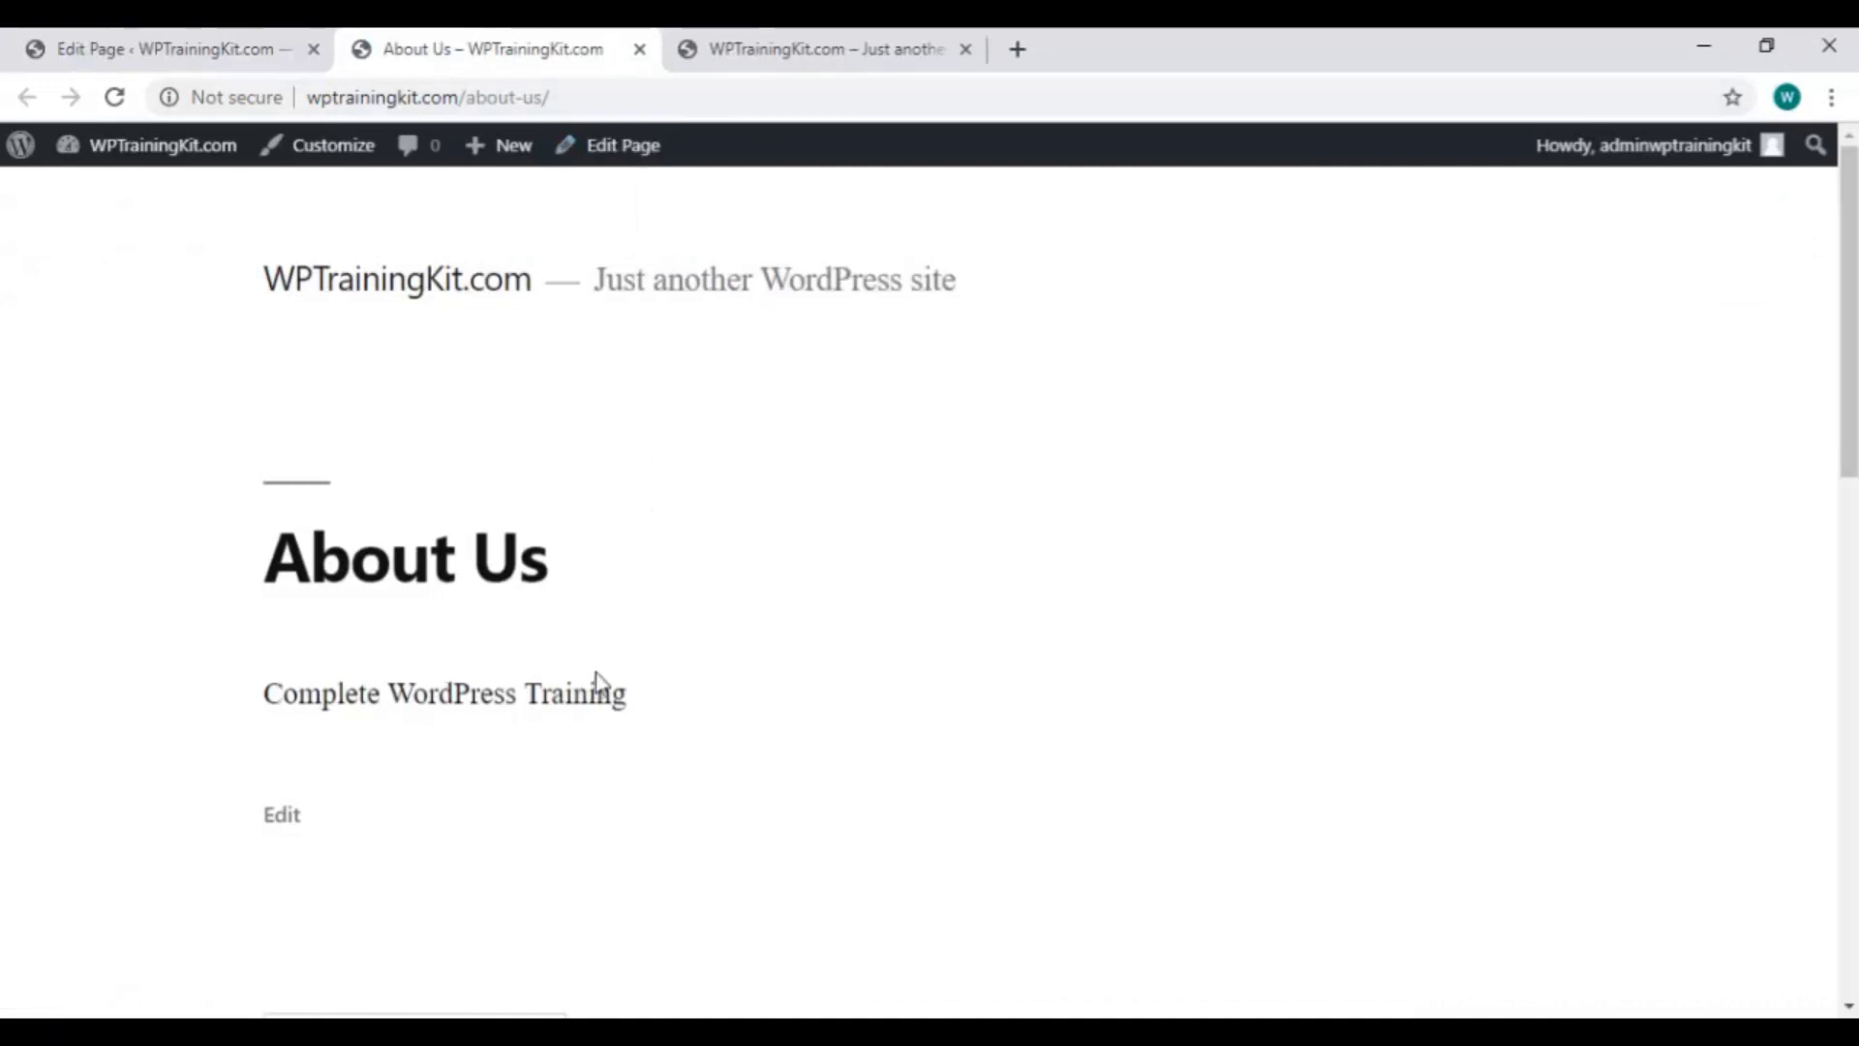
pyautogui.click(161, 53)
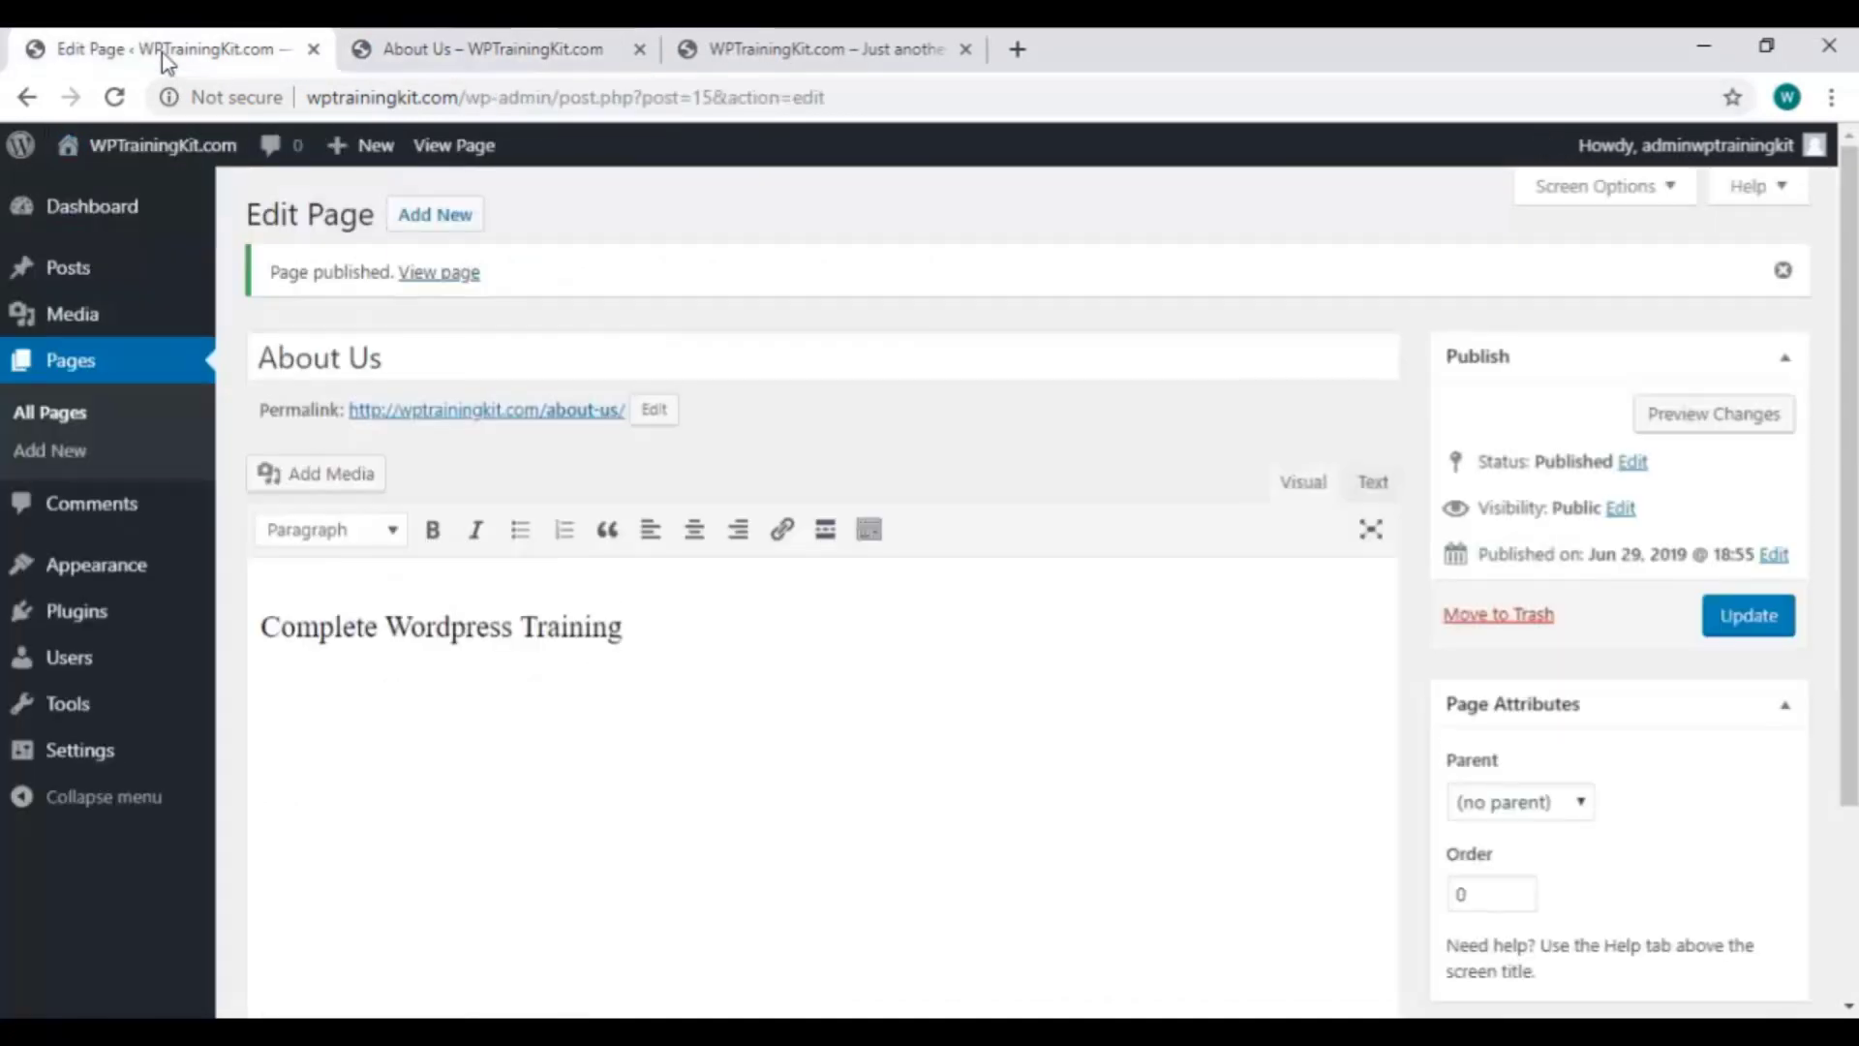
# Move the Sample Page to the trash, delete it permanently, and return to the list of all pages.
pyautogui.click(100, 416)
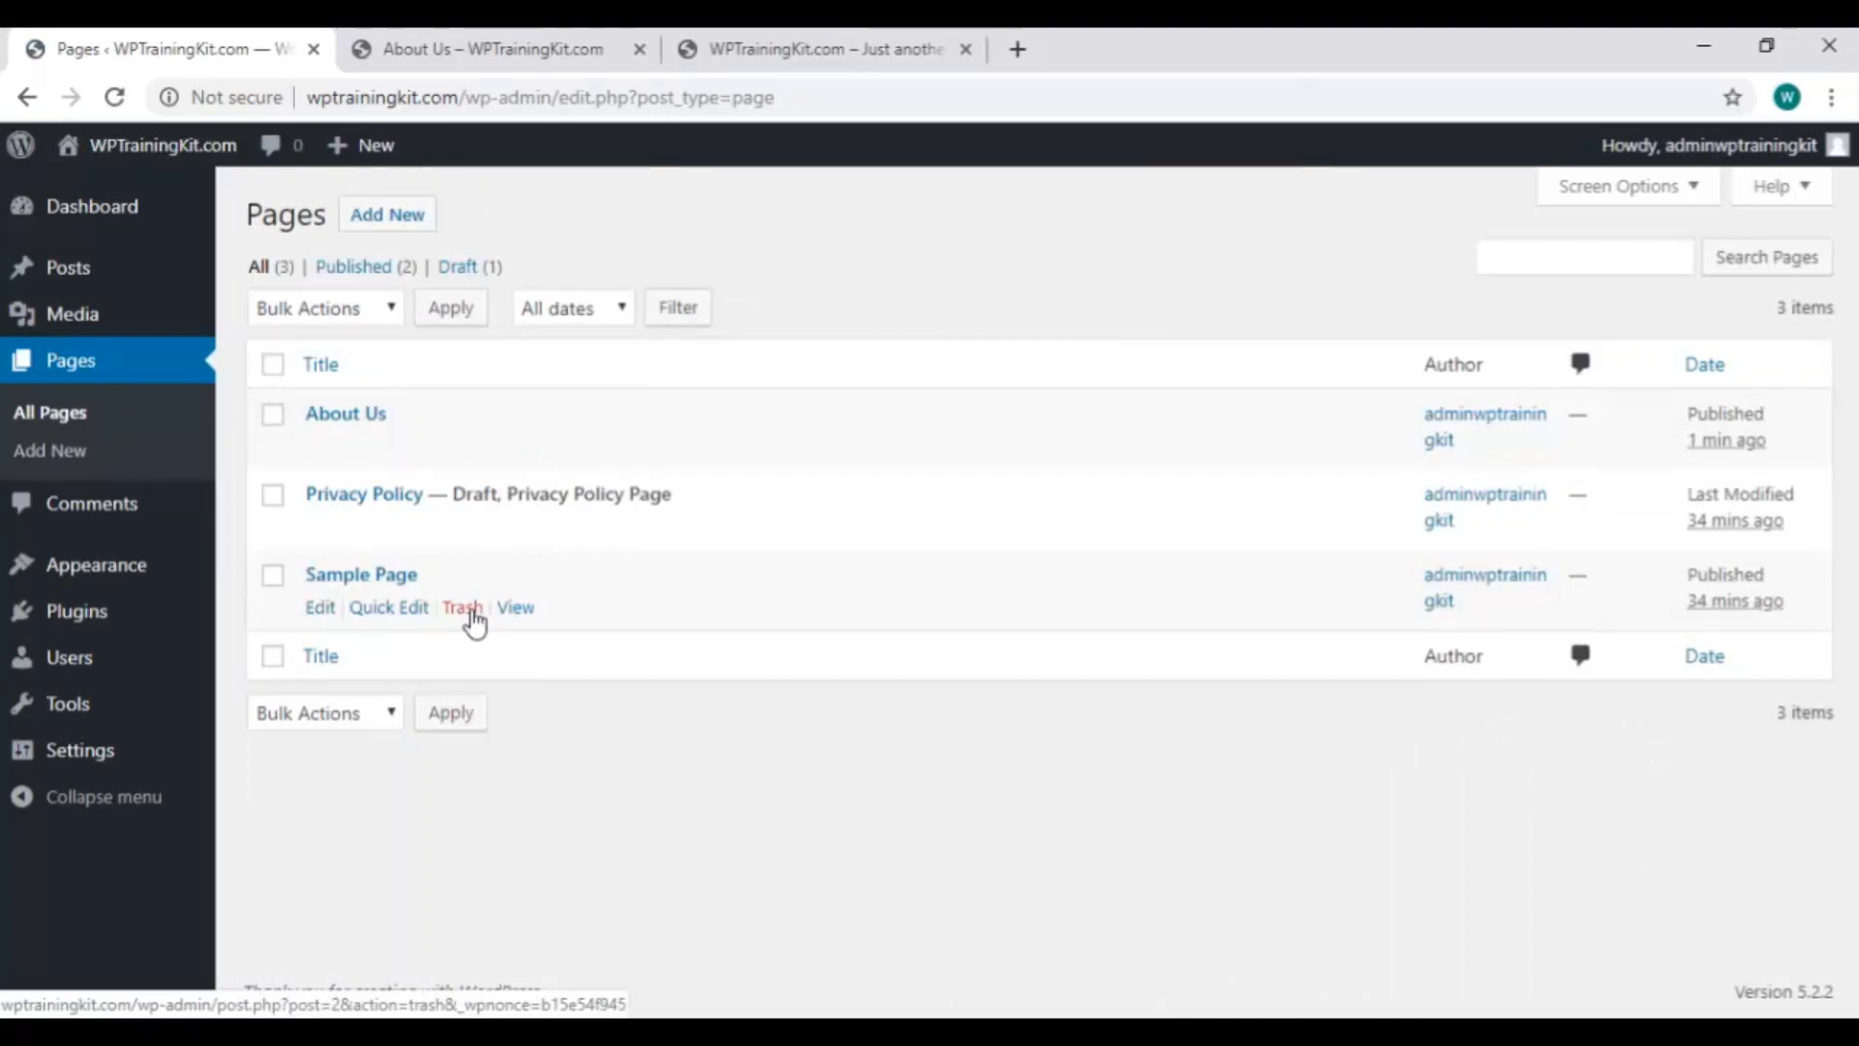
pyautogui.click(463, 607)
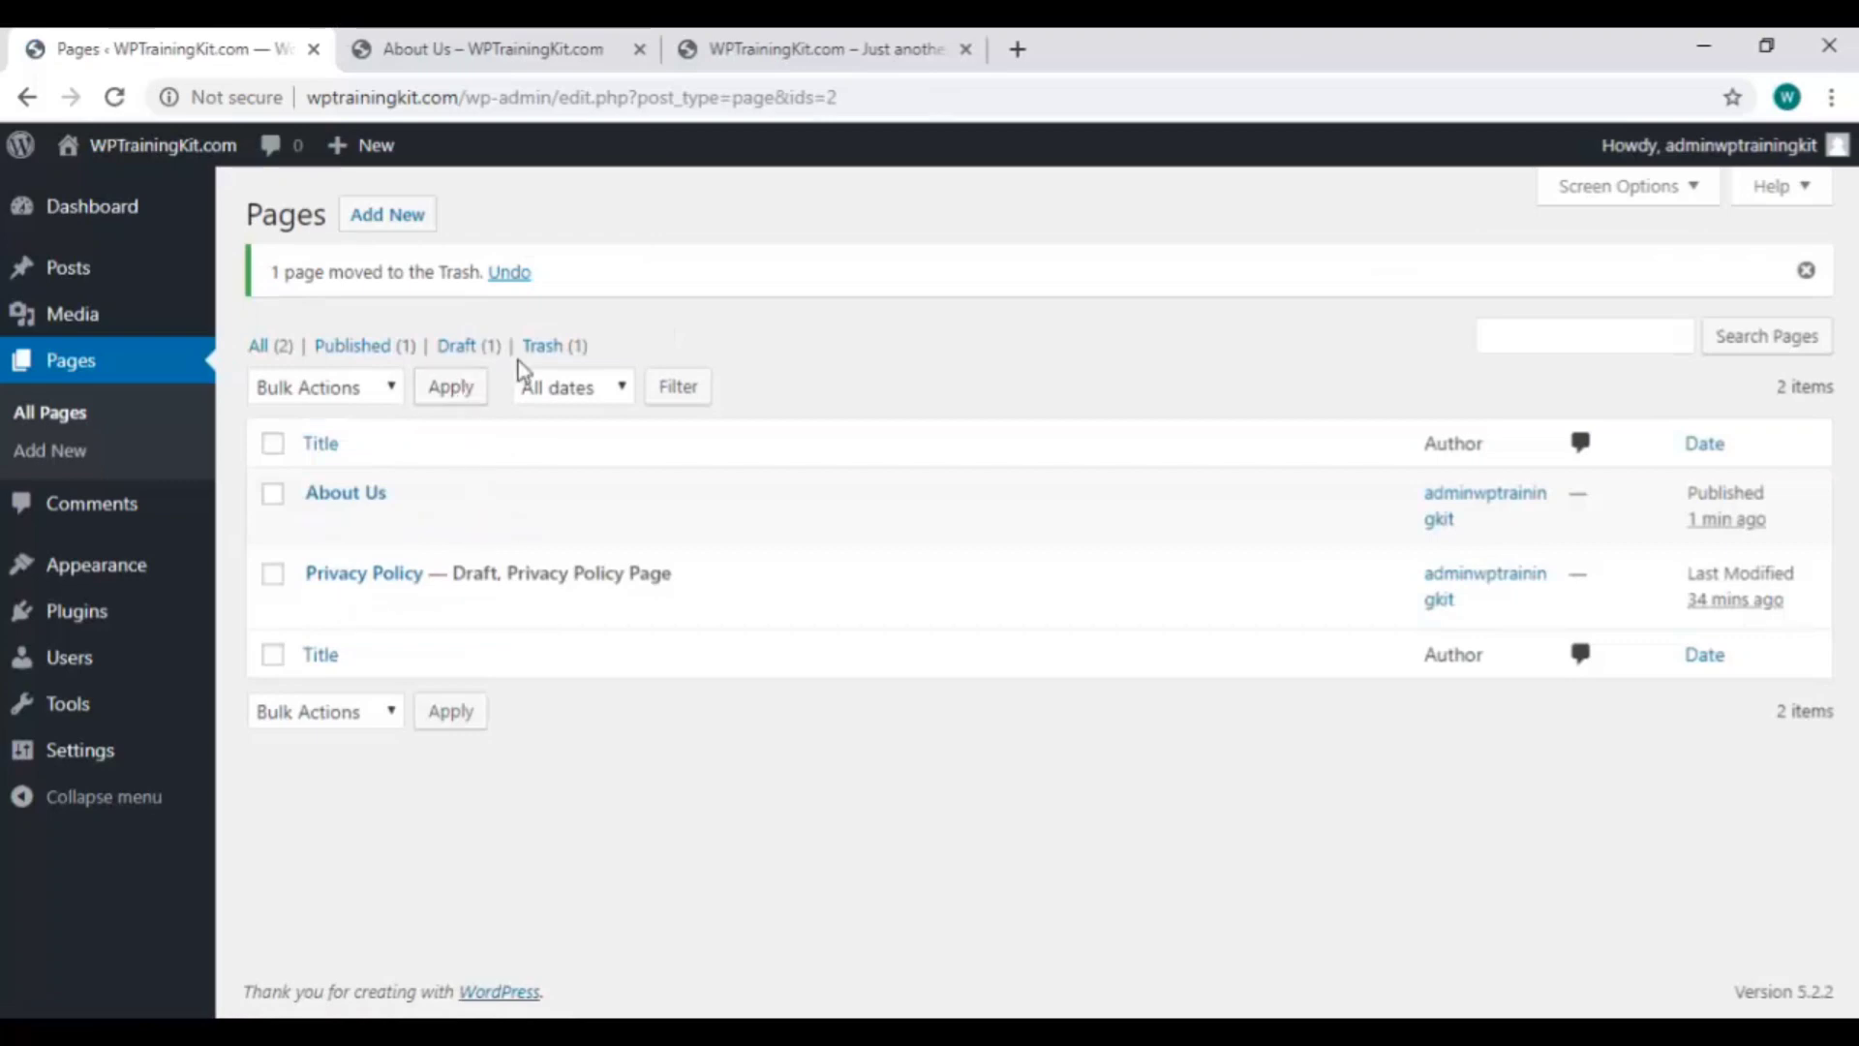
pyautogui.click(557, 350)
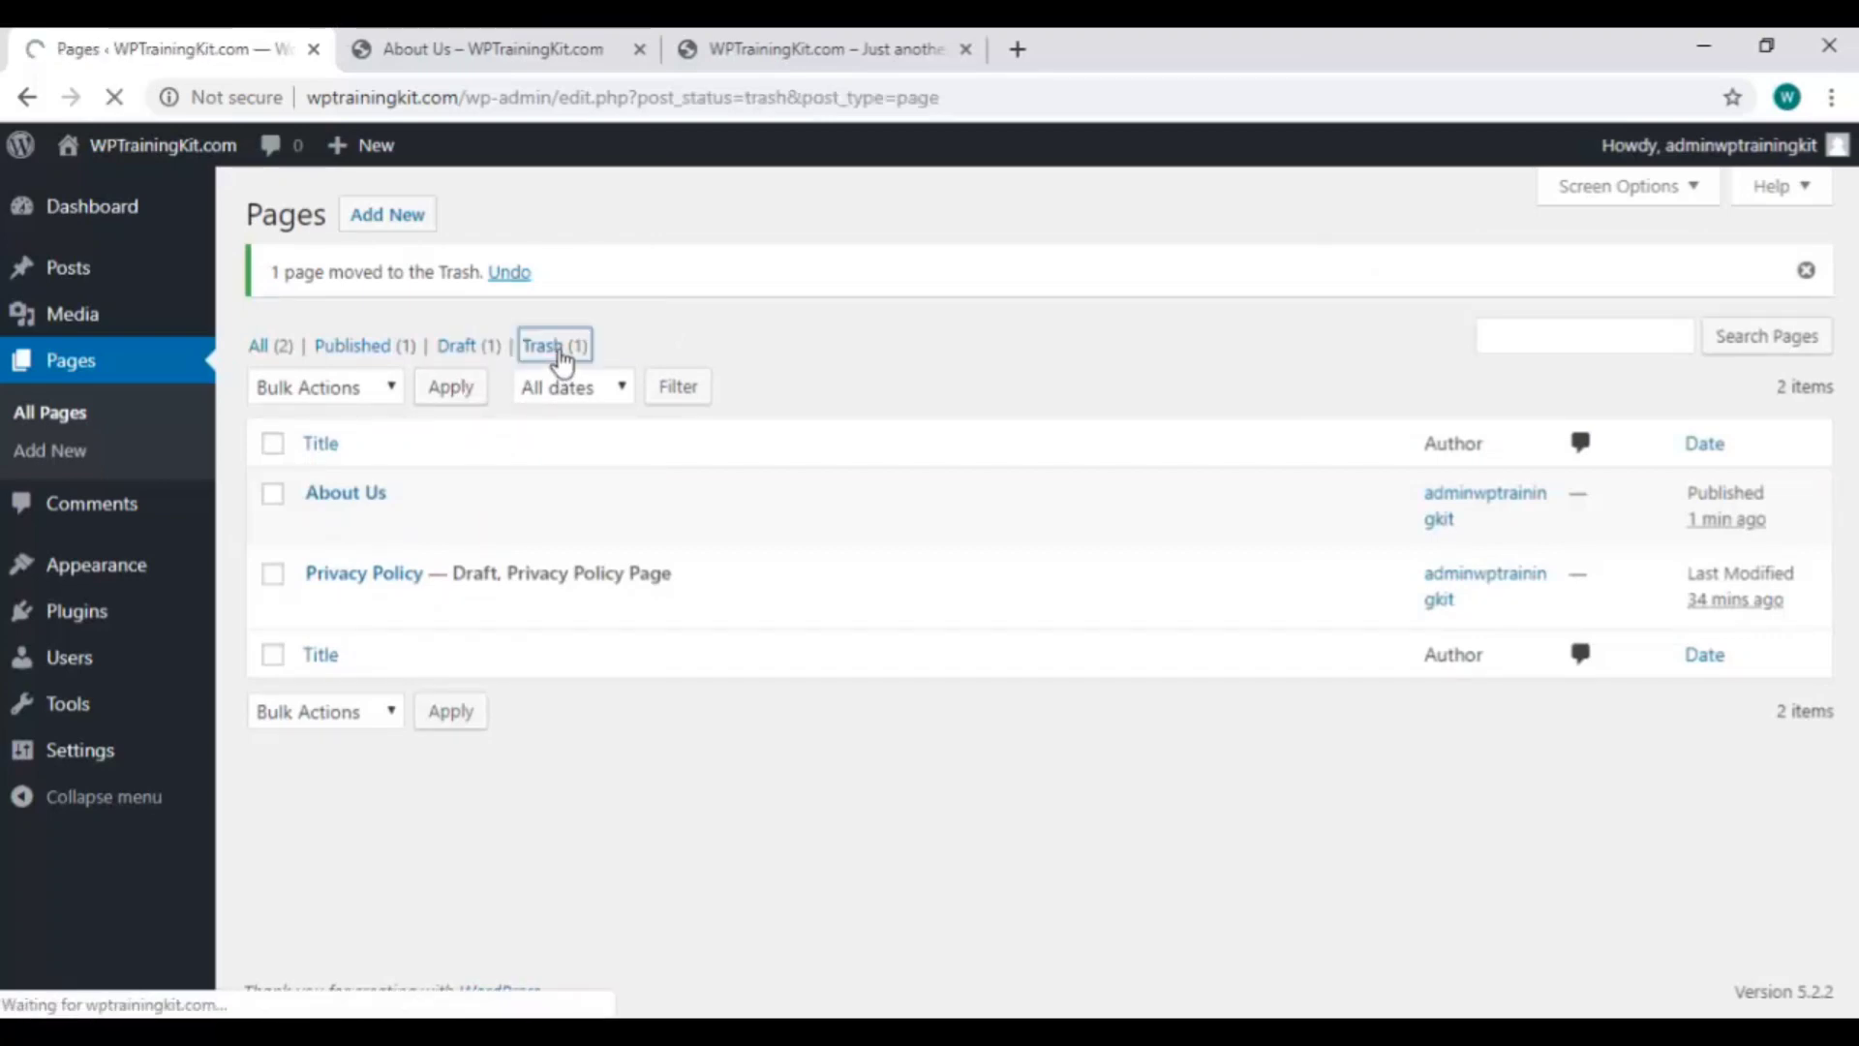
pyautogui.moveTo(519, 448)
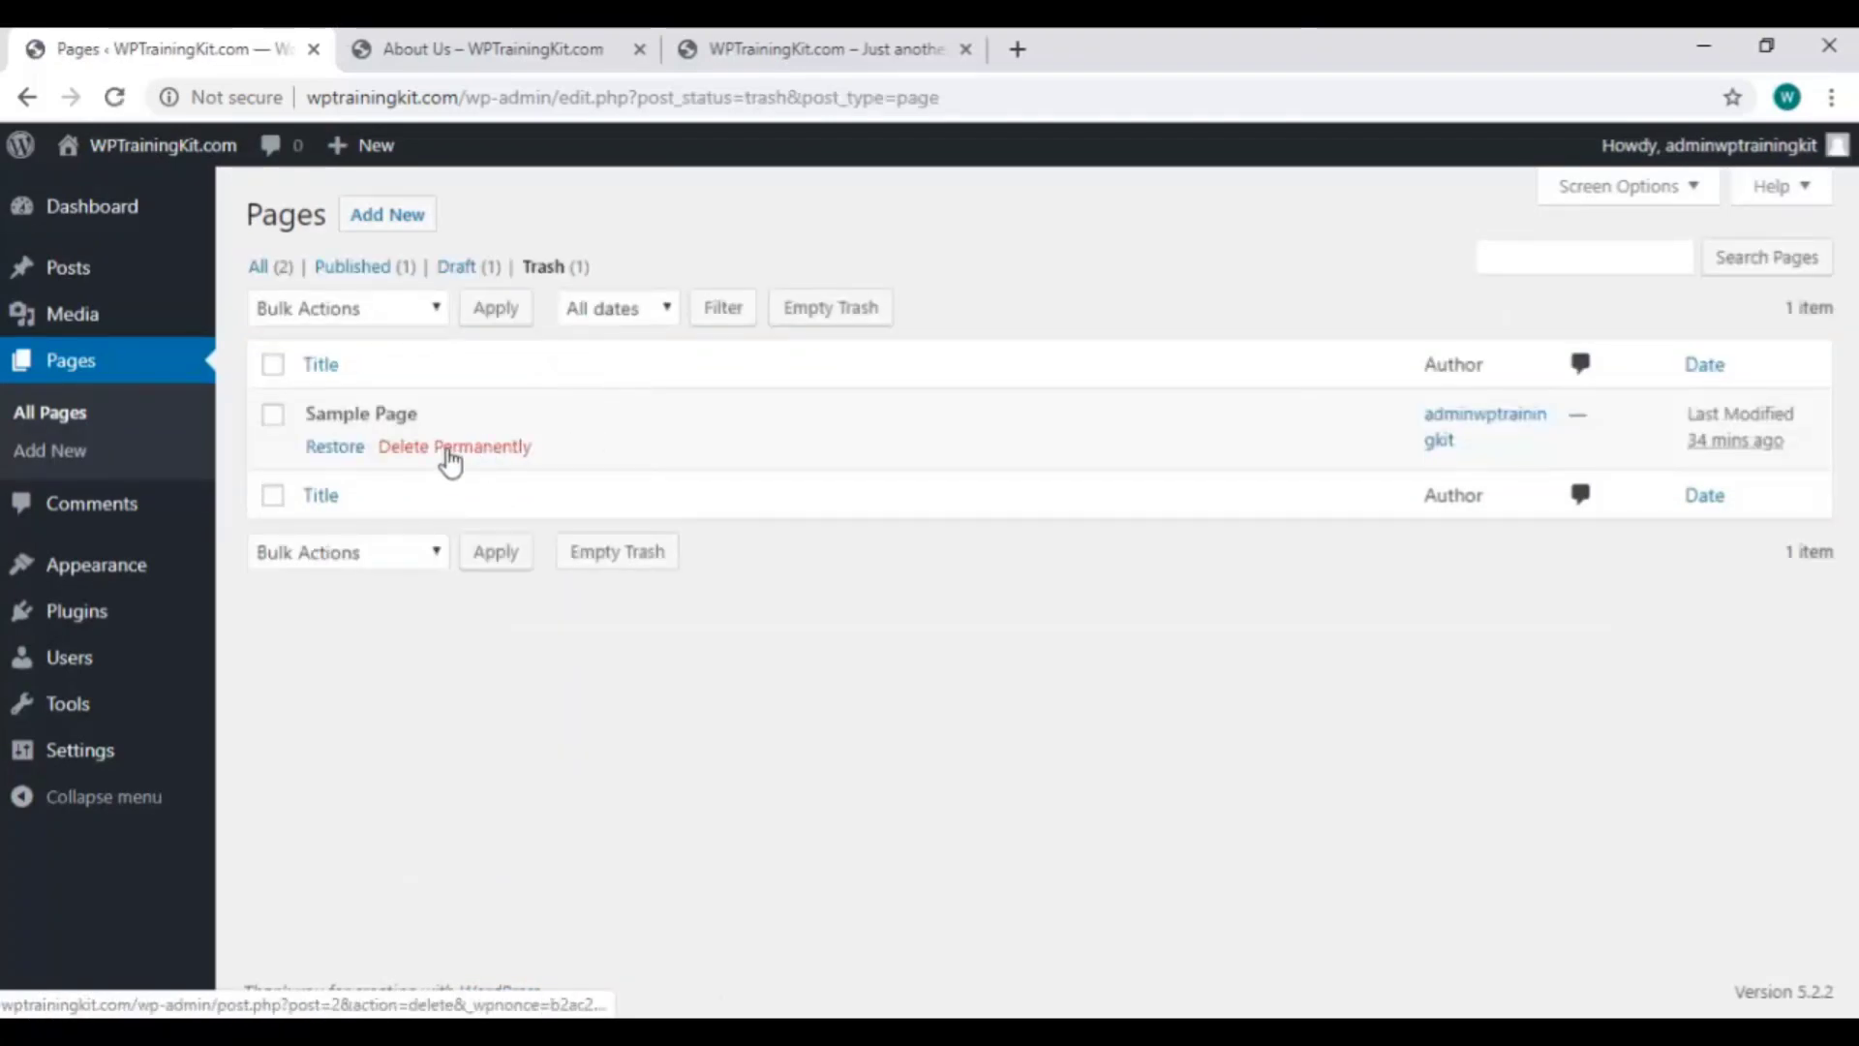
pyautogui.click(455, 448)
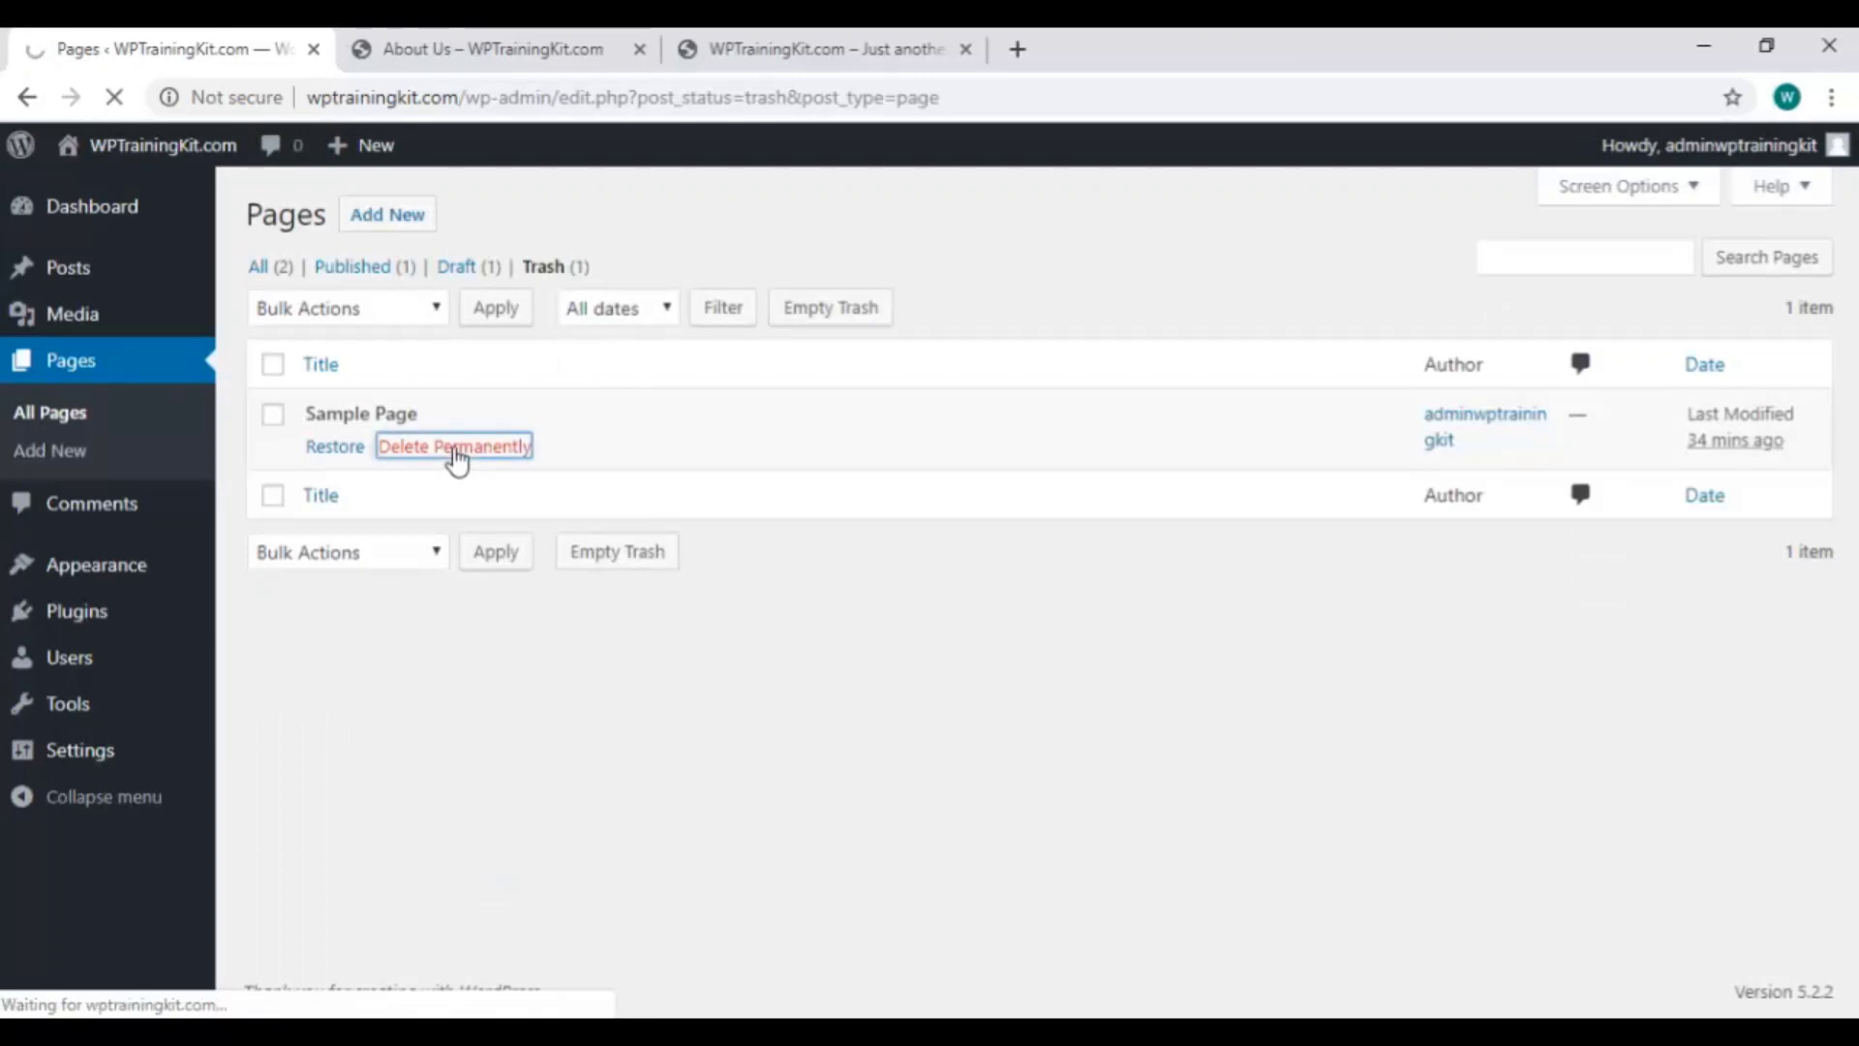
pyautogui.click(87, 416)
pyautogui.moveTo(864, 501)
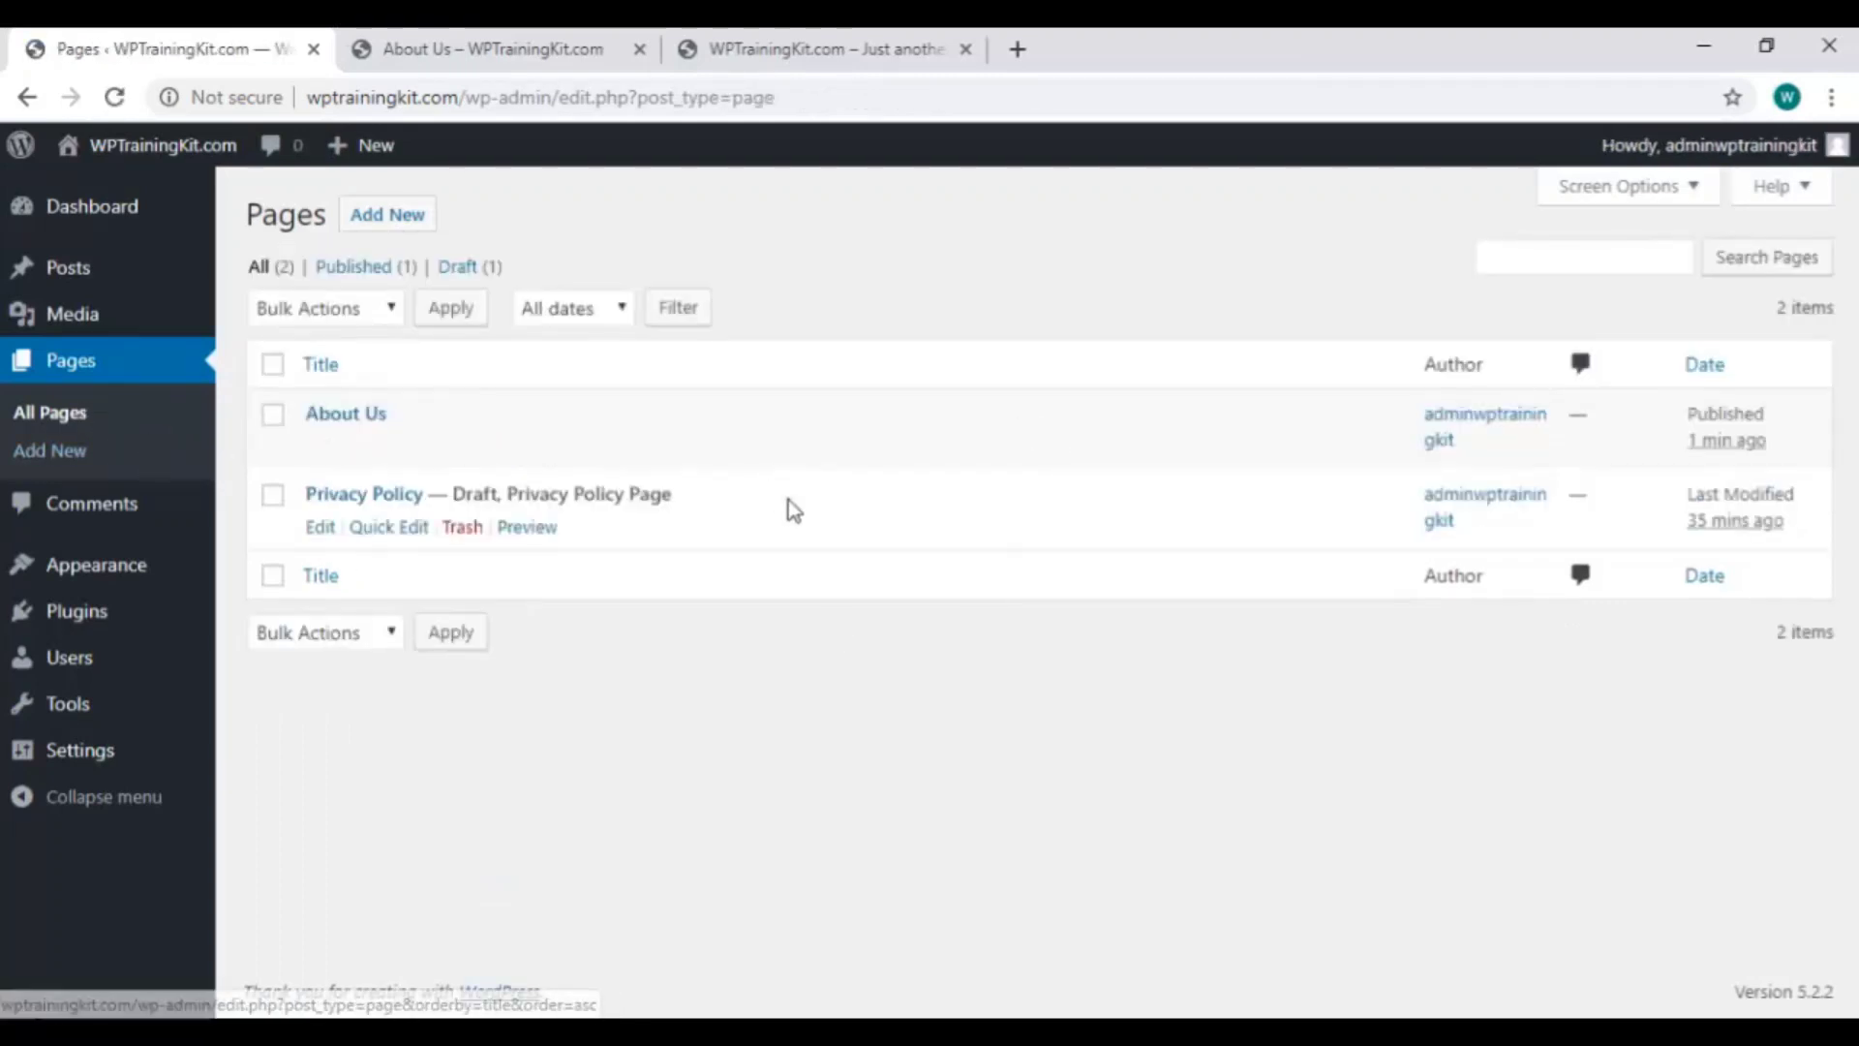